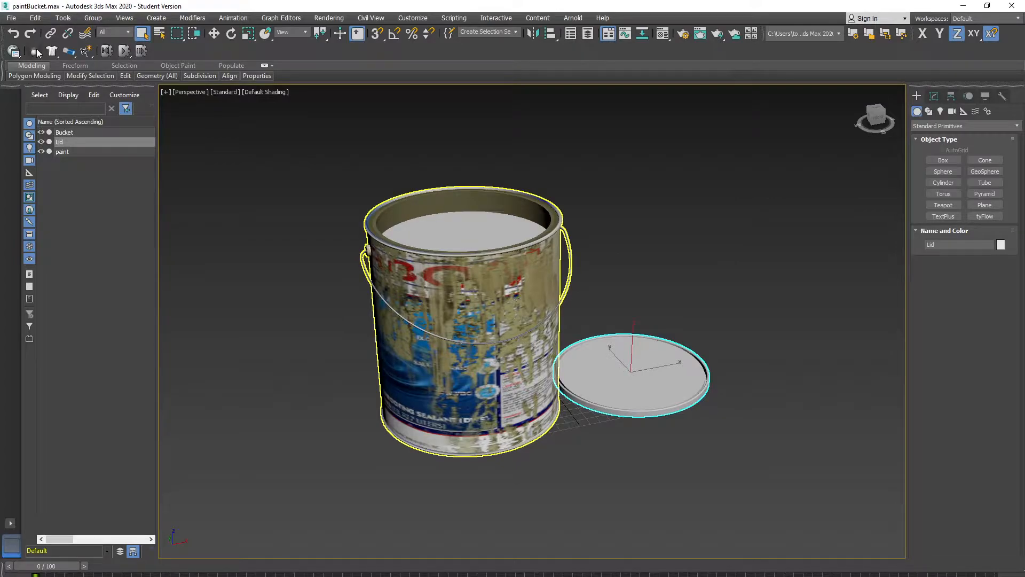
# - Export the paint bucket scene as Paintbucket.FBX to the Exports folder, replacing the existing file and keeping the current FBX export options
pyautogui.click(10, 15)
pyautogui.moveTo(33, 176)
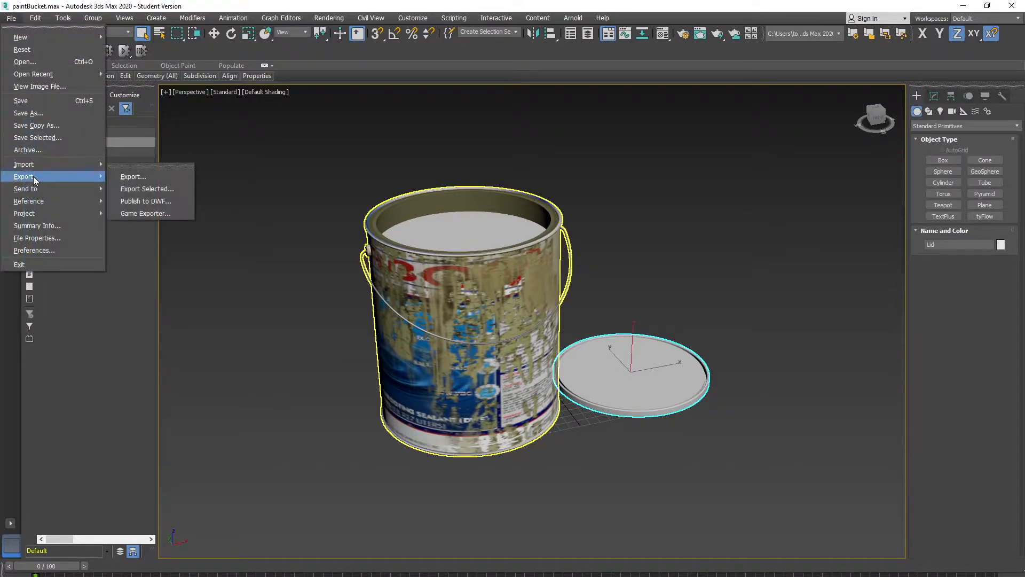
pyautogui.click(133, 176)
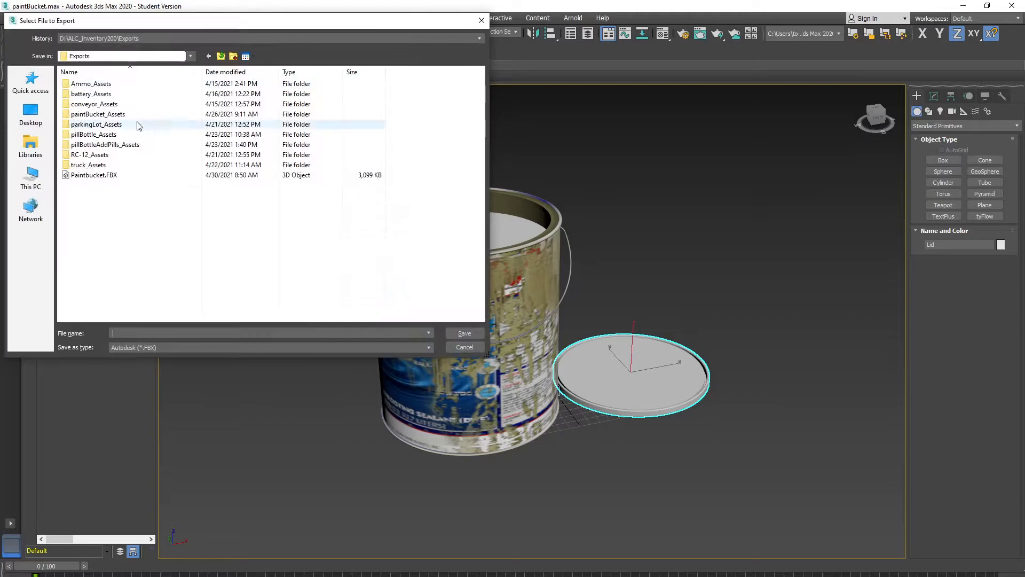
pyautogui.click(105, 178)
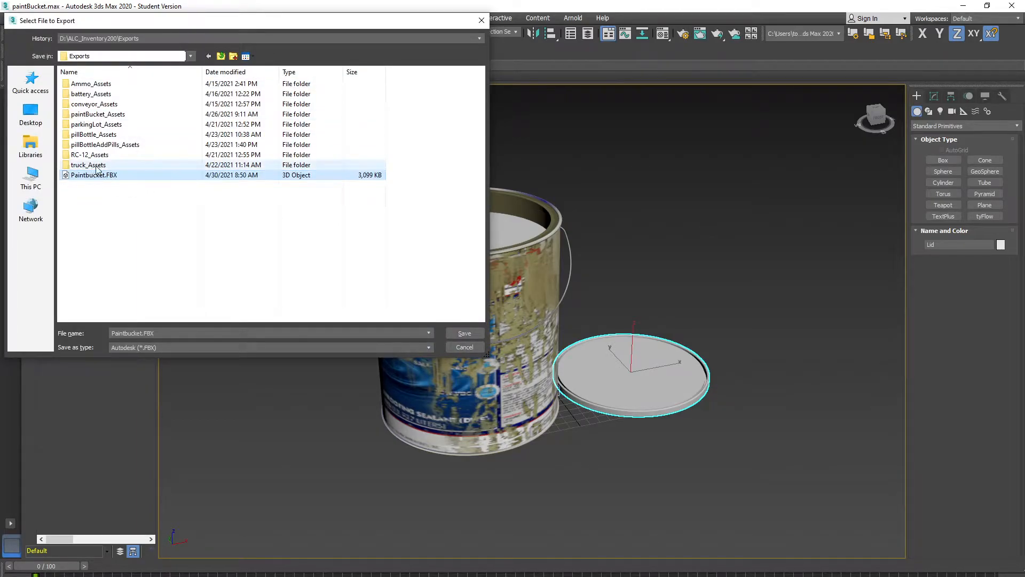
pyautogui.click(462, 335)
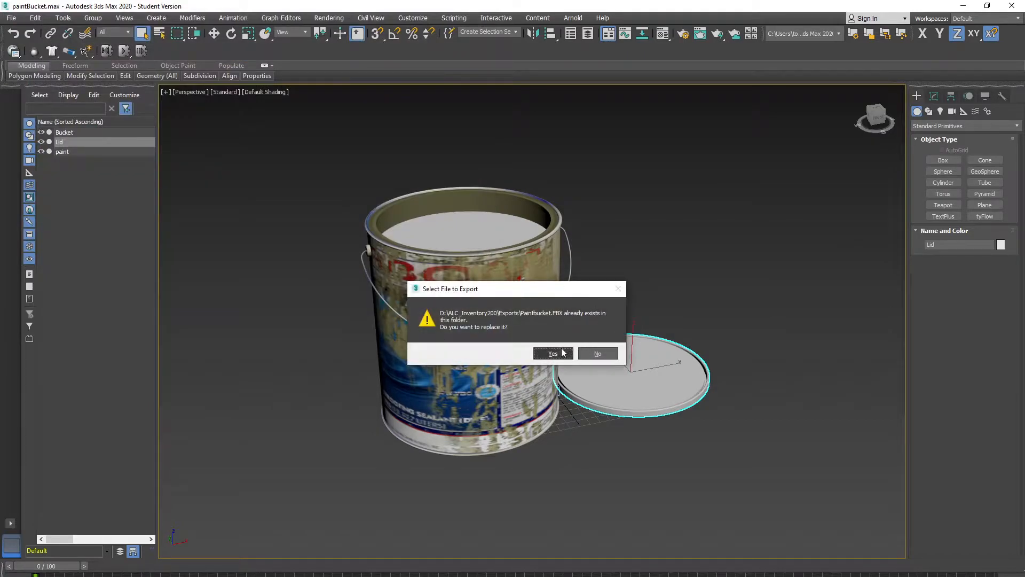
pyautogui.click(558, 352)
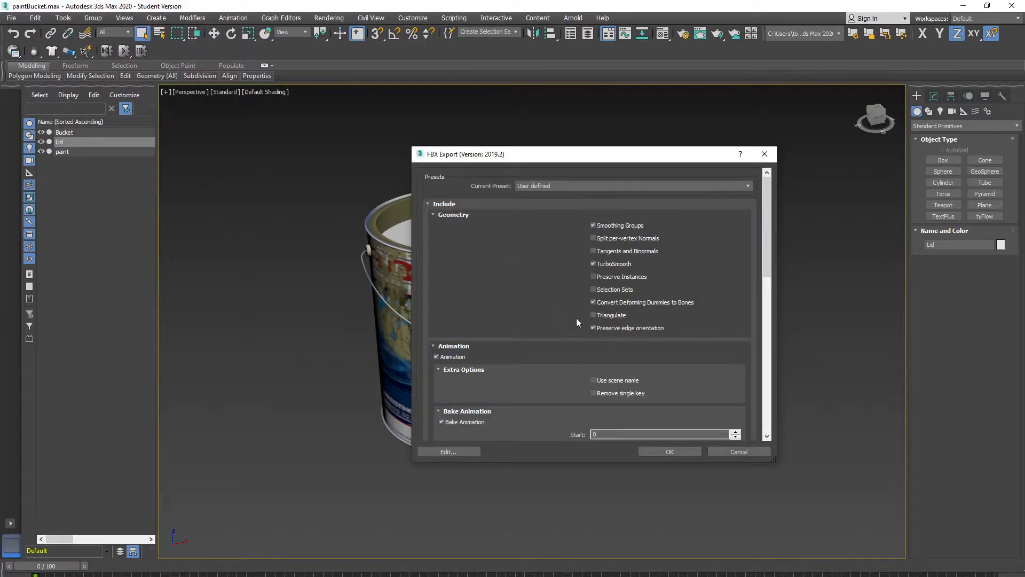
pyautogui.click(658, 451)
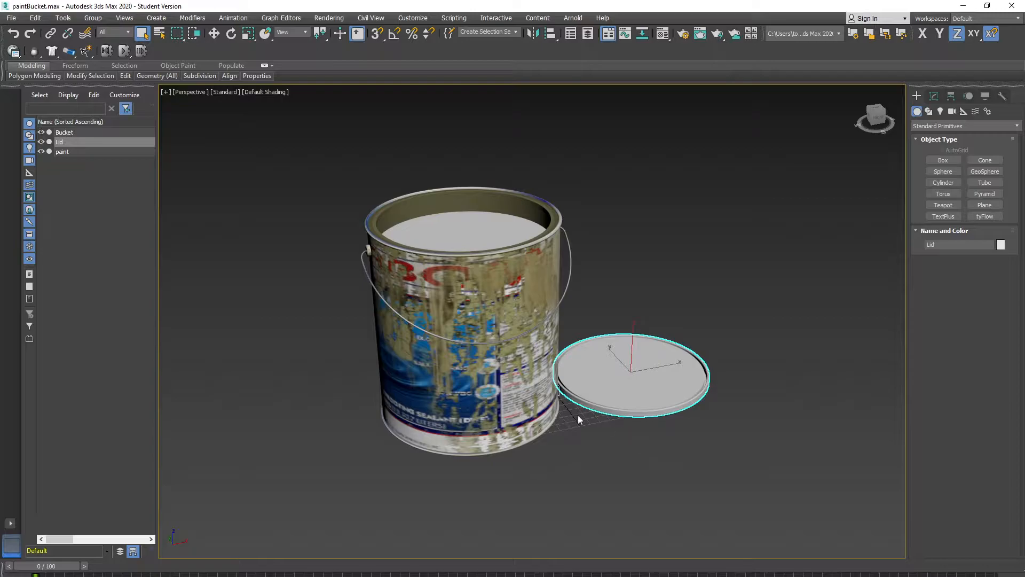
# - Switch to the Epic Games Launcher and launch Unreal Engine 4.26.0
pyautogui.click(493, 576)
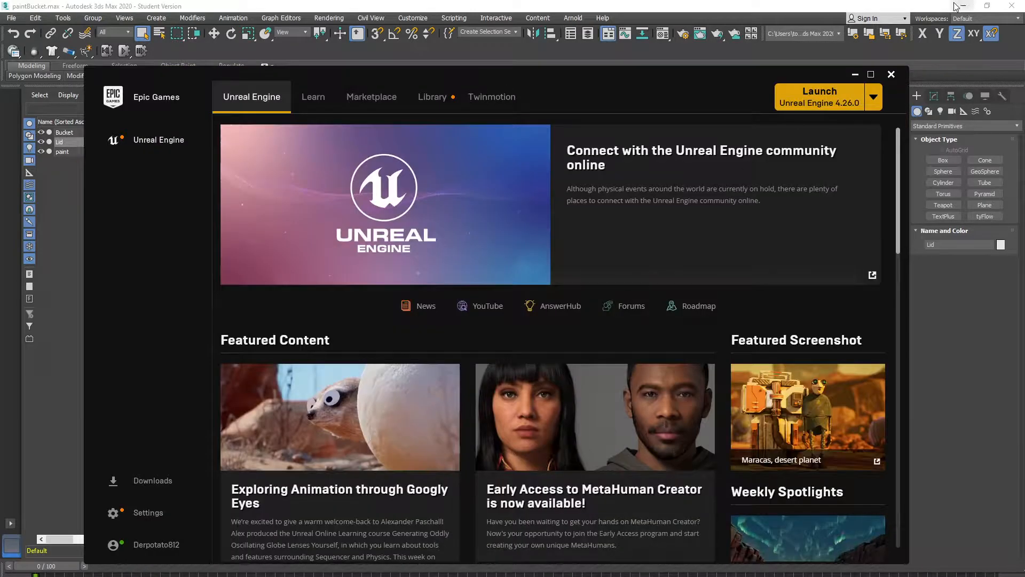
pyautogui.click(891, 74)
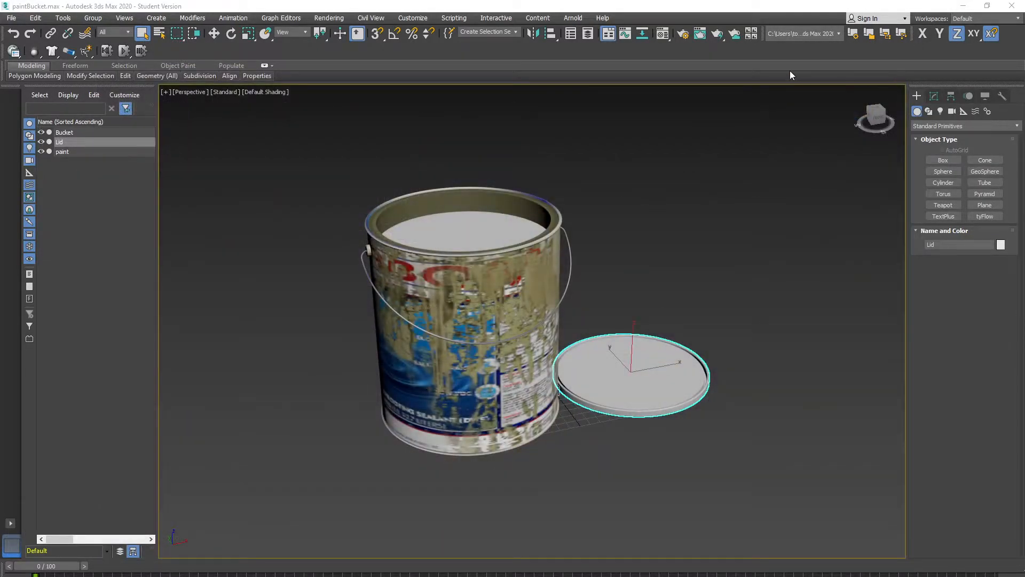
pyautogui.press('super')
pyautogui.write('epic')
pyautogui.press('Return')
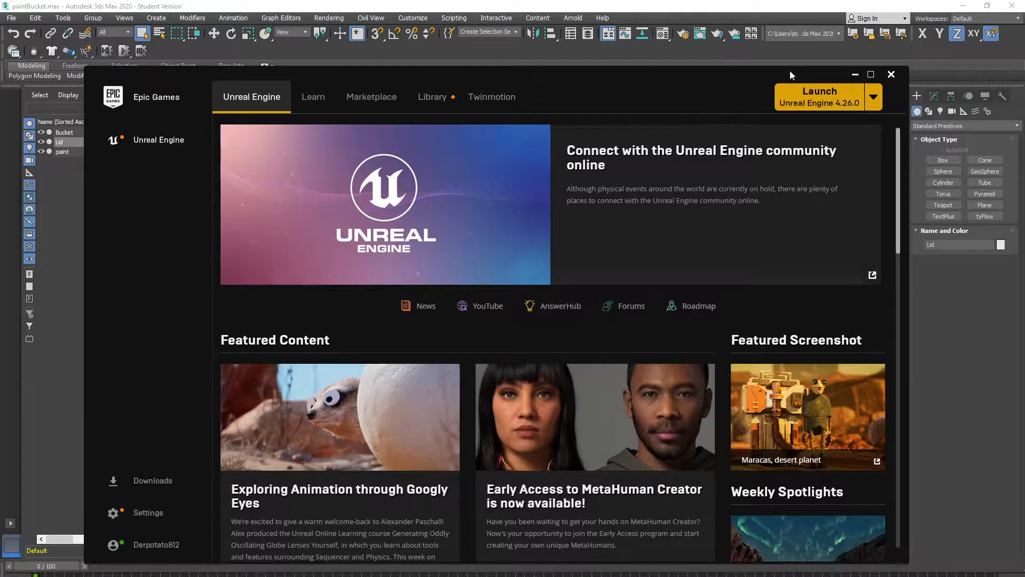
pyautogui.click(836, 97)
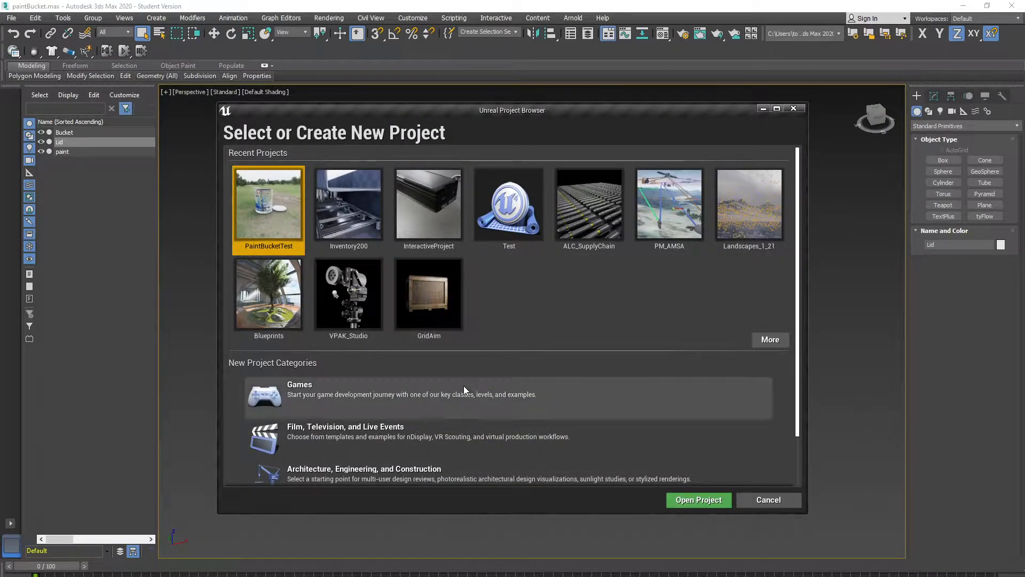
# - Start a new project in the Architecture, Engineering, and Construction category with the Blank template
pyautogui.scroll(-1, 466, 385)
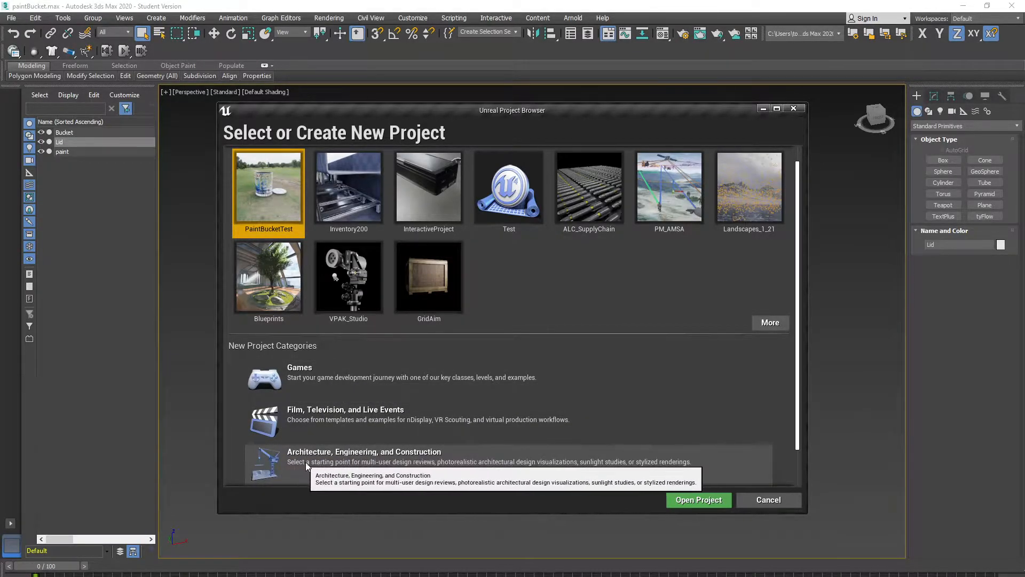
pyautogui.click(339, 470)
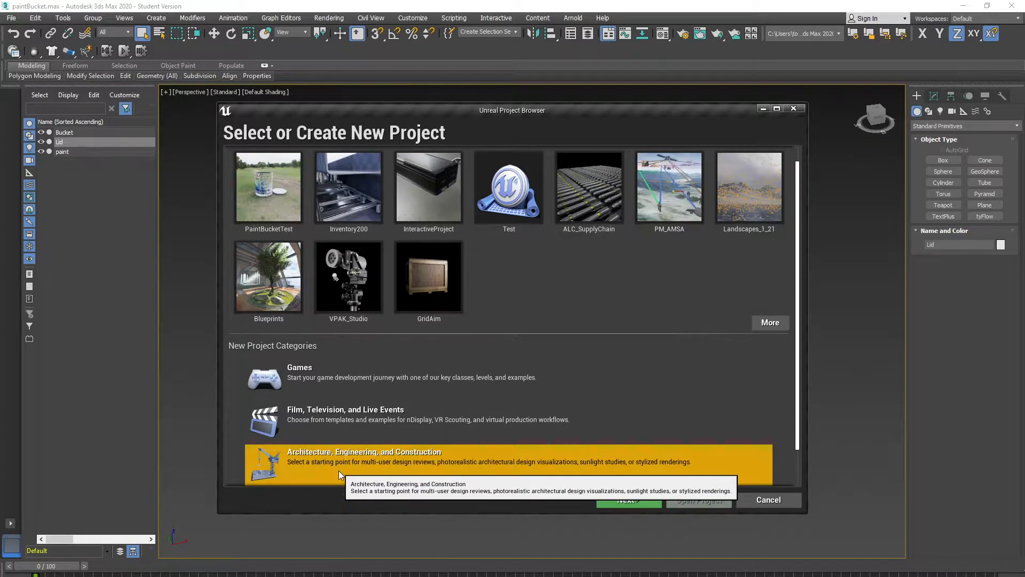
pyautogui.click(640, 501)
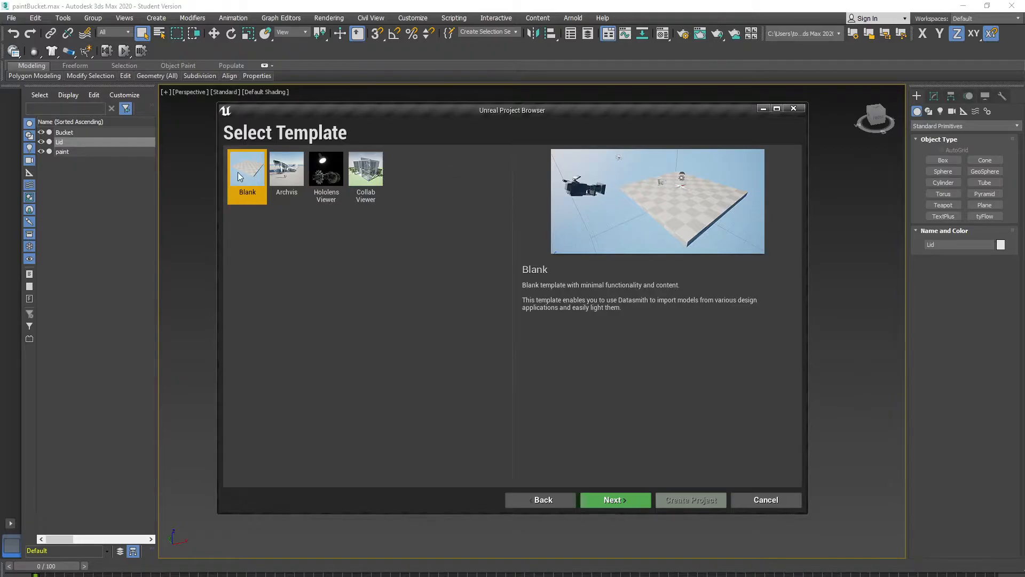
pyautogui.click(624, 500)
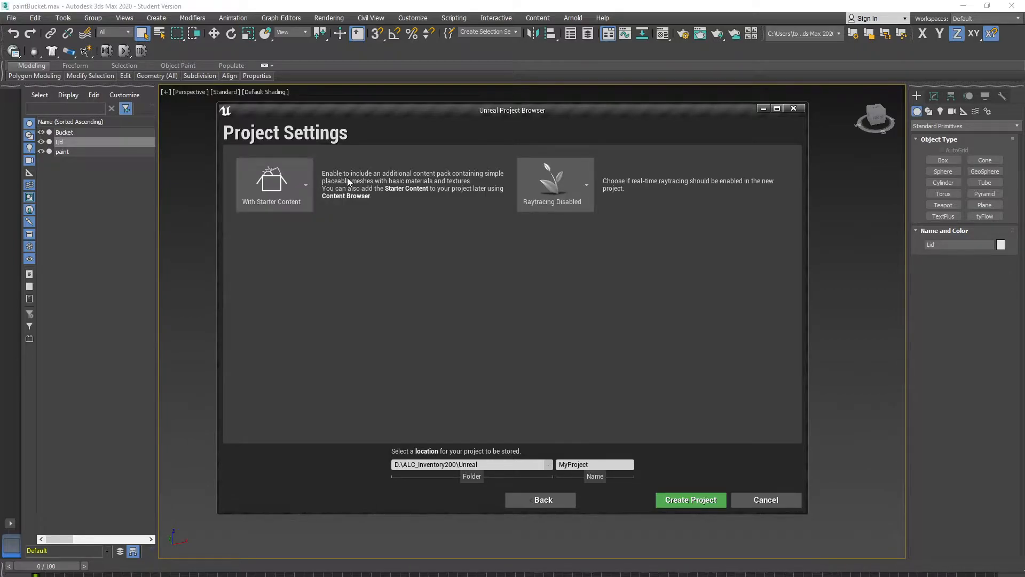
# - Enable raytracing for the new project, name it Test3 and create it in D:\ALC_Inventory200\Unreal with starter content
pyautogui.click(577, 181)
pyautogui.click(562, 302)
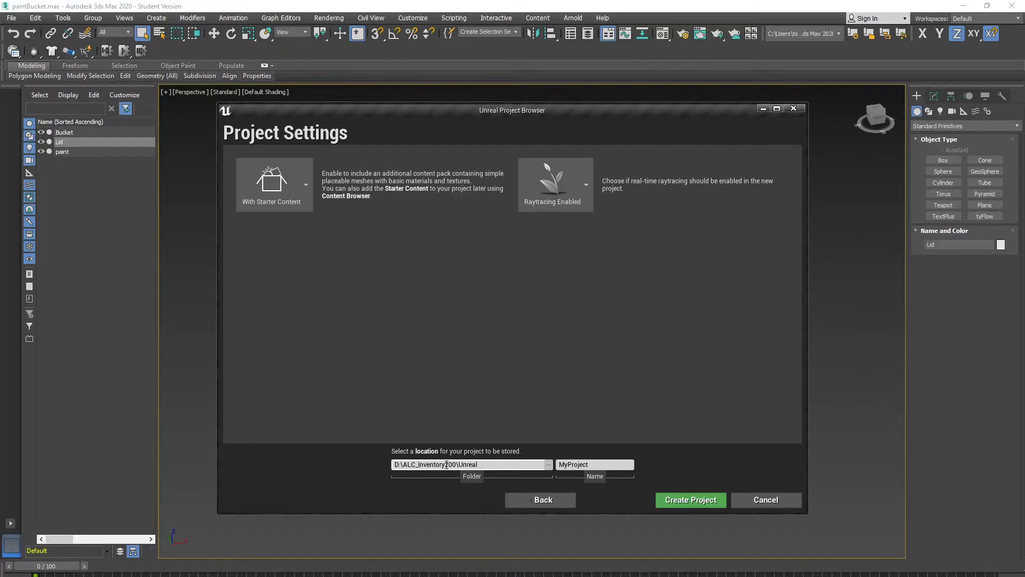
pyautogui.click(560, 465)
pyautogui.write('Test')
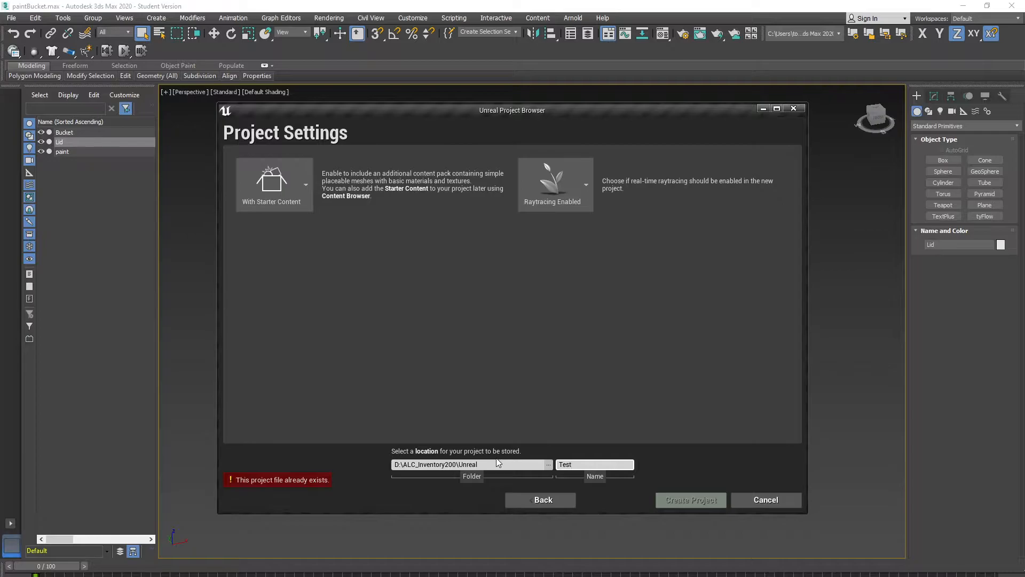
pyautogui.write('3')
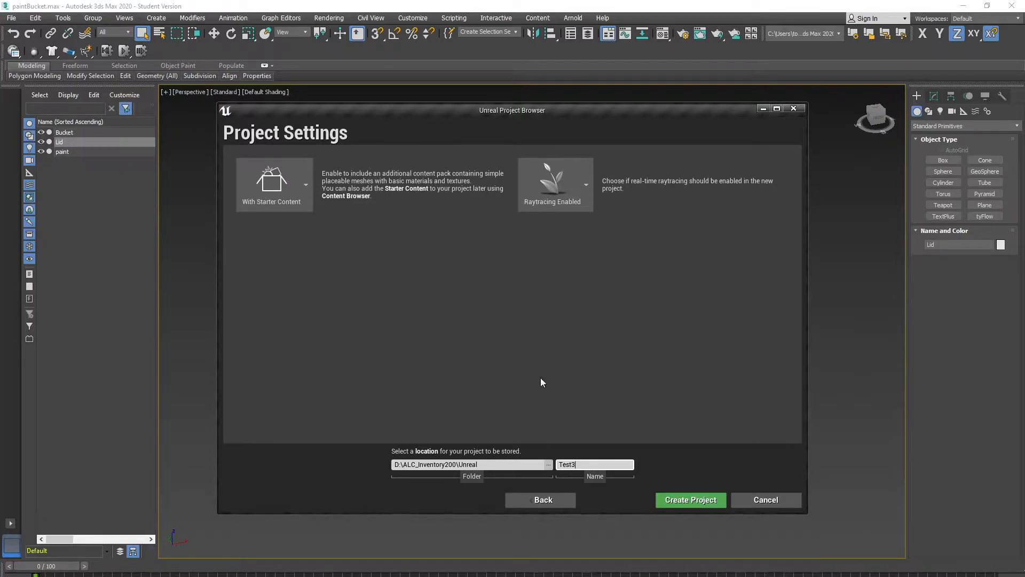
pyautogui.click(691, 498)
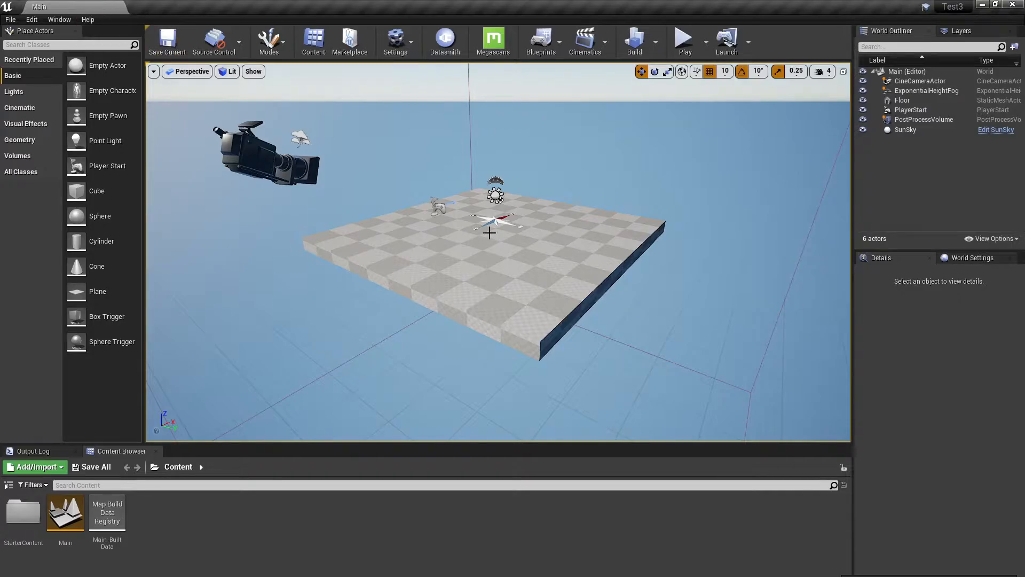
# - Turn on Invert Middle Mouse Pan for the level editor viewports in the Editor Preferences and try panning the view
pyautogui.moveTo(478, 231); pyautogui.dragTo(409, 194, button='middle')
pyautogui.click(27, 21)
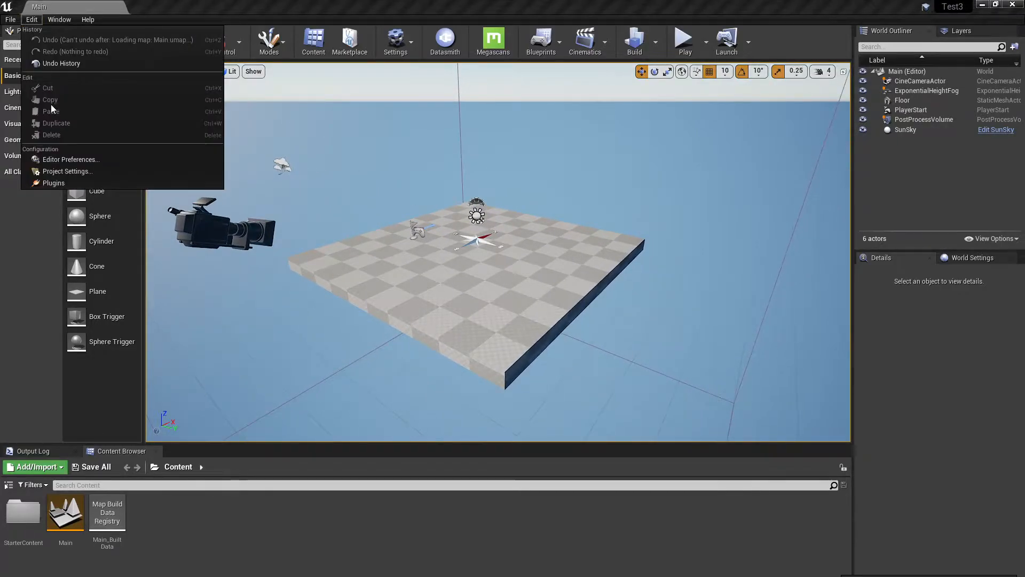
pyautogui.click(46, 159)
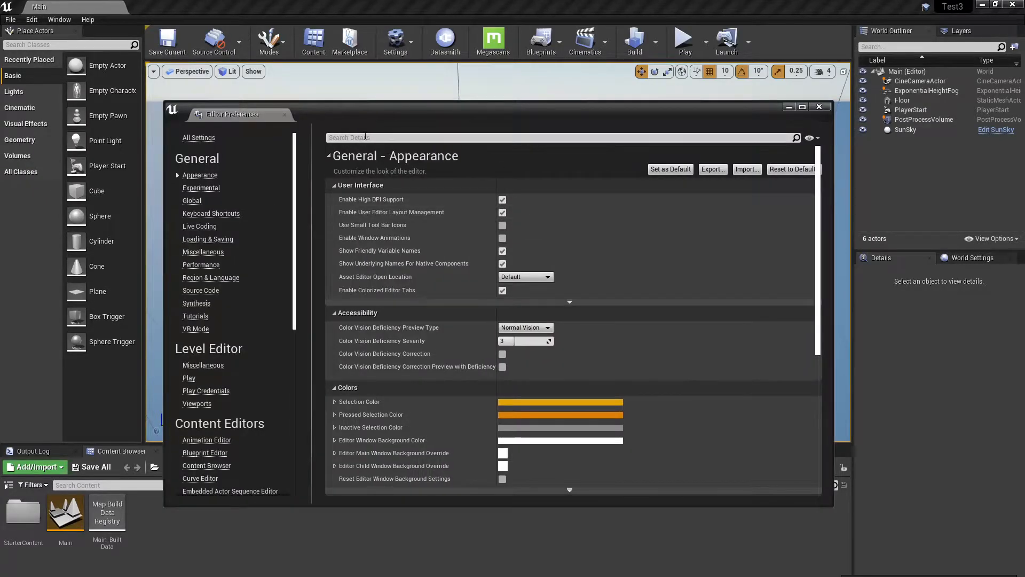
pyautogui.click(365, 137)
pyautogui.write('invert')
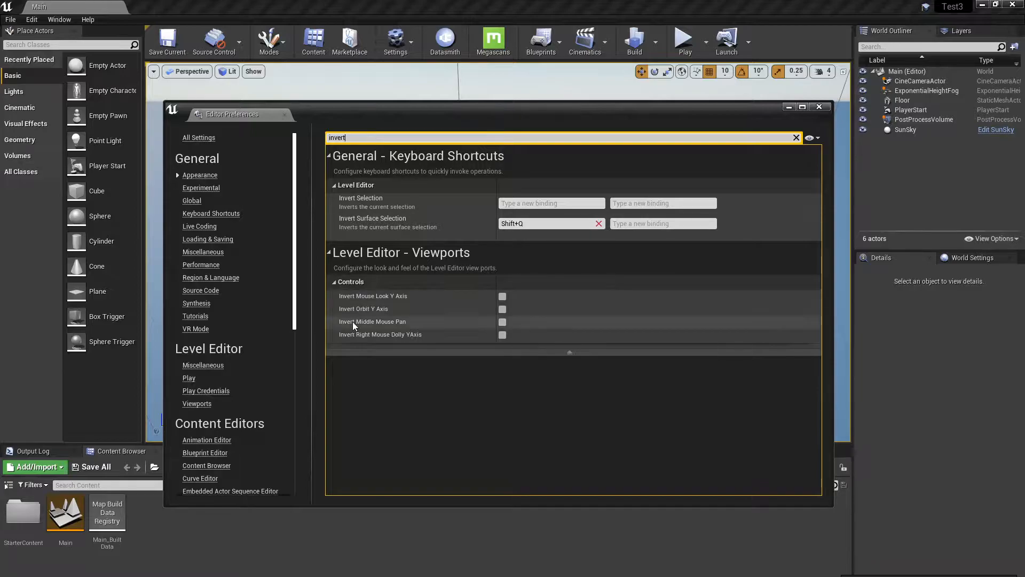
pyautogui.click(502, 322)
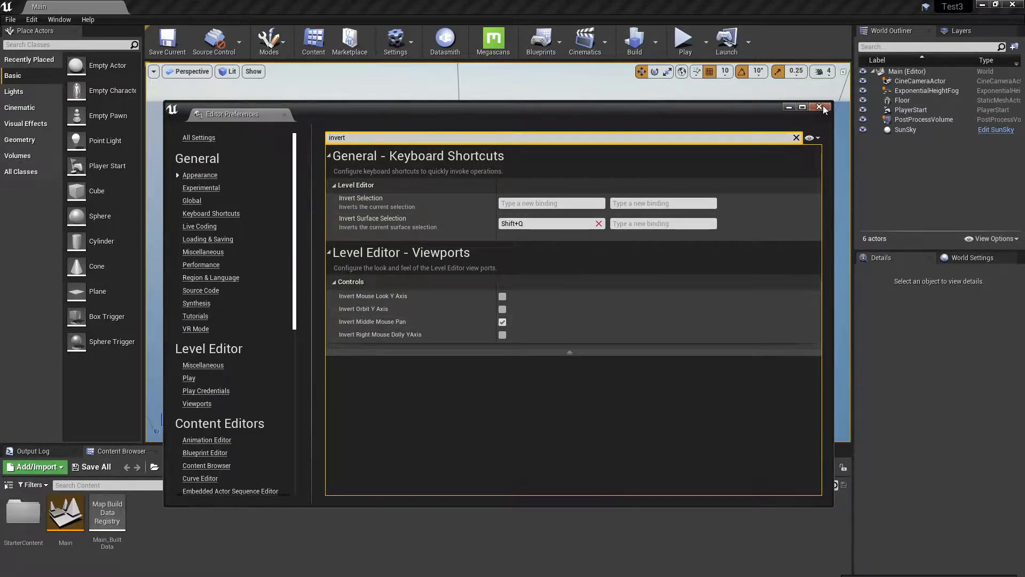
pyautogui.click(821, 107)
pyautogui.moveTo(547, 297)
pyautogui.mouseDown(button='middle')
pyautogui.moveTo(526, 297)
pyautogui.moveTo(521, 311)
pyautogui.moveTo(591, 304)
pyautogui.moveTo(534, 304)
pyautogui.mouseUp(button='middle')
# - Turn off Auto Exposure in the Project Settings' default rendering settings
pyautogui.click(31, 19)
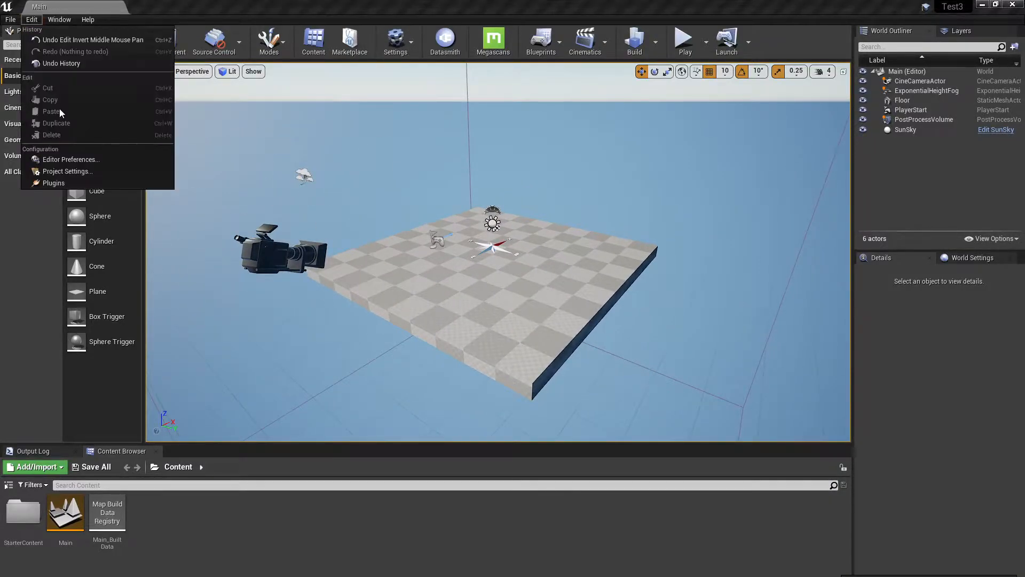
pyautogui.click(54, 171)
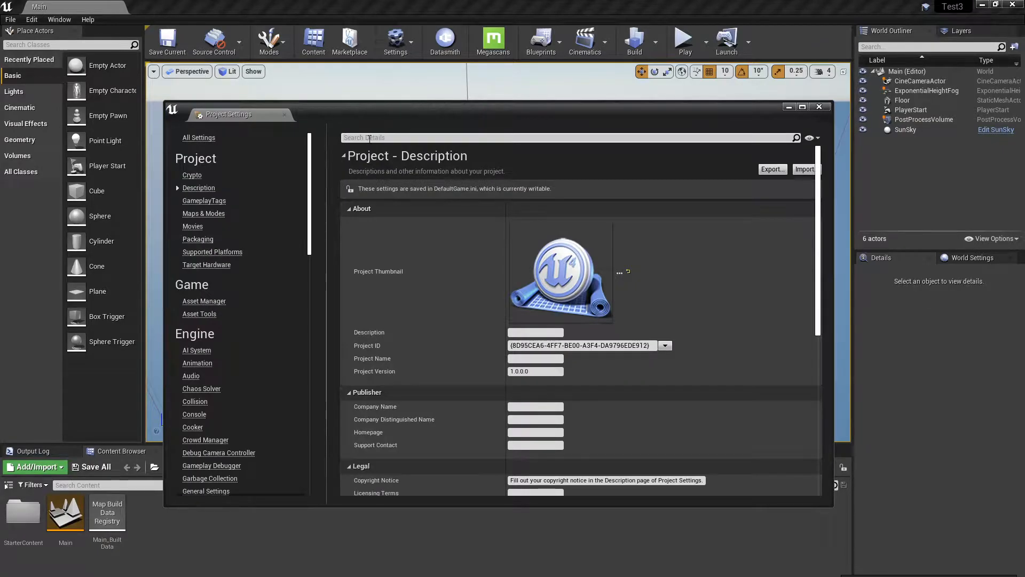
pyautogui.write('auto')
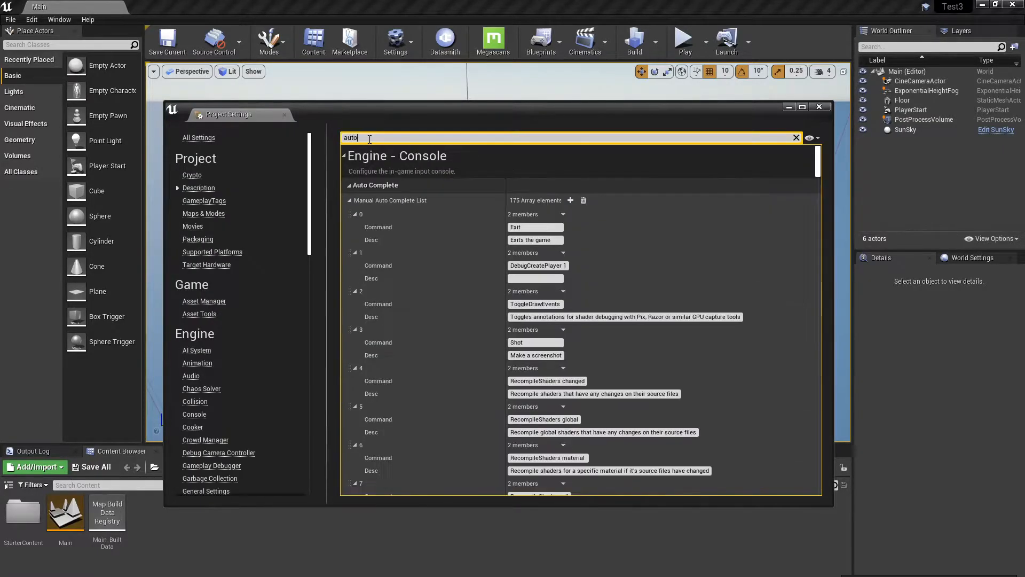
pyautogui.write('exp')
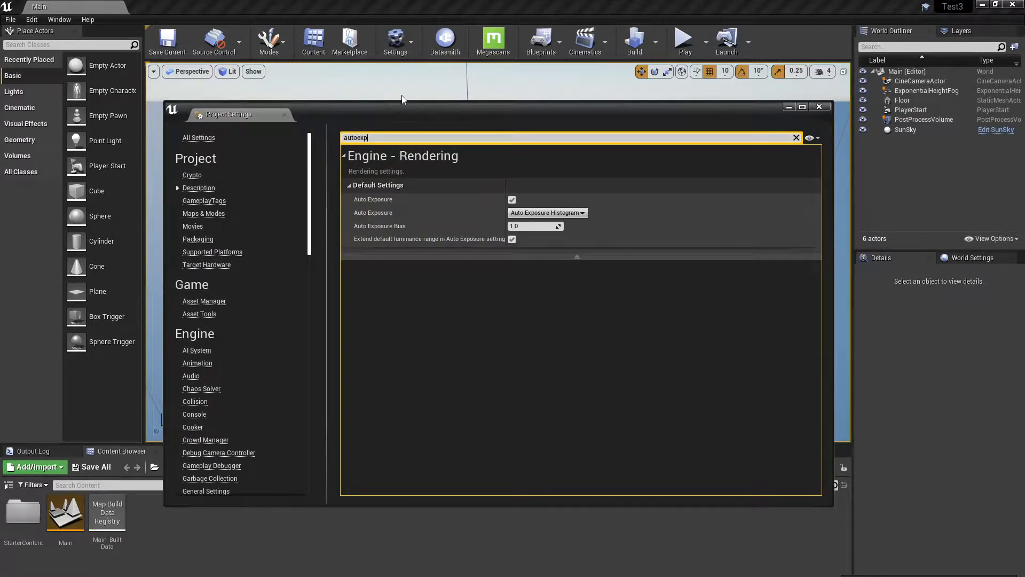
pyautogui.click(512, 200)
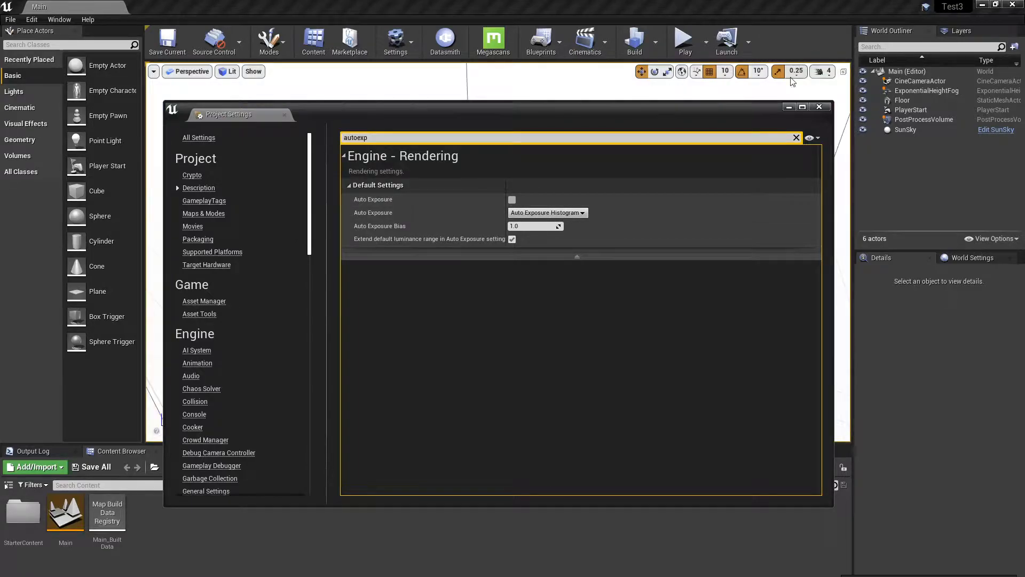
pyautogui.click(822, 109)
pyautogui.moveTo(515, 225)
pyautogui.mouseDown(button='right')
pyautogui.moveTo(545, 227)
pyautogui.moveTo(534, 246)
pyautogui.moveTo(526, 219)
pyautogui.moveTo(512, 229)
pyautogui.mouseUp(button='right')
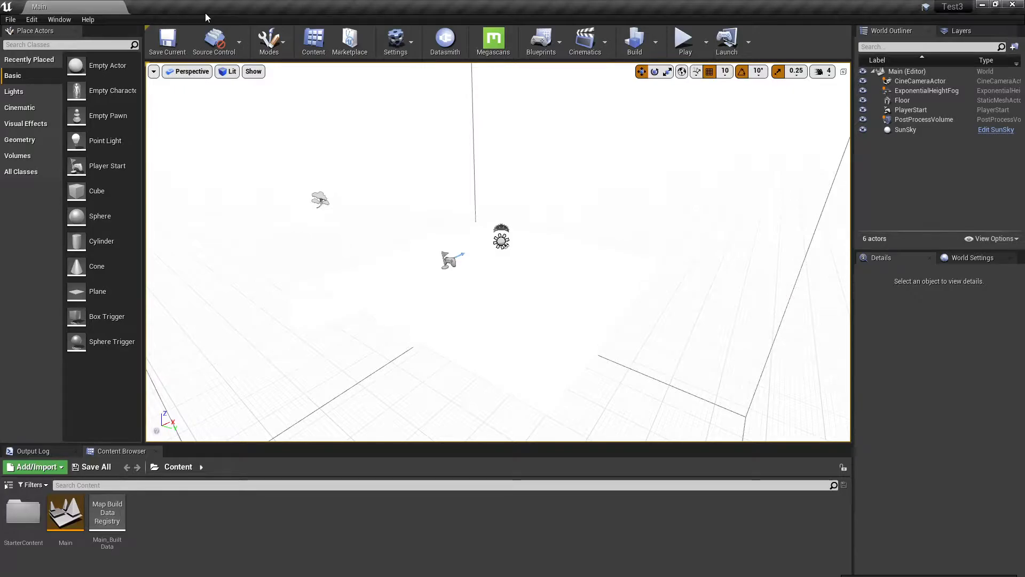
# - Create a new level from the Empty Level template and save it in Content as PaintBucketLevel
pyautogui.click(10, 20)
pyautogui.click(24, 35)
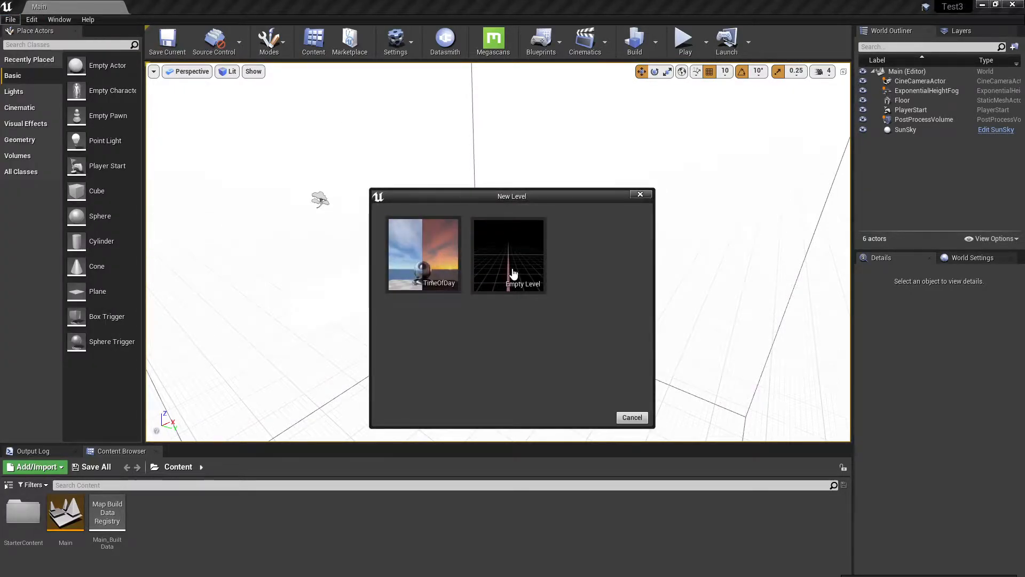
pyautogui.click(512, 274)
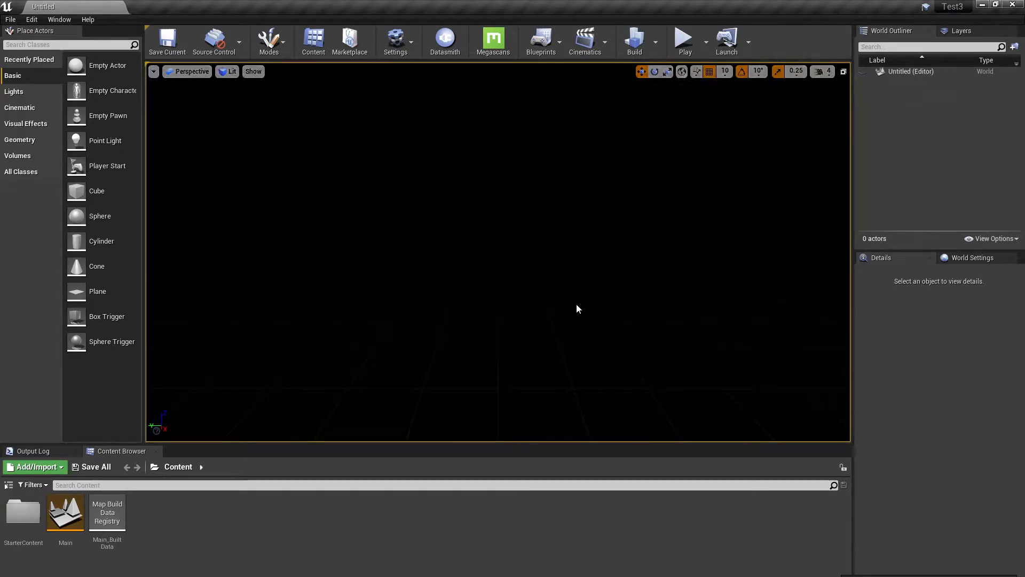
pyautogui.click(17, 24)
pyautogui.click(36, 82)
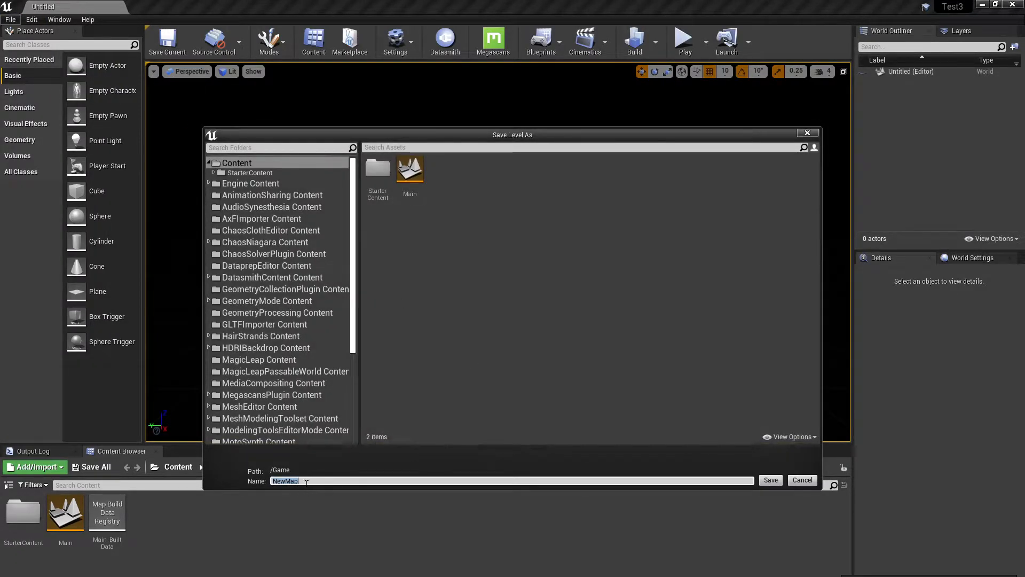
pyautogui.write('PaintBucketLevel')
pyautogui.click(773, 481)
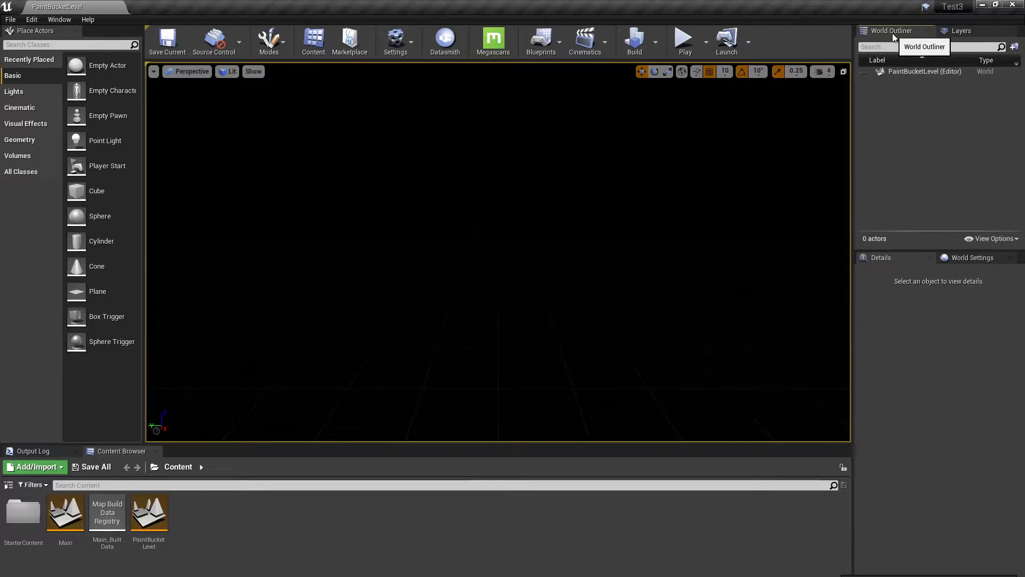
# - Create a folder named PaintBucketAsset in the Content folder and open it
pyautogui.click(934, 73)
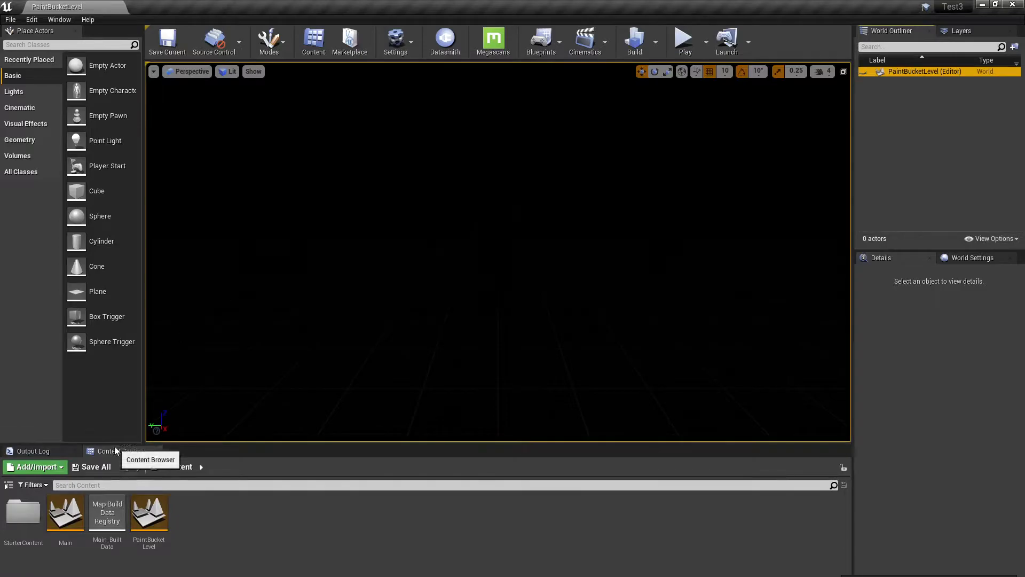
pyautogui.rightClick(238, 523)
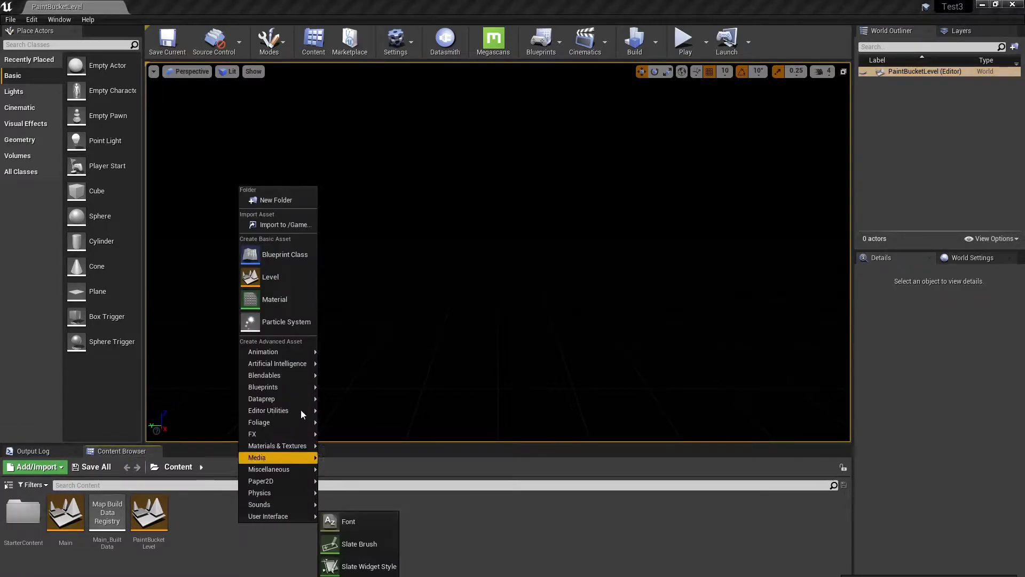
pyautogui.click(277, 199)
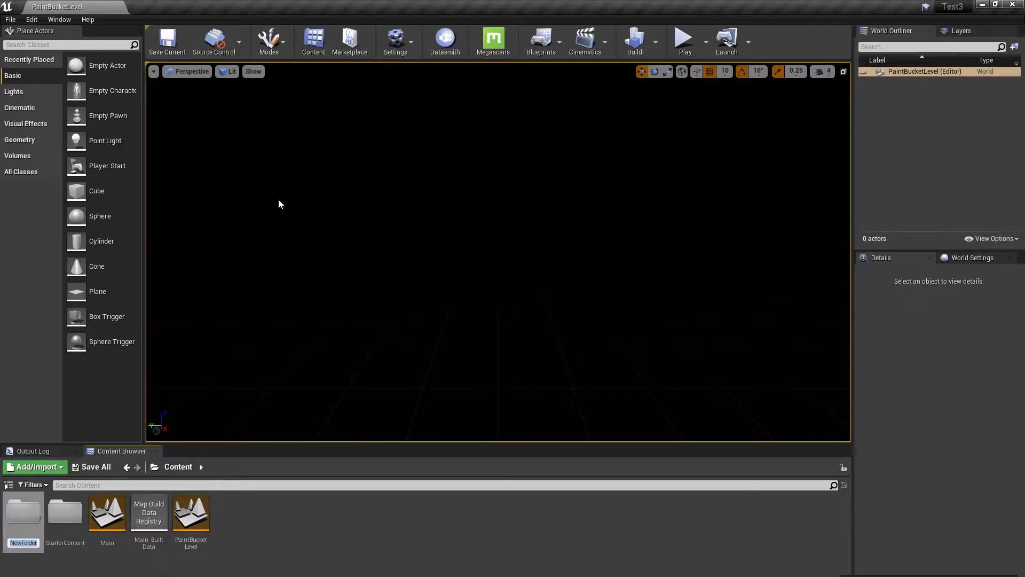
pyautogui.write('PaintBucketAsse')
pyautogui.press('Return')
pyautogui.doubleClick(22, 526)
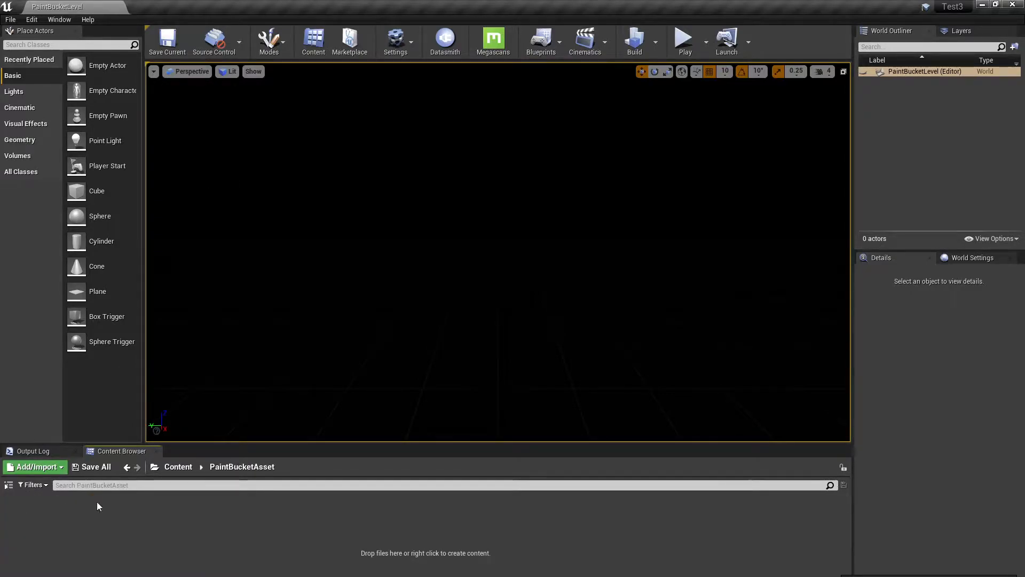
# - Import Paintbucket.FBX from D:\ALC_Inventory200\Exports into the PaintBucketAsset folder as a skeletal mesh
pyautogui.rightClick(224, 544)
pyautogui.click(251, 237)
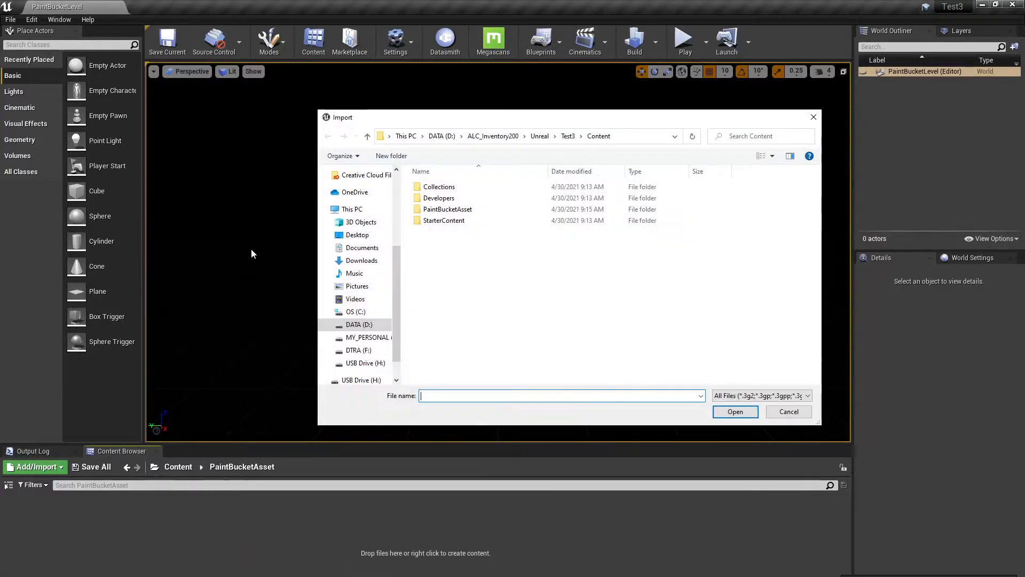
pyautogui.click(498, 136)
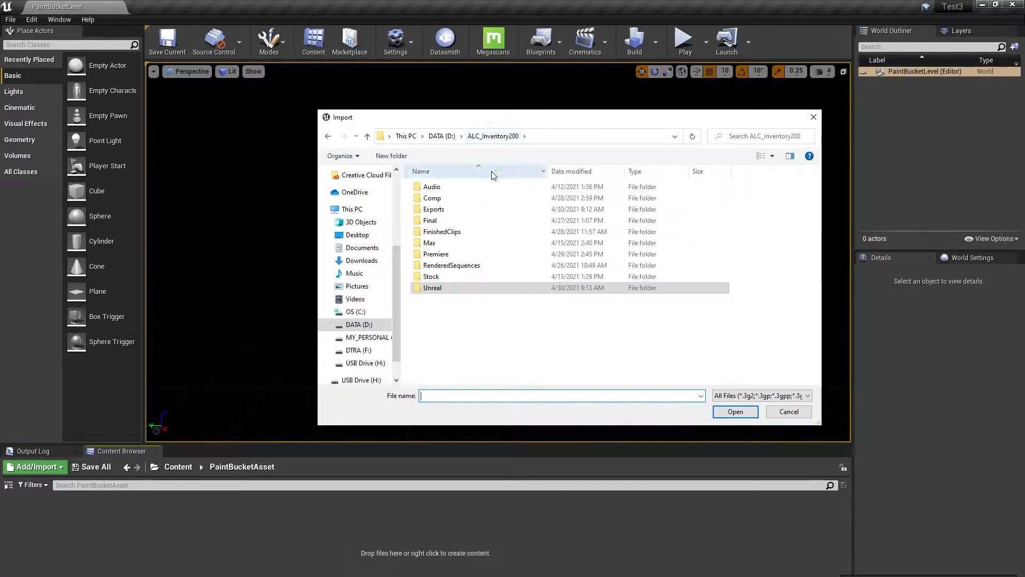
pyautogui.doubleClick(433, 209)
pyautogui.doubleClick(437, 287)
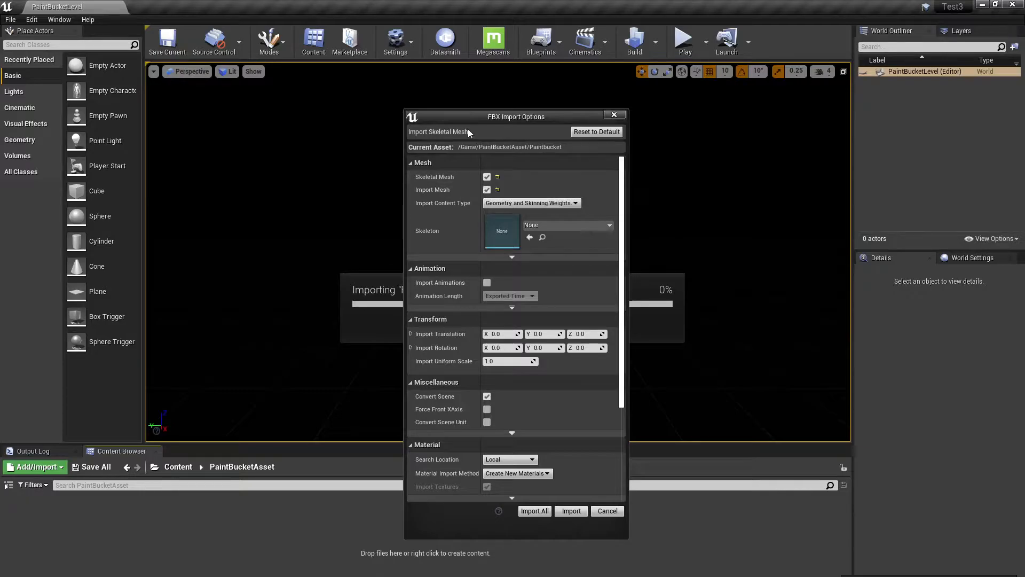
pyautogui.moveTo(469, 123); pyautogui.dragTo(452, 120)
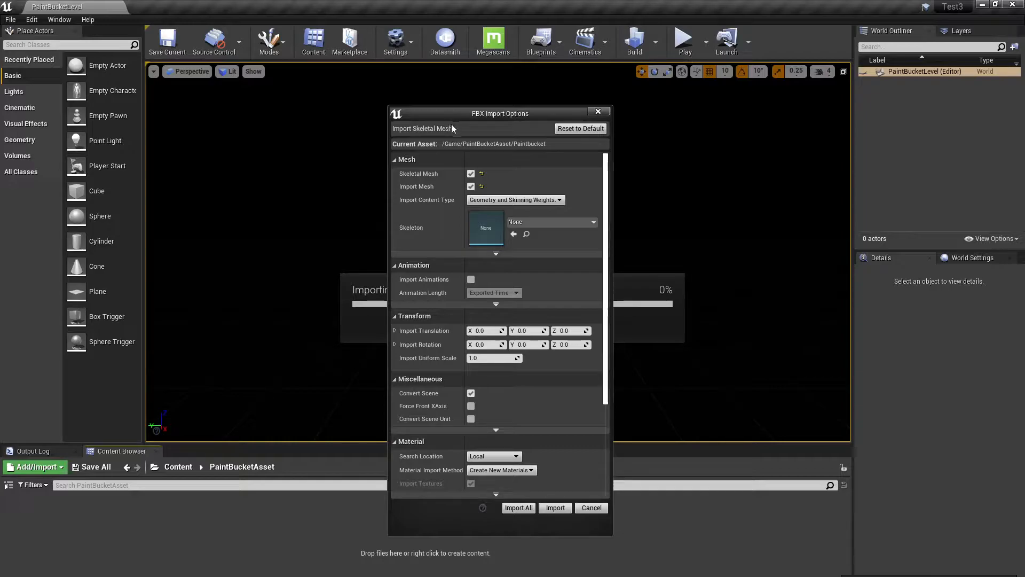
pyautogui.moveTo(447, 118); pyautogui.dragTo(412, 123)
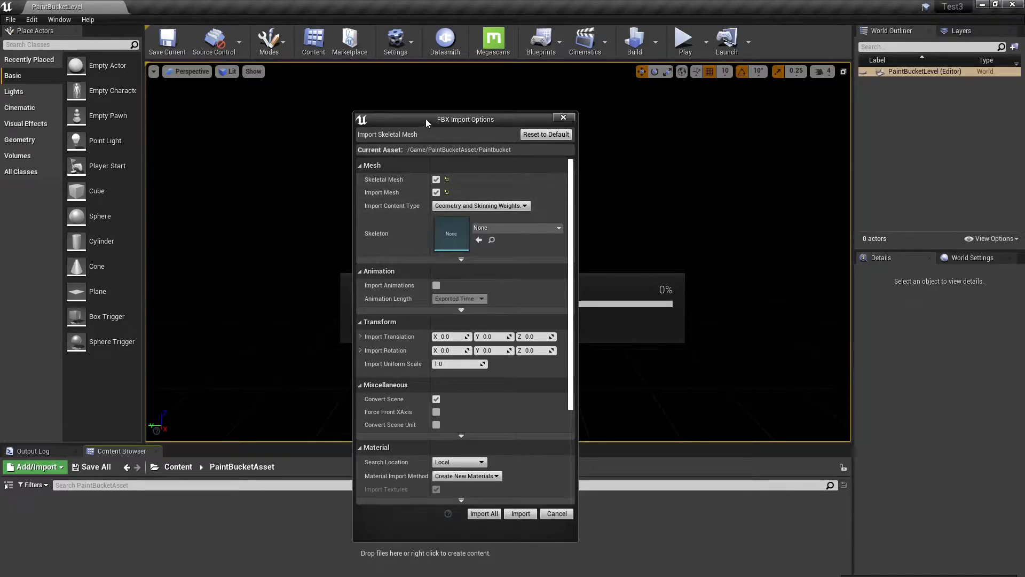
pyautogui.moveTo(425, 119); pyautogui.dragTo(398, 125)
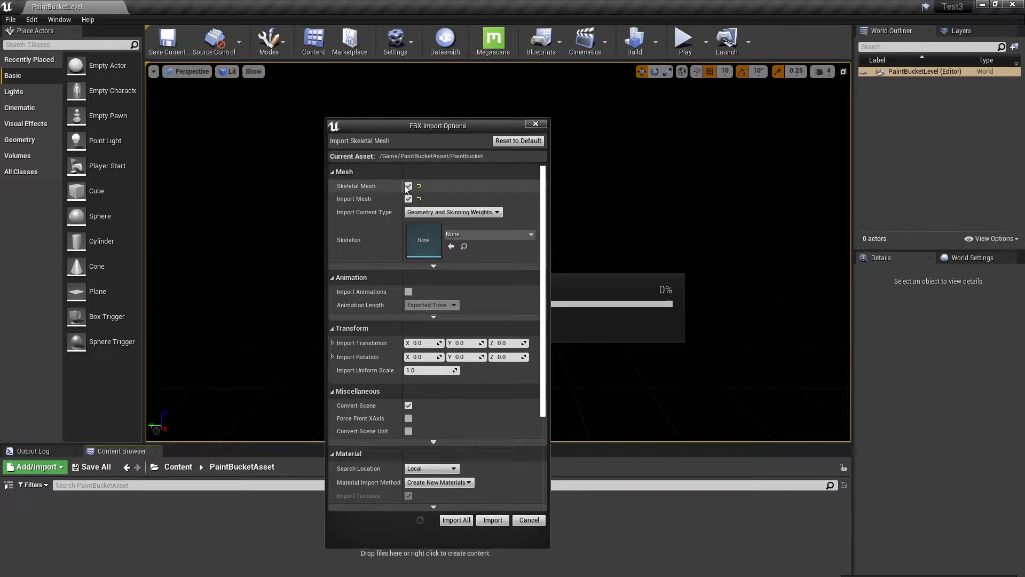
pyautogui.click(492, 520)
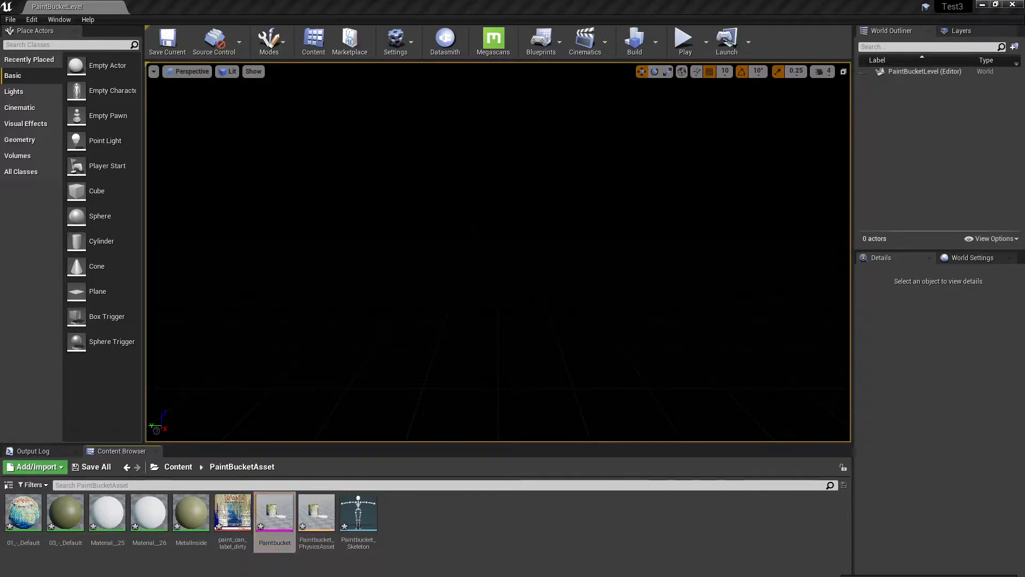
# - Place the Paintbucket skeletal mesh in the level and add an HDRI Backdrop near it
pyautogui.moveTo(275, 512)
pyautogui.mouseDown()
pyautogui.moveTo(291, 393)
pyautogui.moveTo(280, 321)
pyautogui.moveTo(460, 278)
pyautogui.moveTo(488, 285)
pyautogui.mouseUp()
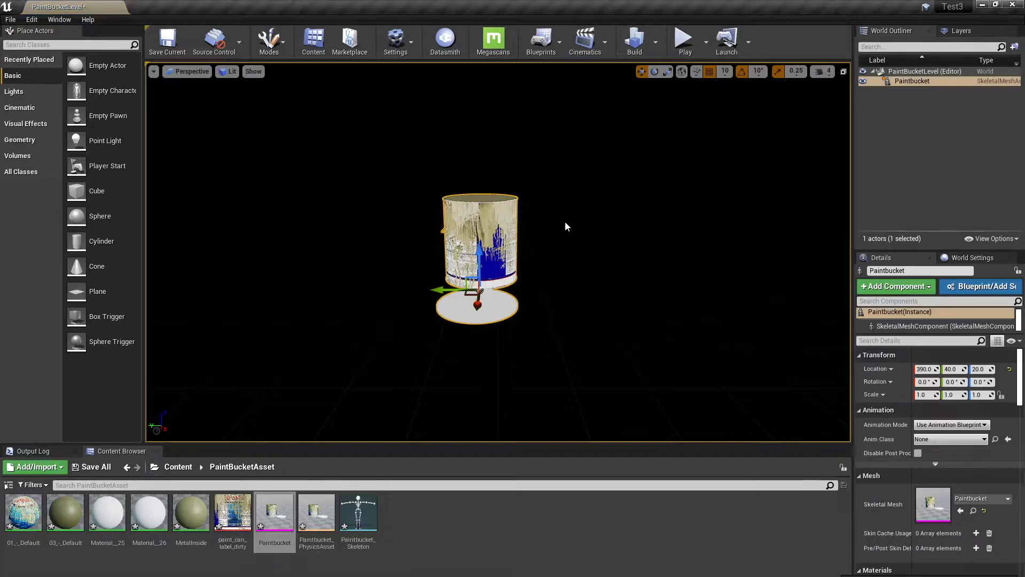
pyautogui.moveTo(559, 335)
pyautogui.keyDown('alt'); pyautogui.mouseDown()
pyautogui.moveTo(529, 320)
pyautogui.moveTo(588, 328)
pyautogui.moveTo(561, 341)
pyautogui.moveTo(518, 325)
pyautogui.moveTo(529, 331)
pyautogui.mouseUp(); pyautogui.keyUp('alt')
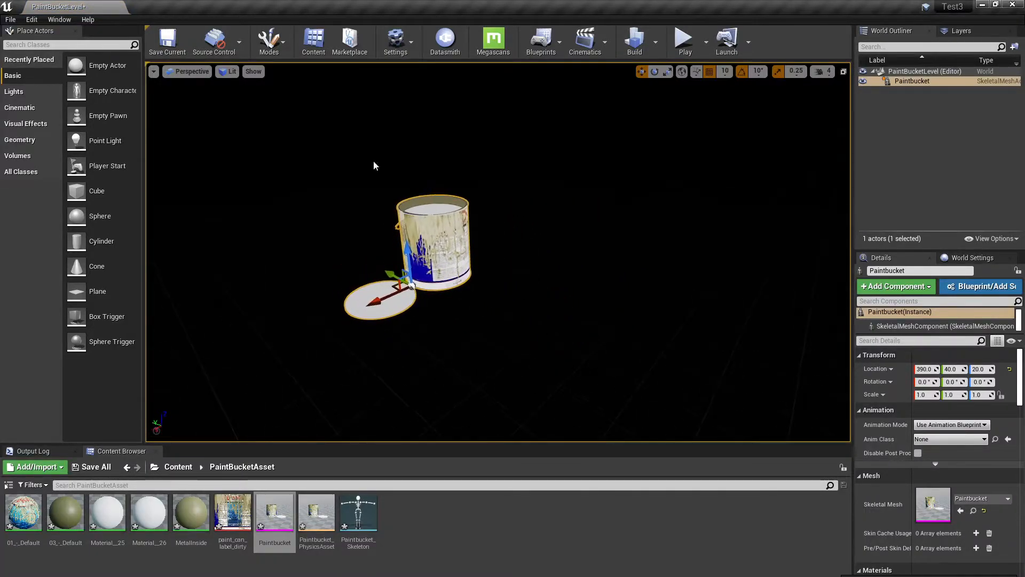
pyautogui.click(13, 91)
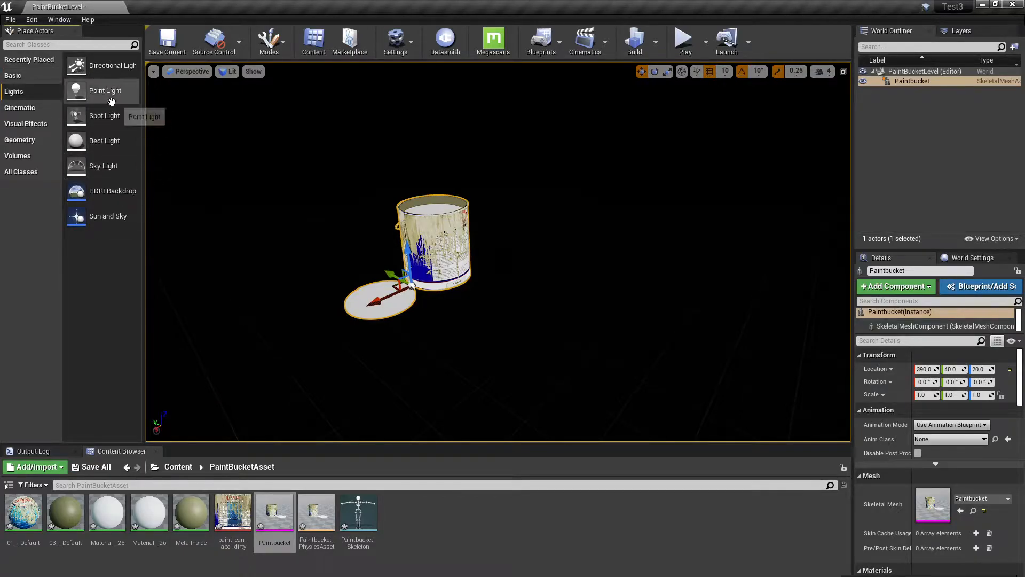
pyautogui.moveTo(80, 193); pyautogui.dragTo(501, 279)
pyautogui.scroll(5, 368, 238)
pyautogui.moveTo(492, 259); pyautogui.dragTo(424, 232, button='middle')
pyautogui.moveTo(498, 251)
pyautogui.keyDown('alt'); pyautogui.mouseDown()
pyautogui.moveTo(449, 272)
pyautogui.moveTo(406, 219)
pyautogui.moveTo(369, 213)
pyautogui.moveTo(427, 219)
pyautogui.moveTo(481, 251)
pyautogui.moveTo(572, 275)
pyautogui.moveTo(636, 245)
pyautogui.moveTo(608, 275)
pyautogui.moveTo(546, 303)
pyautogui.mouseUp(); pyautogui.keyUp('alt')
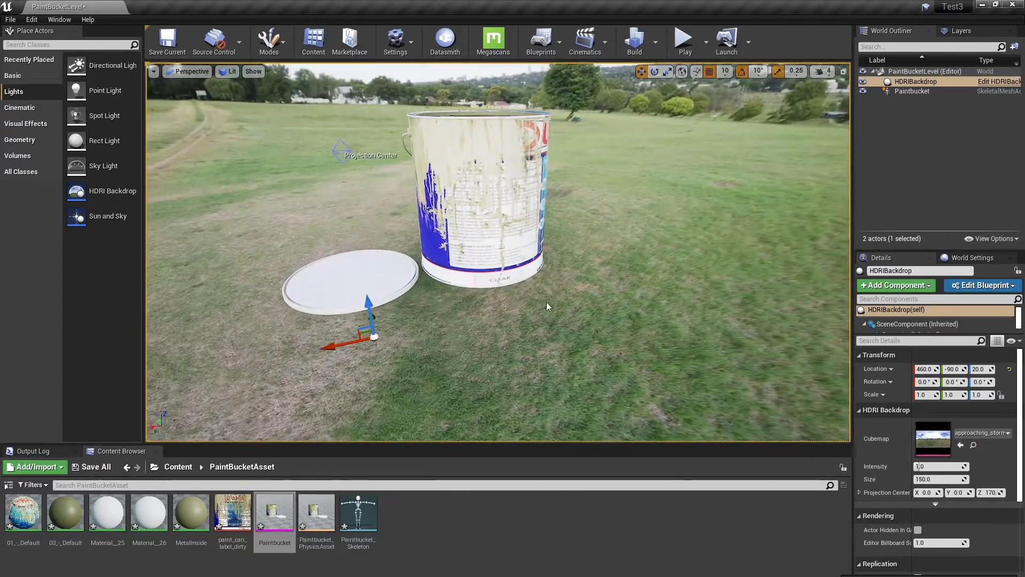
# - Create a folder named HDRIS in the Content folder and open it
pyautogui.click(178, 467)
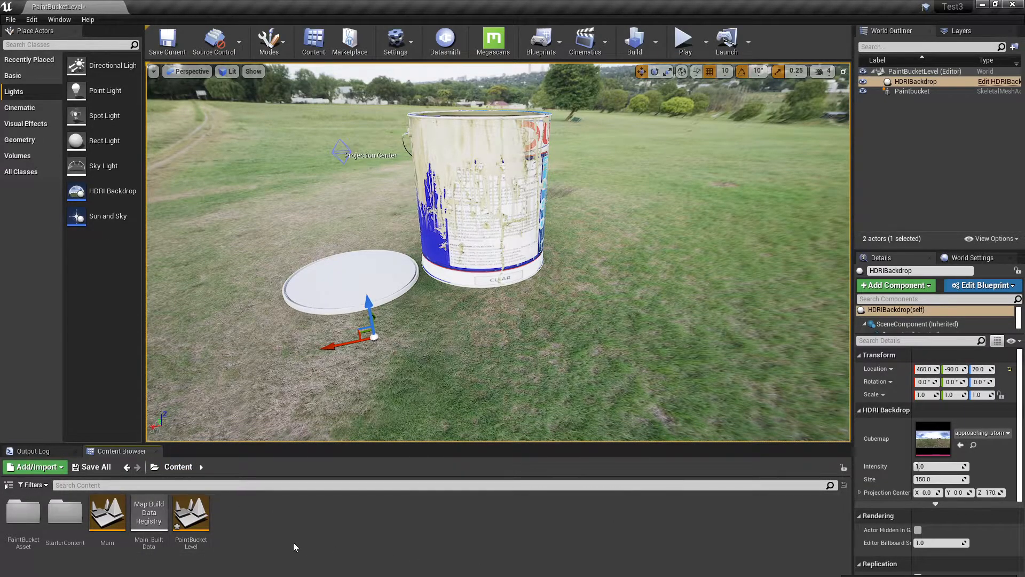
pyautogui.rightClick(273, 523)
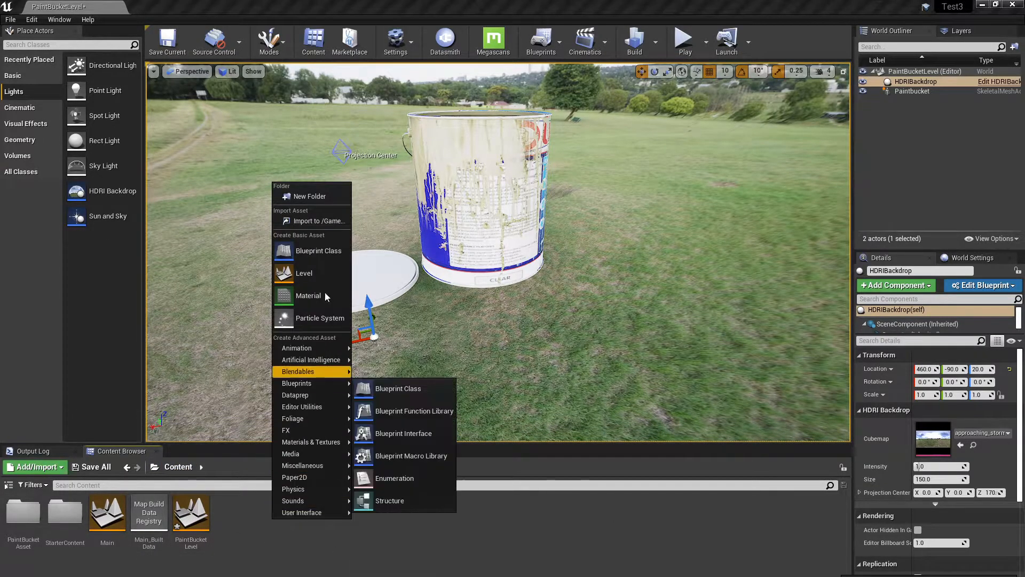
pyautogui.click(298, 196)
pyautogui.write('HDRIS')
pyautogui.press('Return')
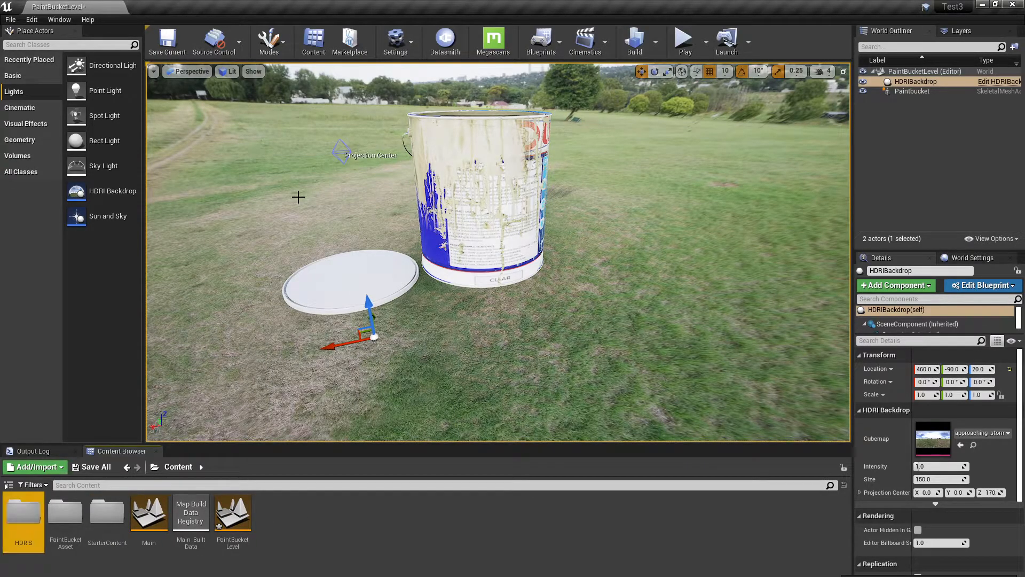
pyautogui.press('Return')
# - Import empty_warehouse_01_8k.hdr, industrial_pipe_and_valve_01_8k.hdr, peppermint_powerplant_8k.hdr and photo_studio_01_4kSQUARE.hdr from D:\Maps\HDRI into the HDRIS folder
pyautogui.rightClick(238, 573)
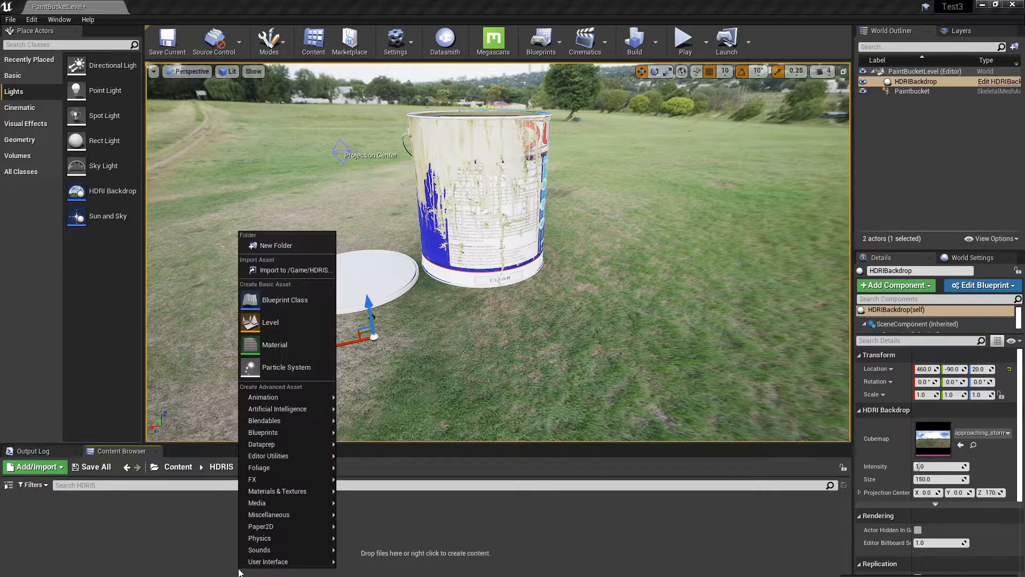
pyautogui.click(288, 268)
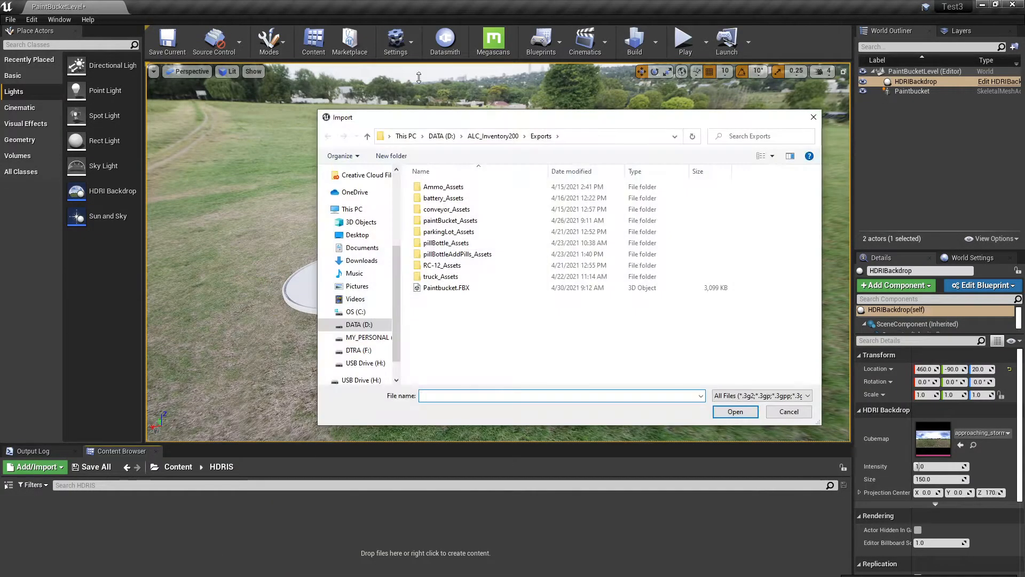
pyautogui.click(443, 137)
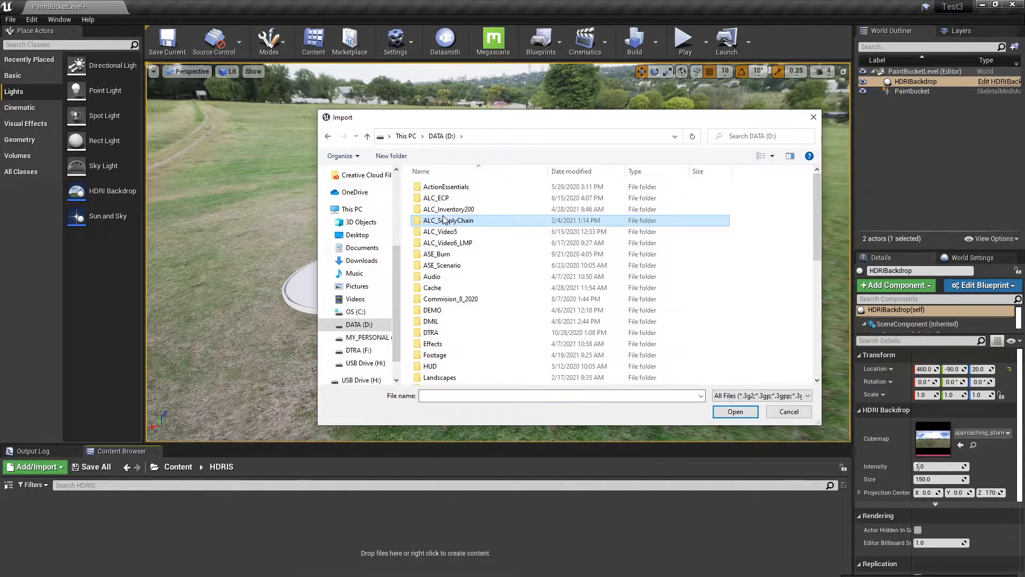
pyautogui.scroll(-5, 443, 220)
pyautogui.doubleClick(444, 220)
pyautogui.press('Return')
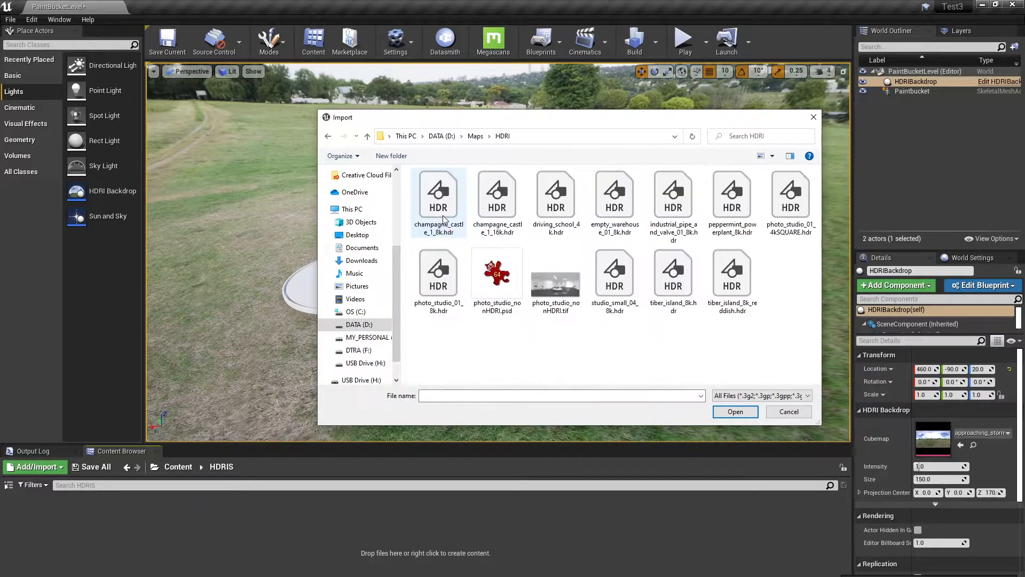
pyautogui.click(614, 200)
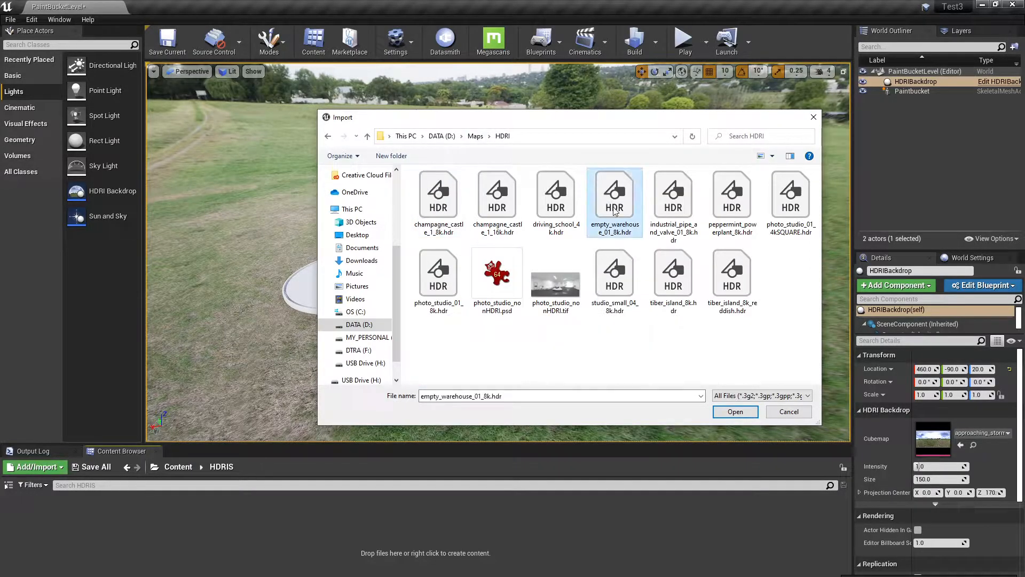
pyautogui.keyDown('ctrl'); pyautogui.click(674, 203); pyautogui.keyUp('ctrl')
pyautogui.keyDown('ctrl'); pyautogui.click(732, 206); pyautogui.keyUp('ctrl')
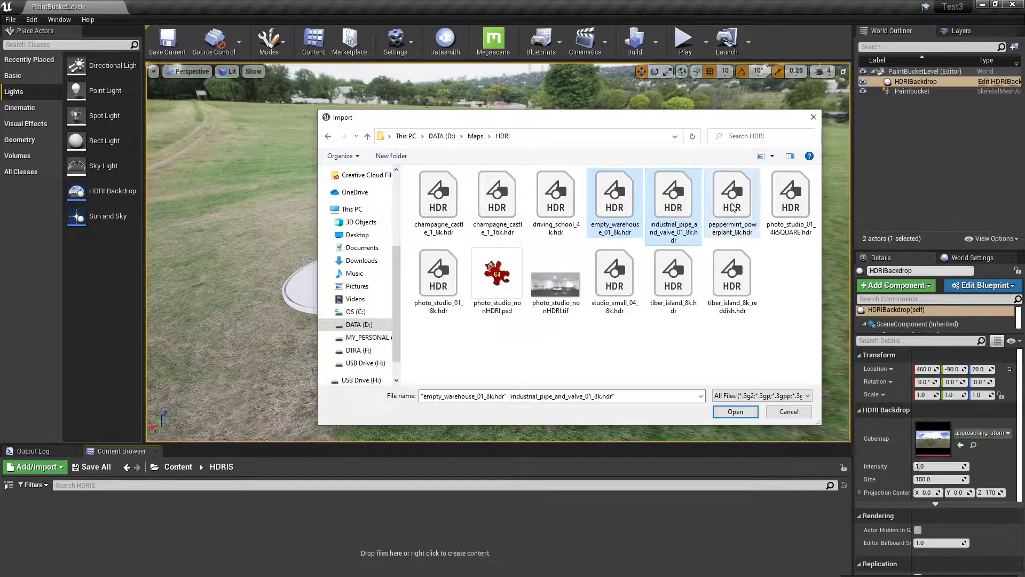
pyautogui.keyDown('ctrl'); pyautogui.click(768, 203); pyautogui.keyUp('ctrl')
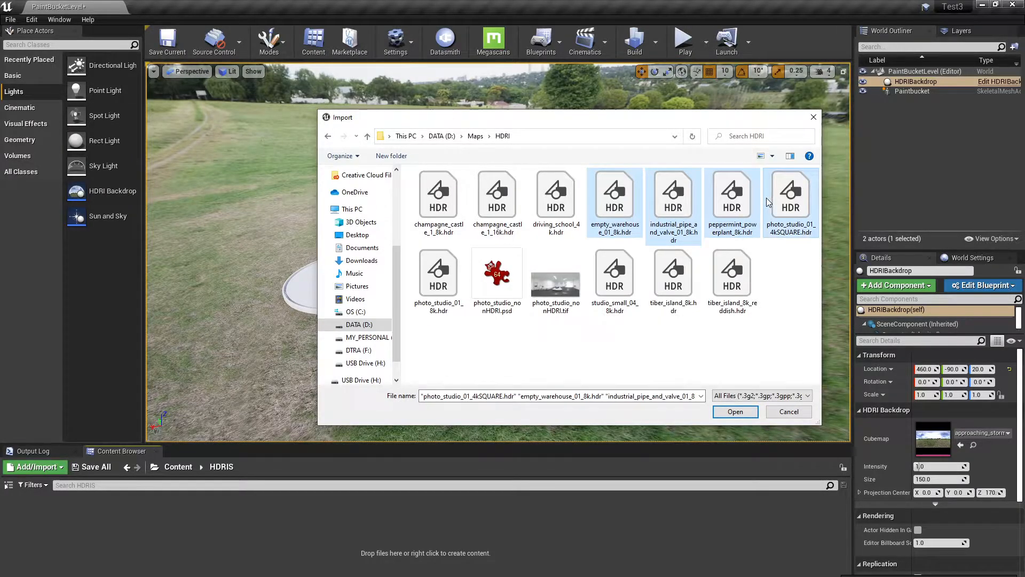
pyautogui.click(747, 416)
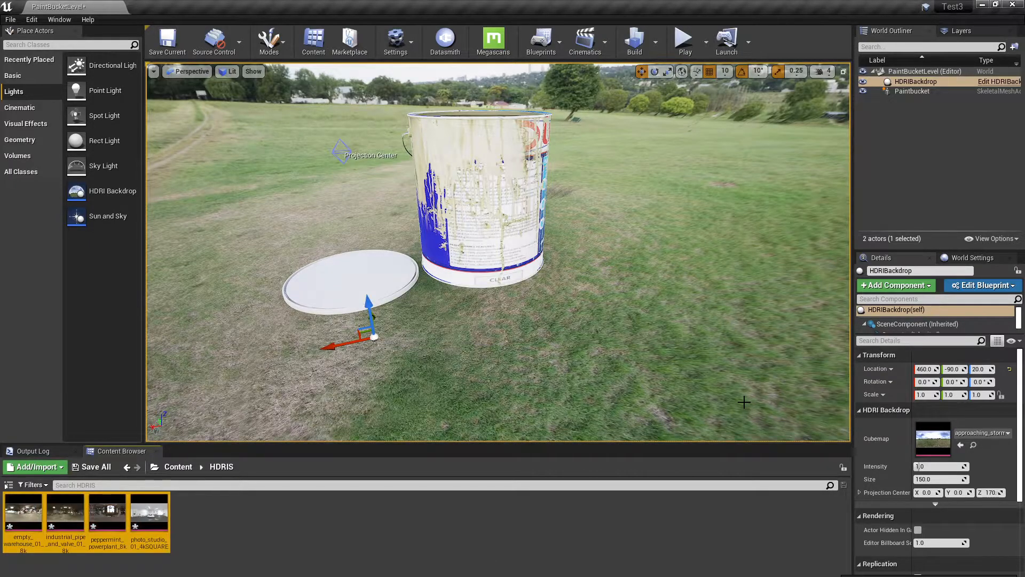
pyautogui.click(615, 203)
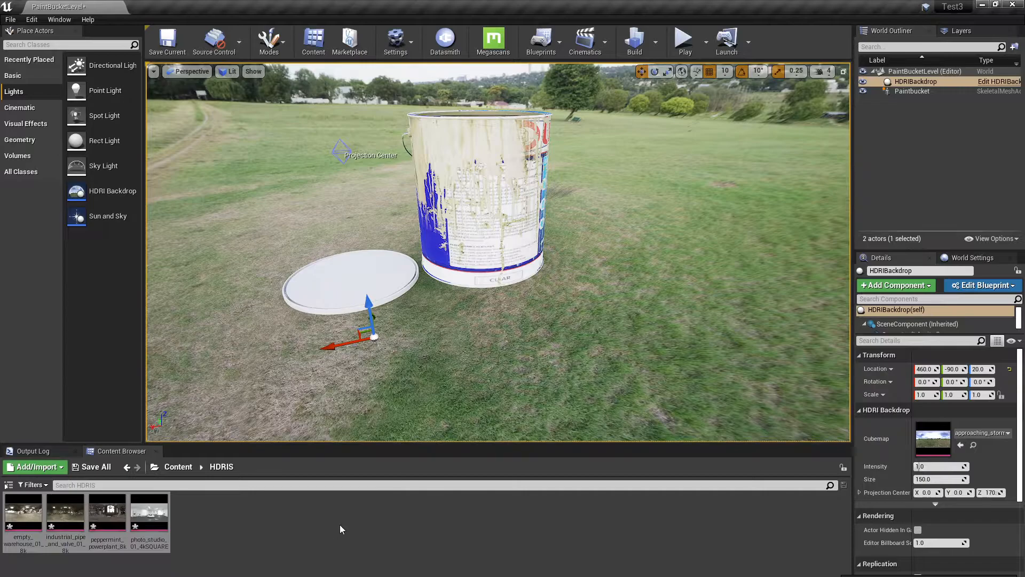
pyautogui.click(363, 529)
# - Select the HDRIBackdrop actor and assign peppermint_powerplant_8k as its cubemap
pyautogui.moveTo(527, 283); pyautogui.dragTo(563, 265, button='middle')
pyautogui.scroll(-3, 563, 265)
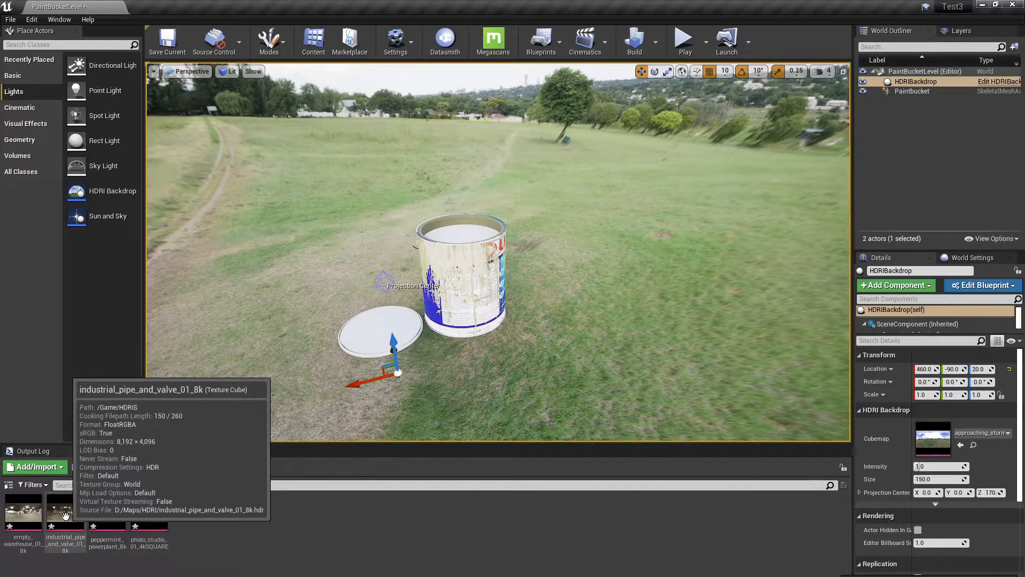
pyautogui.moveTo(564, 344); pyautogui.dragTo(584, 336, button='middle')
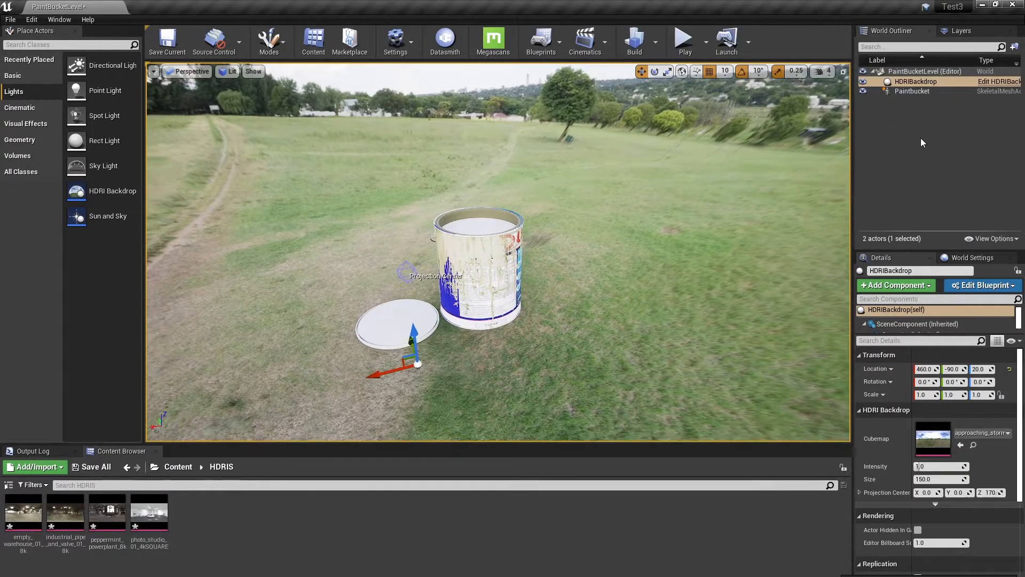
pyautogui.click(912, 92)
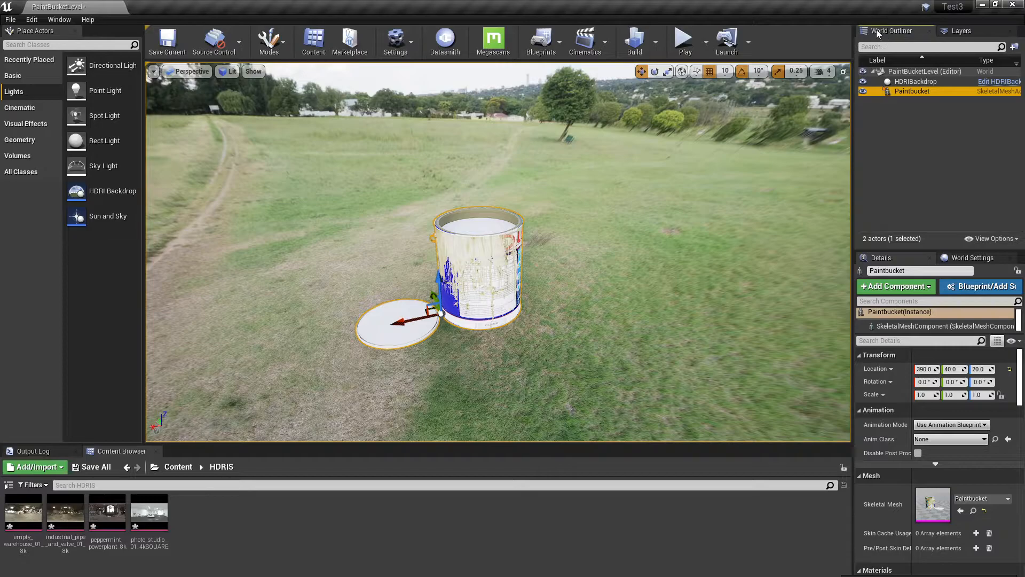
pyautogui.click(908, 83)
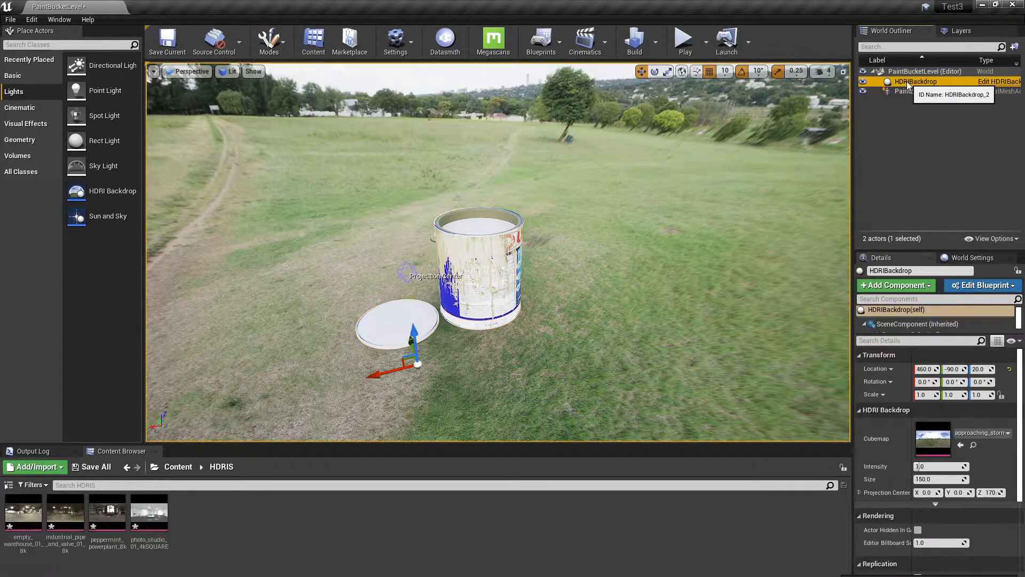
pyautogui.click(908, 91)
pyautogui.click(908, 85)
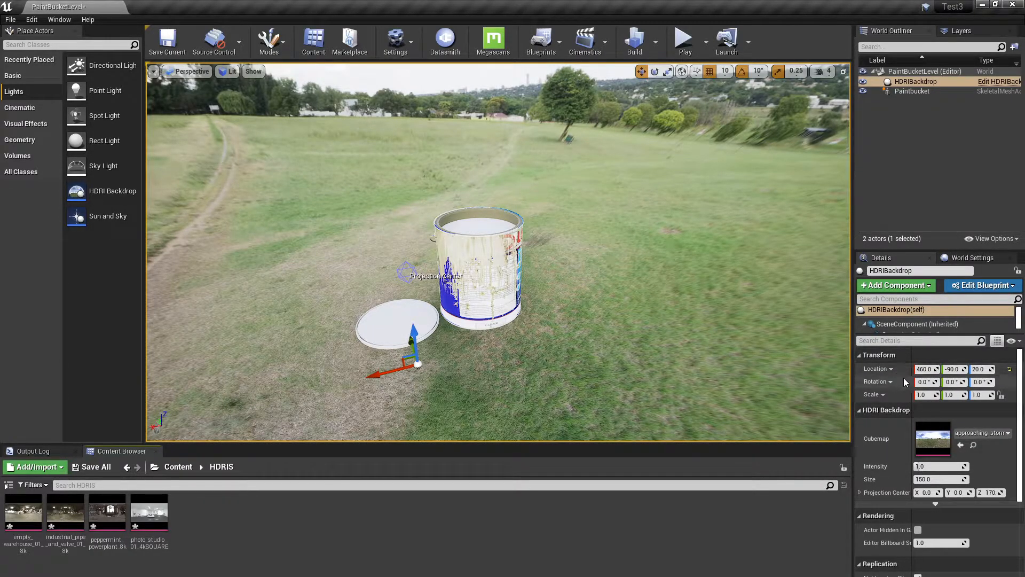
pyautogui.moveTo(977, 380); pyautogui.dragTo(969, 379)
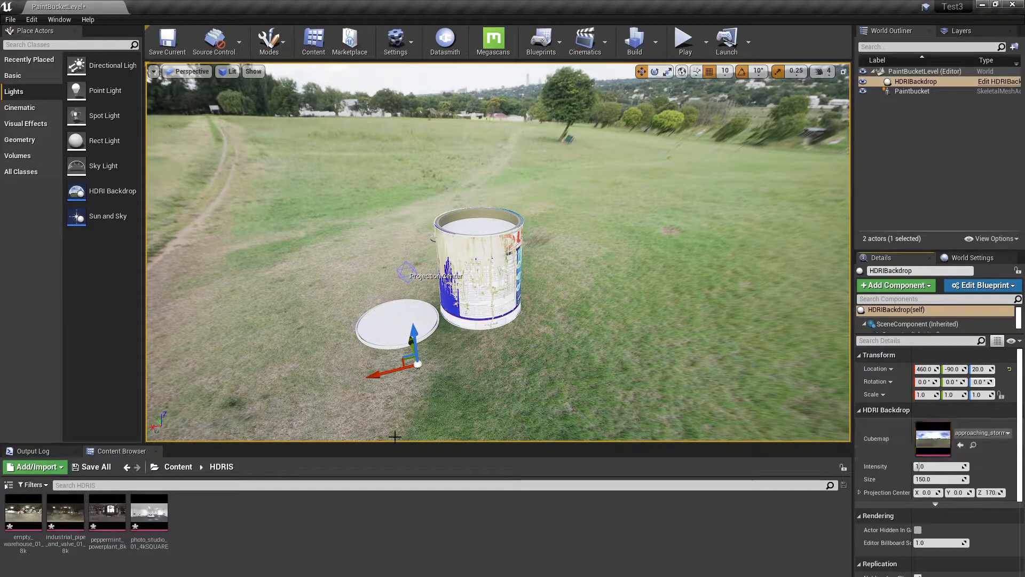
pyautogui.moveTo(107, 512); pyautogui.dragTo(930, 441)
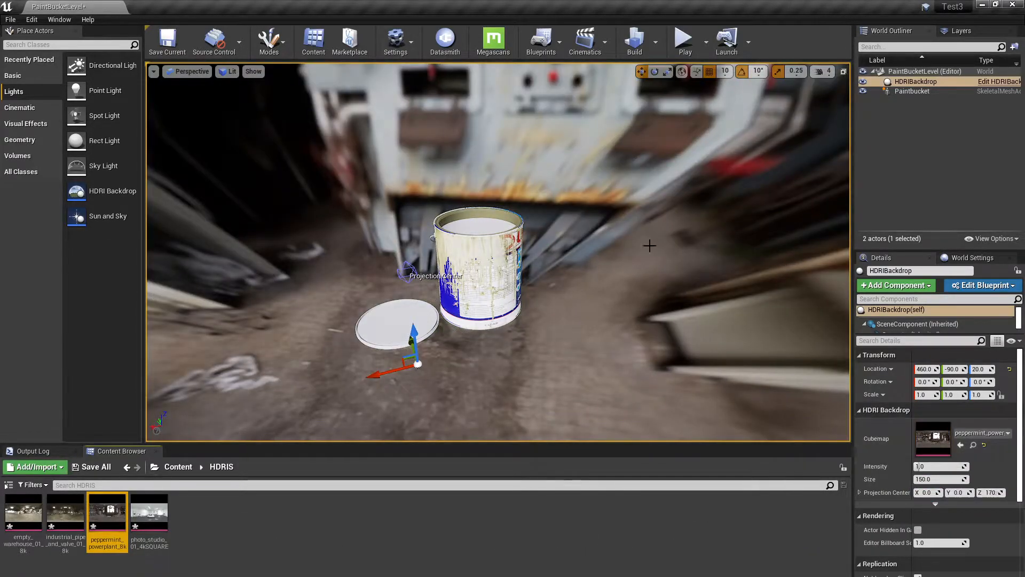
pyautogui.moveTo(584, 309)
pyautogui.keyDown('alt'); pyautogui.mouseDown()
pyautogui.moveTo(630, 267)
pyautogui.moveTo(807, 239)
pyautogui.mouseUp(); pyautogui.keyUp('alt')
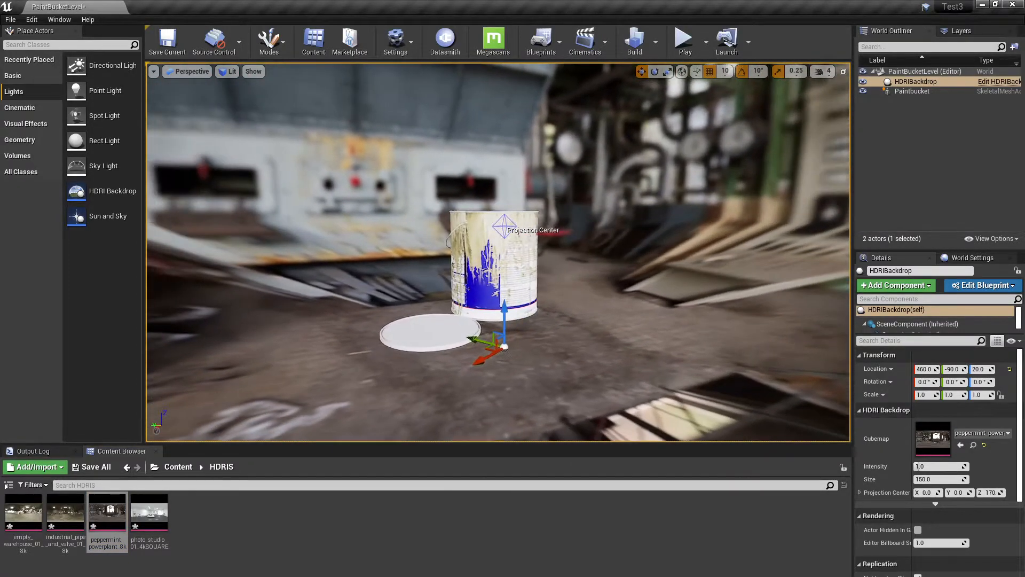
pyautogui.click(504, 224)
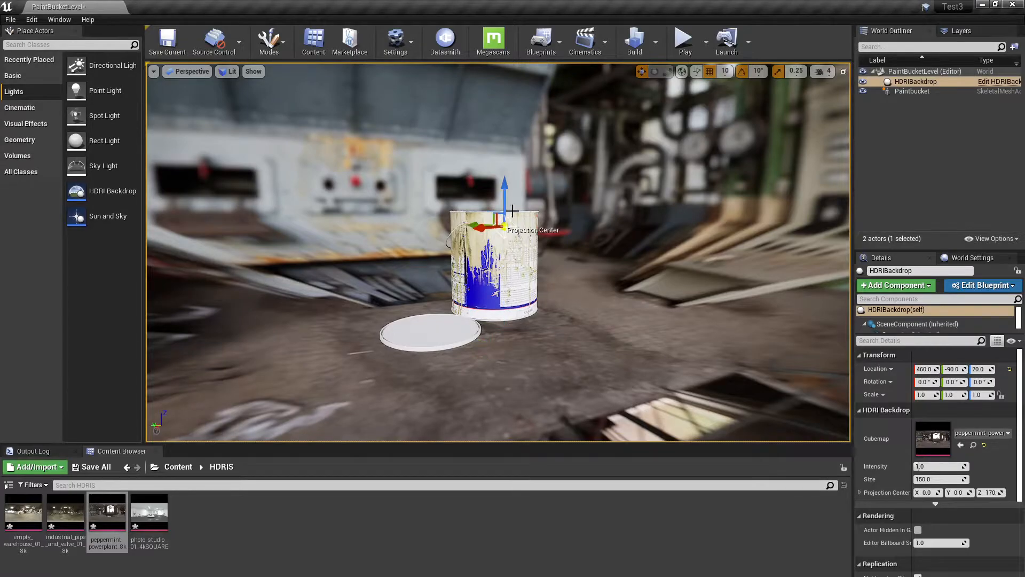
pyautogui.moveTo(509, 180); pyautogui.dragTo(507, 154)
pyautogui.hotkey('ctrl', 'z')
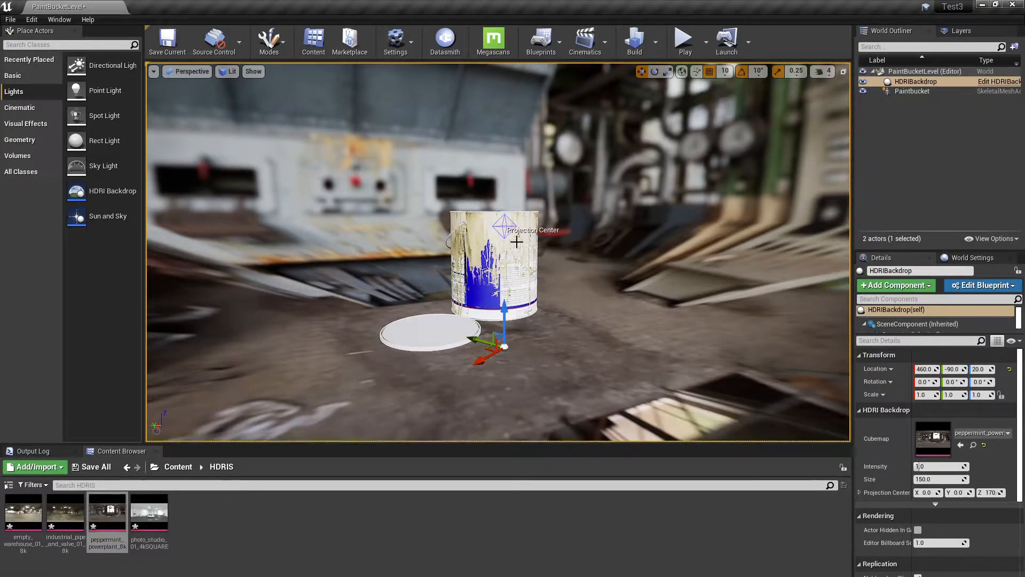
# - Raise the HDRI Backdrop's projection center high above the paint bucket, to a Z value of about 1010
pyautogui.click(503, 227)
pyautogui.moveTo(507, 200); pyautogui.dragTo(505, 79)
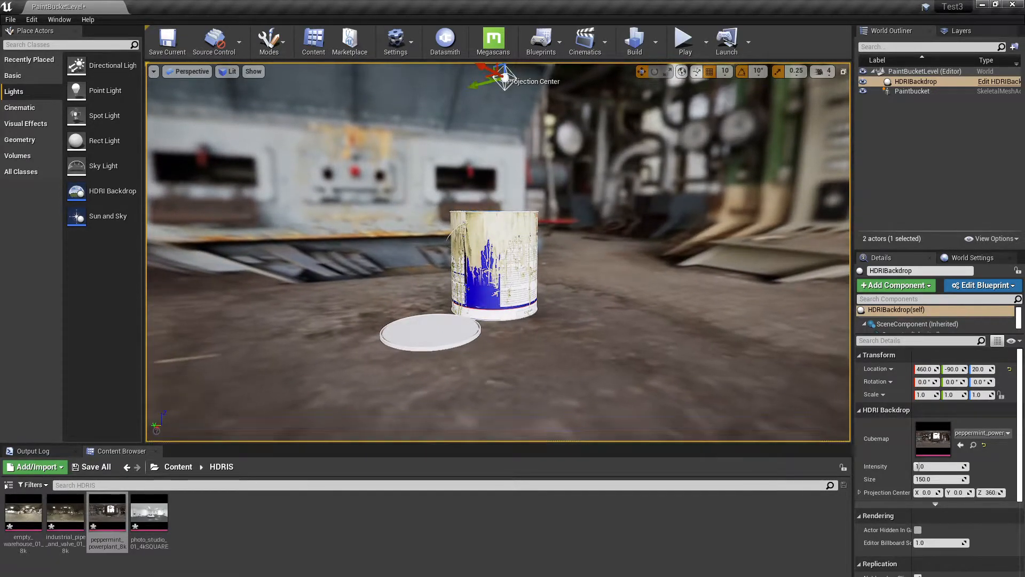
pyautogui.scroll(-5, 511, 176)
pyautogui.moveTo(501, 160); pyautogui.dragTo(500, 38)
pyautogui.scroll(-2, 571, 191)
pyautogui.scroll(-2, 571, 191)
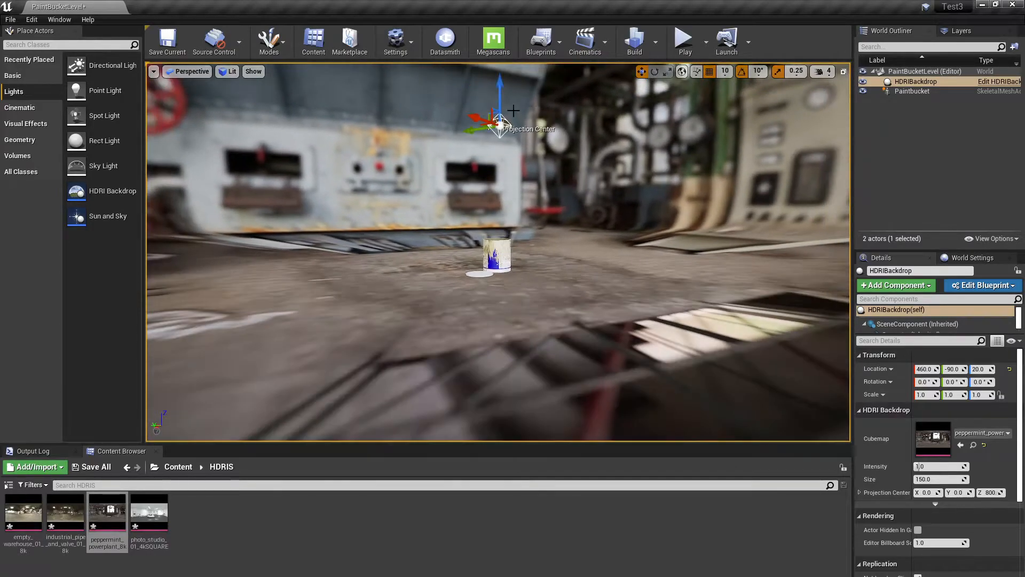
pyautogui.moveTo(499, 94)
pyautogui.mouseDown()
pyautogui.moveTo(499, 16)
pyautogui.moveTo(499, 86)
pyautogui.mouseUp()
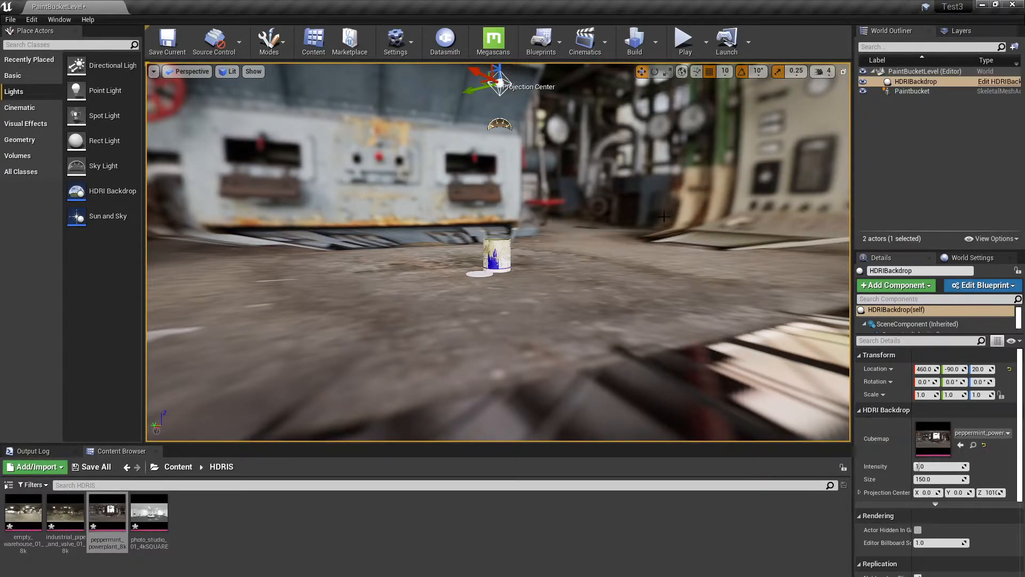
# - Assign industrial_pipe_and_valve_01_8k from the HDRIS folder as the HDRI Backdrop's cubemap
pyautogui.moveTo(496, 315)
pyautogui.keyDown('alt'); pyautogui.mouseDown()
pyautogui.moveTo(643, 323)
pyautogui.moveTo(633, 318)
pyautogui.mouseUp(); pyautogui.keyUp('alt')
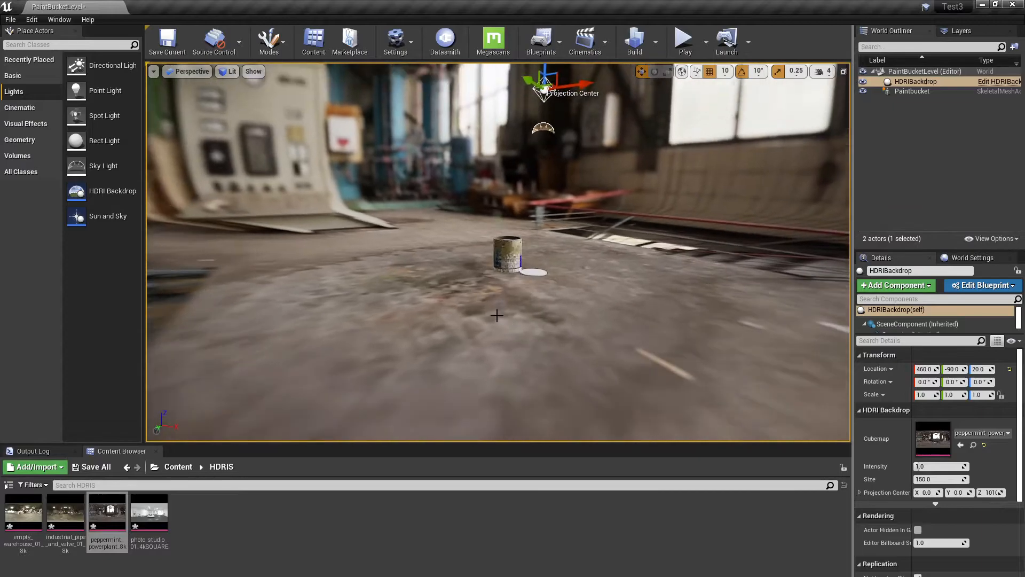
pyautogui.scroll(4, 497, 315)
pyautogui.moveTo(446, 322)
pyautogui.keyDown('alt'); pyautogui.mouseDown()
pyautogui.moveTo(540, 289)
pyautogui.moveTo(451, 357)
pyautogui.mouseUp(); pyautogui.keyUp('alt')
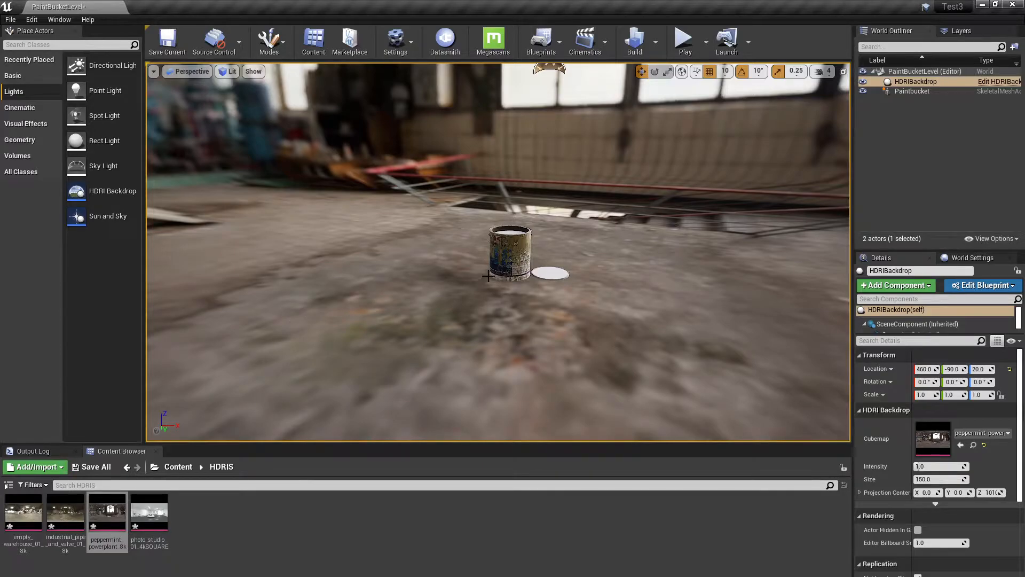
pyautogui.click(60, 518)
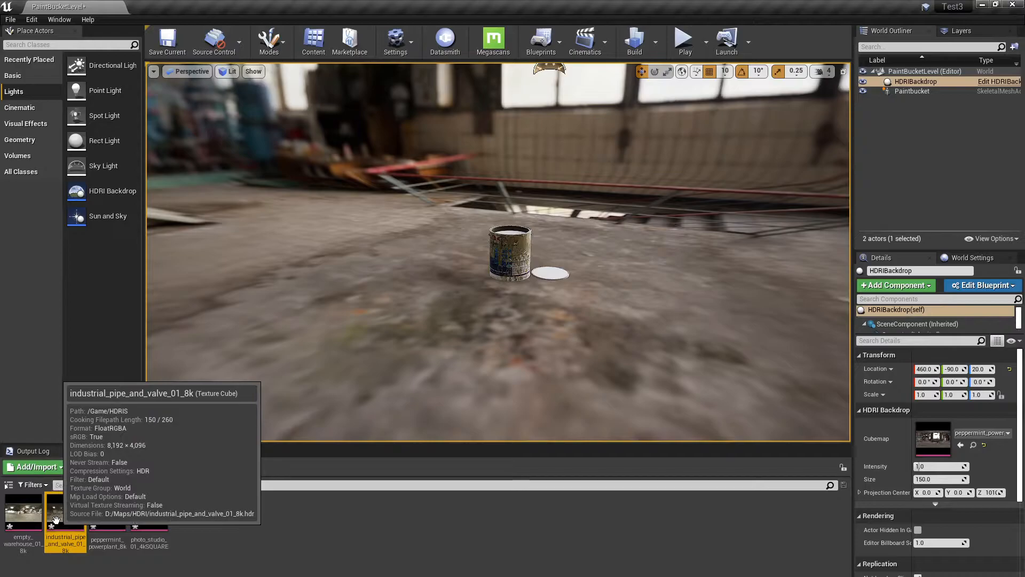
pyautogui.moveTo(56, 519); pyautogui.dragTo(306, 161)
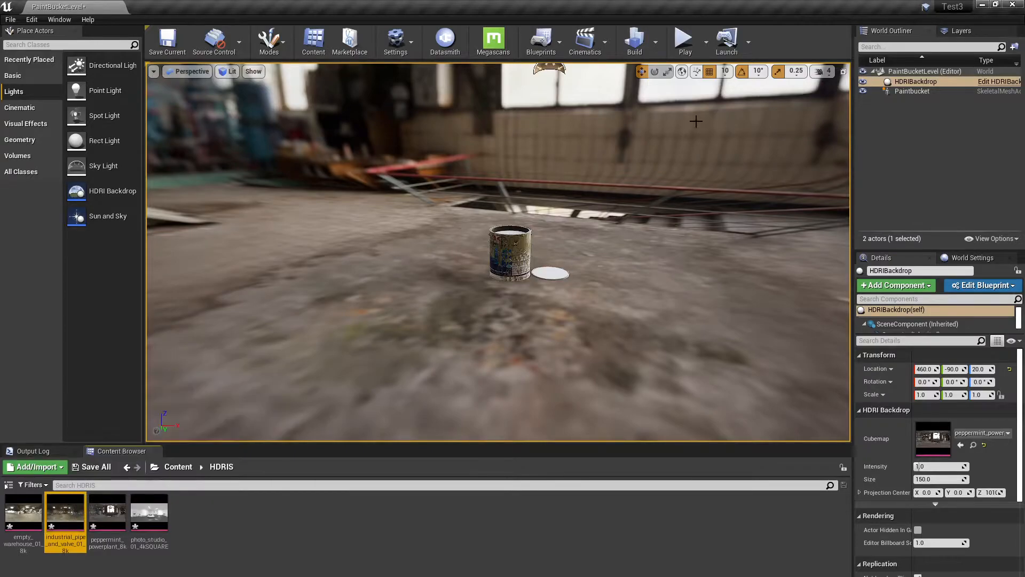
pyautogui.keyDown('alt'); pyautogui.moveTo(417, 353); pyautogui.dragTo(377, 275); pyautogui.keyUp('alt')
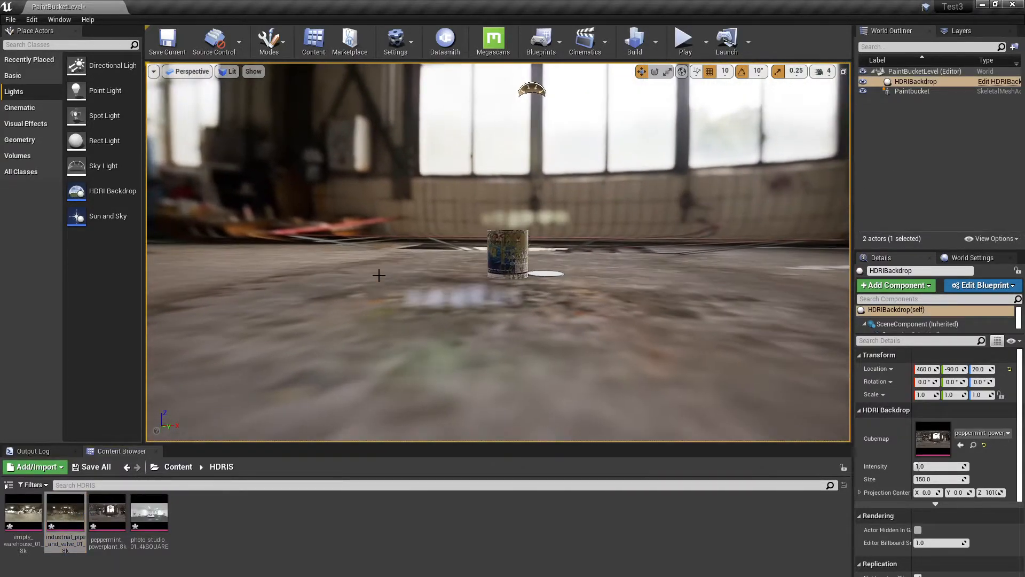
pyautogui.keyDown('alt'); pyautogui.moveTo(378, 275); pyautogui.dragTo(374, 284, button='middle'); pyautogui.keyUp('alt')
pyautogui.moveTo(65, 512); pyautogui.dragTo(331, 184)
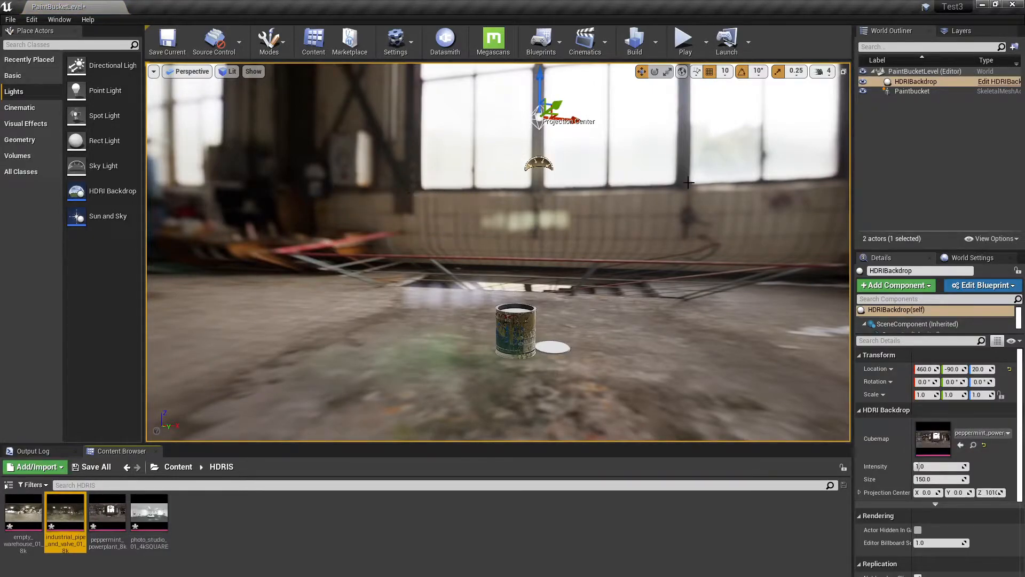
pyautogui.scroll(-1, 457, 274)
pyautogui.keyDown('alt'); pyautogui.moveTo(457, 274); pyautogui.dragTo(630, 256); pyautogui.keyUp('alt')
pyautogui.keyDown('alt'); pyautogui.moveTo(350, 267); pyautogui.dragTo(350, 346); pyautogui.keyUp('alt')
pyautogui.moveTo(70, 509); pyautogui.dragTo(932, 442)
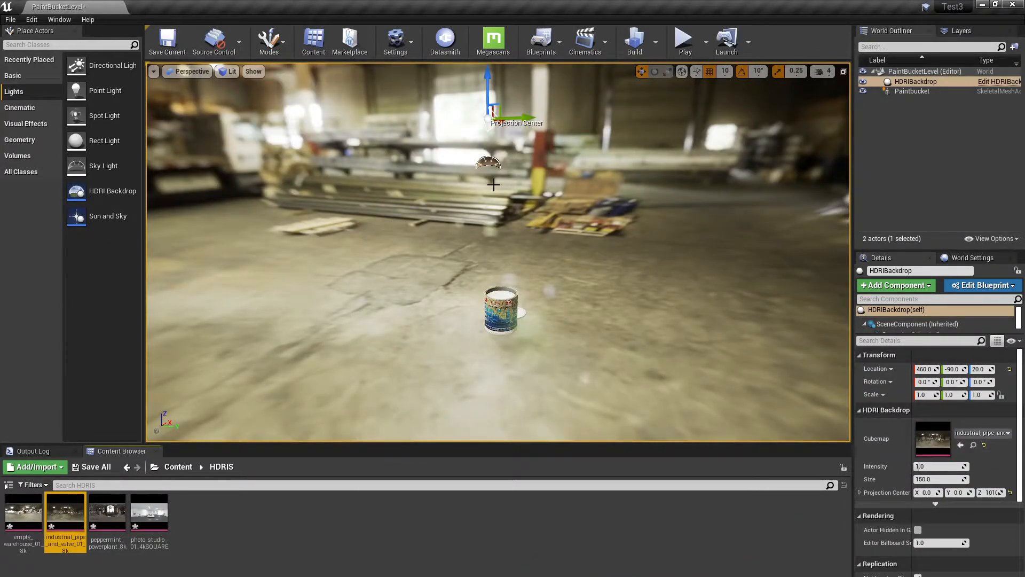
# - Inspect the backdrop around the paint bucket and undo the last cubemap assignment
pyautogui.moveTo(478, 248); pyautogui.dragTo(502, 270, button='middle')
pyautogui.scroll(3, 462, 331)
pyautogui.moveTo(562, 354)
pyautogui.keyDown('alt'); pyautogui.mouseDown()
pyautogui.moveTo(539, 326)
pyautogui.moveTo(497, 304)
pyautogui.moveTo(534, 320)
pyautogui.moveTo(491, 302)
pyautogui.moveTo(459, 329)
pyautogui.mouseUp(); pyautogui.keyUp('alt')
pyautogui.hotkey('ctrl', 'z')
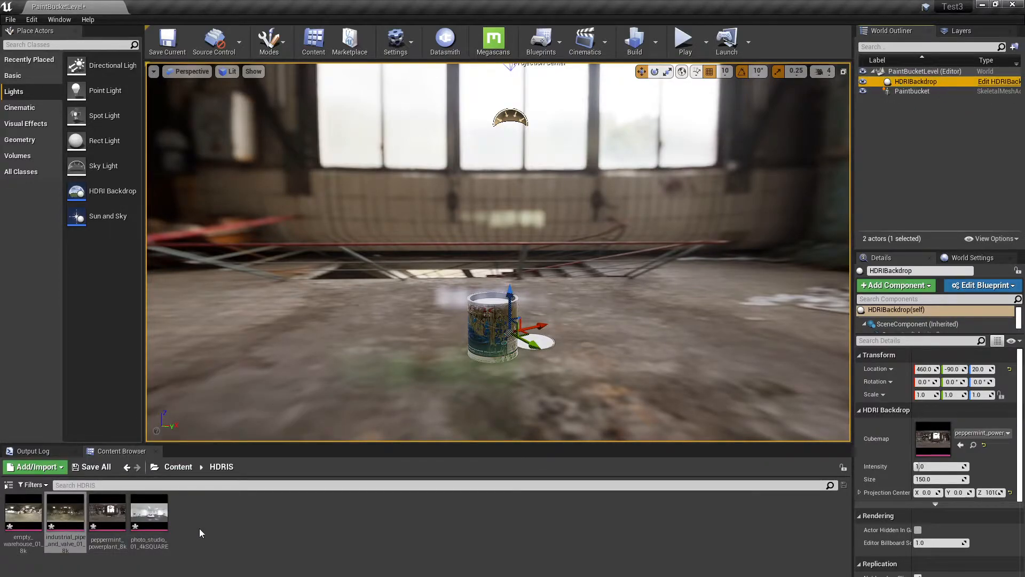
# - Replace the HDRI Backdrop's cubemap with the industrial_pipe_and_valve_01_8k asset selected in the content browser
pyautogui.click(87, 533)
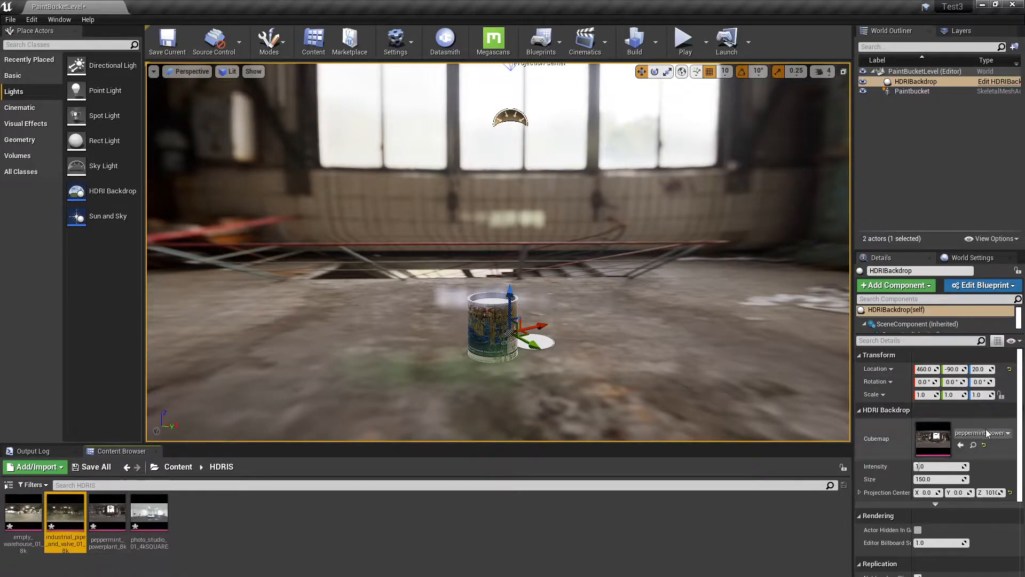
pyautogui.click(961, 447)
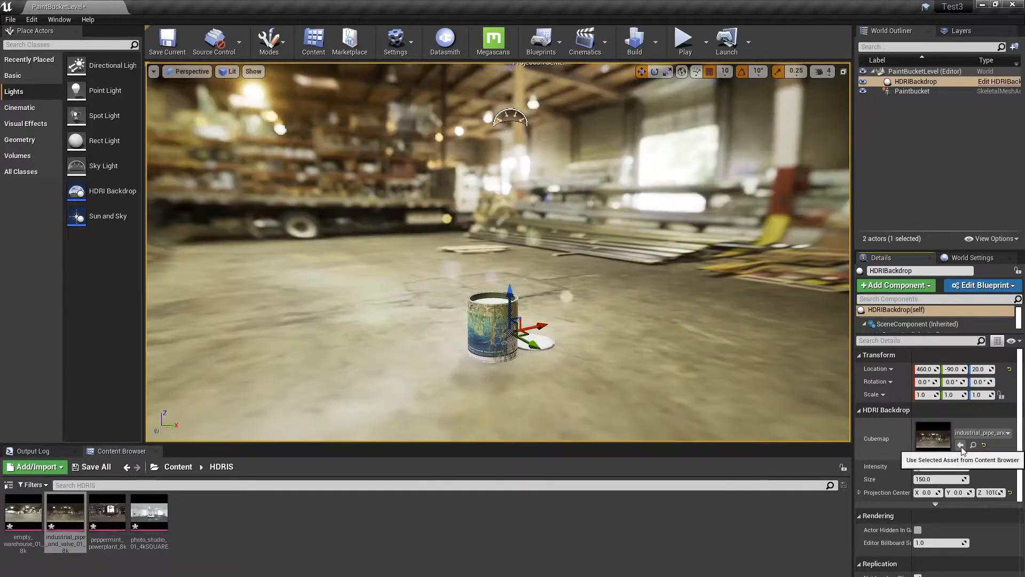
pyautogui.keyDown('alt'); pyautogui.moveTo(603, 321); pyautogui.dragTo(647, 329); pyautogui.keyUp('alt')
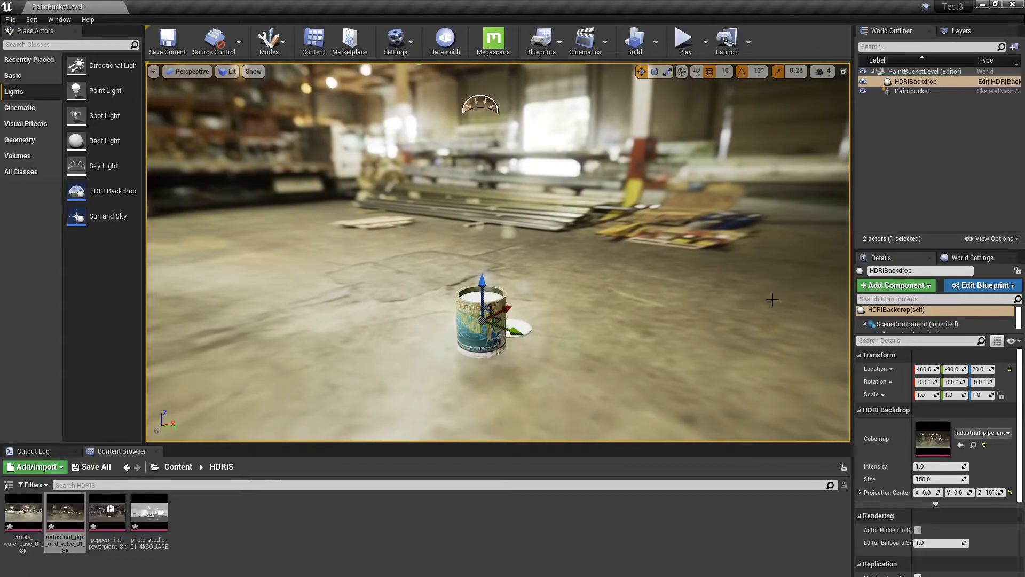
# - Go to the Content folder, reselect the HDRIBackdrop actor and locate its assigned cubemap asset in the content browser
pyautogui.click(177, 467)
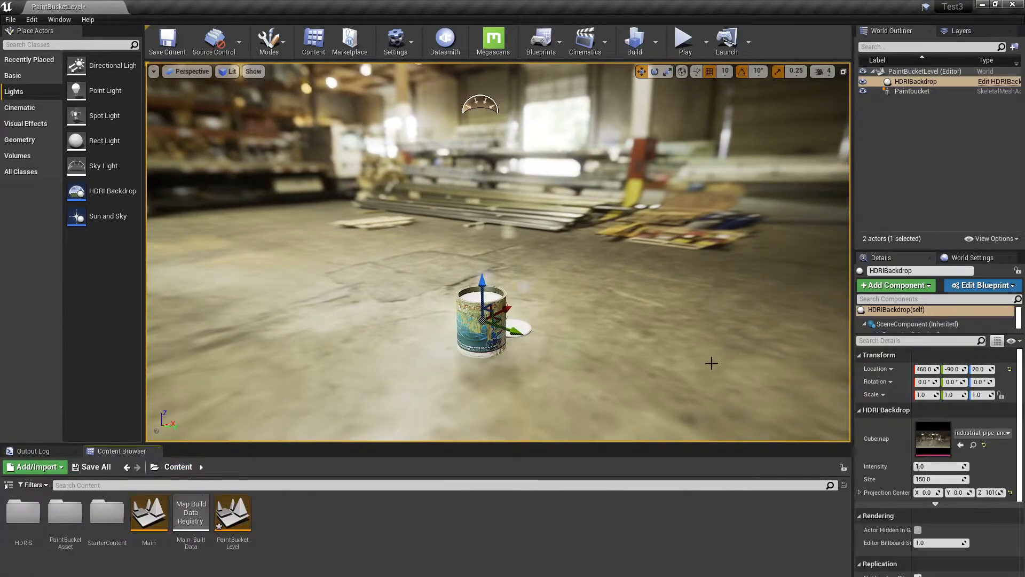
pyautogui.moveTo(428, 264)
pyautogui.mouseDown(button='middle')
pyautogui.moveTo(409, 273)
pyautogui.moveTo(431, 255)
pyautogui.mouseUp(button='middle')
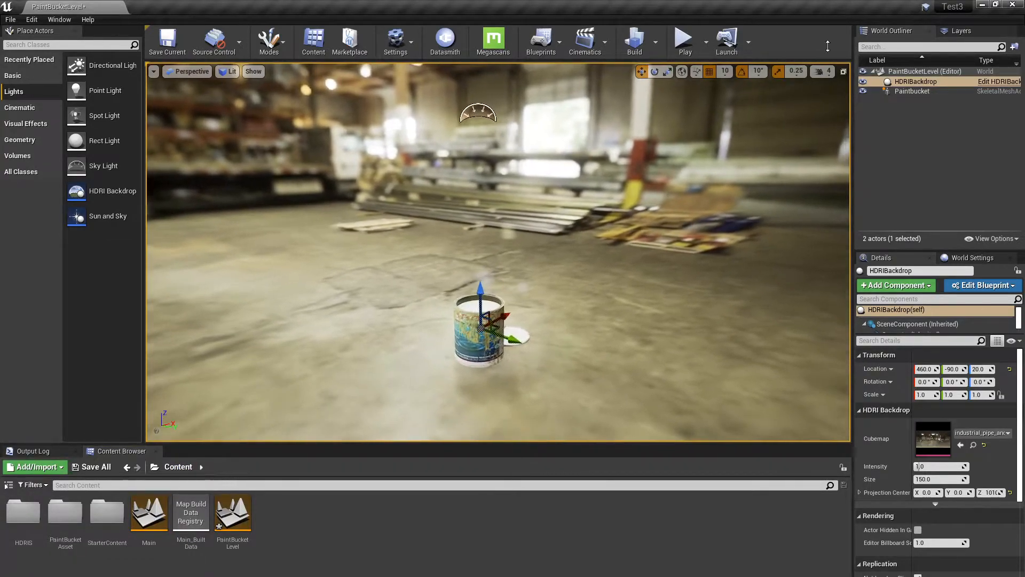
pyautogui.click(917, 83)
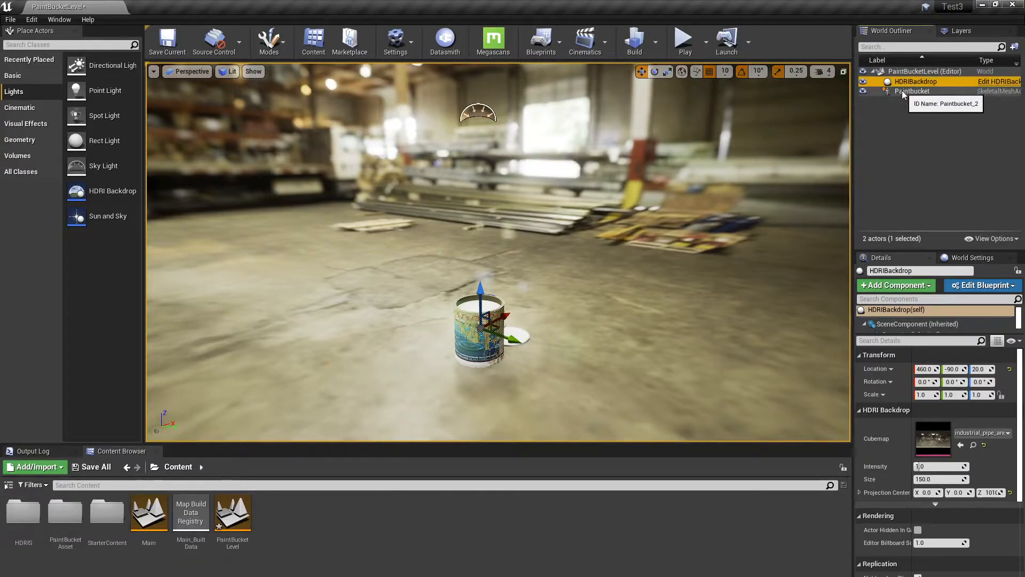
pyautogui.click(905, 91)
pyautogui.click(908, 81)
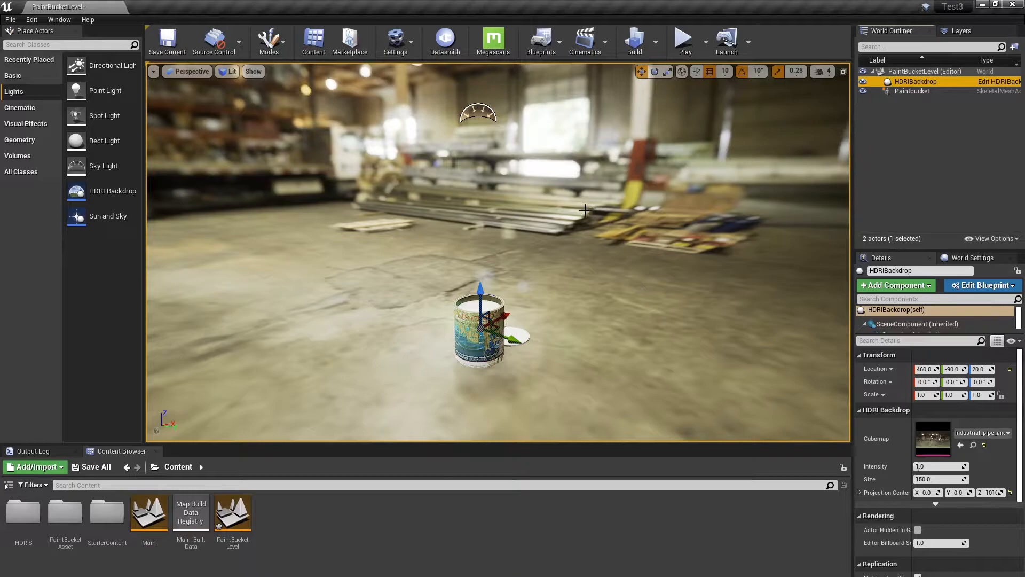
pyautogui.click(973, 447)
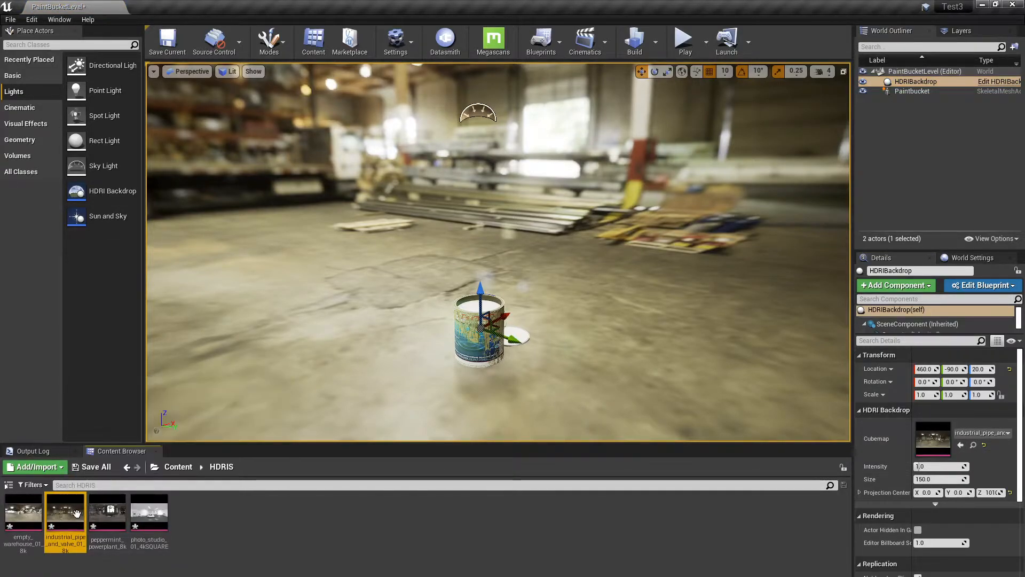
pyautogui.moveTo(382, 401)
pyautogui.keyDown('alt'); pyautogui.mouseDown()
pyautogui.moveTo(443, 363)
pyautogui.moveTo(459, 336)
pyautogui.mouseUp(); pyautogui.keyUp('alt')
pyautogui.scroll(3, 392, 437)
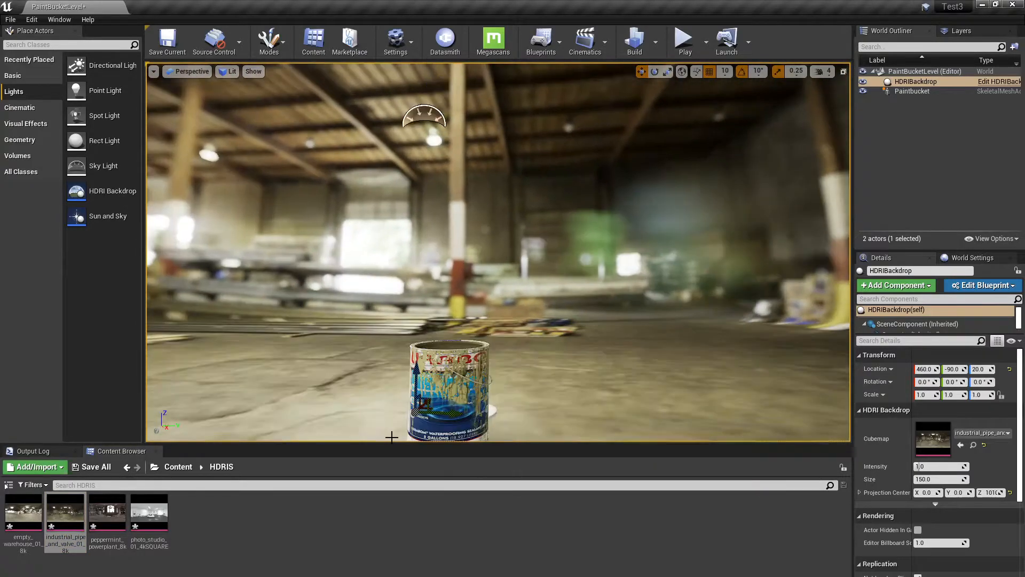
pyautogui.keyDown('alt'); pyautogui.moveTo(424, 283); pyautogui.dragTo(438, 303); pyautogui.keyUp('alt')
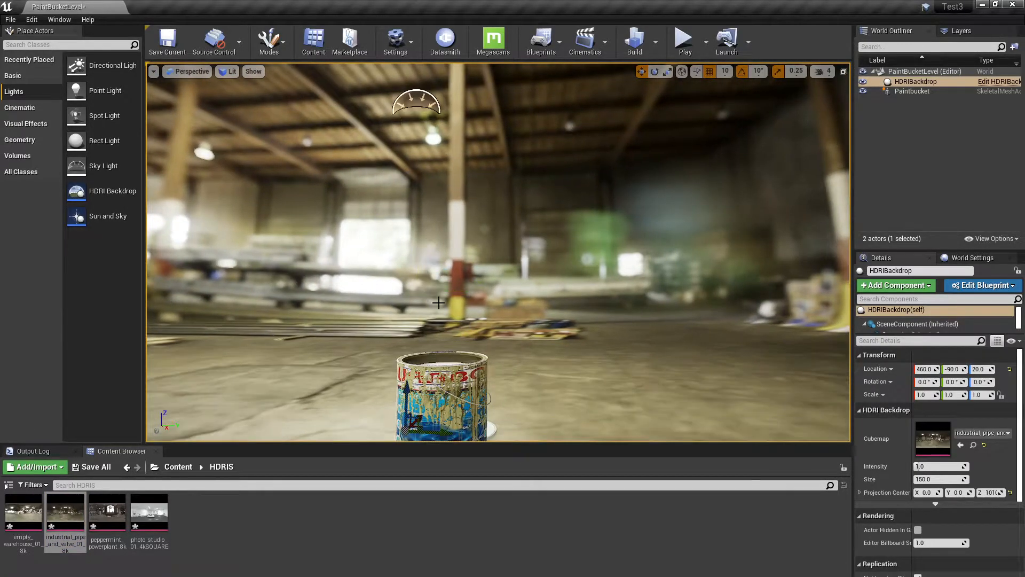
pyautogui.moveTo(543, 379); pyautogui.dragTo(540, 428, button='middle')
pyautogui.moveTo(540, 382)
pyautogui.keyDown('alt'); pyautogui.mouseDown()
pyautogui.moveTo(641, 427)
pyautogui.moveTo(663, 406)
pyautogui.moveTo(689, 414)
pyautogui.moveTo(668, 395)
pyautogui.moveTo(694, 368)
pyautogui.moveTo(721, 382)
pyautogui.moveTo(716, 355)
pyautogui.moveTo(652, 396)
pyautogui.moveTo(604, 376)
pyautogui.moveTo(556, 380)
pyautogui.moveTo(558, 422)
pyautogui.moveTo(603, 374)
pyautogui.moveTo(571, 379)
pyautogui.moveTo(555, 414)
pyautogui.moveTo(574, 368)
pyautogui.moveTo(566, 347)
pyautogui.moveTo(550, 336)
pyautogui.moveTo(518, 369)
pyautogui.moveTo(539, 342)
pyautogui.moveTo(528, 333)
pyautogui.moveTo(579, 358)
pyautogui.moveTo(556, 374)
pyautogui.moveTo(534, 369)
pyautogui.moveTo(561, 347)
pyautogui.moveTo(550, 334)
pyautogui.mouseUp(); pyautogui.keyUp('alt')
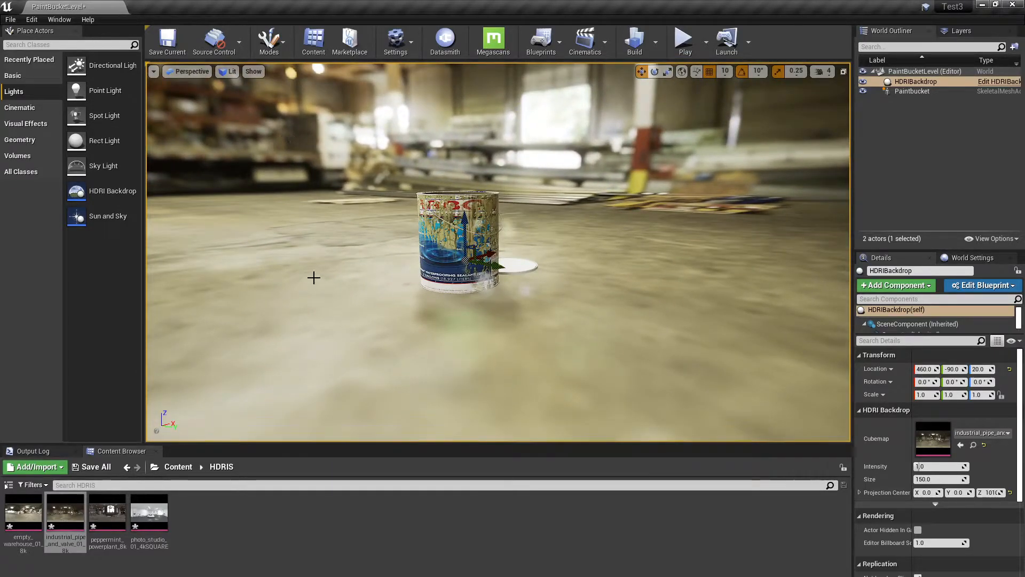
# - Search the placeable actors for "post" and add a Post Process Volume beside the paint bucket
pyautogui.click(31, 44)
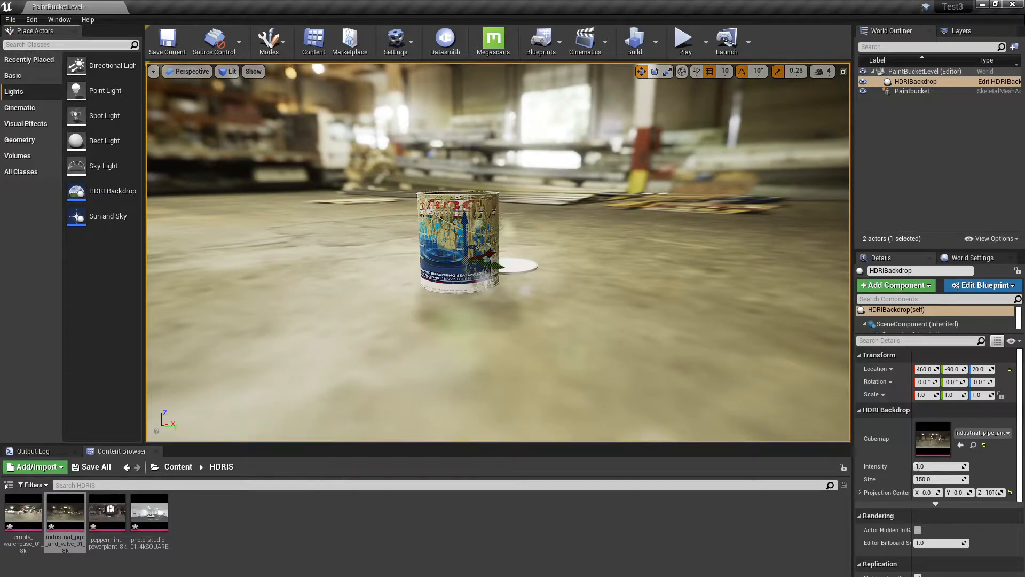
pyautogui.write('post')
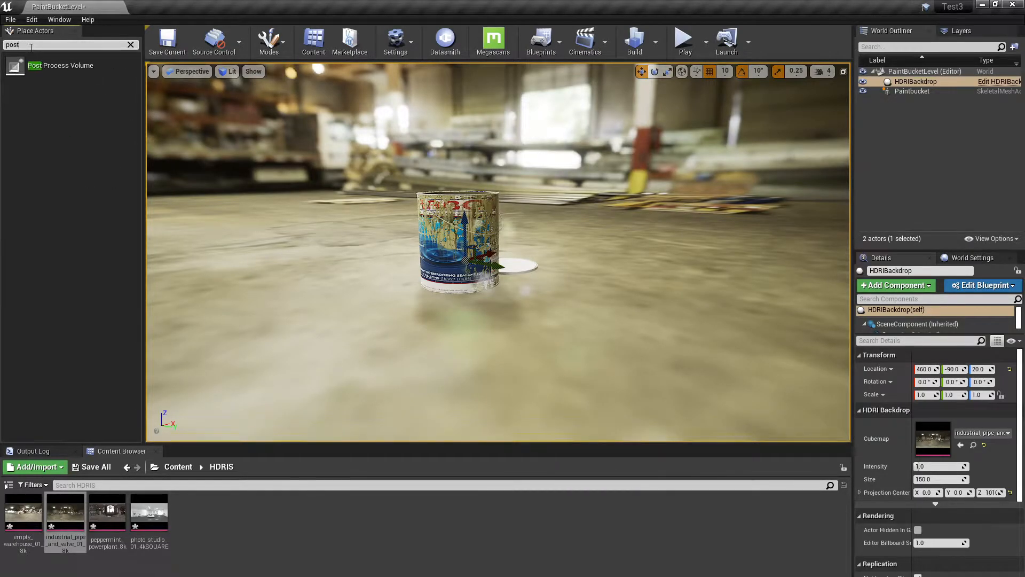
pyautogui.moveTo(52, 72); pyautogui.dragTo(288, 297)
pyautogui.moveTo(327, 288)
pyautogui.mouseDown(button='right')
pyautogui.moveTo(316, 315)
pyautogui.moveTo(272, 320)
pyautogui.mouseUp(button='right')
pyautogui.moveTo(272, 321)
pyautogui.keyDown('alt'); pyautogui.mouseDown()
pyautogui.moveTo(267, 272)
pyautogui.moveTo(315, 283)
pyautogui.moveTo(342, 305)
pyautogui.moveTo(315, 334)
pyautogui.moveTo(270, 294)
pyautogui.moveTo(302, 291)
pyautogui.moveTo(320, 231)
pyautogui.moveTo(246, 221)
pyautogui.moveTo(334, 202)
pyautogui.mouseUp(); pyautogui.keyUp('alt')
pyautogui.moveTo(329, 165); pyautogui.dragTo(336, 166)
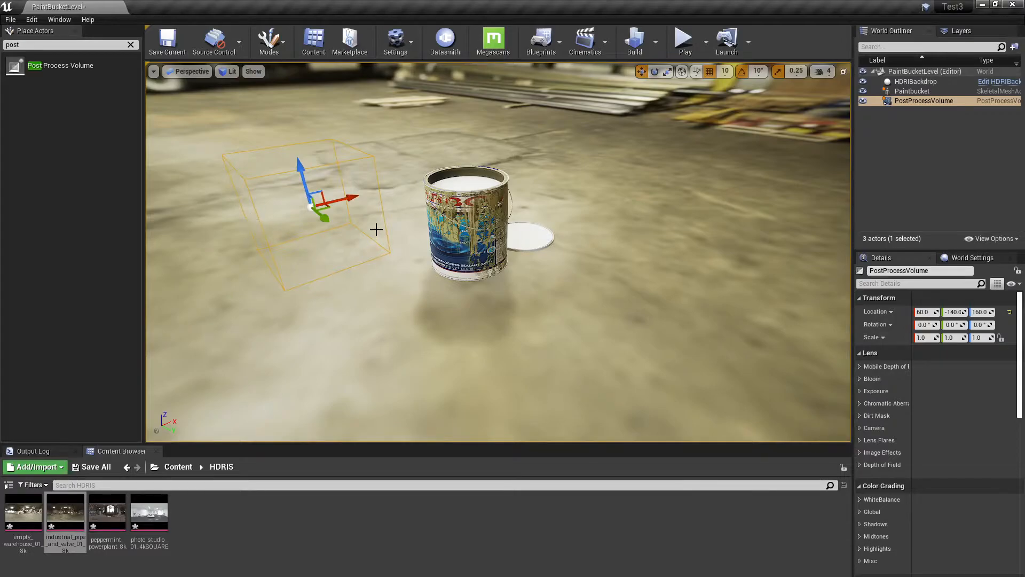
# - Try scaling the Post Process Volume along X, and move it away from the paint bucket to Y -420
pyautogui.press('r')
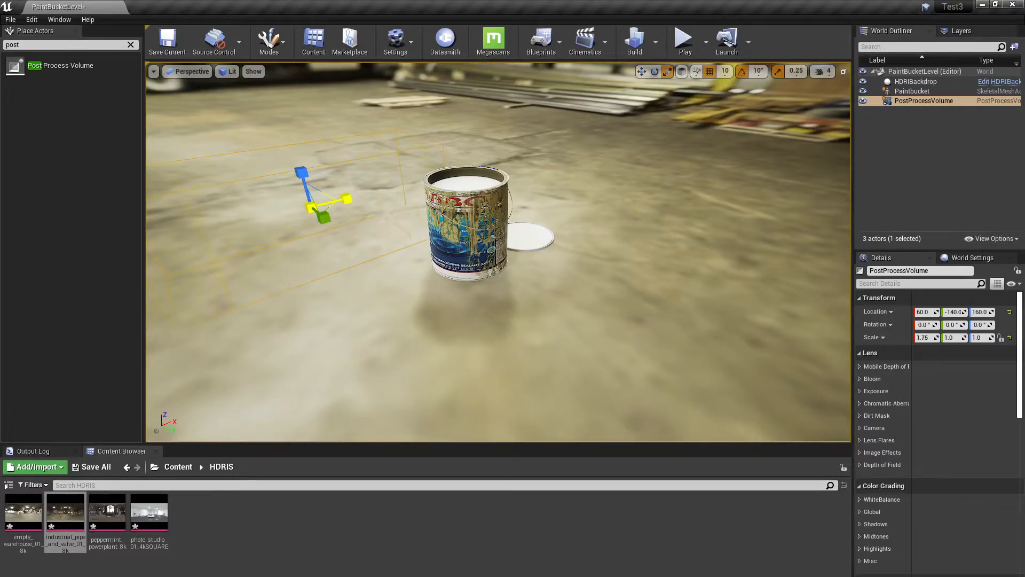
pyautogui.moveTo(350, 314); pyautogui.dragTo(358, 202)
pyautogui.press('w')
pyautogui.moveTo(305, 237); pyautogui.dragTo(223, 212)
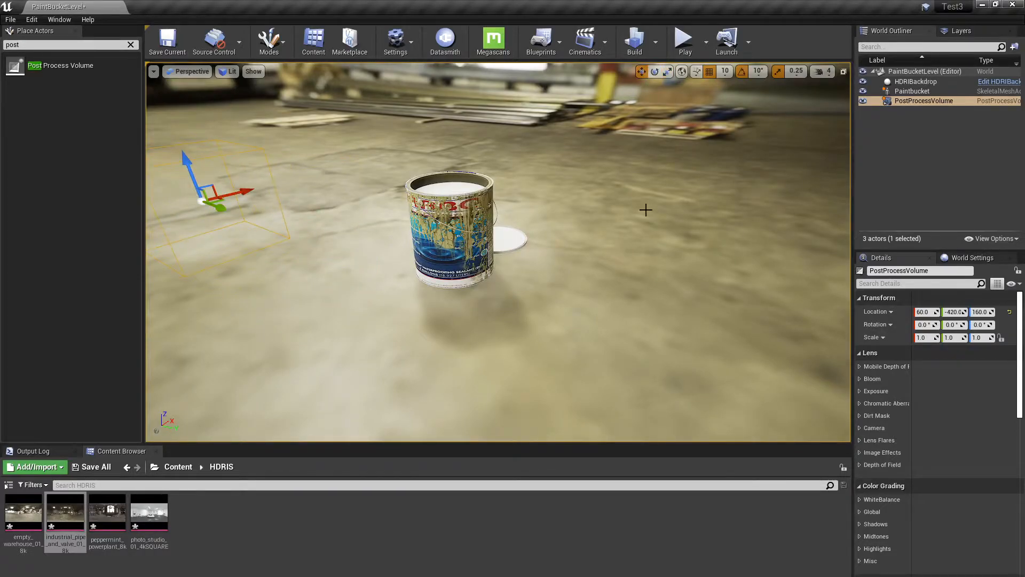
# - Find the Post Process Volume's infinite extent setting and enable Infinite Extent (Unbound)
pyautogui.click(874, 284)
pyautogui.write('infin')
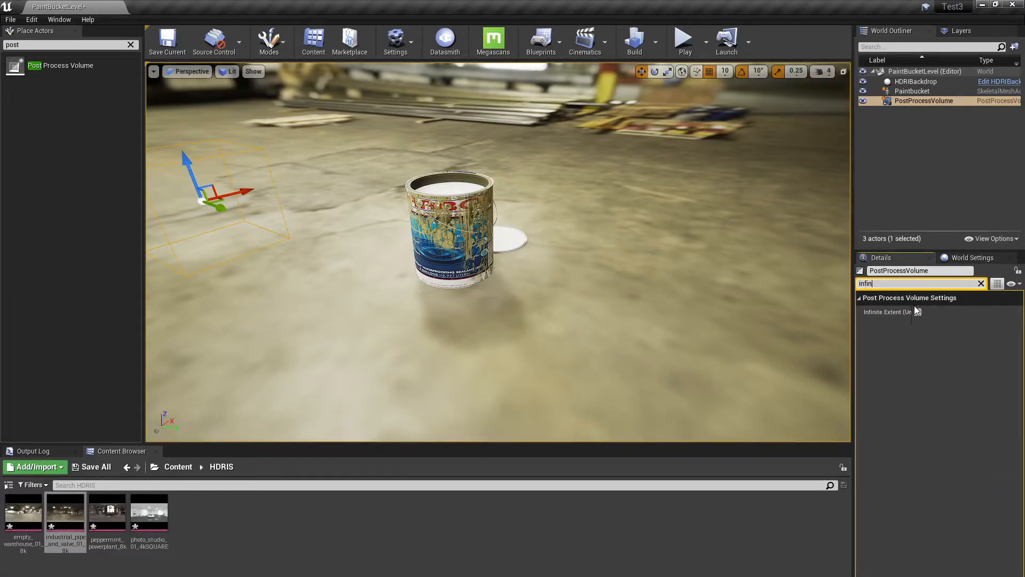
pyautogui.moveTo(912, 306); pyautogui.dragTo(942, 307)
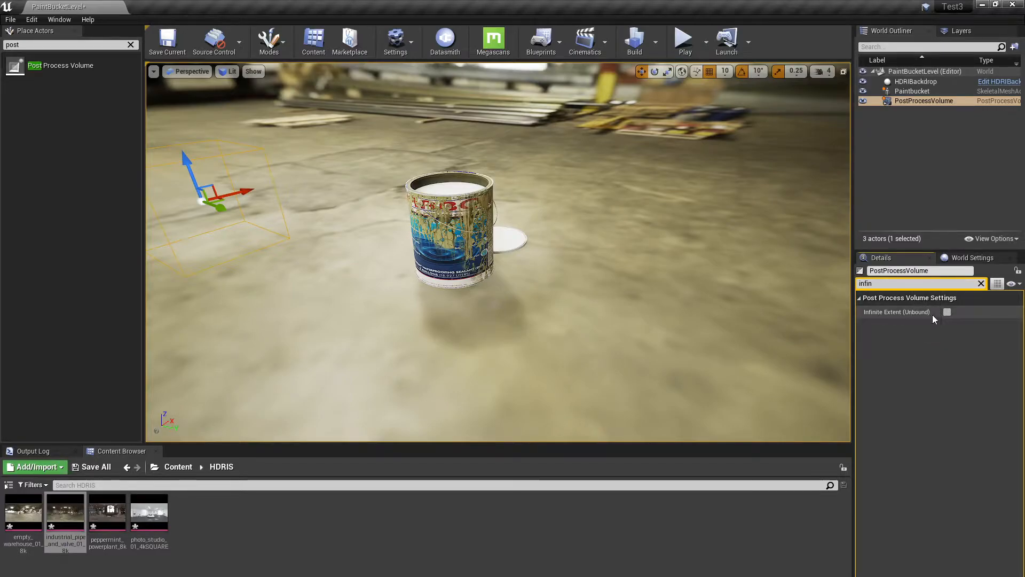
pyautogui.click(948, 313)
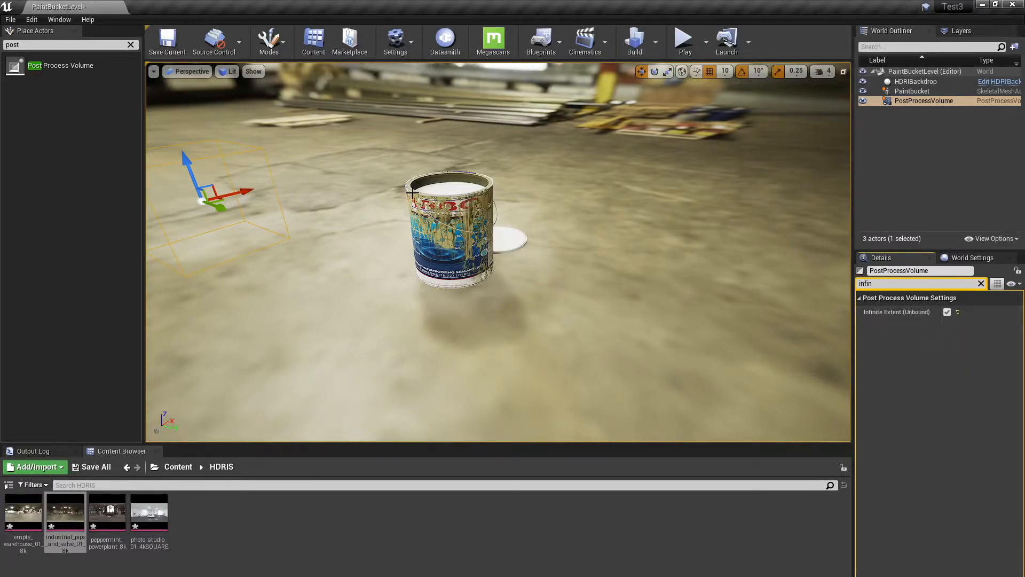
# - Find the Post Process Volume's lens flare settings, enable the Intensity override and set it to 0
pyautogui.click(981, 284)
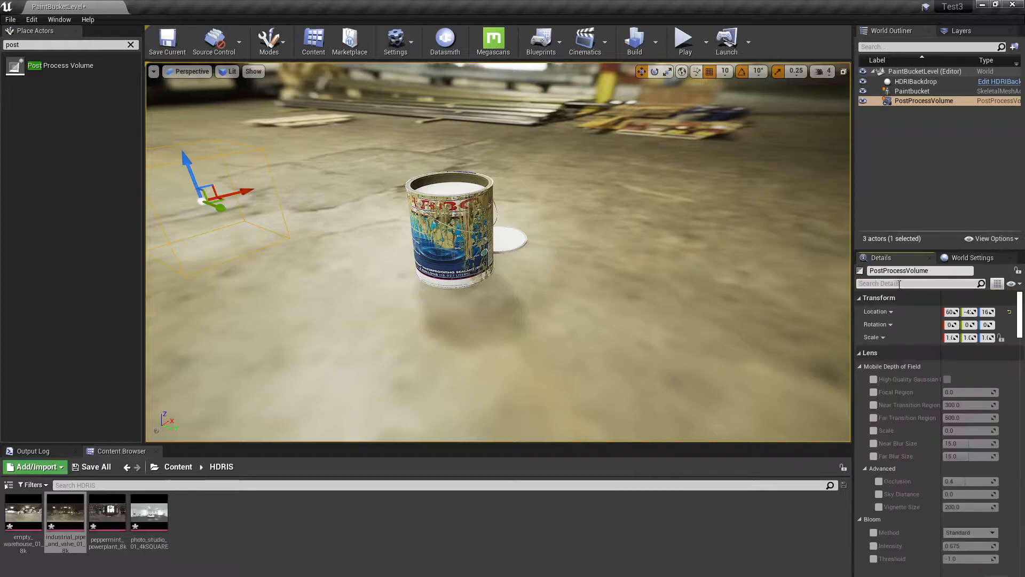
pyautogui.click(899, 284)
pyautogui.write('flare')
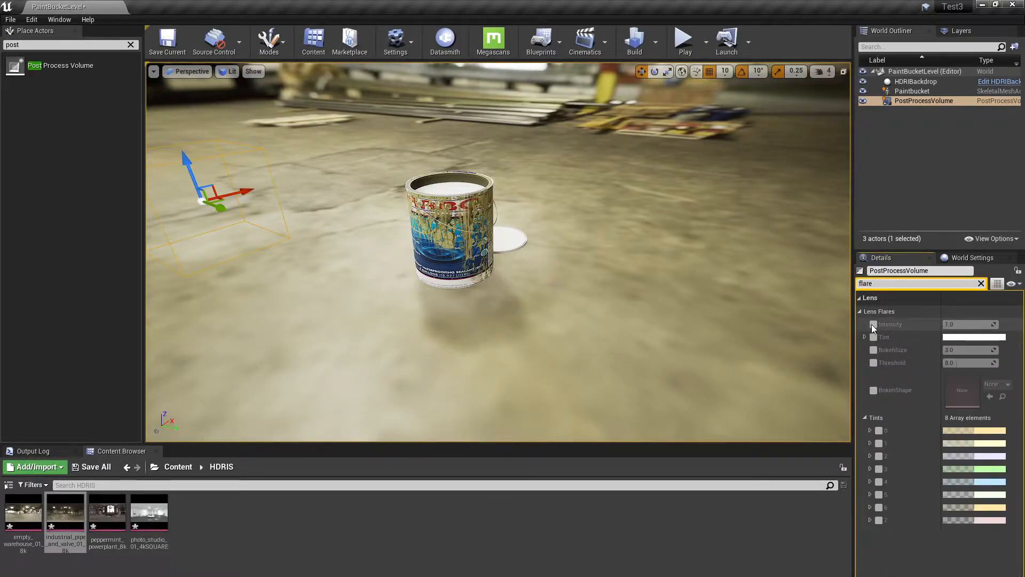
pyautogui.click(874, 325)
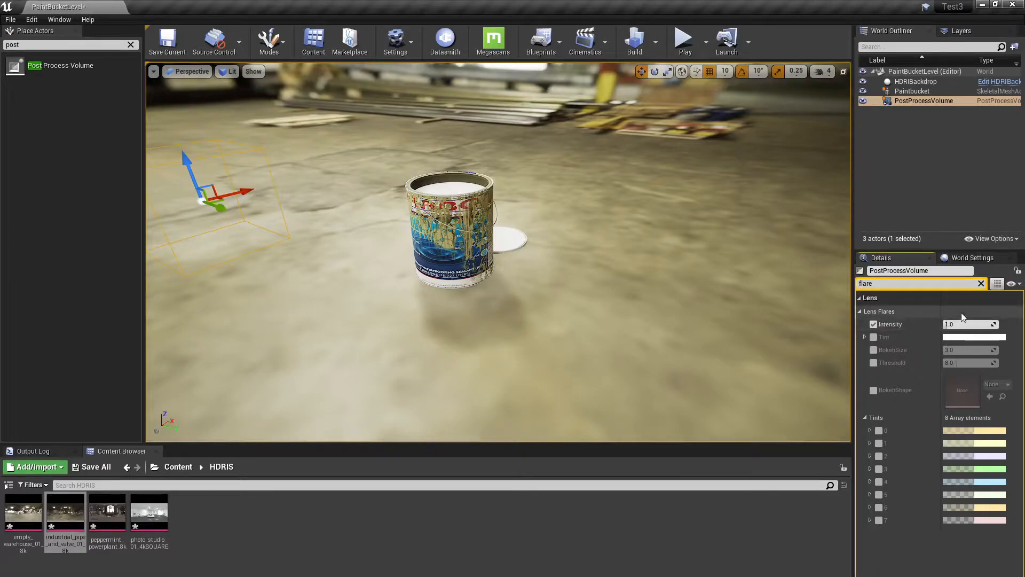
pyautogui.click(949, 325)
pyautogui.moveTo(769, 188)
pyautogui.keyDown('alt'); pyautogui.mouseDown()
pyautogui.moveTo(833, 149)
pyautogui.moveTo(759, 152)
pyautogui.moveTo(807, 163)
pyautogui.moveTo(833, 189)
pyautogui.moveTo(811, 202)
pyautogui.mouseUp(); pyautogui.keyUp('alt')
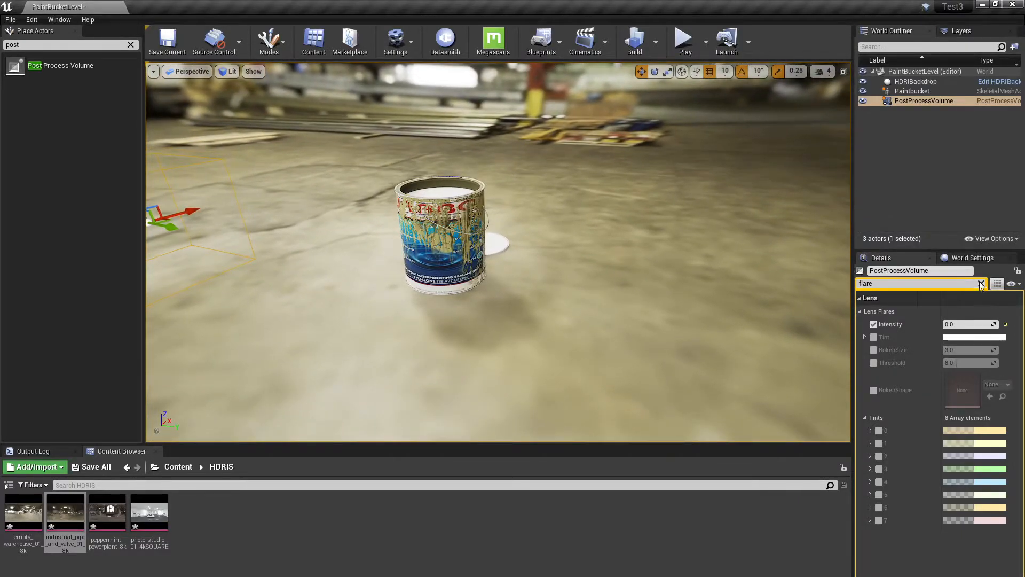
pyautogui.click(981, 283)
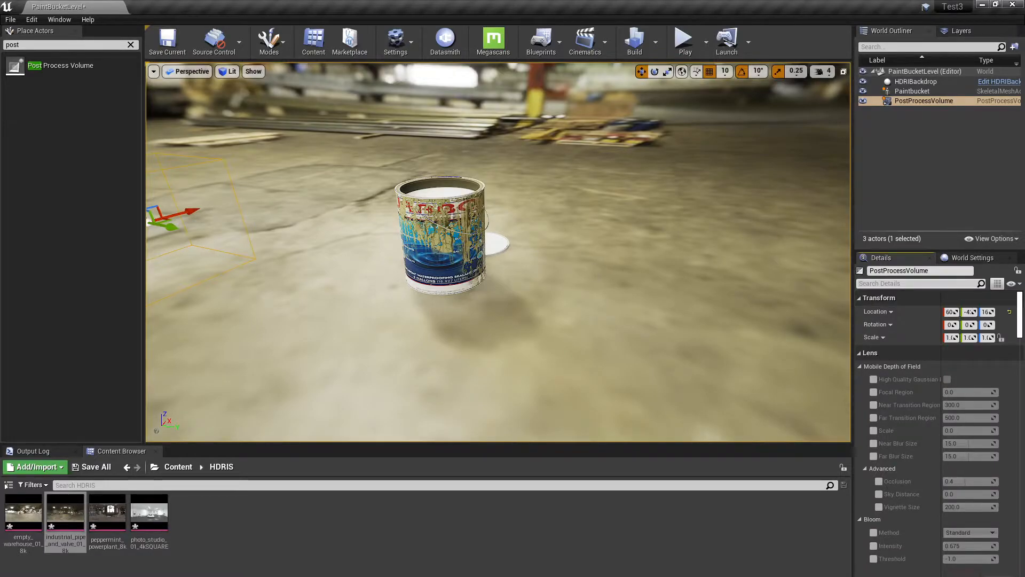
# - Turn off grid snapping and raise the HDRIBackdrop actor slightly along Z beneath the paint bucket
pyautogui.scroll(-5, 594, 271)
pyautogui.moveTo(590, 284)
pyautogui.keyDown('alt'); pyautogui.mouseDown()
pyautogui.moveTo(609, 259)
pyautogui.moveTo(673, 248)
pyautogui.moveTo(475, 259)
pyautogui.moveTo(508, 272)
pyautogui.moveTo(606, 251)
pyautogui.mouseUp(); pyautogui.keyUp('alt')
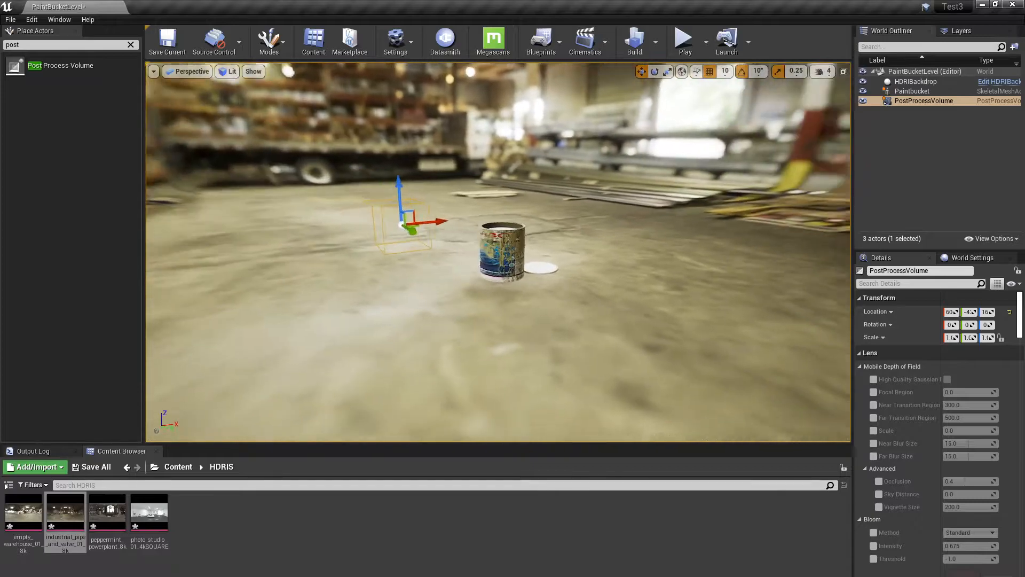
pyautogui.scroll(5, 524, 273)
pyautogui.keyDown('alt'); pyautogui.moveTo(477, 348); pyautogui.dragTo(550, 342); pyautogui.keyUp('alt')
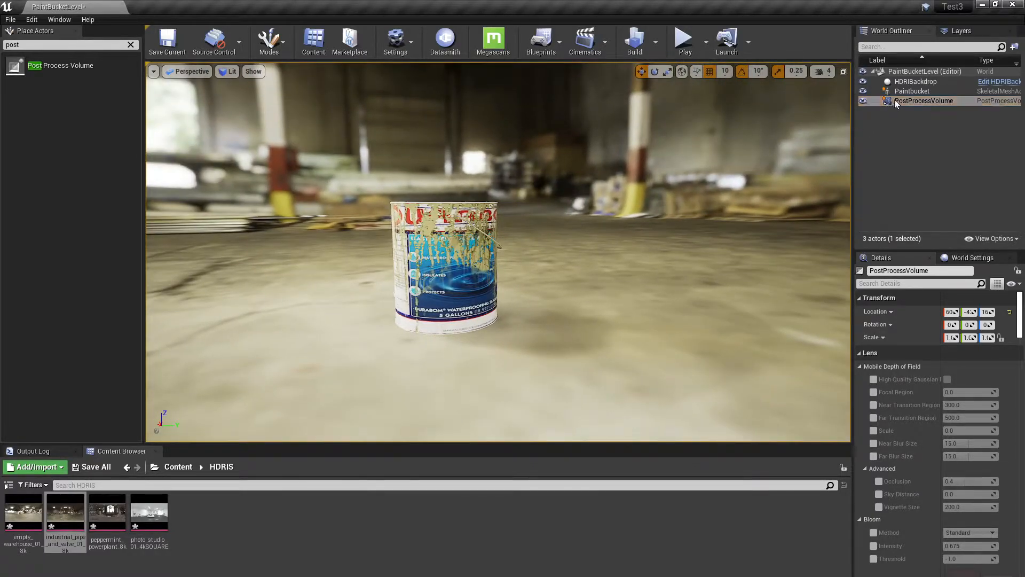
pyautogui.click(908, 81)
pyautogui.moveTo(363, 266)
pyautogui.mouseDown()
pyautogui.moveTo(351, 286)
pyautogui.moveTo(357, 270)
pyautogui.mouseUp()
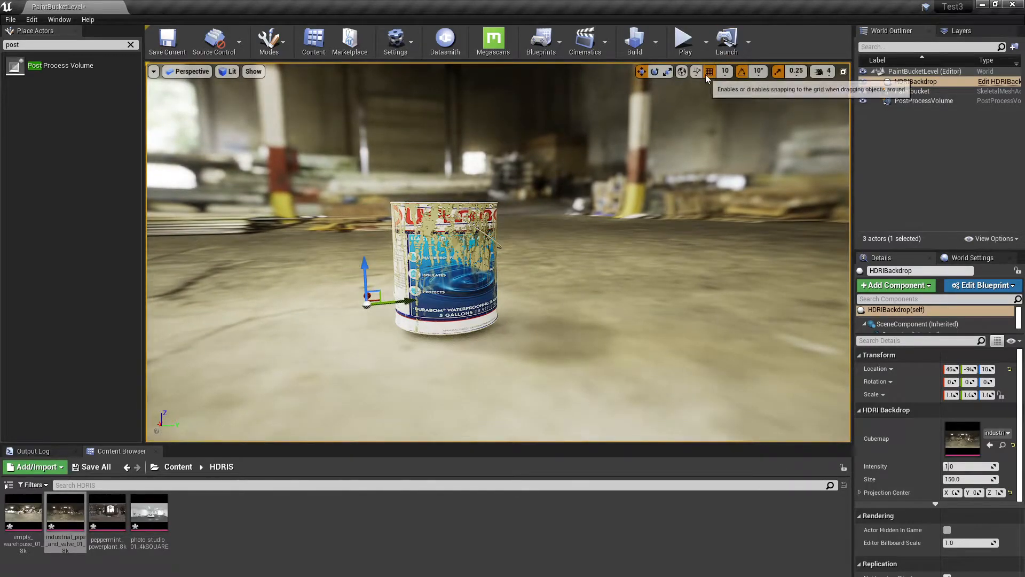
pyautogui.click(706, 74)
pyautogui.moveTo(363, 267)
pyautogui.mouseDown()
pyautogui.moveTo(363, 288)
pyautogui.moveTo(361, 262)
pyautogui.mouseUp()
pyautogui.keyDown('alt'); pyautogui.moveTo(490, 276); pyautogui.dragTo(464, 312); pyautogui.keyUp('alt')
pyautogui.scroll(-1, 490, 277)
pyautogui.moveTo(466, 327); pyautogui.dragTo(336, 309, button='middle')
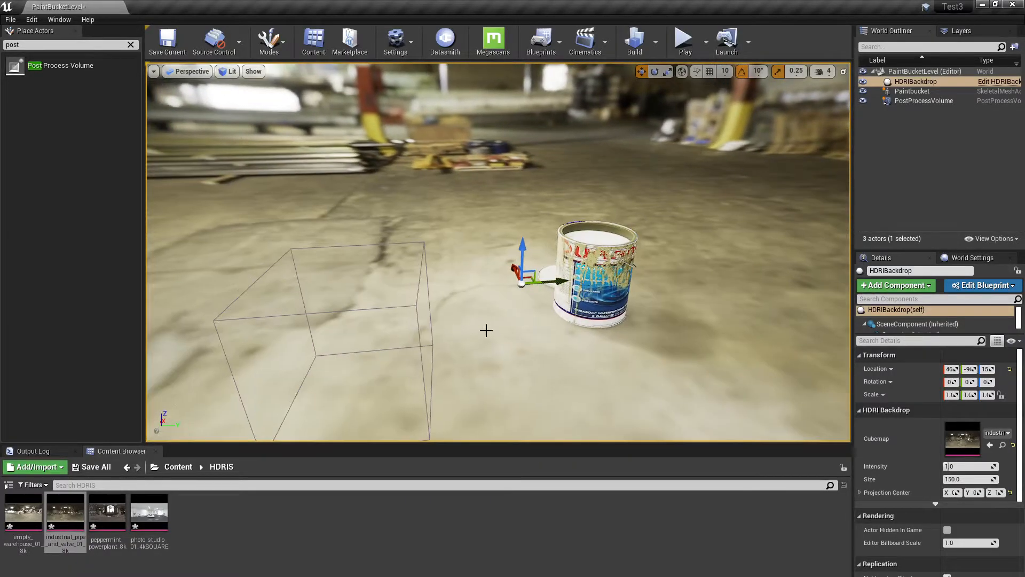
# - Set the HDRIBackdrop's intensity to 0.25 and check the paint bucket's lighting from several angles
pyautogui.click(909, 83)
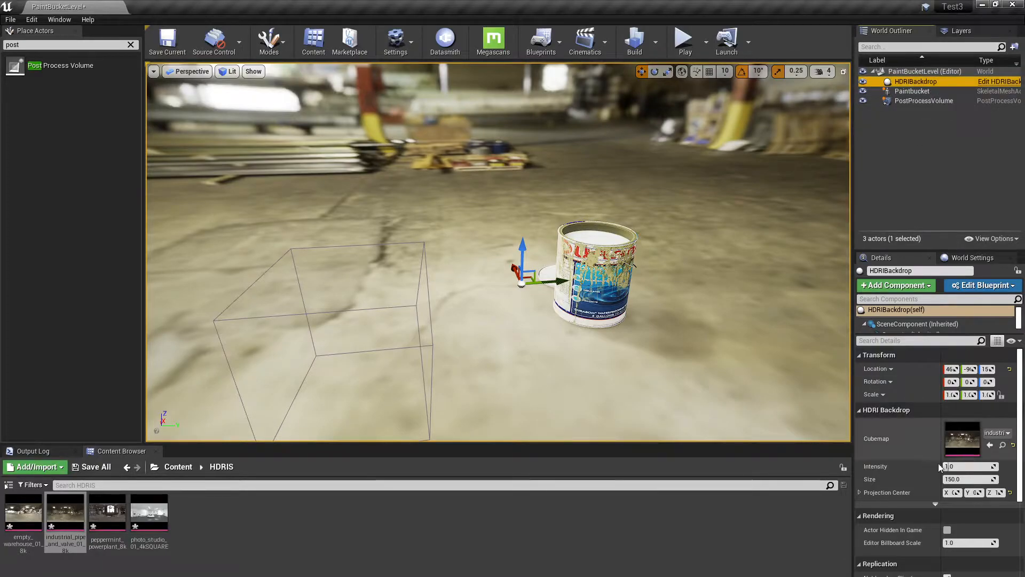
pyautogui.moveTo(953, 466)
pyautogui.mouseDown()
pyautogui.moveTo(941, 467)
pyautogui.moveTo(984, 466)
pyautogui.moveTo(955, 466)
pyautogui.mouseUp()
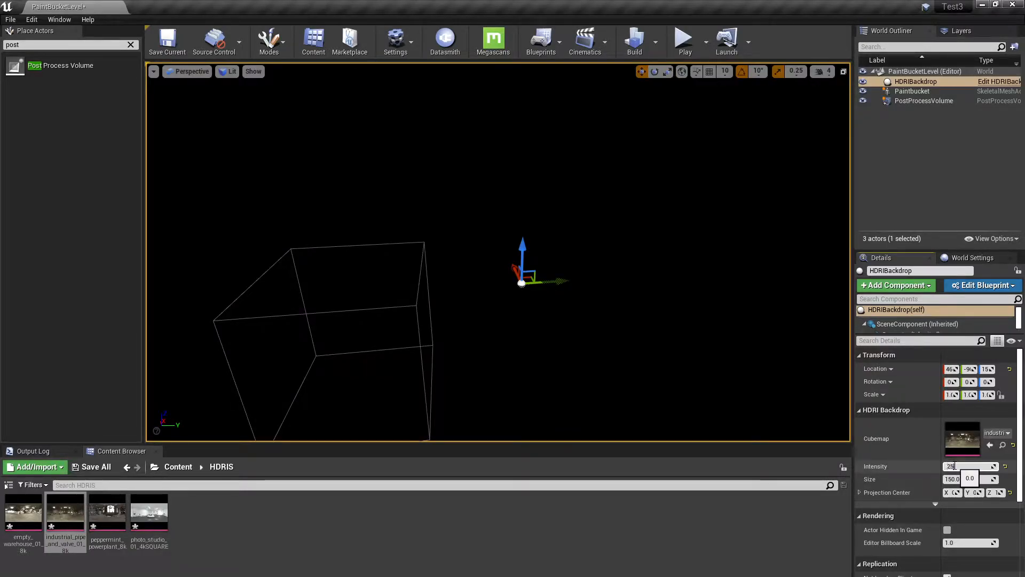
pyautogui.press('Return')
pyautogui.moveTo(535, 349)
pyautogui.mouseDown(button='right')
pyautogui.moveTo(593, 344)
pyautogui.moveTo(558, 334)
pyautogui.mouseUp(button='right')
pyautogui.keyDown('alt'); pyautogui.moveTo(675, 354); pyautogui.dragTo(568, 394); pyautogui.keyUp('alt')
pyautogui.scroll(2, 535, 356)
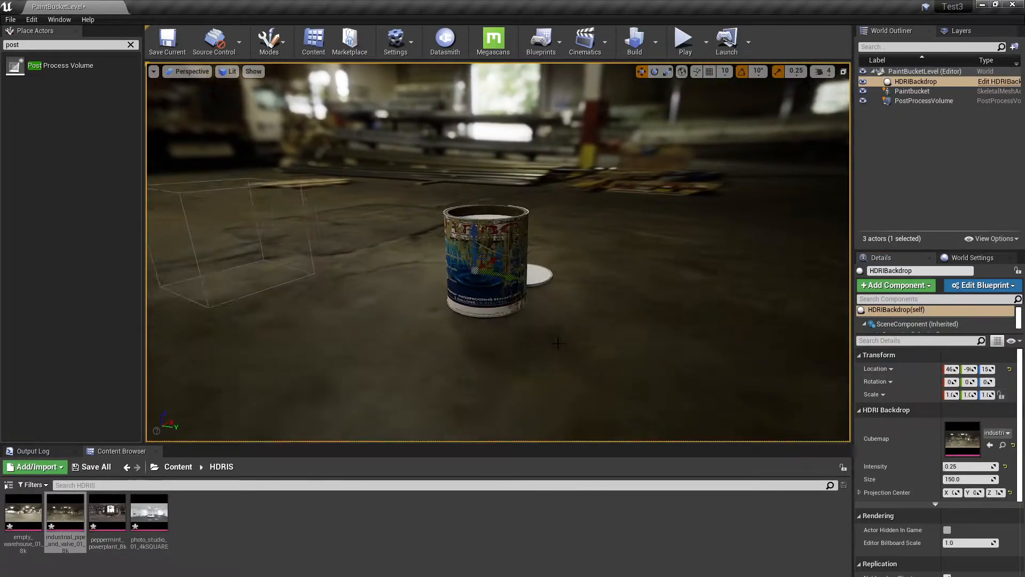
pyautogui.keyDown('alt'); pyautogui.moveTo(540, 350); pyautogui.dragTo(501, 325); pyautogui.keyUp('alt')
pyautogui.keyDown('alt'); pyautogui.moveTo(474, 360); pyautogui.dragTo(390, 181); pyautogui.keyUp('alt')
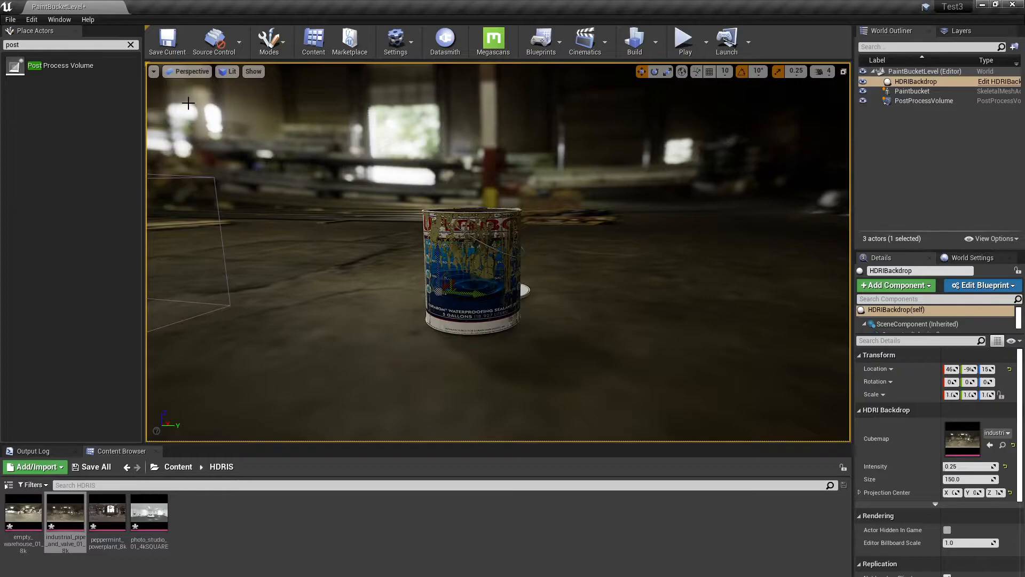
pyautogui.keyDown('alt'); pyautogui.moveTo(356, 304); pyautogui.dragTo(381, 301); pyautogui.keyUp('alt')
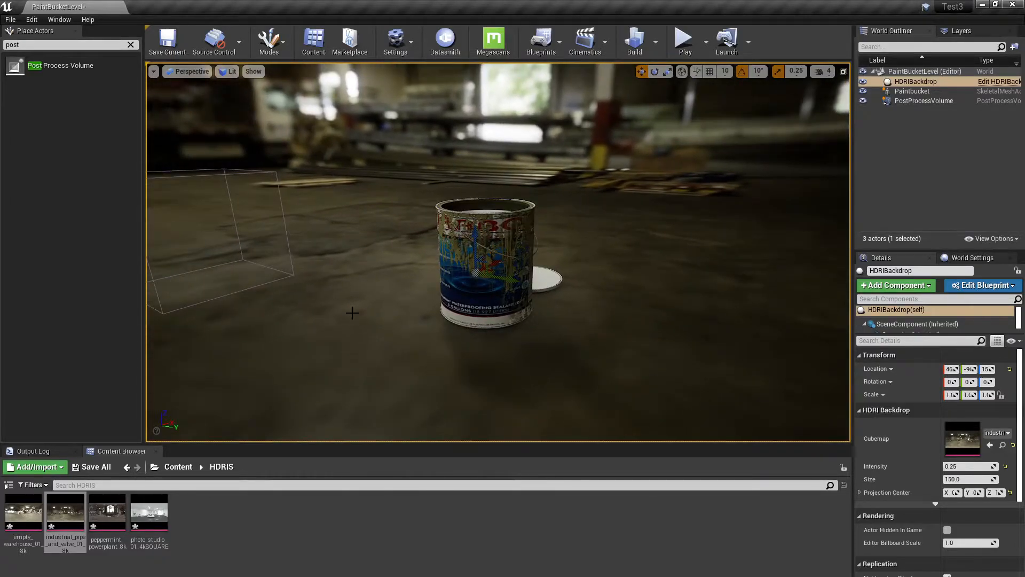
# - Clear the actor search, place a Rect Light beside the paint bucket and rotate it about its vertical axis
pyautogui.click(131, 45)
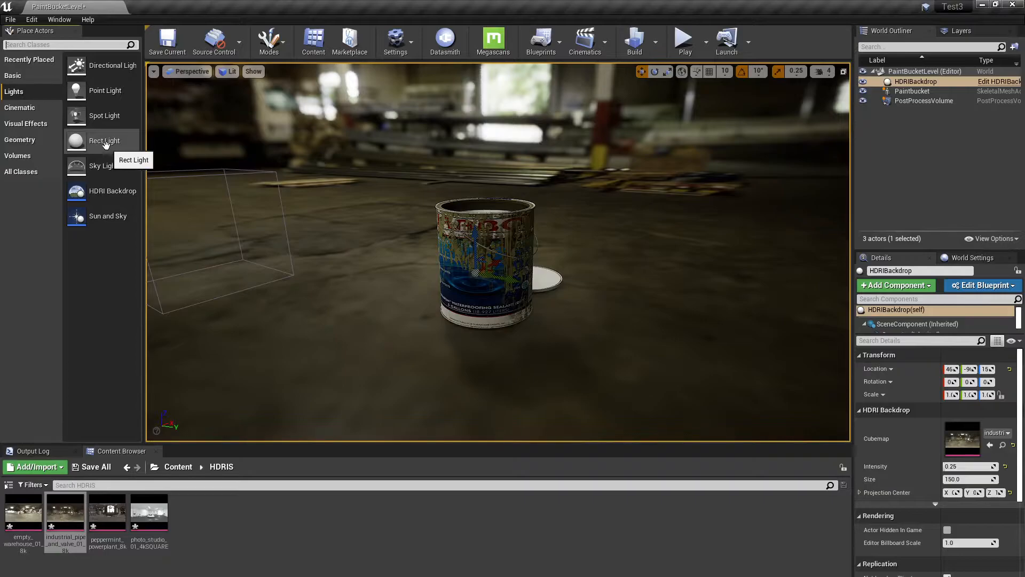
pyautogui.moveTo(105, 143); pyautogui.dragTo(386, 241)
pyautogui.moveTo(369, 278); pyautogui.dragTo(392, 331, button='right')
pyautogui.press('e')
pyautogui.moveTo(409, 282); pyautogui.dragTo(435, 293)
pyautogui.press('w')
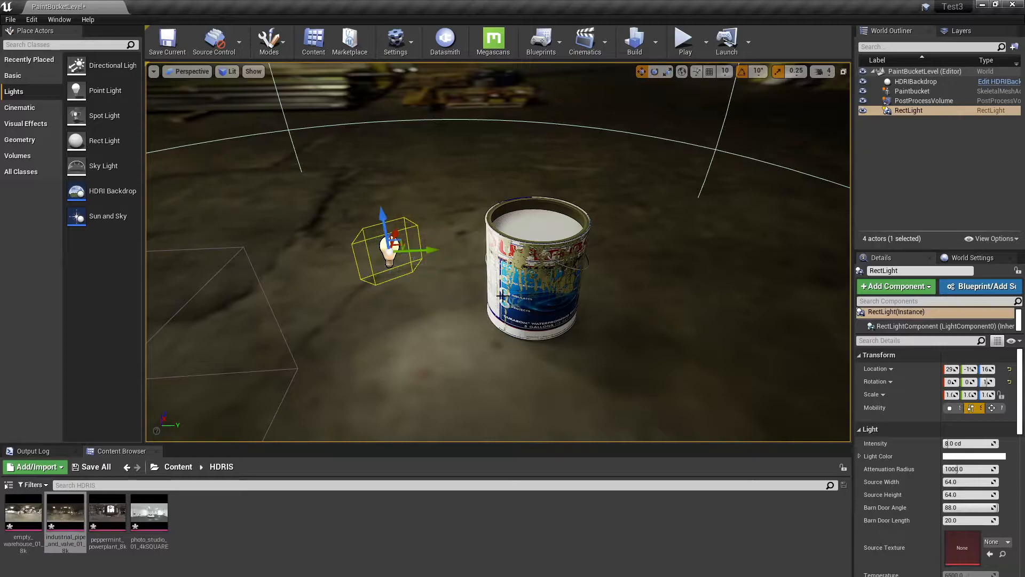
# - Move the Rect Light back away from the paint bucket and raise it well above the floor
pyautogui.moveTo(398, 241); pyautogui.dragTo(474, 176)
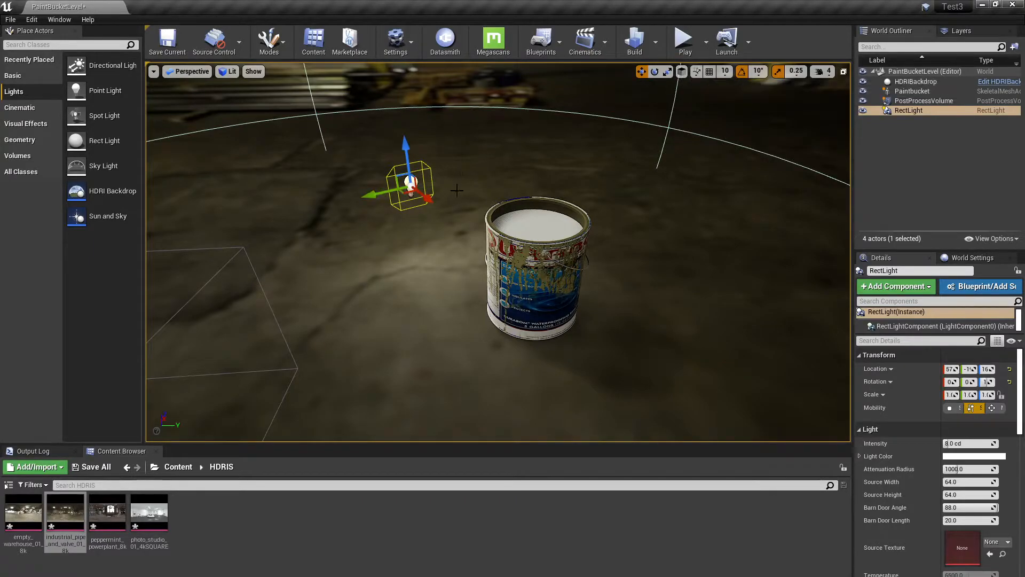
pyautogui.moveTo(409, 189); pyautogui.dragTo(358, 160)
pyautogui.moveTo(357, 160); pyautogui.dragTo(336, 155, button='right')
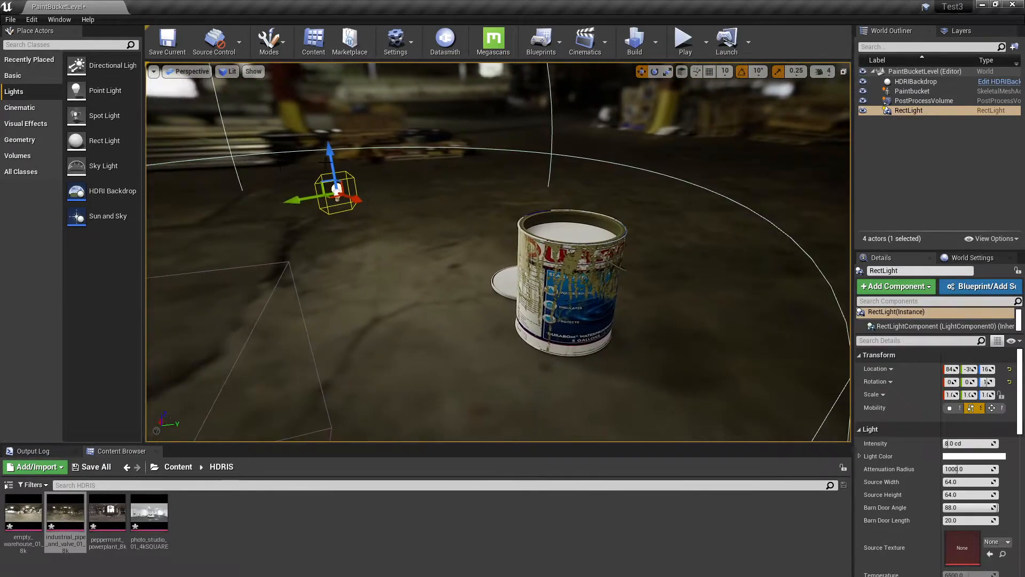
pyautogui.moveTo(335, 155)
pyautogui.mouseDown()
pyautogui.moveTo(353, 74)
pyautogui.moveTo(304, 64)
pyautogui.moveTo(318, 104)
pyautogui.moveTo(324, 88)
pyautogui.mouseUp()
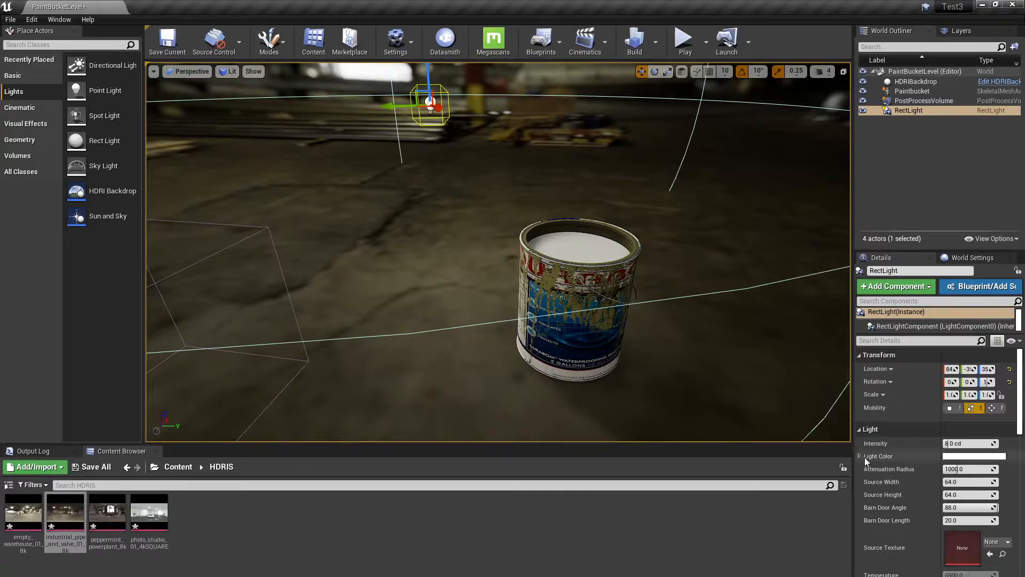
# - Set the Rect Light's attenuation radius to 50000 and its intensity to 160 cd
pyautogui.moveTo(961, 469); pyautogui.dragTo(1020, 469)
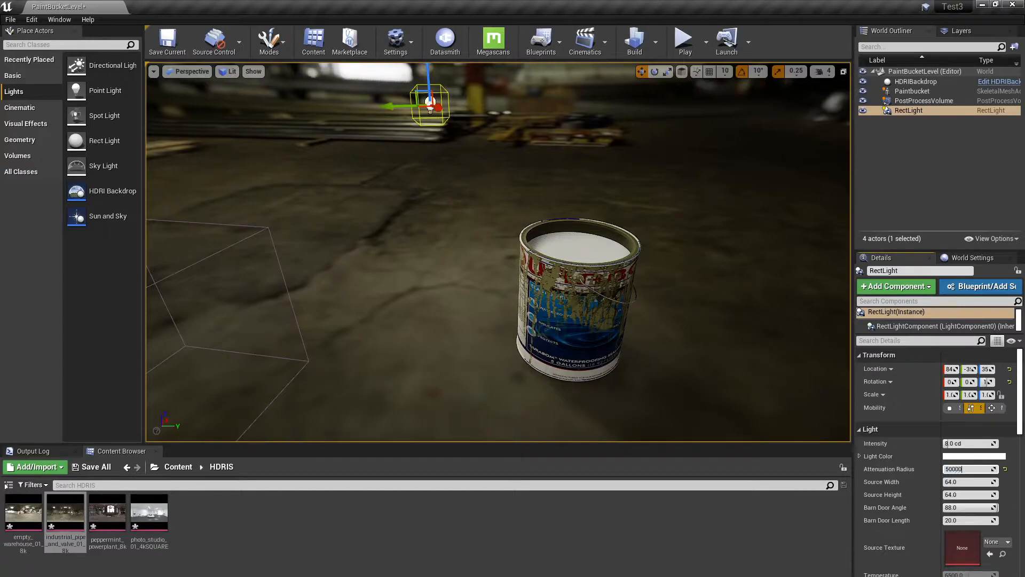
pyautogui.moveTo(978, 444); pyautogui.dragTo(999, 444)
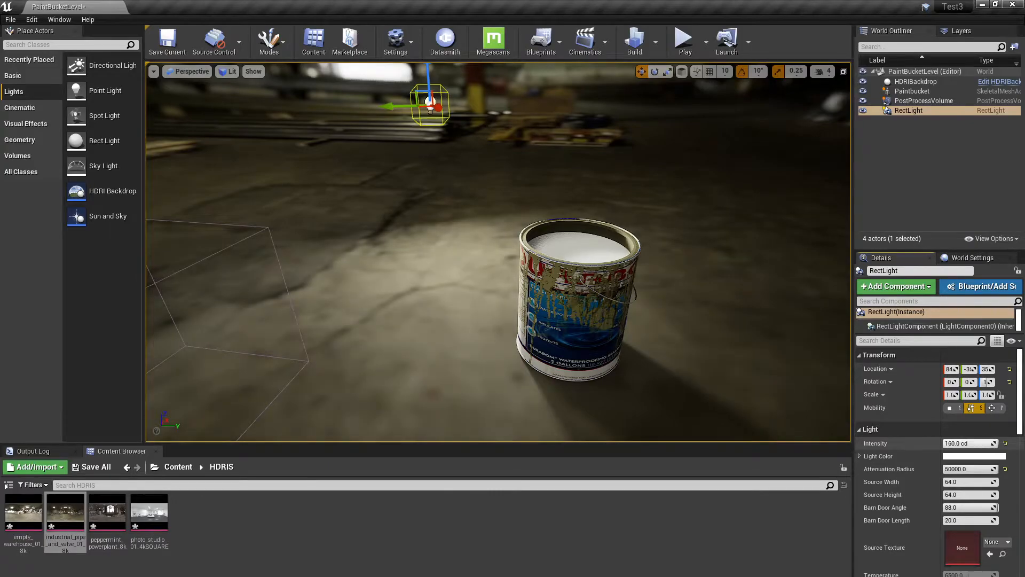
pyautogui.moveTo(435, 321)
pyautogui.keyDown('alt'); pyautogui.mouseDown()
pyautogui.moveTo(454, 319)
pyautogui.moveTo(460, 305)
pyautogui.mouseUp(); pyautogui.keyUp('alt')
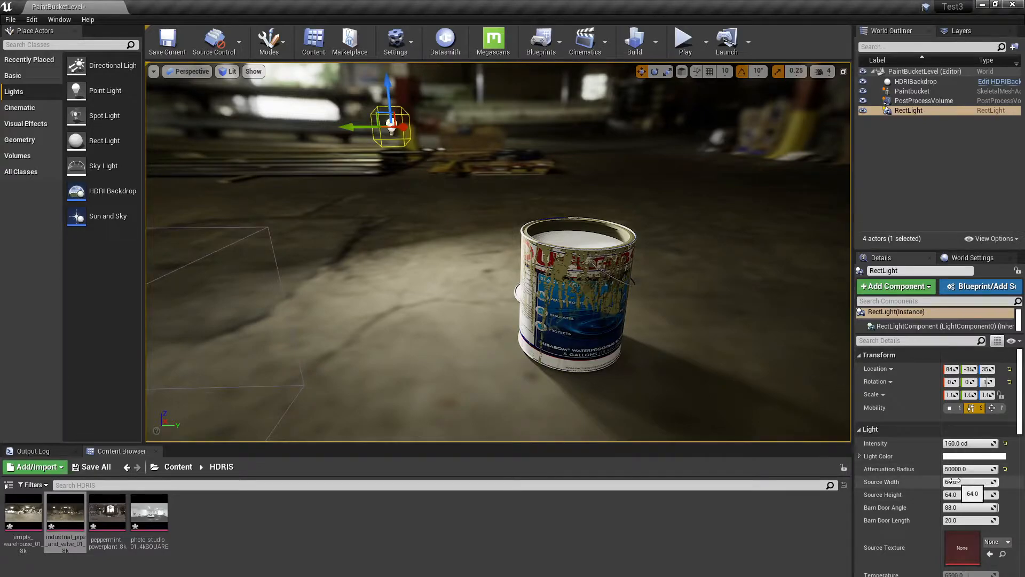
# - Enlarge the Rect Light to a source width of about 411 and a source height of about 386
pyautogui.moveTo(969, 482); pyautogui.dragTo(988, 482)
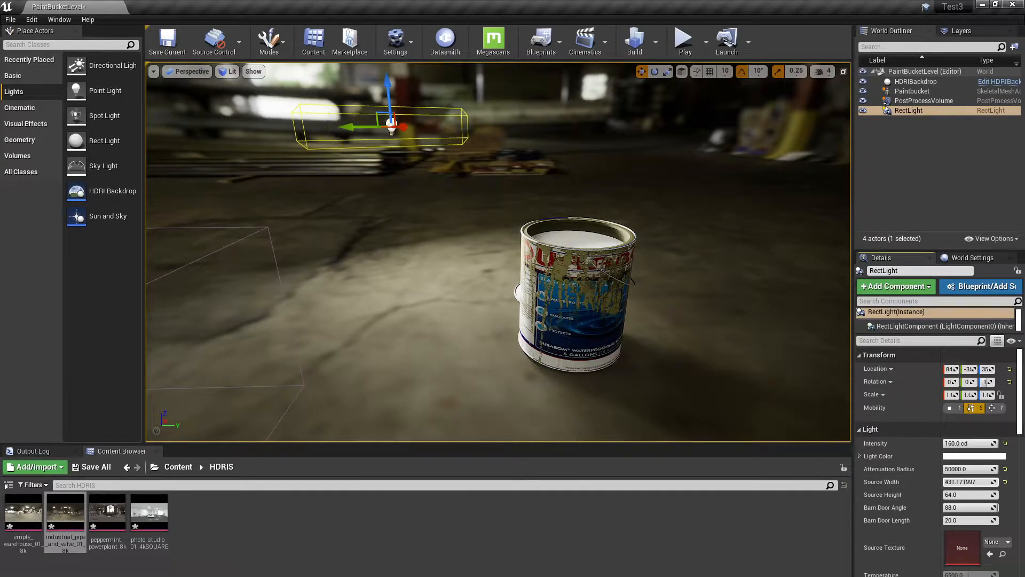
pyautogui.moveTo(956, 494); pyautogui.dragTo(998, 495)
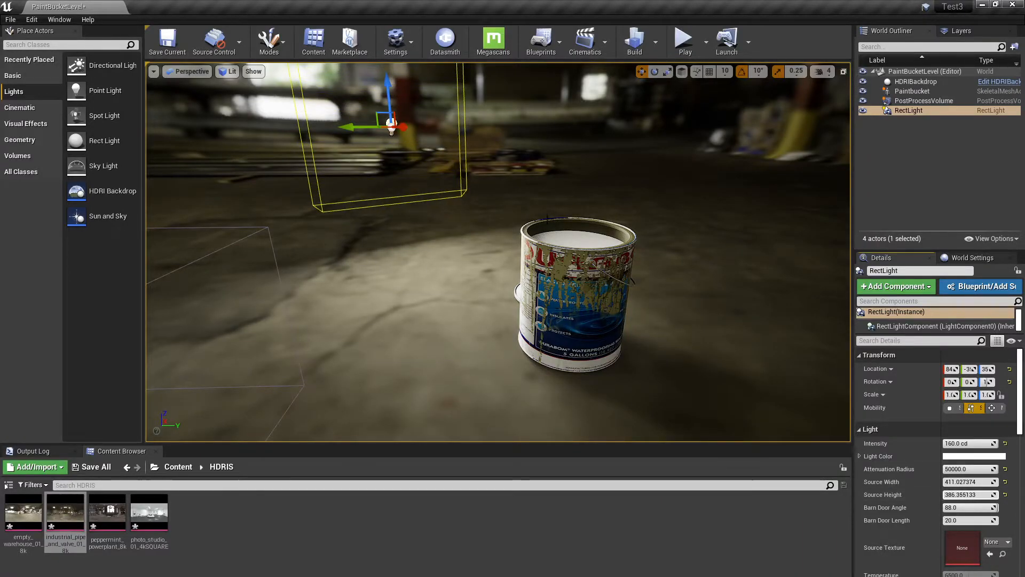
pyautogui.keyDown('alt'); pyautogui.moveTo(377, 263); pyautogui.dragTo(400, 256); pyautogui.keyUp('alt')
# - Move the Rect Light farther from the paint bucket, raise it higher, and adjust its distance while checking the bucket's lighting
pyautogui.moveTo(279, 112)
pyautogui.mouseDown()
pyautogui.moveTo(150, 72)
pyautogui.moveTo(168, 83)
pyautogui.mouseUp()
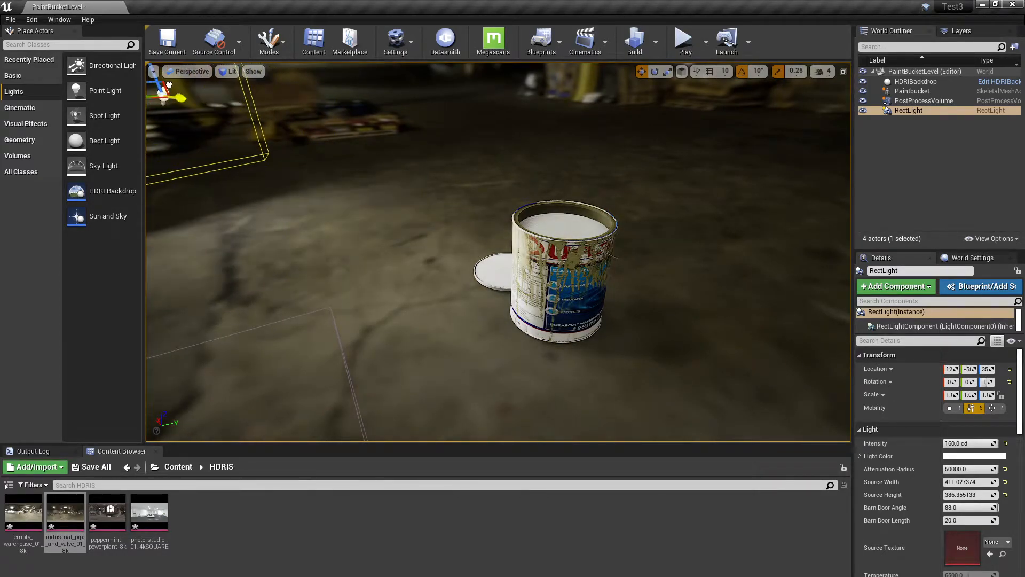
pyautogui.keyDown('alt'); pyautogui.moveTo(387, 207); pyautogui.dragTo(342, 210); pyautogui.keyUp('alt')
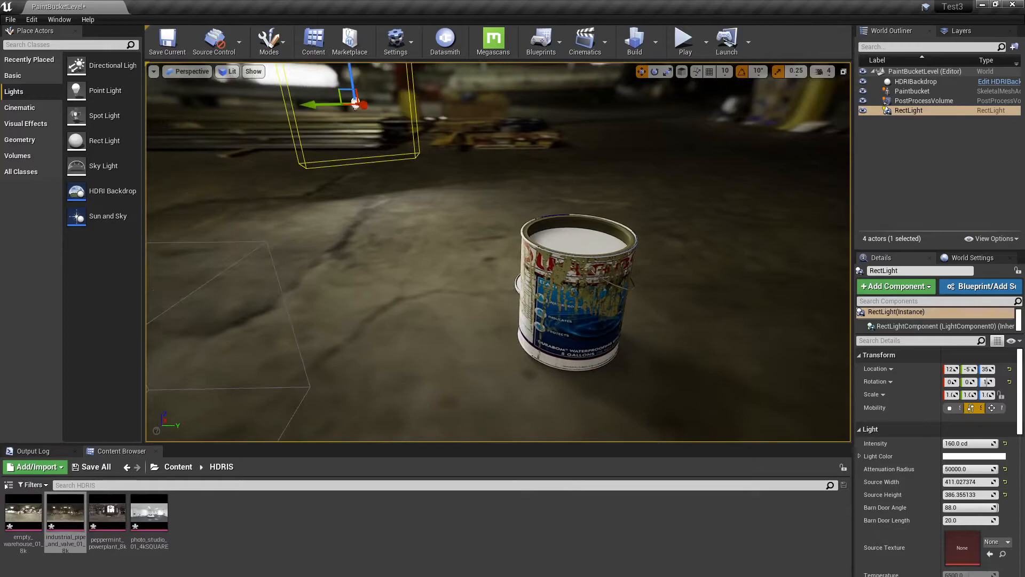
pyautogui.keyDown('alt'); pyautogui.moveTo(335, 258); pyautogui.dragTo(374, 251); pyautogui.keyUp('alt')
pyautogui.keyDown('alt'); pyautogui.moveTo(374, 251); pyautogui.dragTo(325, 122, button='right'); pyautogui.keyUp('alt')
pyautogui.moveTo(322, 160)
pyautogui.mouseDown()
pyautogui.moveTo(283, 145)
pyautogui.moveTo(295, 157)
pyautogui.moveTo(272, 99)
pyautogui.moveTo(329, 131)
pyautogui.mouseUp()
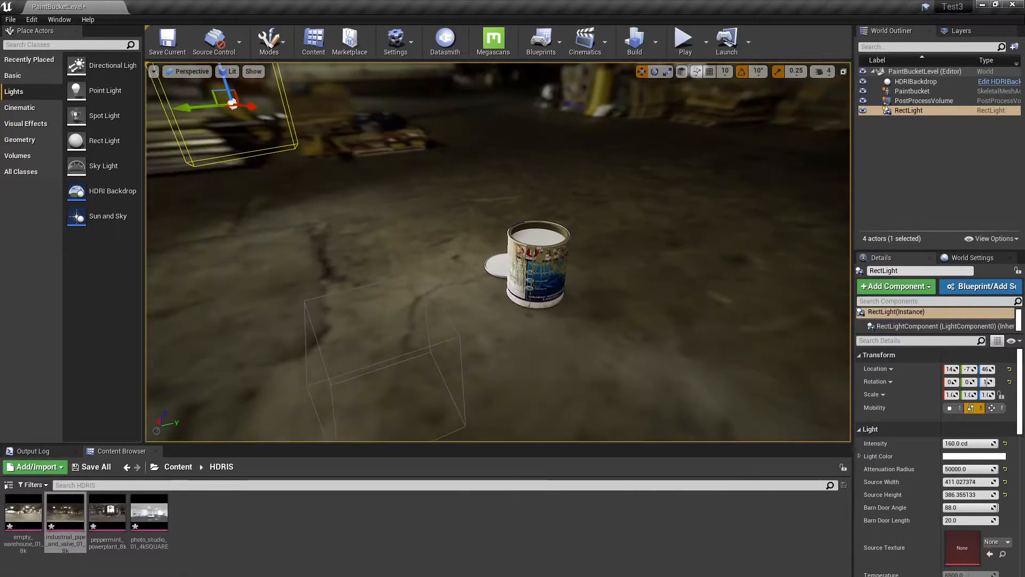
pyautogui.moveTo(250, 107); pyautogui.dragTo(294, 119)
pyautogui.keyDown('alt'); pyautogui.moveTo(553, 361); pyautogui.dragTo(494, 318); pyautogui.keyUp('alt')
pyautogui.keyDown('alt'); pyautogui.moveTo(553, 360); pyautogui.dragTo(603, 360, button='right'); pyautogui.keyUp('alt')
pyautogui.moveTo(611, 240)
pyautogui.keyDown('alt'); pyautogui.mouseDown()
pyautogui.moveTo(582, 236)
pyautogui.moveTo(611, 240)
pyautogui.mouseUp(); pyautogui.keyUp('alt')
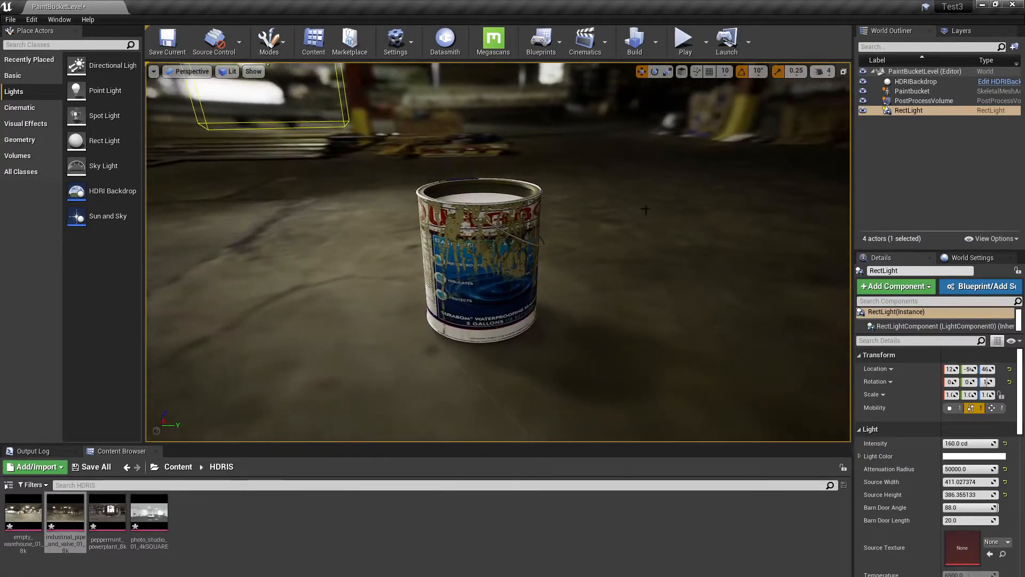
# - Set the HDRIBackdrop's intensity to 0 to isolate the Rect Light's effect on the paint bucket
pyautogui.click(909, 83)
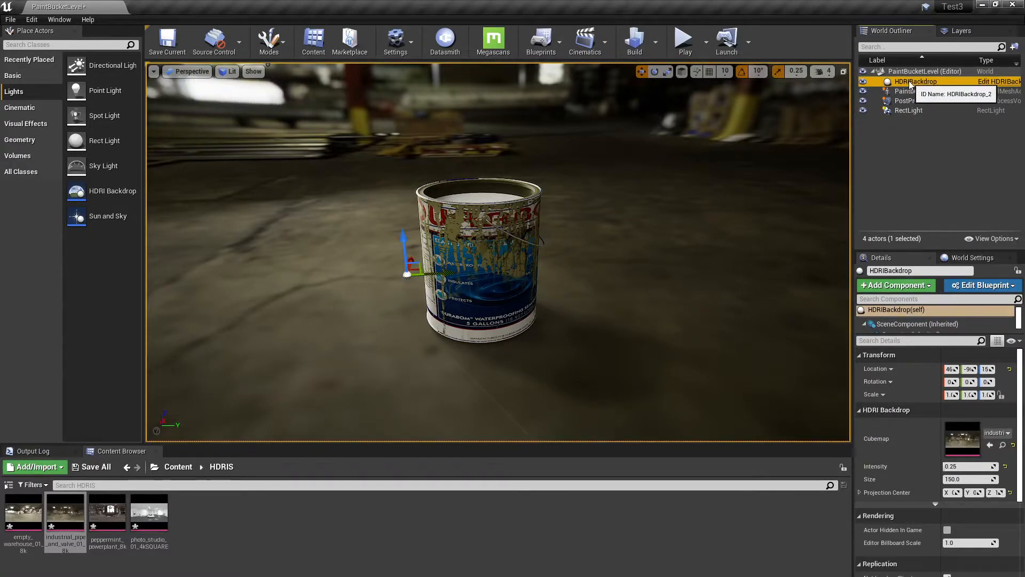
pyautogui.click(961, 466)
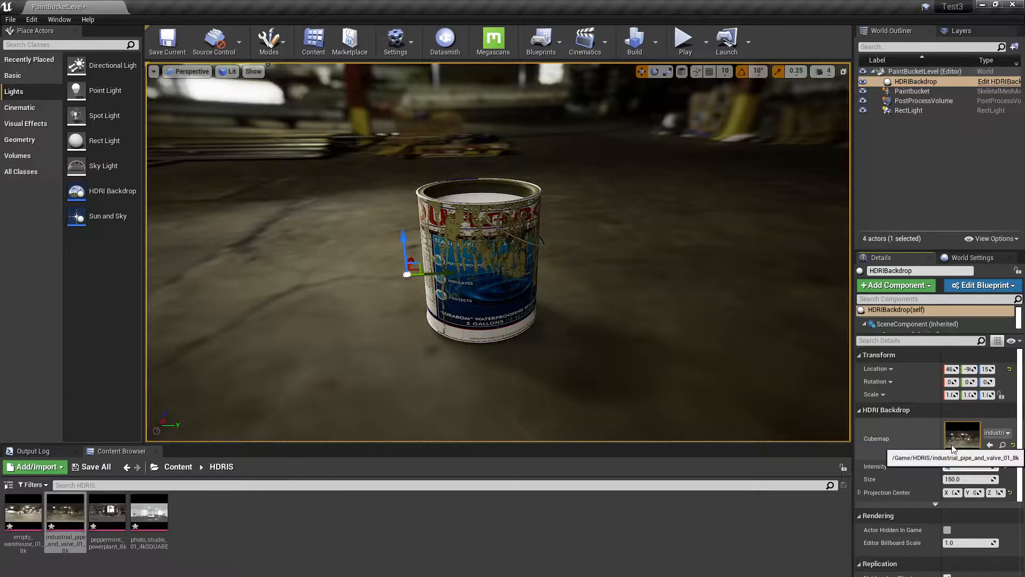
pyautogui.write('0')
pyautogui.press('Return')
pyautogui.moveTo(497, 251)
pyautogui.keyDown('alt'); pyautogui.mouseDown()
pyautogui.moveTo(621, 251)
pyautogui.moveTo(493, 251)
pyautogui.moveTo(524, 251)
pyautogui.mouseUp(); pyautogui.keyUp('alt')
pyautogui.keyDown('alt'); pyautogui.moveTo(524, 251); pyautogui.dragTo(465, 251, button='right'); pyautogui.keyUp('alt')
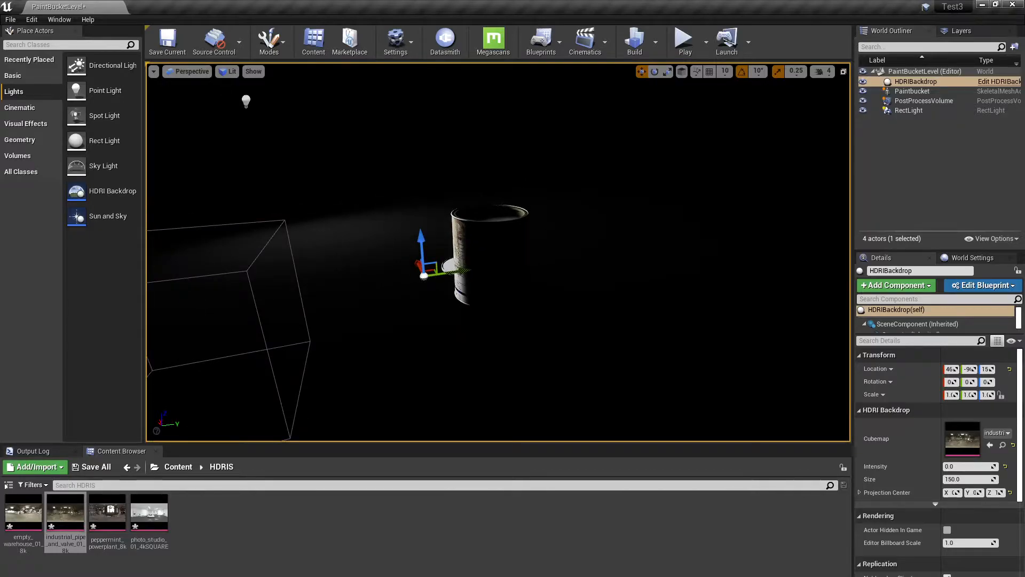
# - Select the Rect Light, set its attenuation radius to 200000 and look through its remaining light settings
pyautogui.click(246, 100)
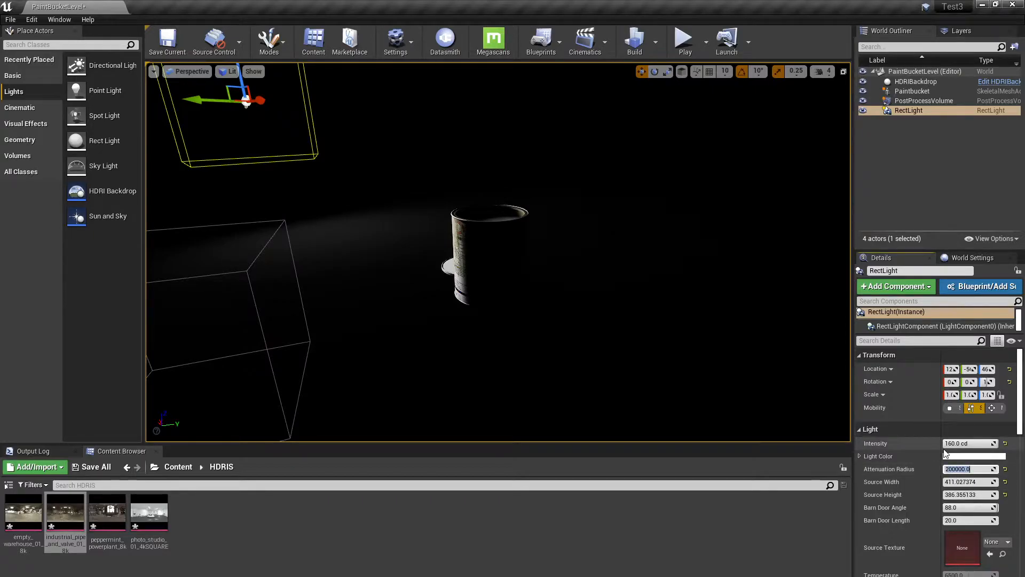
pyautogui.moveTo(1019, 504); pyautogui.dragTo(1008, 401)
pyautogui.scroll(-5, 1007, 402)
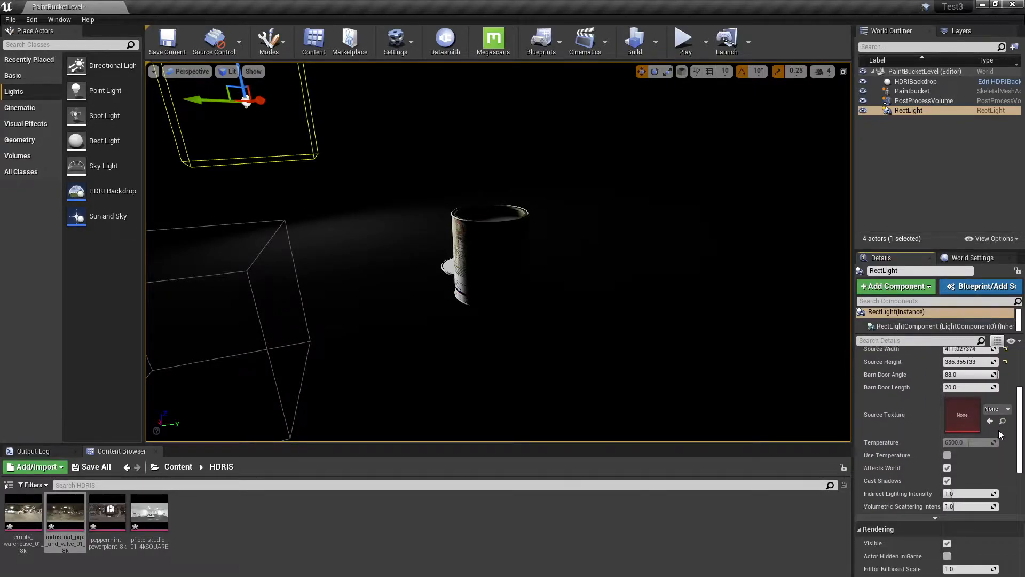
pyautogui.scroll(-5, 998, 440)
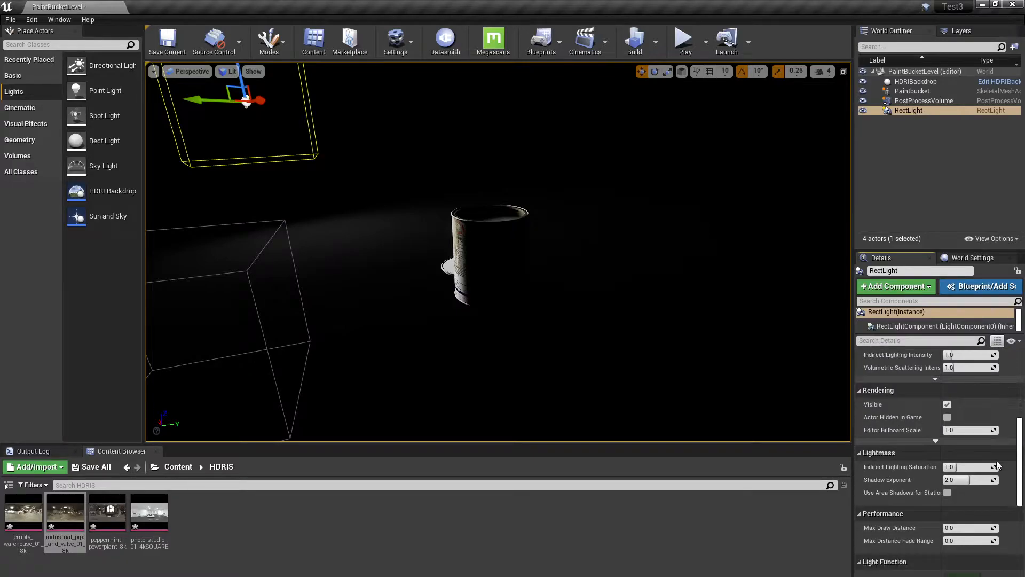
pyautogui.scroll(-2, 996, 462)
pyautogui.scroll(8, 993, 449)
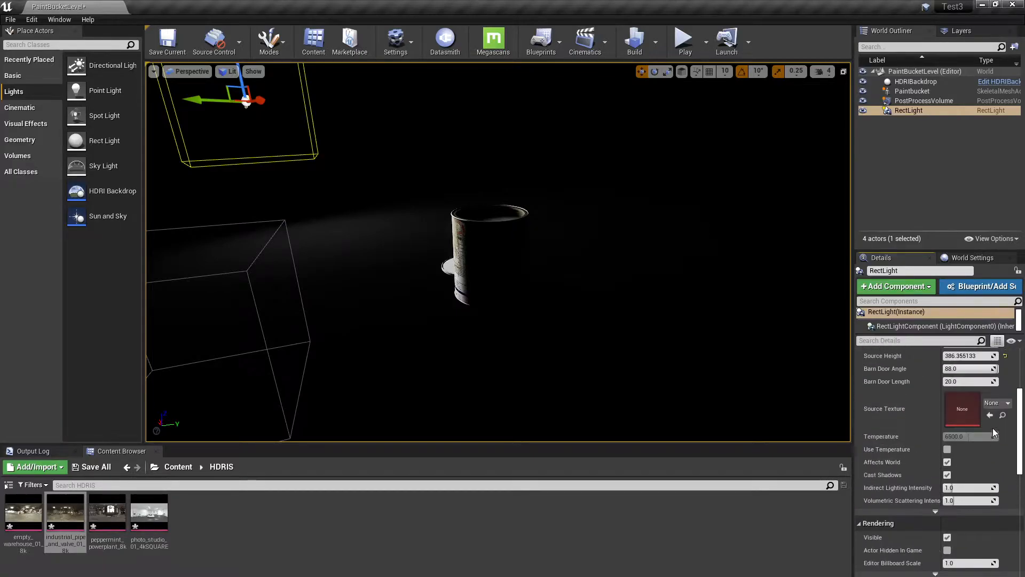
# - Look back over the Rect Light's light settings and shift the light slightly along its X axis
pyautogui.scroll(3, 992, 422)
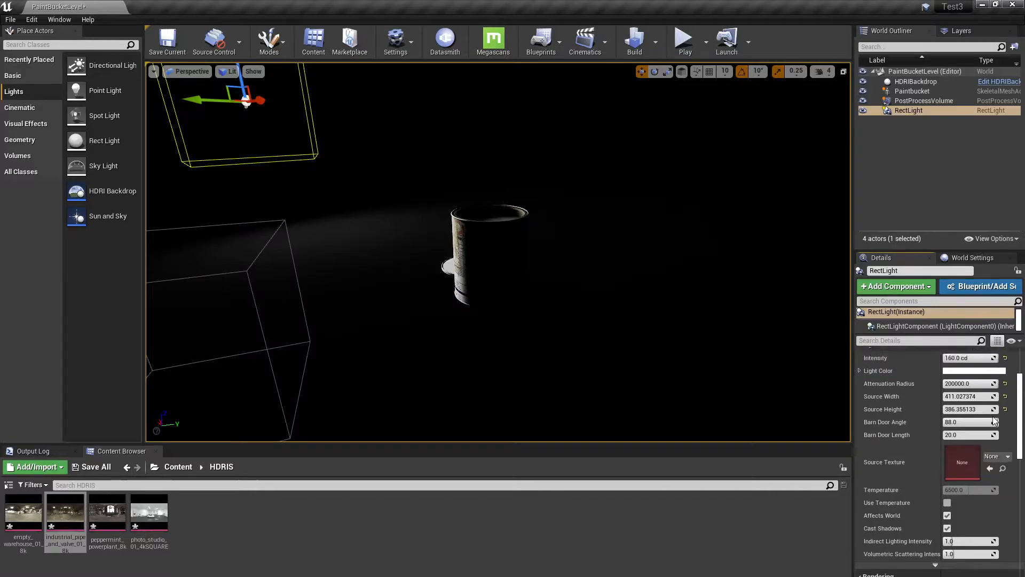
pyautogui.scroll(2, 994, 411)
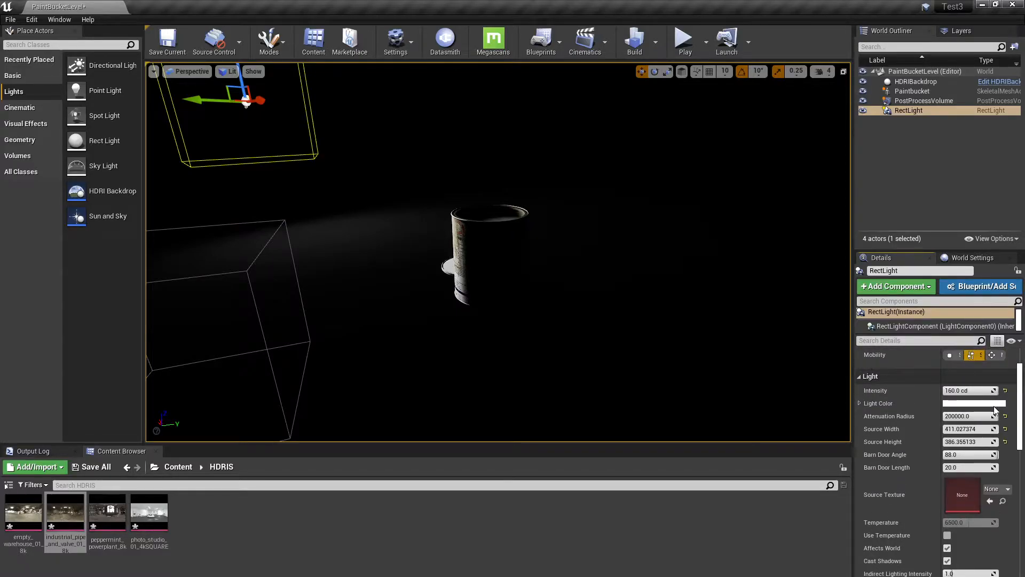
pyautogui.scroll(2, 994, 403)
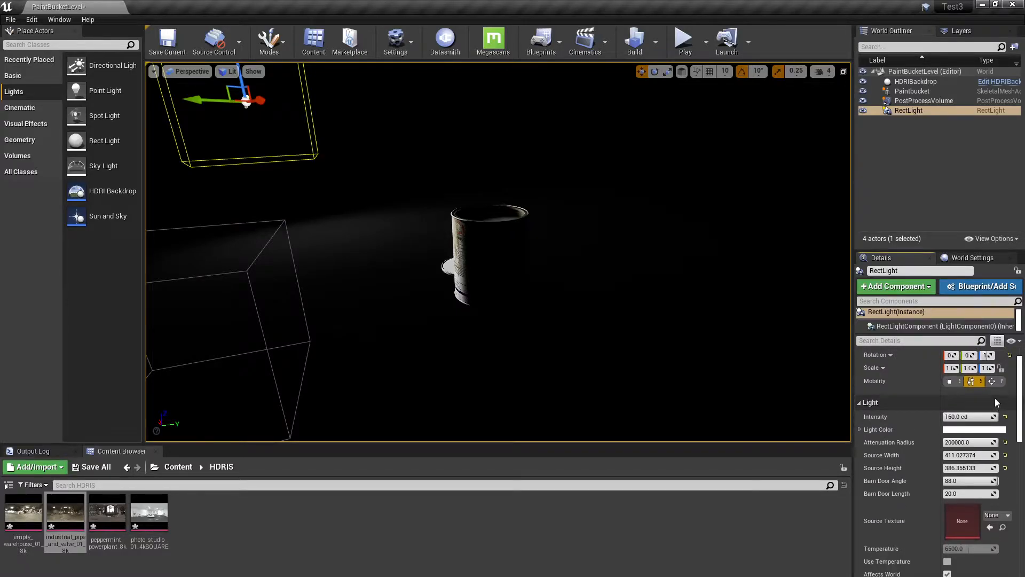
pyautogui.scroll(-2, 995, 398)
pyautogui.moveTo(263, 97); pyautogui.dragTo(241, 103)
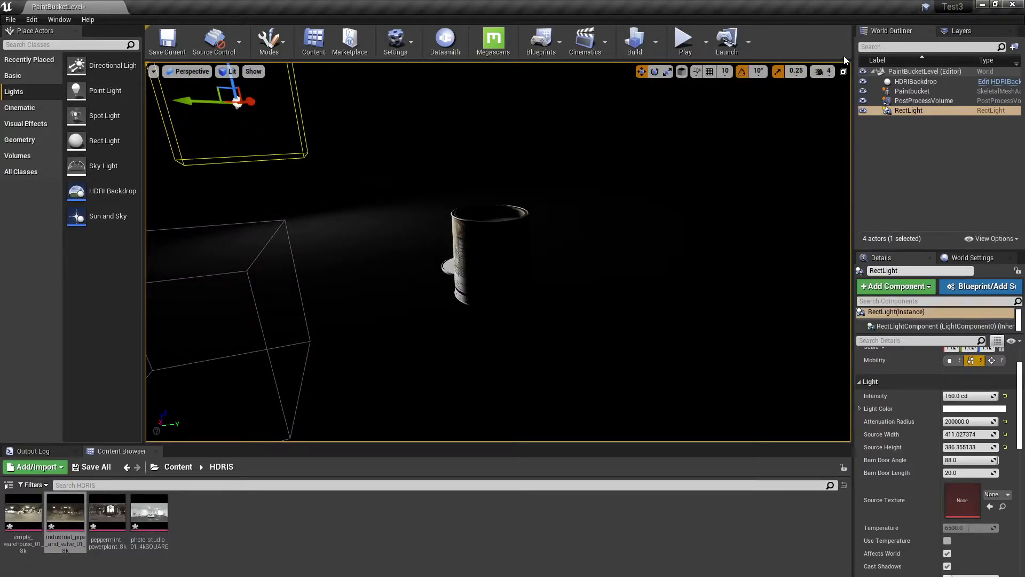
# - Set the HDRIBackdrop's intensity to 0.5 and check the paint bucket's lighting from several angles
pyautogui.click(902, 82)
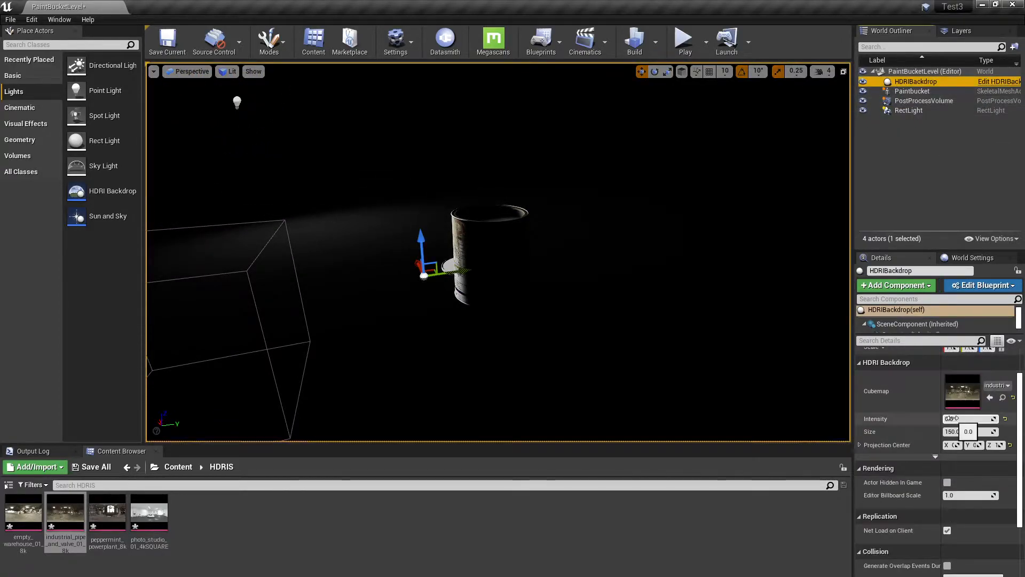
pyautogui.write('0.5')
pyautogui.press('Return')
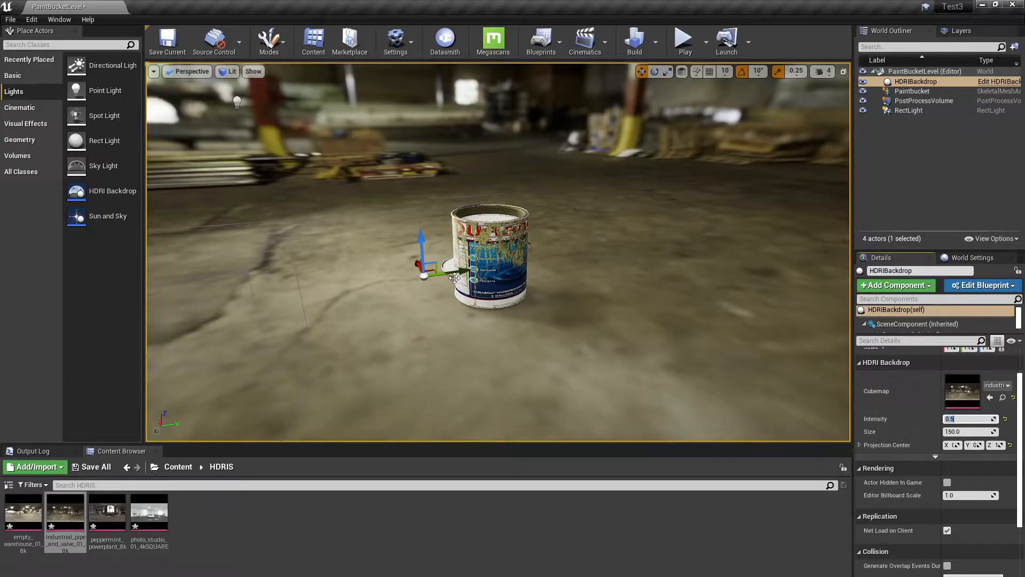
pyautogui.scroll(3, 401, 297)
pyautogui.moveTo(441, 352)
pyautogui.keyDown('alt'); pyautogui.mouseDown()
pyautogui.moveTo(539, 352)
pyautogui.moveTo(526, 350)
pyautogui.moveTo(641, 334)
pyautogui.moveTo(310, 326)
pyautogui.mouseUp(); pyautogui.keyUp('alt')
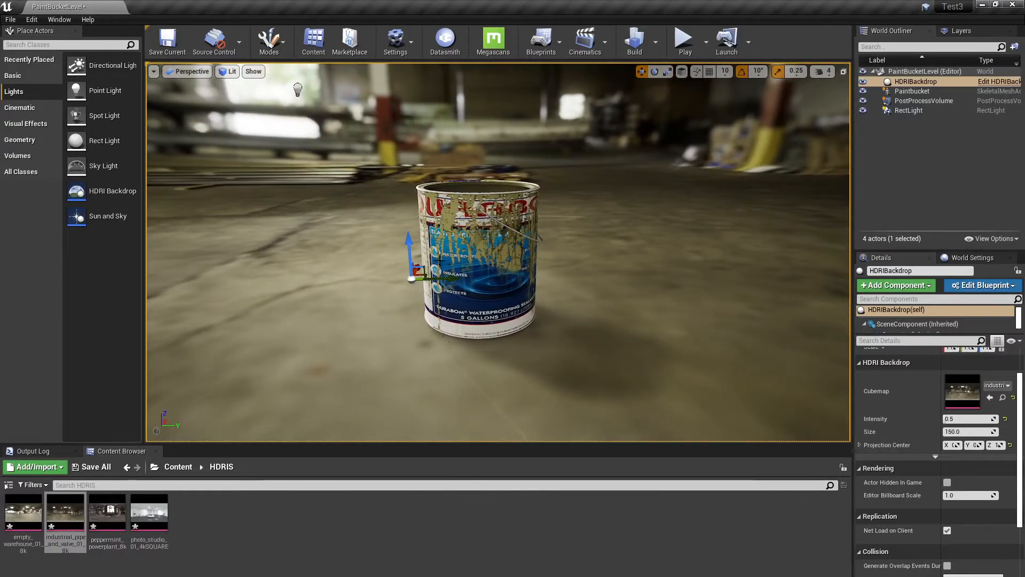
pyautogui.scroll(3, 369, 372)
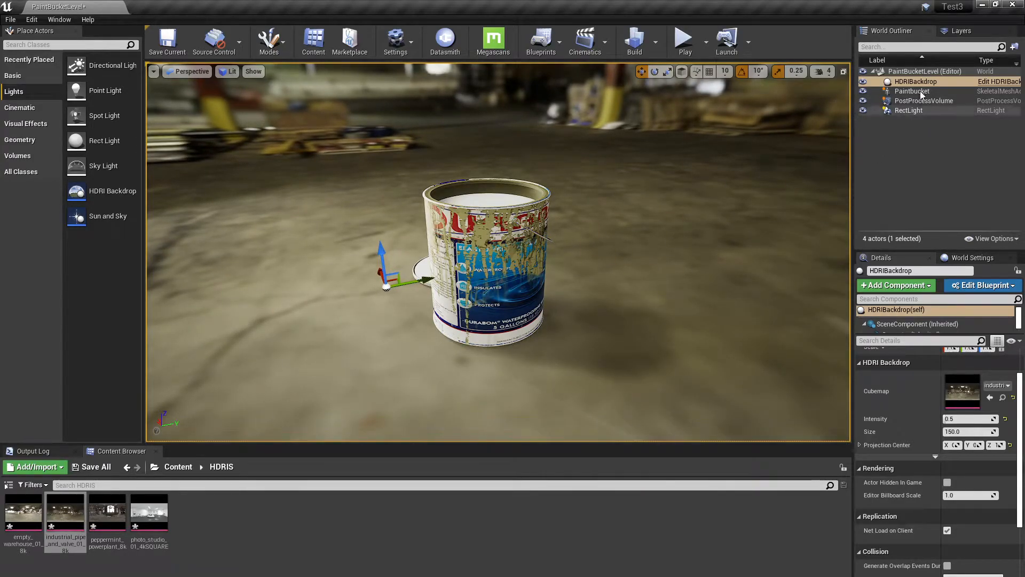
# - Create a folder named Lighting in the World Outliner
pyautogui.rightClick(889, 146)
pyautogui.click(915, 152)
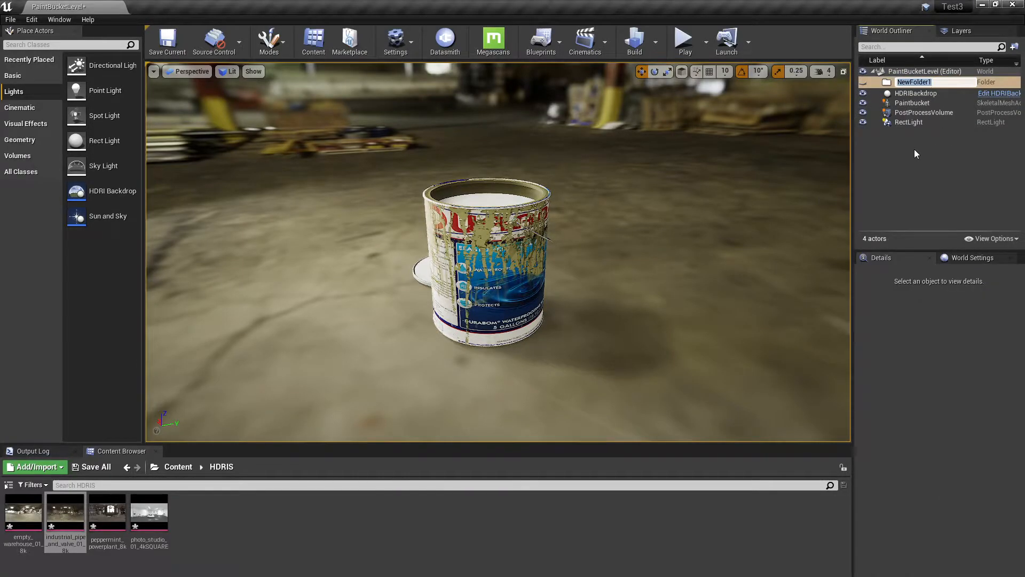
pyautogui.write('L')
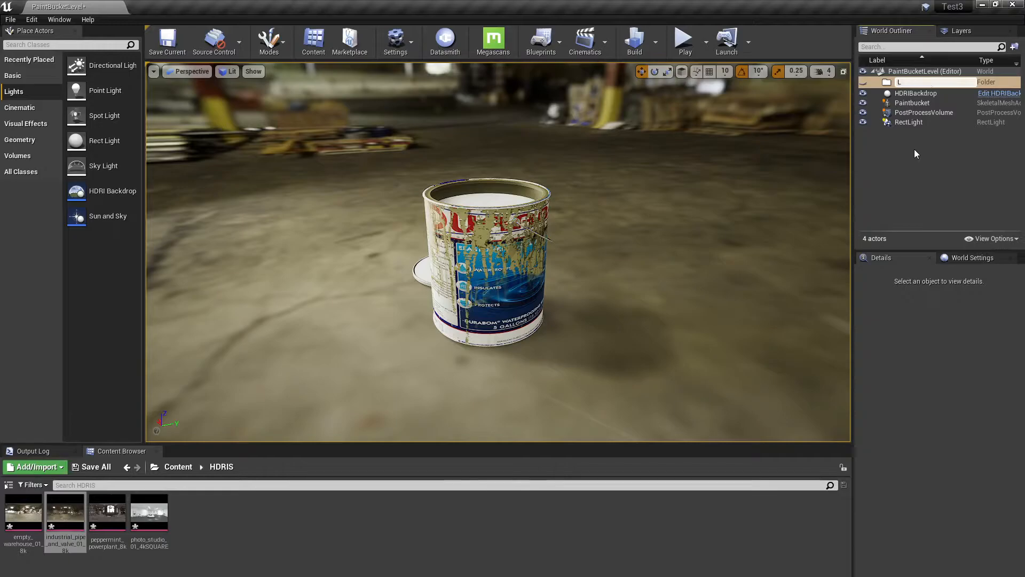
pyautogui.write('ighting')
pyautogui.press('Return')
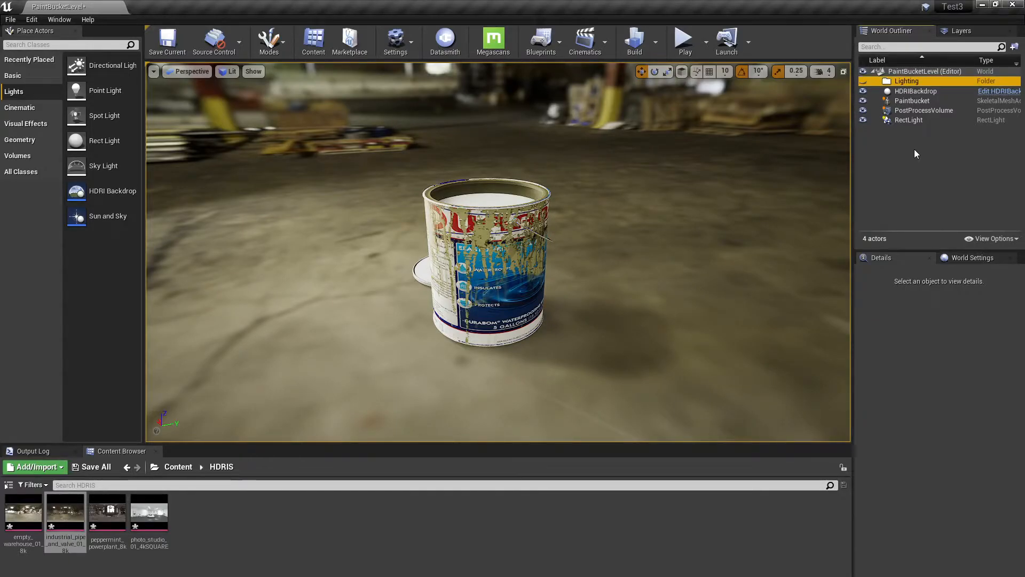
# - Put the RectLight, HDRIBackdrop and PostProcessVolume actors into the Lighting folder
pyautogui.moveTo(907, 119); pyautogui.dragTo(907, 83)
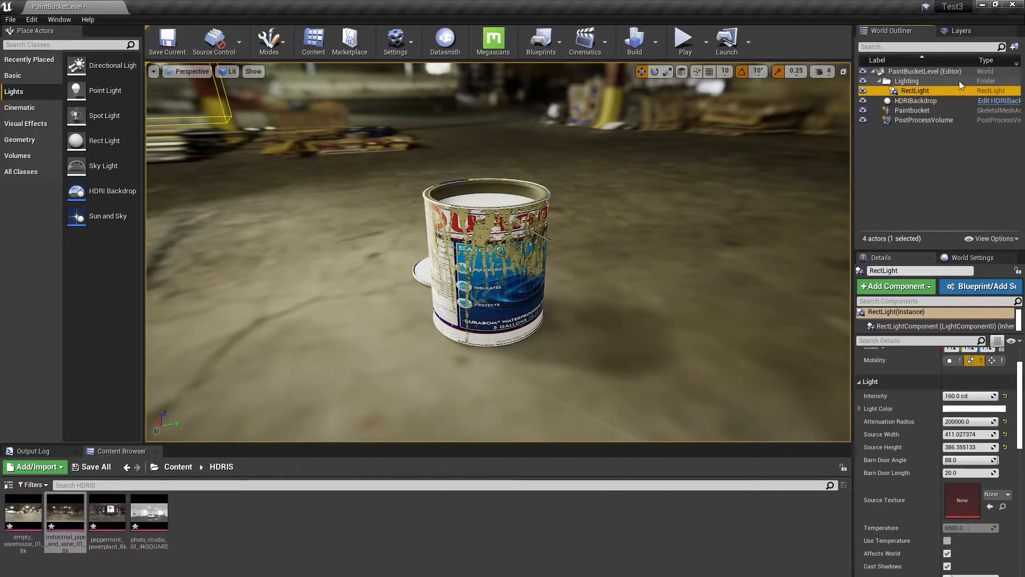
pyautogui.moveTo(914, 100); pyautogui.dragTo(906, 83)
pyautogui.moveTo(906, 120); pyautogui.dragTo(902, 83)
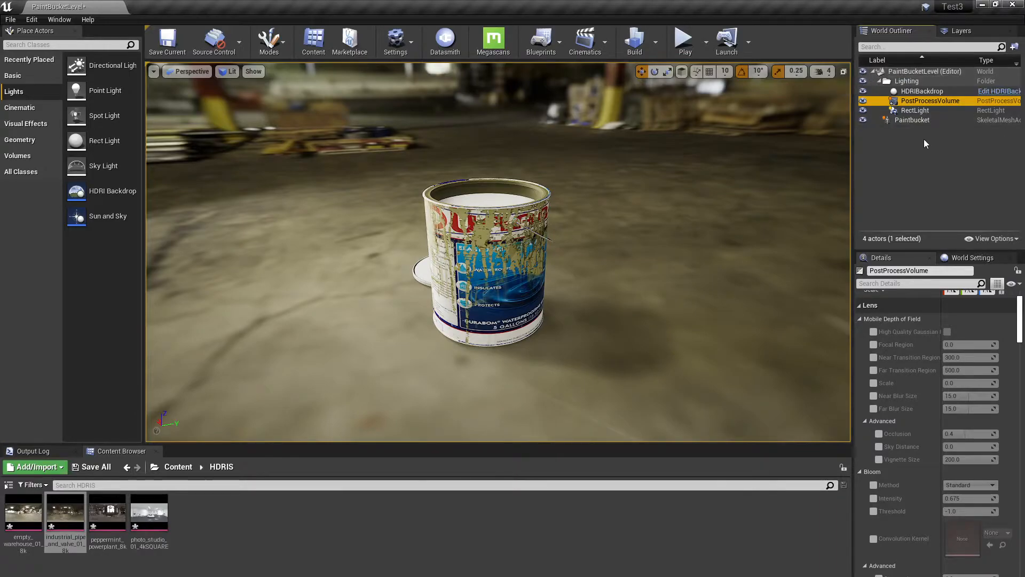
pyautogui.click(911, 122)
pyautogui.rightClick(911, 122)
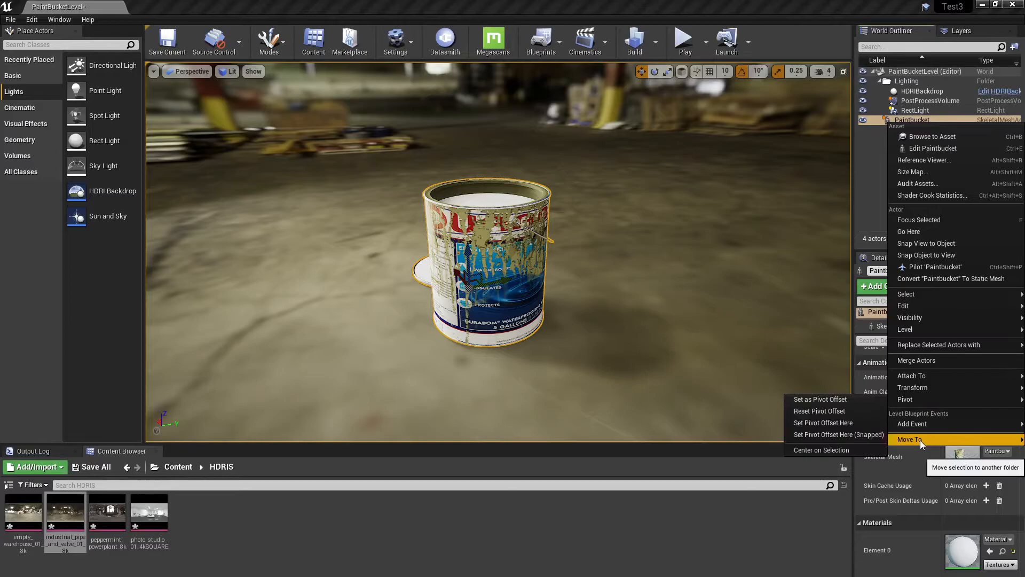
pyautogui.moveTo(920, 440)
pyautogui.click(729, 6)
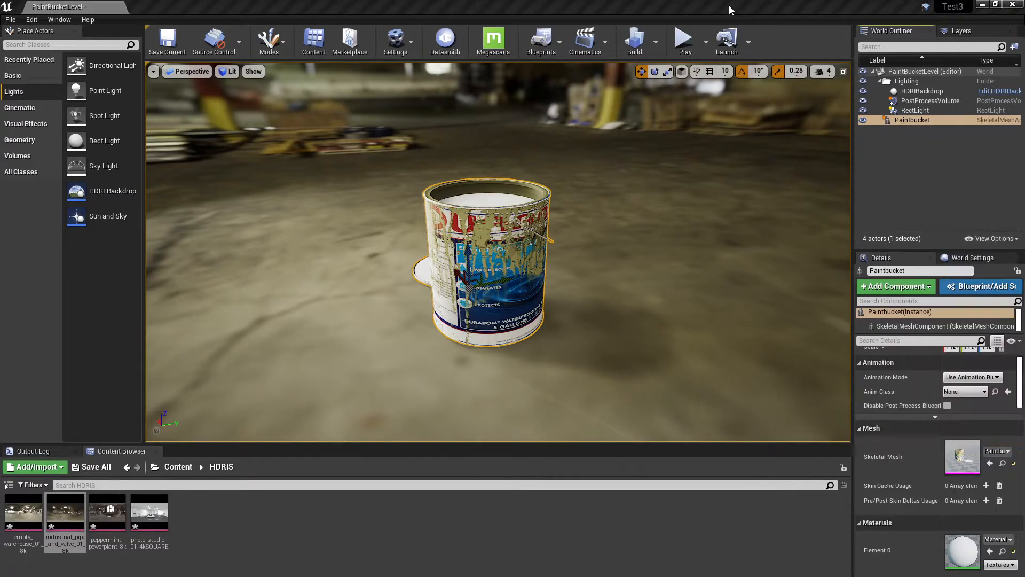
pyautogui.click(971, 175)
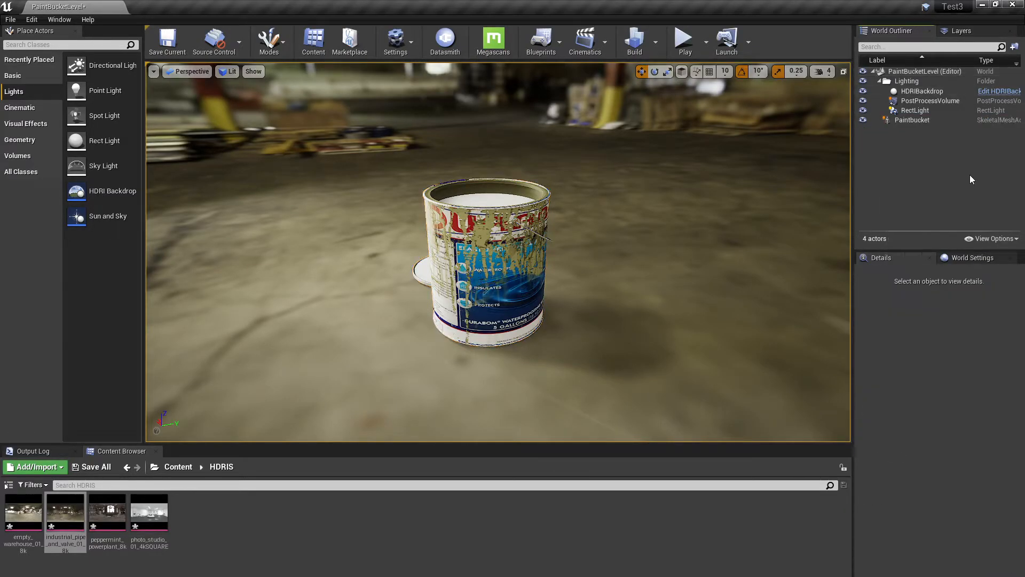
pyautogui.click(920, 92)
pyautogui.click(918, 101)
pyautogui.click(912, 111)
pyautogui.click(881, 81)
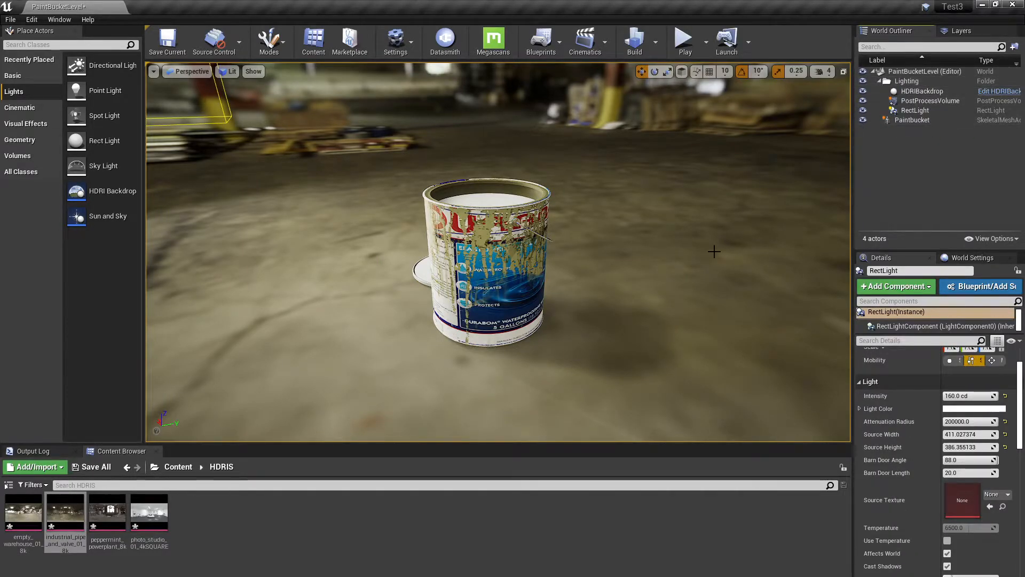
pyautogui.keyDown('alt'); pyautogui.moveTo(503, 281); pyautogui.dragTo(484, 281); pyautogui.keyUp('alt')
pyautogui.keyDown('alt'); pyautogui.moveTo(391, 348); pyautogui.dragTo(401, 348); pyautogui.keyUp('alt')
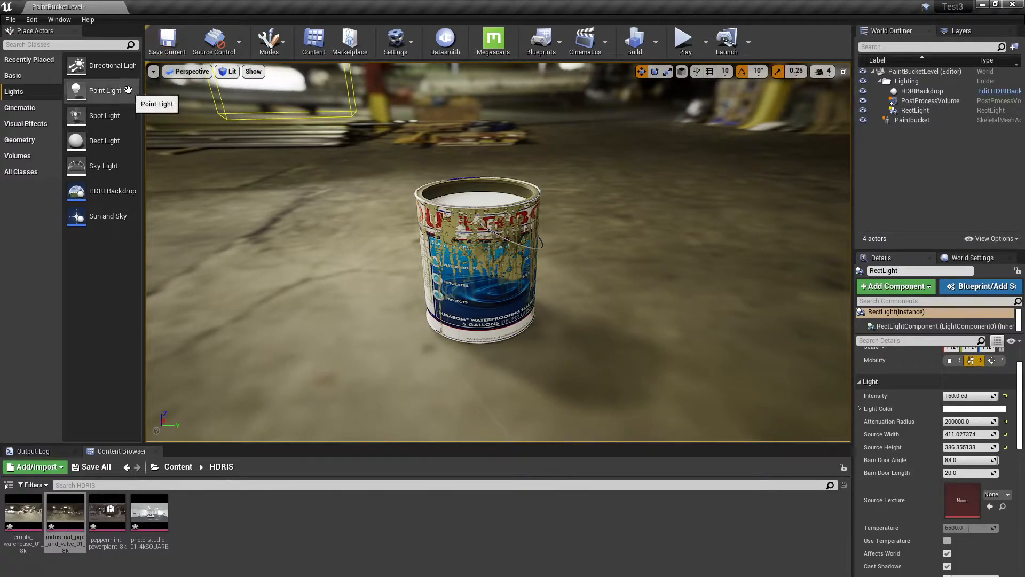
# - Add two basic Plane actors to the level, making the second a wide surface beneath the paint bucket
pyautogui.click(15, 76)
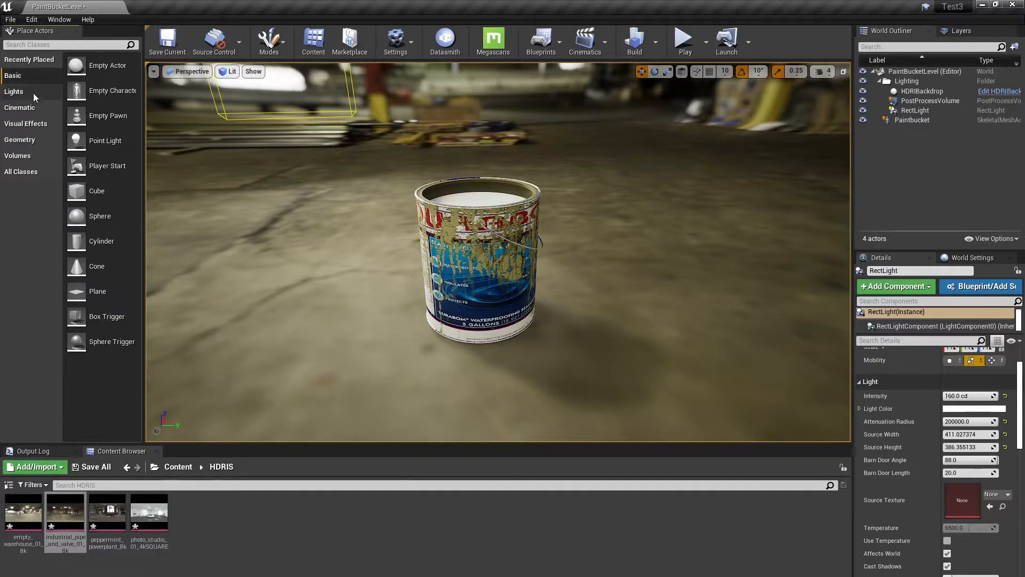
pyautogui.moveTo(113, 292); pyautogui.dragTo(278, 294)
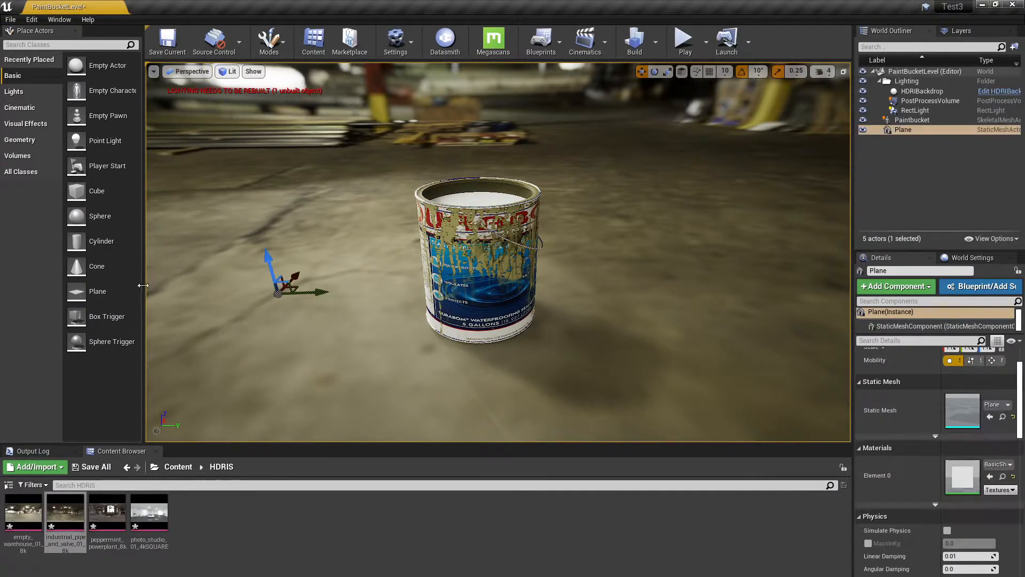
pyautogui.moveTo(101, 292); pyautogui.dragTo(147, 366)
pyautogui.moveTo(482, 366); pyautogui.dragTo(505, 358)
pyautogui.keyDown('alt'); pyautogui.moveTo(608, 364); pyautogui.dragTo(484, 324); pyautogui.keyUp('alt')
# - Select the large plane and reposition it so the paint bucket rests on its surface
pyautogui.press('w')
pyautogui.click(656, 198)
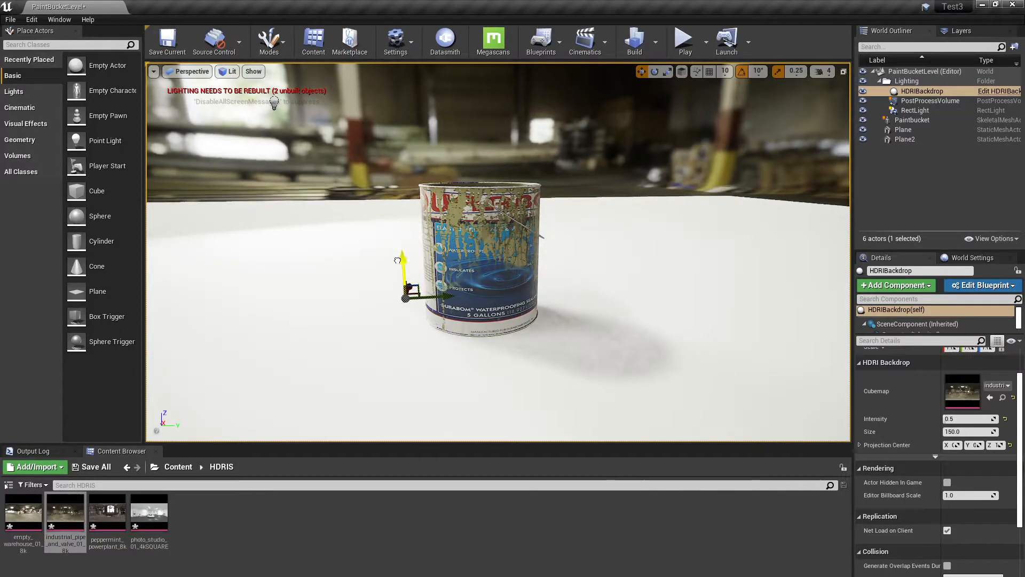
pyautogui.click(595, 244)
pyautogui.moveTo(491, 327)
pyautogui.mouseDown()
pyautogui.moveTo(347, 342)
pyautogui.moveTo(555, 324)
pyautogui.moveTo(334, 321)
pyautogui.moveTo(480, 341)
pyautogui.moveTo(480, 332)
pyautogui.mouseUp()
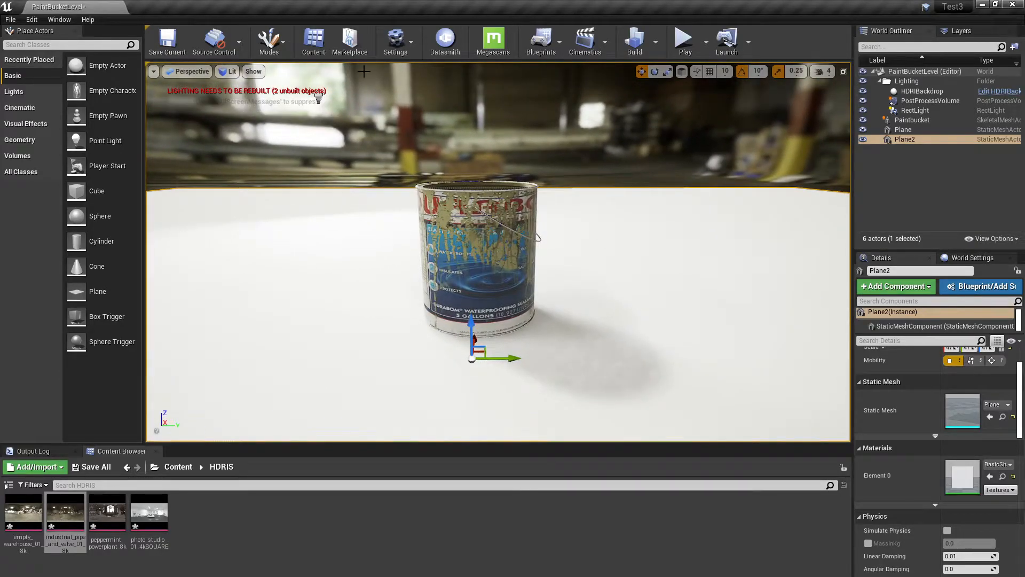
# - Lower the HDRIBackdrop's intensity to 0.25
pyautogui.click(920, 91)
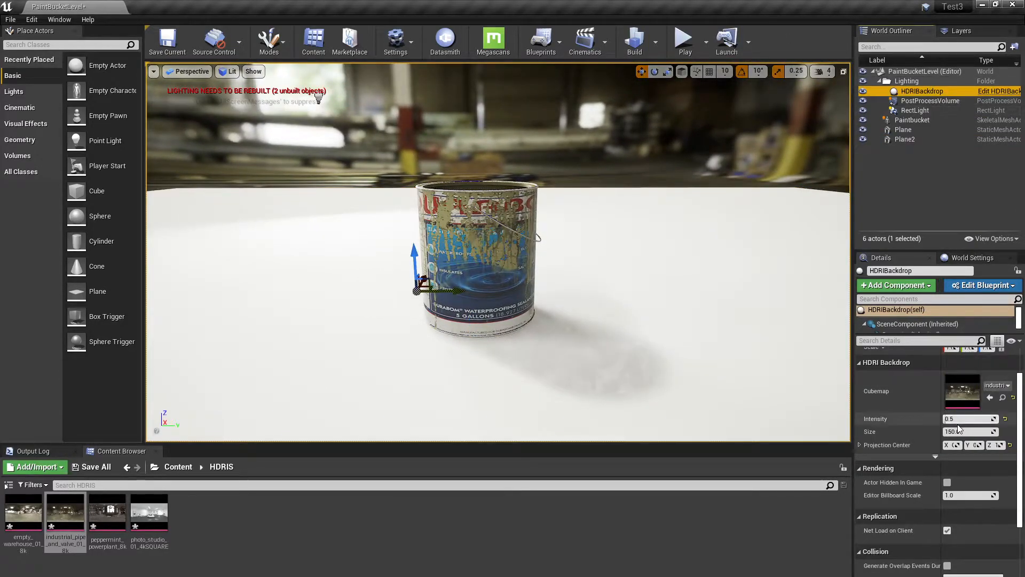
pyautogui.click(953, 420)
pyautogui.write('0.25')
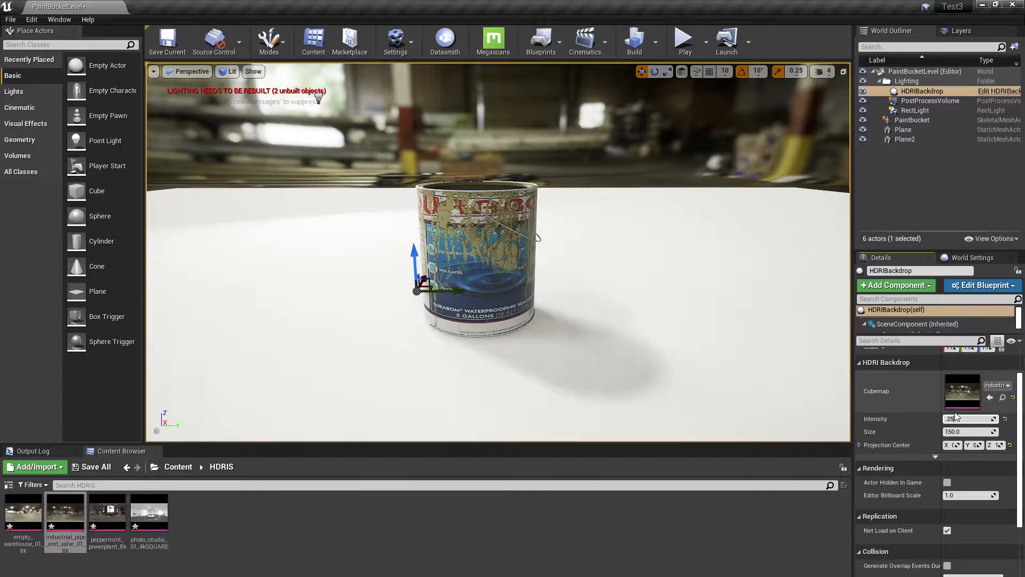
pyautogui.press('Return')
# - Examine the bucket's shadow on the plane from several views, hiding and reshowing the Rect Light to compare
pyautogui.moveTo(536, 254)
pyautogui.keyDown('alt'); pyautogui.mouseDown()
pyautogui.moveTo(614, 291)
pyautogui.moveTo(523, 251)
pyautogui.moveTo(598, 262)
pyautogui.moveTo(537, 261)
pyautogui.moveTo(599, 316)
pyautogui.moveTo(550, 287)
pyautogui.mouseUp(); pyautogui.keyUp('alt')
pyautogui.scroll(-2, 542, 290)
pyautogui.moveTo(560, 256); pyautogui.dragTo(540, 318, button='right')
pyautogui.scroll(2, 530, 311)
pyautogui.scroll(2, 529, 311)
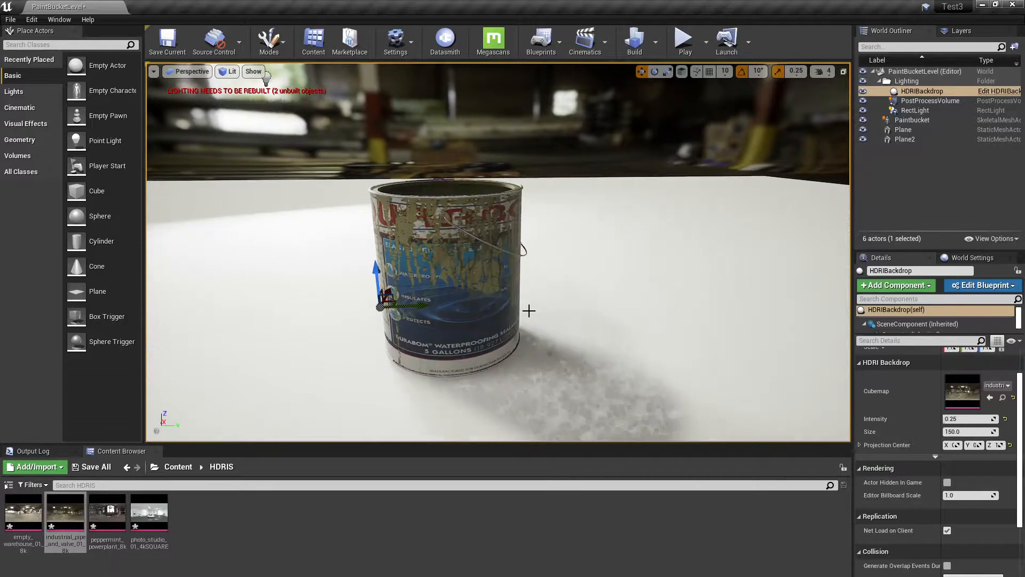
pyautogui.moveTo(590, 402); pyautogui.dragTo(585, 439, button='middle')
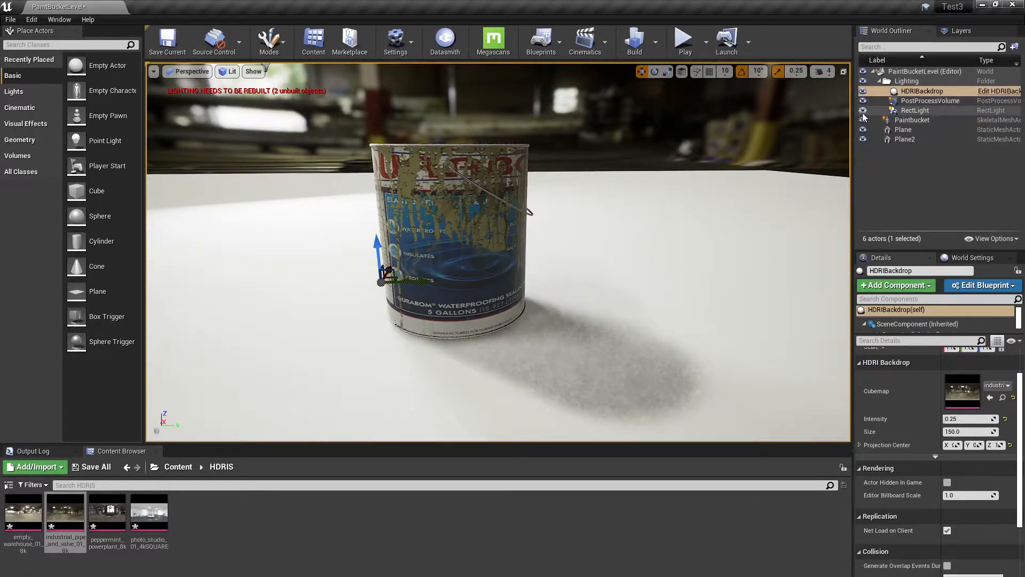
pyautogui.click(863, 111)
pyautogui.click(863, 111)
pyautogui.scroll(-3, 489, 355)
pyautogui.moveTo(421, 353)
pyautogui.keyDown('alt'); pyautogui.mouseDown()
pyautogui.moveTo(378, 349)
pyautogui.moveTo(382, 339)
pyautogui.moveTo(426, 360)
pyautogui.mouseUp(); pyautogui.keyUp('alt')
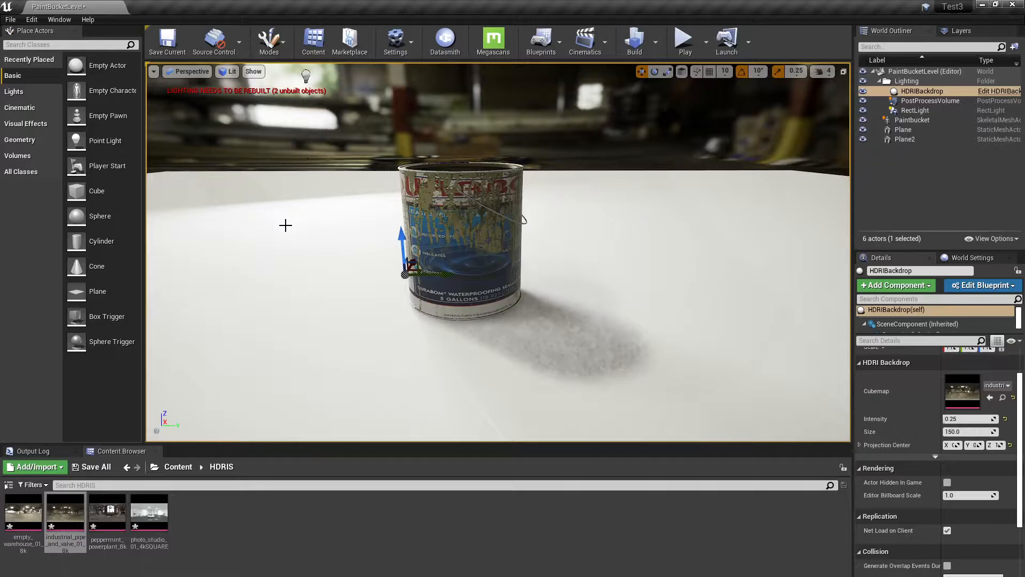
# - Create a material named M_Table in the Content folder and apply it to the large plane
pyautogui.click(288, 253)
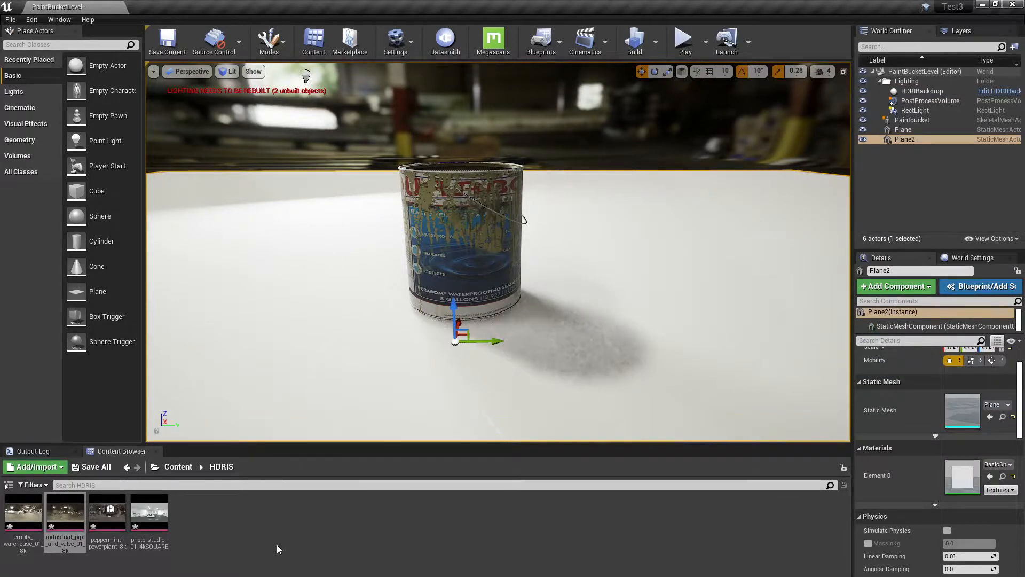
pyautogui.click(175, 467)
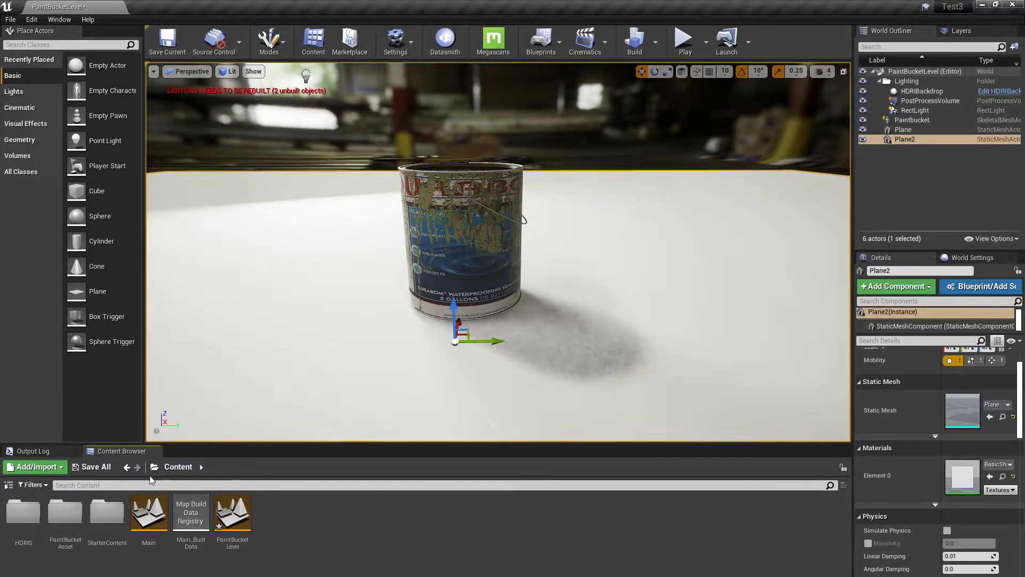
pyautogui.rightClick(306, 539)
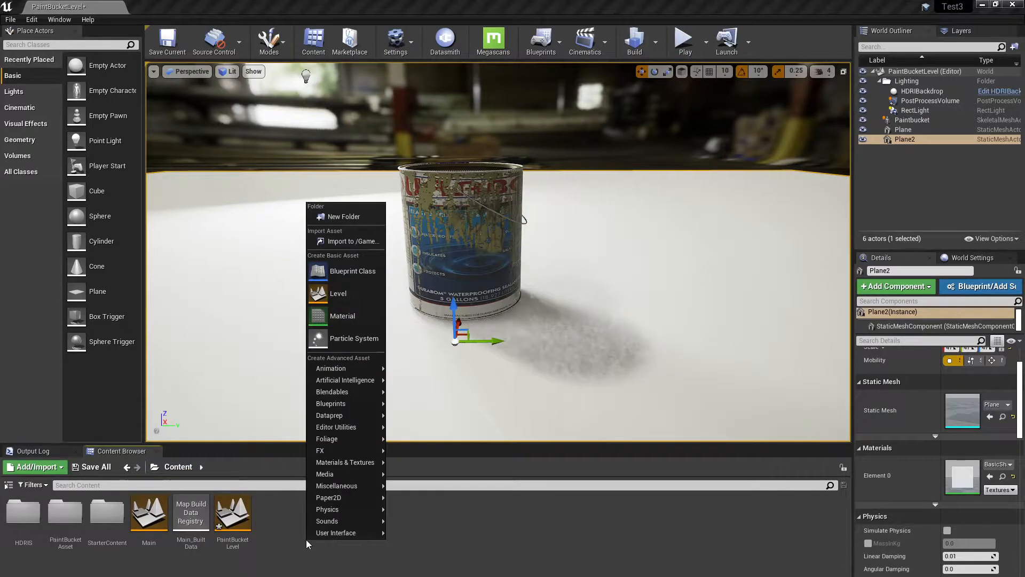
pyautogui.click(338, 314)
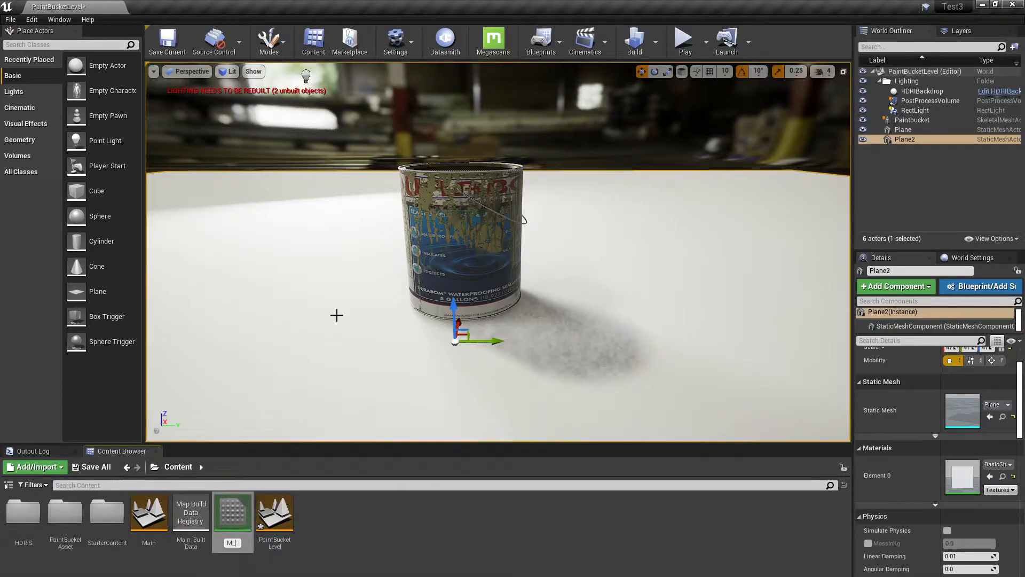
pyautogui.press('Return')
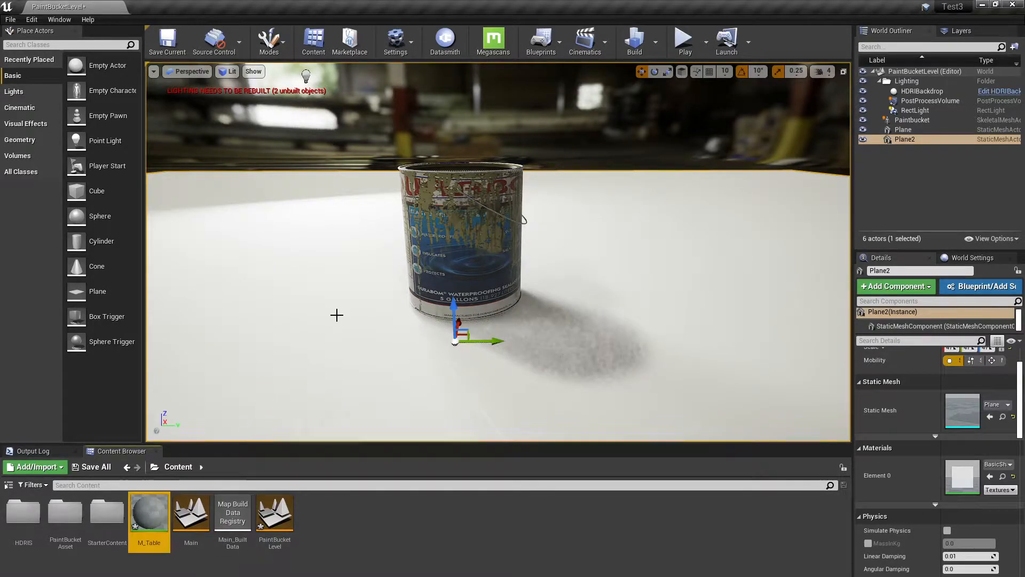
pyautogui.moveTo(157, 519); pyautogui.dragTo(312, 360)
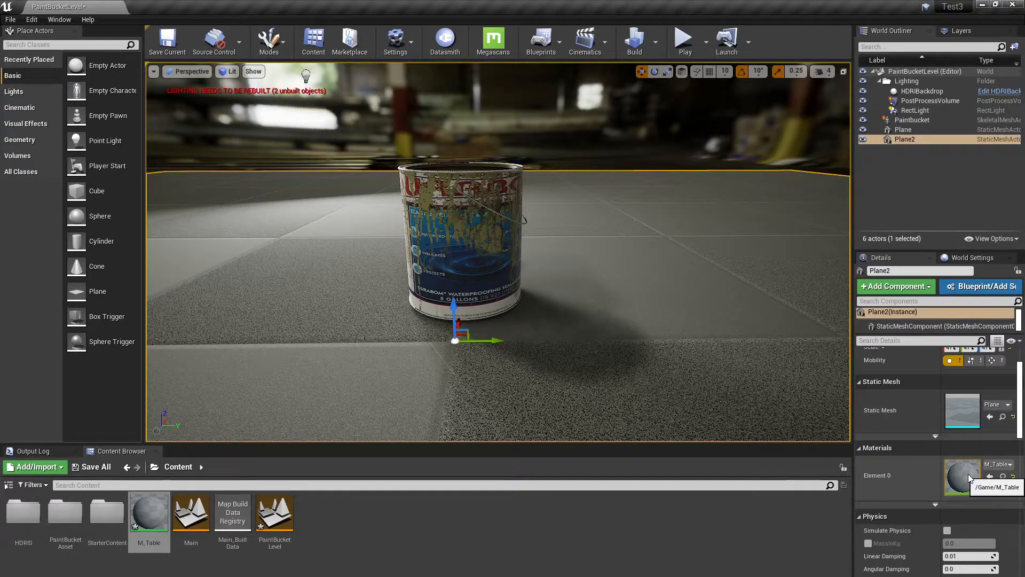
# - Open M_Table for editing and arrange its window and result node so the graph has free space and the Content folder stays reachable
pyautogui.doubleClick(149, 513)
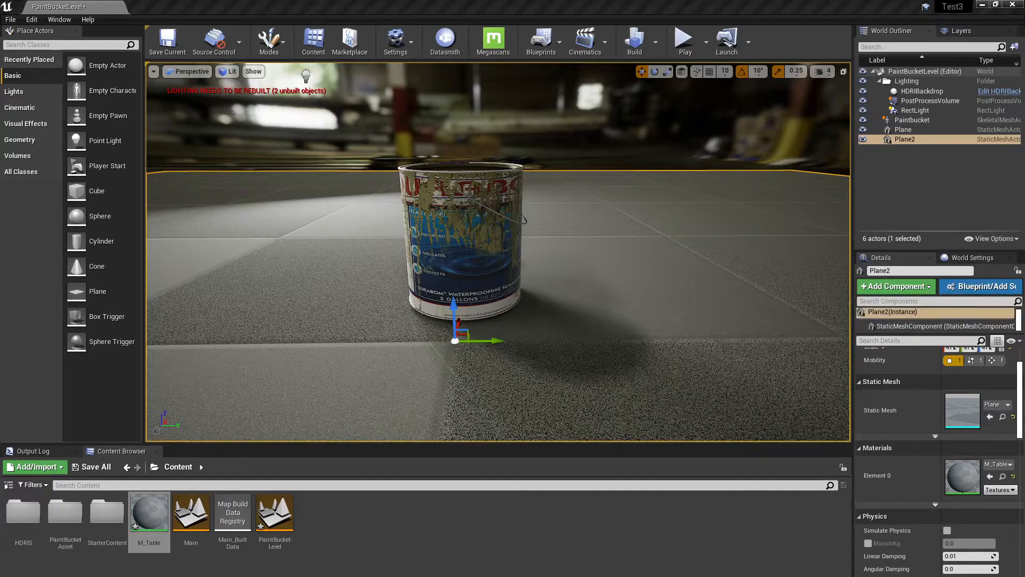
pyautogui.moveTo(982, 175); pyautogui.dragTo(518, 121)
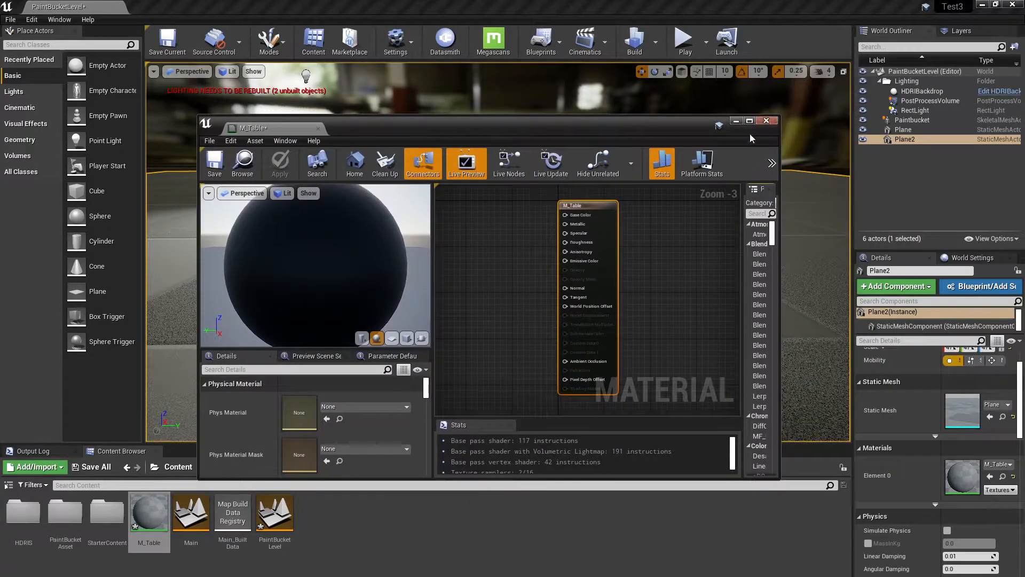
pyautogui.doubleClick(680, 123)
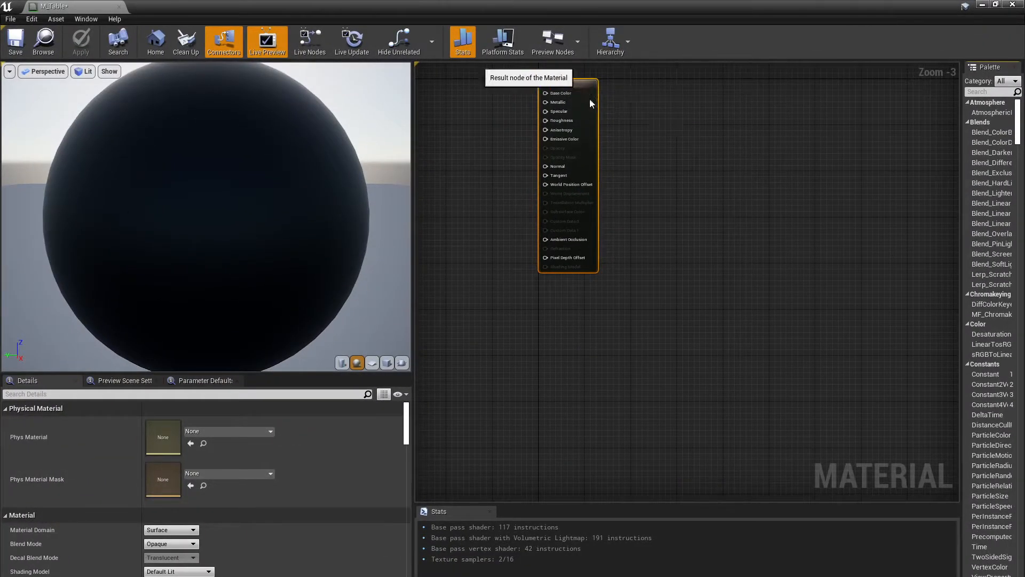
pyautogui.moveTo(572, 88); pyautogui.dragTo(721, 185)
pyautogui.scroll(3, 679, 177)
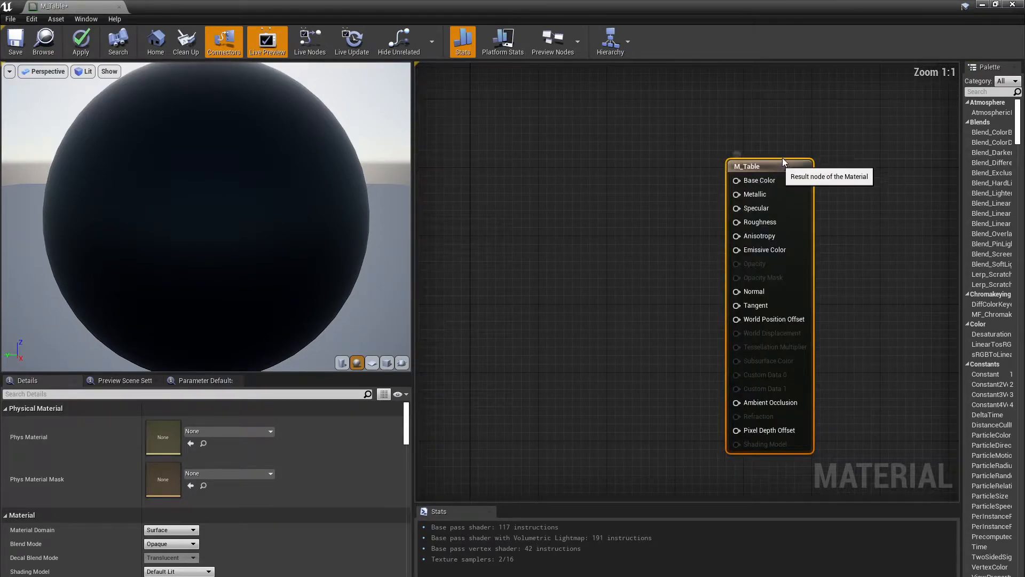
pyautogui.doubleClick(601, 11)
pyautogui.scroll(-2, 661, 271)
pyautogui.scroll(-2, 661, 271)
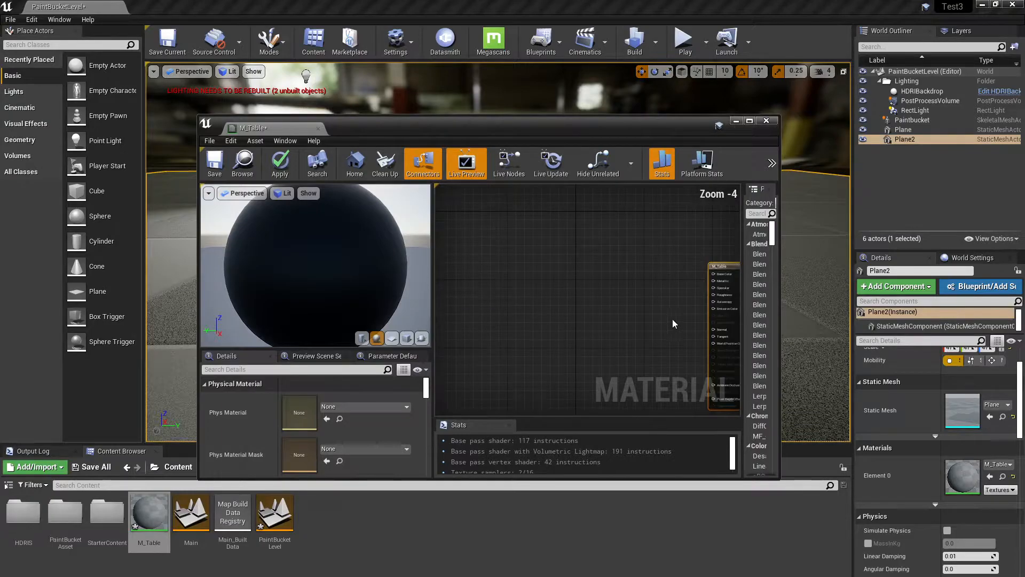
pyautogui.moveTo(614, 294); pyautogui.dragTo(556, 242, button='right')
pyautogui.scroll(1, 579, 247)
pyautogui.scroll(1, 579, 248)
pyautogui.moveTo(640, 239); pyautogui.dragTo(579, 256, button='right')
pyautogui.moveTo(530, 126); pyautogui.dragTo(548, 110)
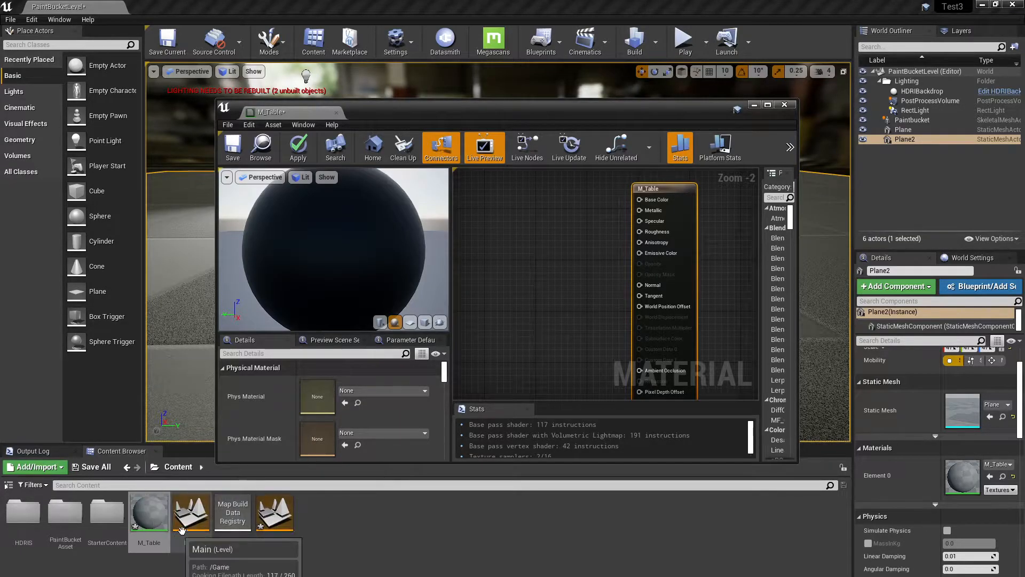
# - Start an asset import into the Content folder and check the Concete folder under Maps for a suitable texture
pyautogui.rightClick(365, 540)
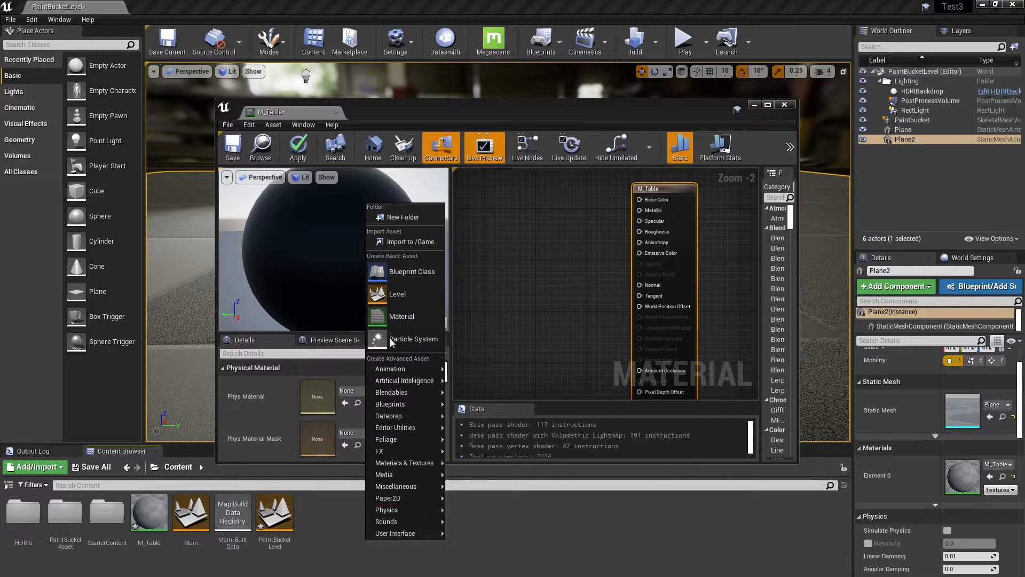
pyautogui.click(391, 247)
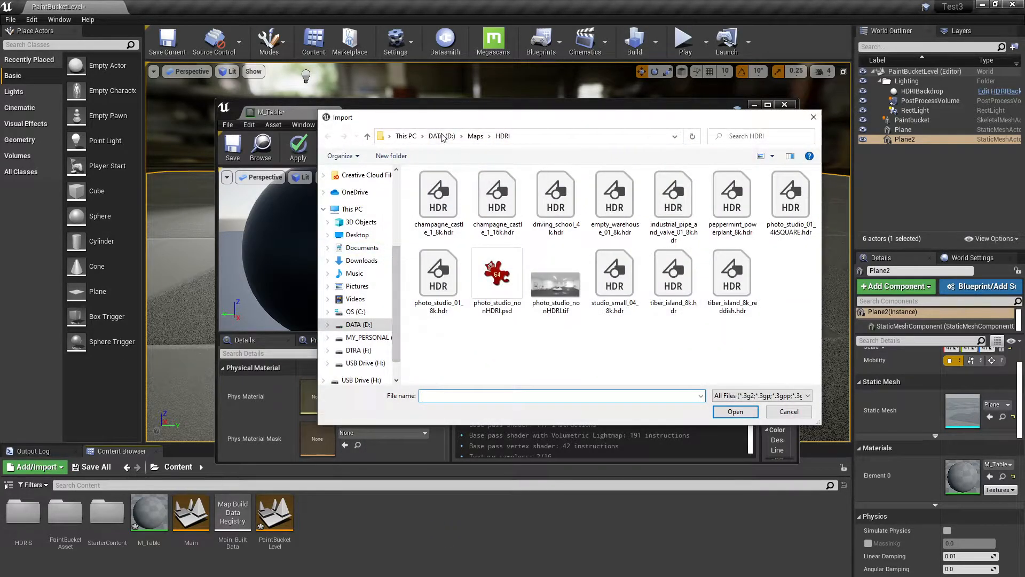
pyautogui.click(473, 136)
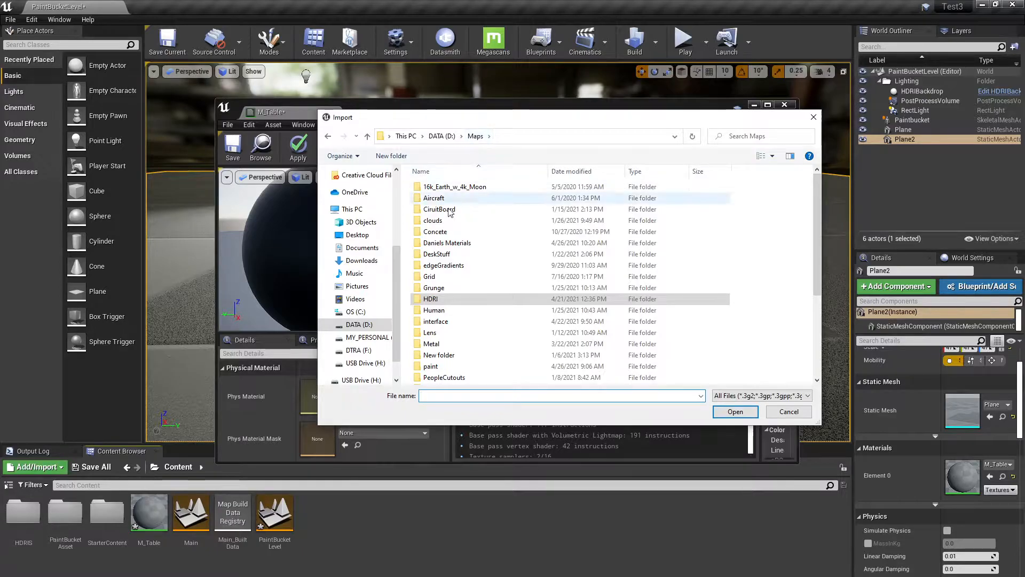
pyautogui.doubleClick(437, 232)
pyautogui.click(487, 200)
pyautogui.click(441, 202)
pyautogui.click(475, 137)
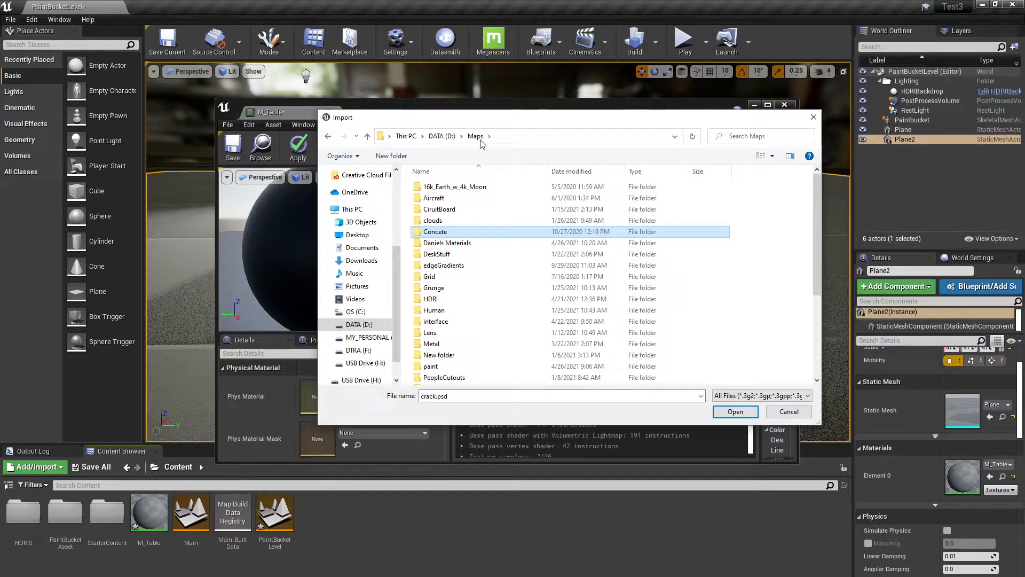
# - Import everytexture.com-stock-wood-texture-00178-diffuse.jpg from the Maps > Wood > OldPlywood folder
pyautogui.click(441, 252)
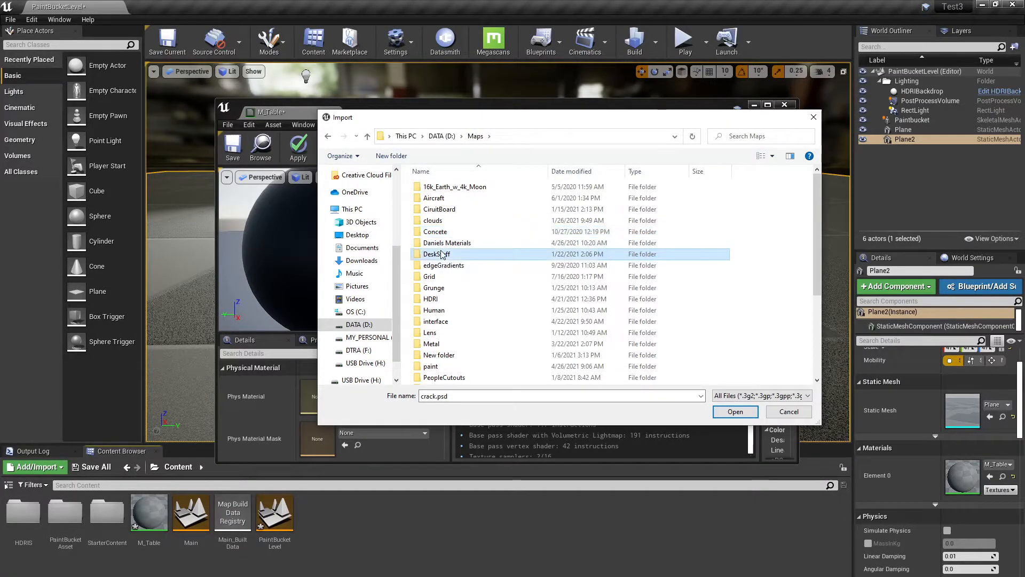
pyautogui.press('w')
pyautogui.press('w')
pyautogui.press('Return')
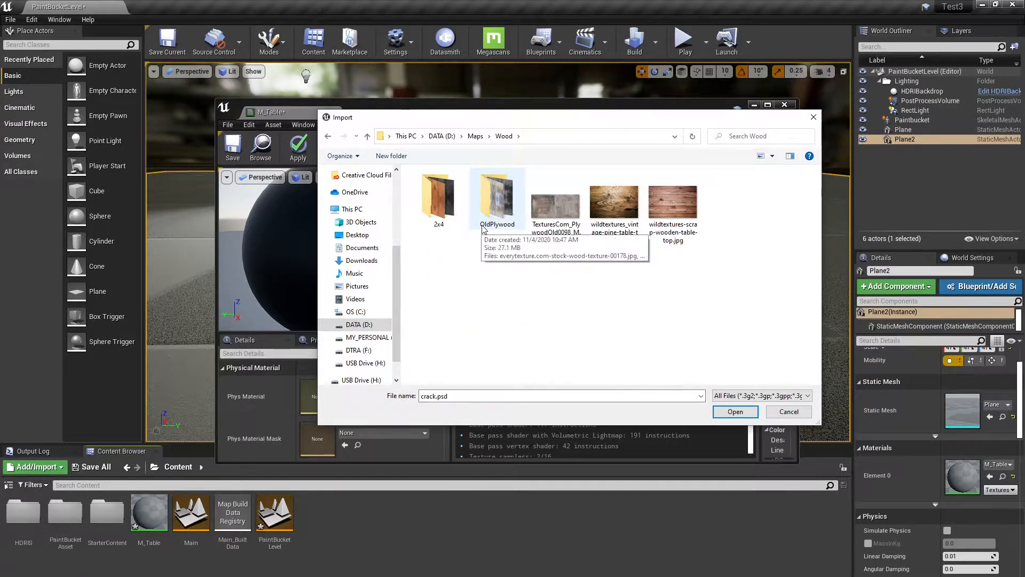
pyautogui.click(557, 212)
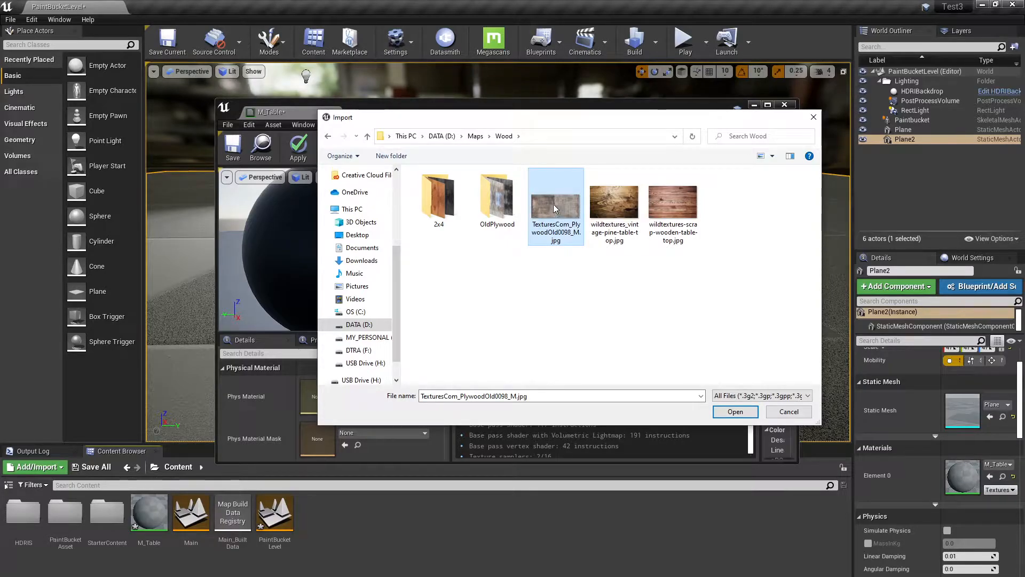
pyautogui.doubleClick(502, 198)
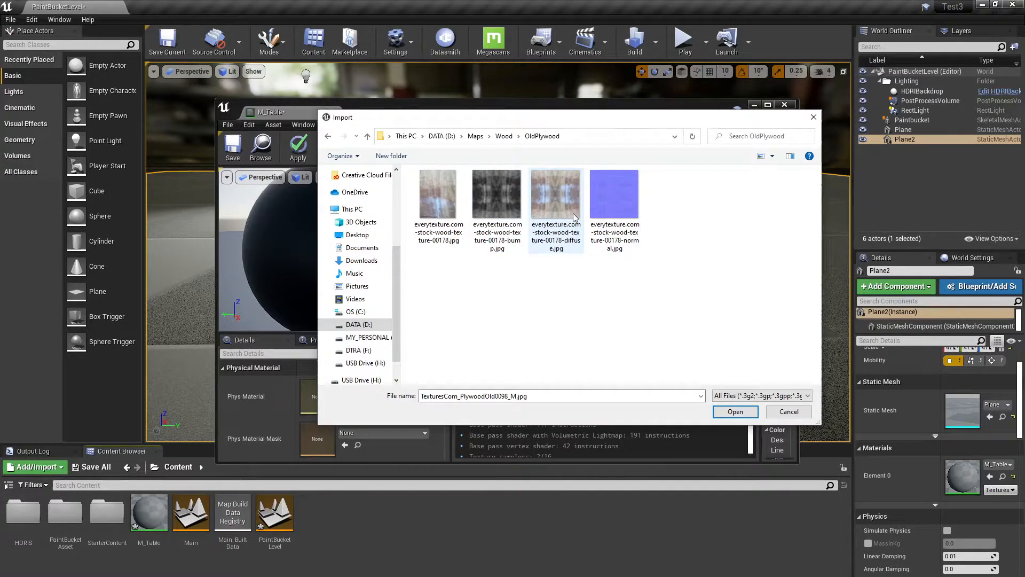
pyautogui.click(548, 191)
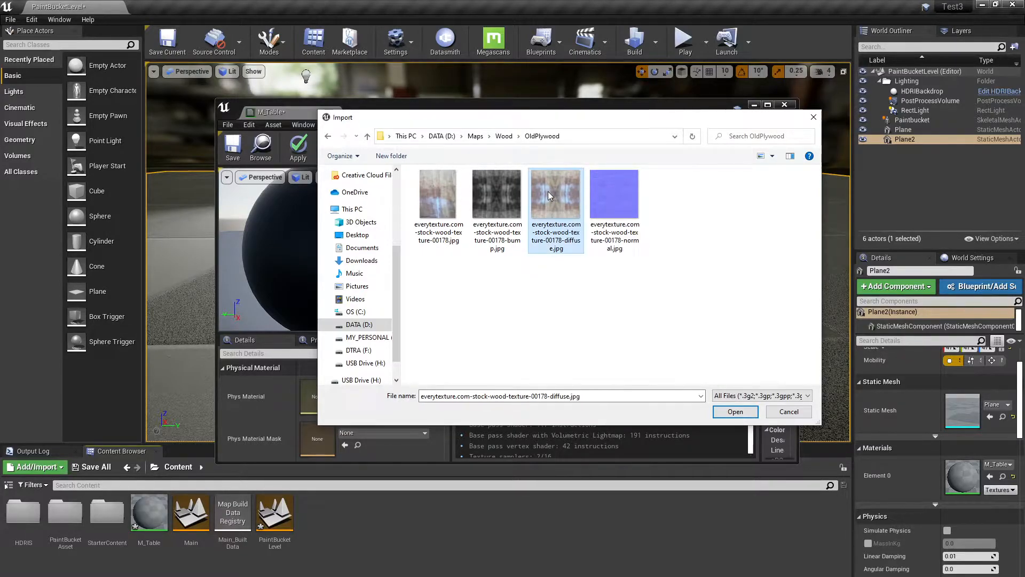
pyautogui.click(747, 415)
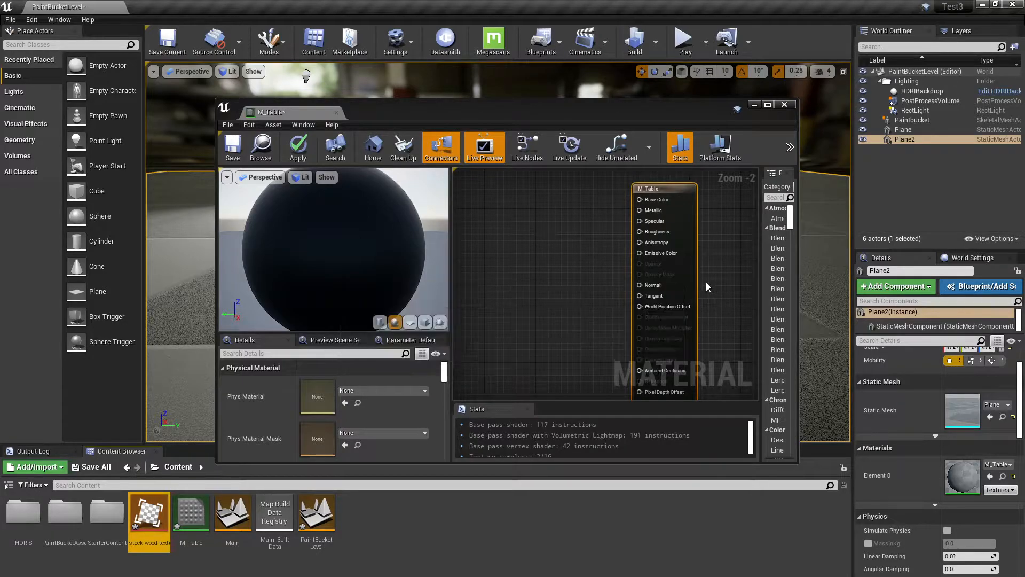
# - Add the diffuse wood texture to the M_Table graph, connect its RGB output to Base Color and apply the material
pyautogui.moveTo(149, 514); pyautogui.dragTo(503, 229)
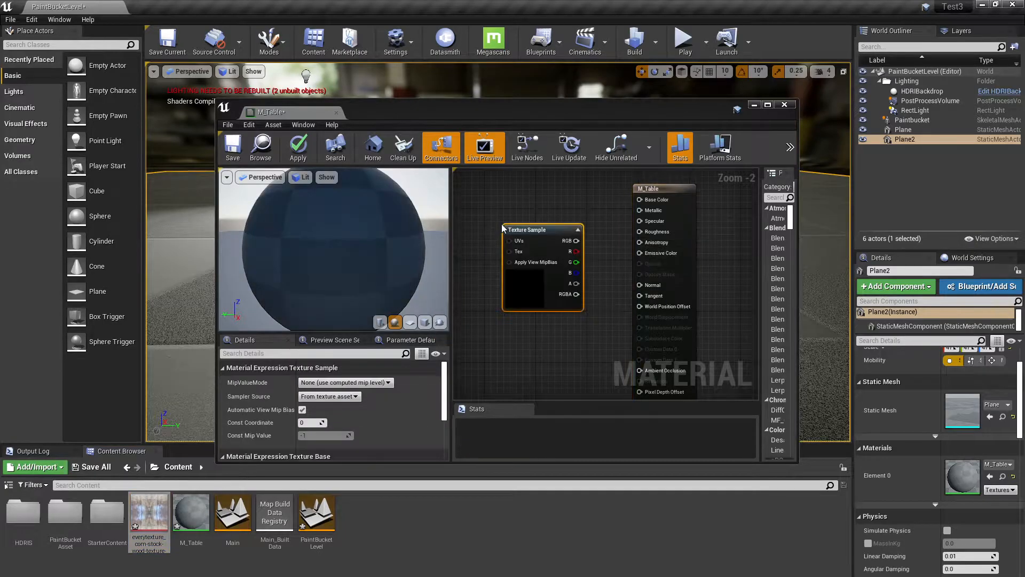
pyautogui.moveTo(537, 111); pyautogui.dragTo(572, 126)
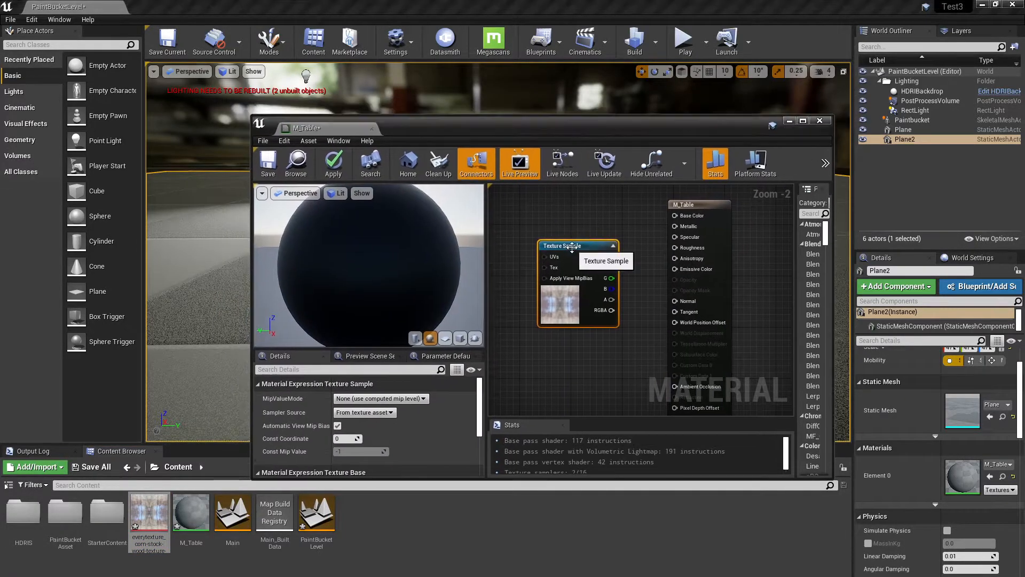
pyautogui.moveTo(599, 222); pyautogui.dragTo(676, 216)
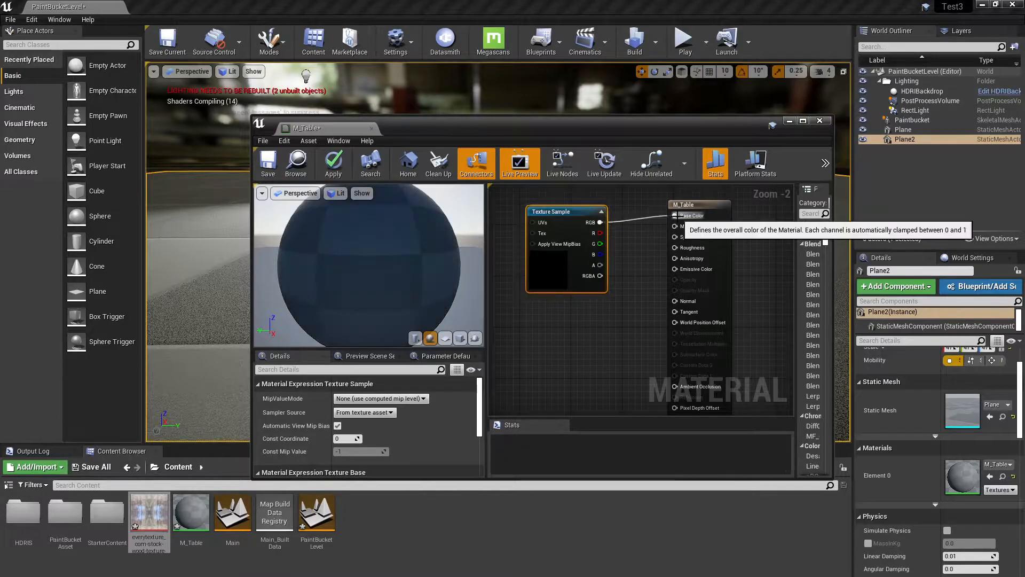
pyautogui.click(325, 165)
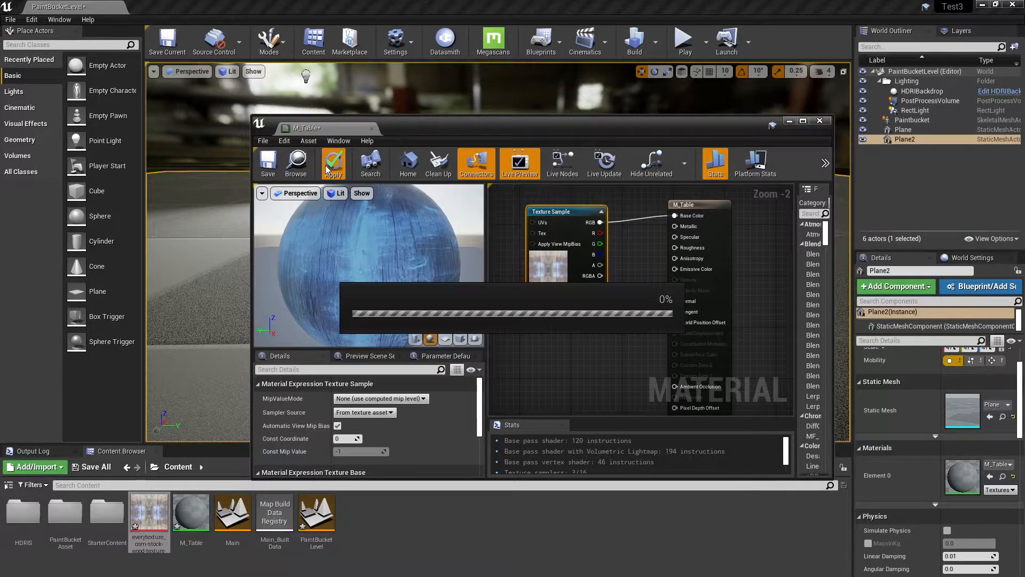
pyautogui.moveTo(413, 131); pyautogui.dragTo(872, 111)
pyautogui.moveTo(614, 362)
pyautogui.keyDown('alt'); pyautogui.mouseDown()
pyautogui.moveTo(454, 376)
pyautogui.moveTo(448, 358)
pyautogui.moveTo(614, 347)
pyautogui.moveTo(579, 336)
pyautogui.moveTo(508, 342)
pyautogui.moveTo(494, 357)
pyautogui.moveTo(515, 347)
pyautogui.moveTo(430, 374)
pyautogui.mouseUp(); pyautogui.keyUp('alt')
# - Import everytexture.com-stock-wood-texture-00178-normal.jpg from the OldPlywood folder into Content
pyautogui.rightClick(419, 539)
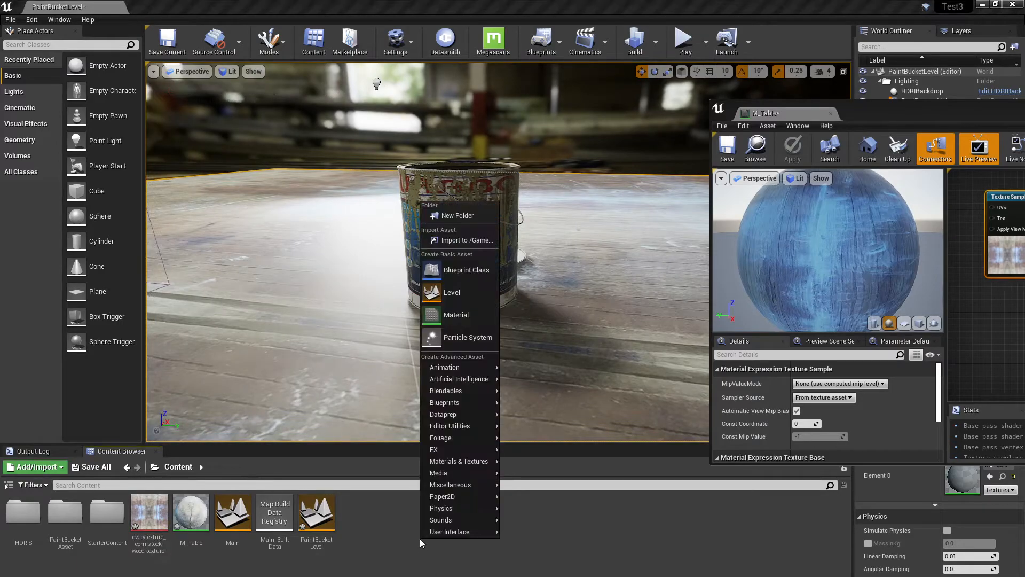
pyautogui.click(457, 238)
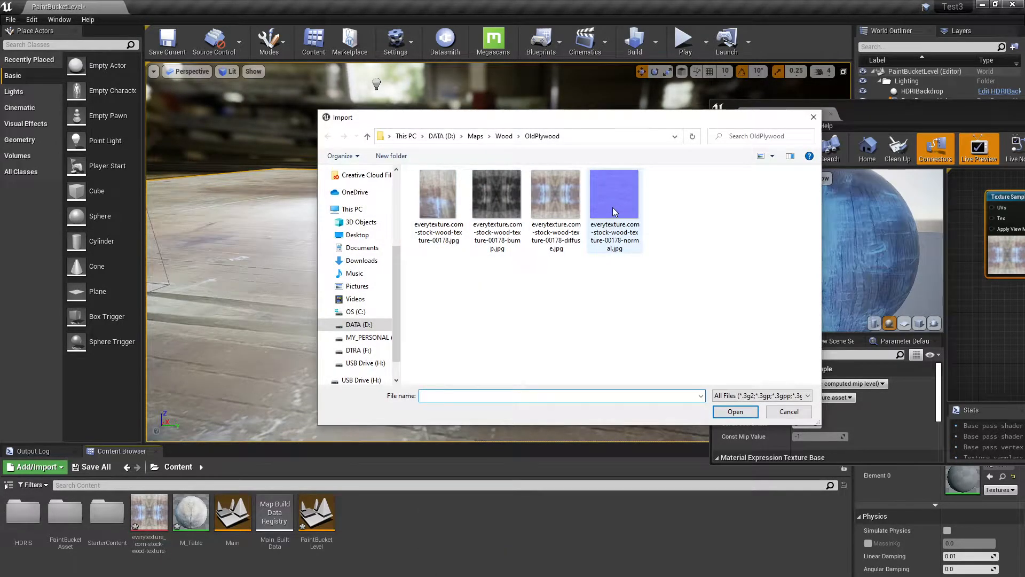
pyautogui.doubleClick(614, 212)
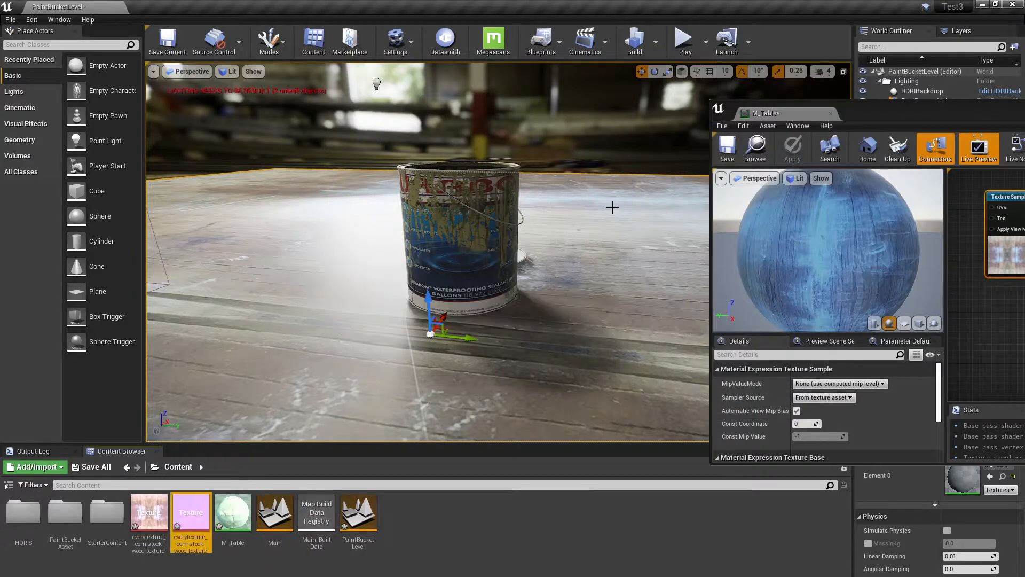
# - Add the wood normal map to the M_Table graph, connect its RGB output to Normal and apply the material to check the plane
pyautogui.moveTo(184, 519); pyautogui.dragTo(996, 327)
pyautogui.moveTo(949, 113); pyautogui.dragTo(427, 105)
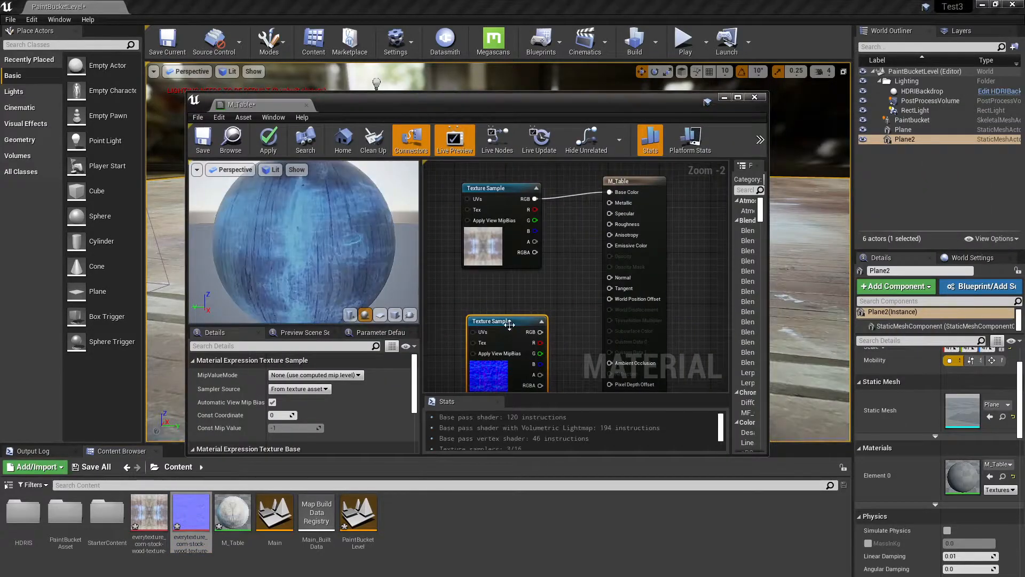
pyautogui.moveTo(514, 314); pyautogui.dragTo(613, 279)
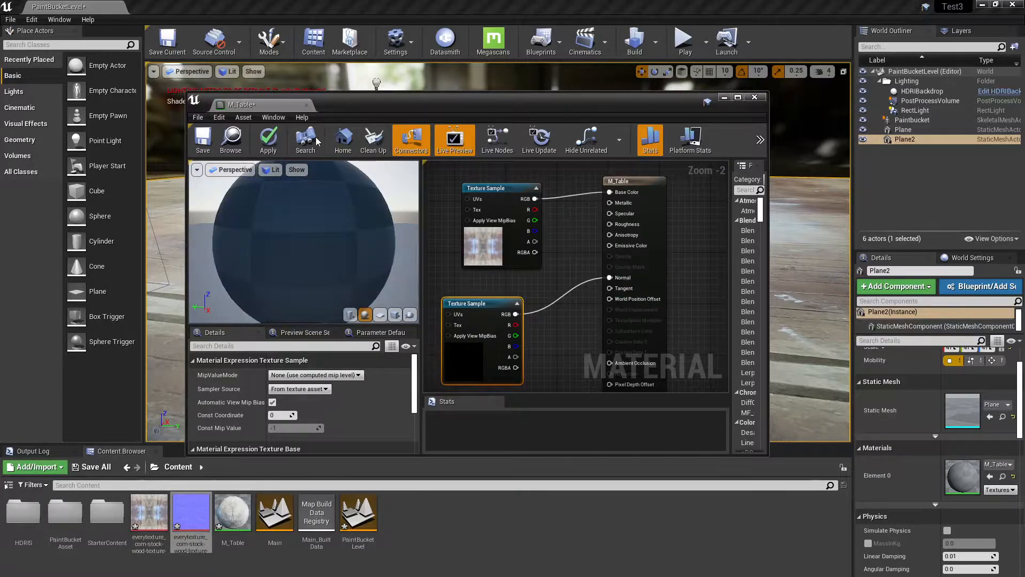
pyautogui.click(268, 140)
pyautogui.moveTo(404, 103); pyautogui.dragTo(903, 168)
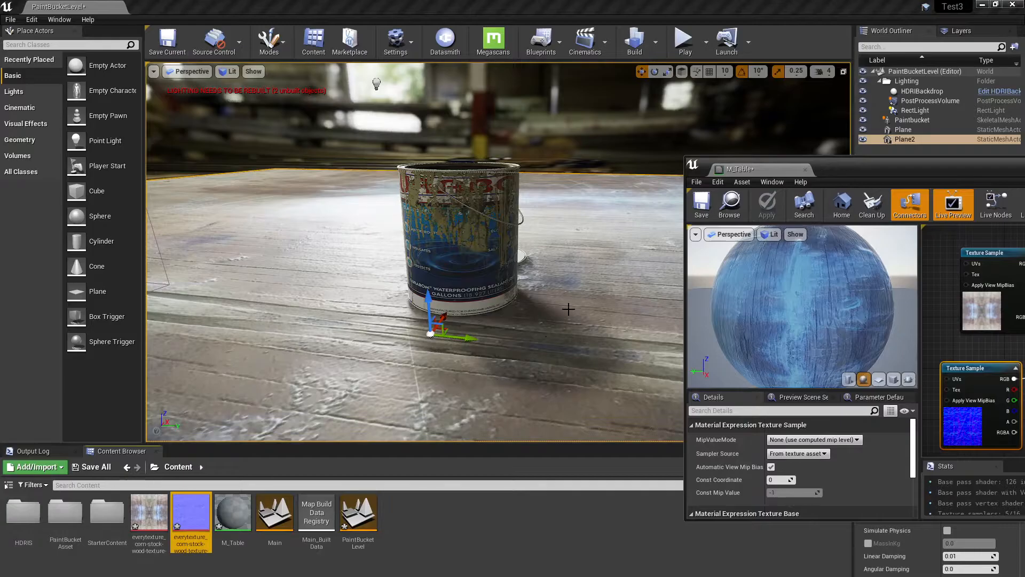
pyautogui.keyDown('alt'); pyautogui.moveTo(537, 363); pyautogui.dragTo(516, 367); pyautogui.keyUp('alt')
pyautogui.moveTo(415, 252)
pyautogui.keyDown('alt'); pyautogui.mouseDown()
pyautogui.moveTo(382, 256)
pyautogui.moveTo(483, 238)
pyautogui.mouseUp(); pyautogui.keyUp('alt')
# - Spread the two texture nodes apart, add a constant between them with value 1.0 and connect it to Specular
pyautogui.moveTo(866, 171); pyautogui.dragTo(579, 178)
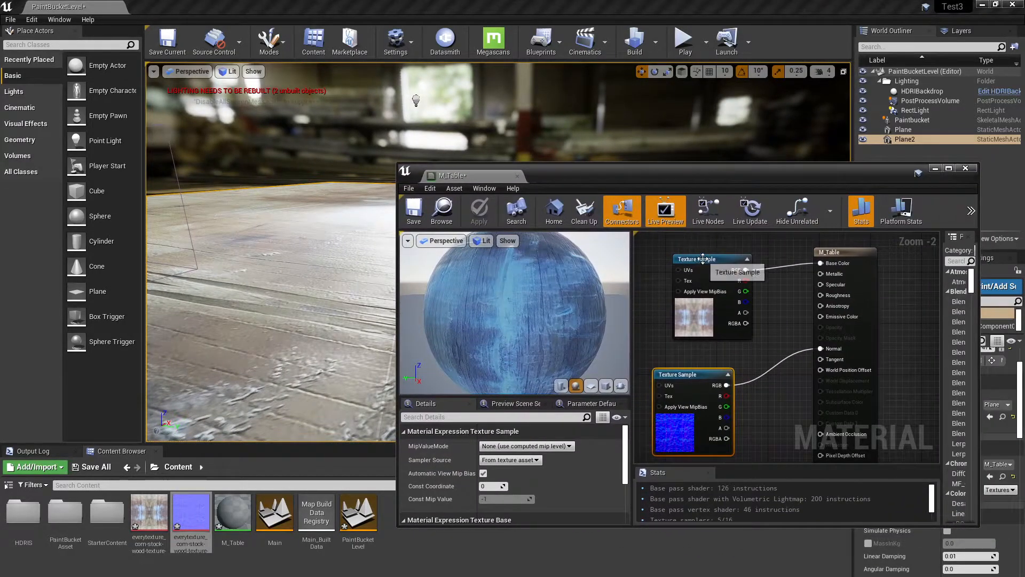
pyautogui.moveTo(703, 258); pyautogui.dragTo(664, 224)
pyautogui.moveTo(689, 393); pyautogui.dragTo(703, 417)
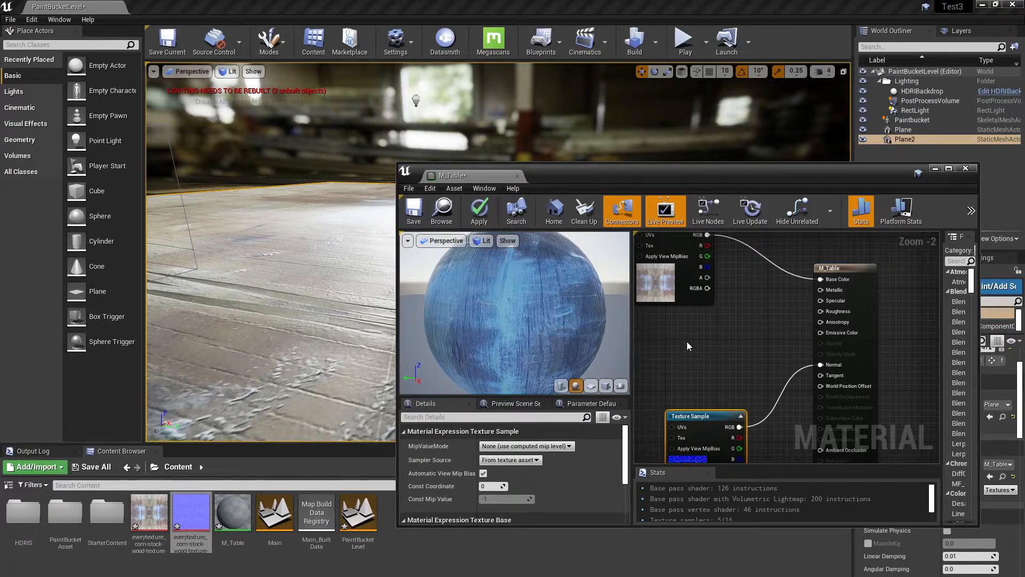
pyautogui.click(677, 332)
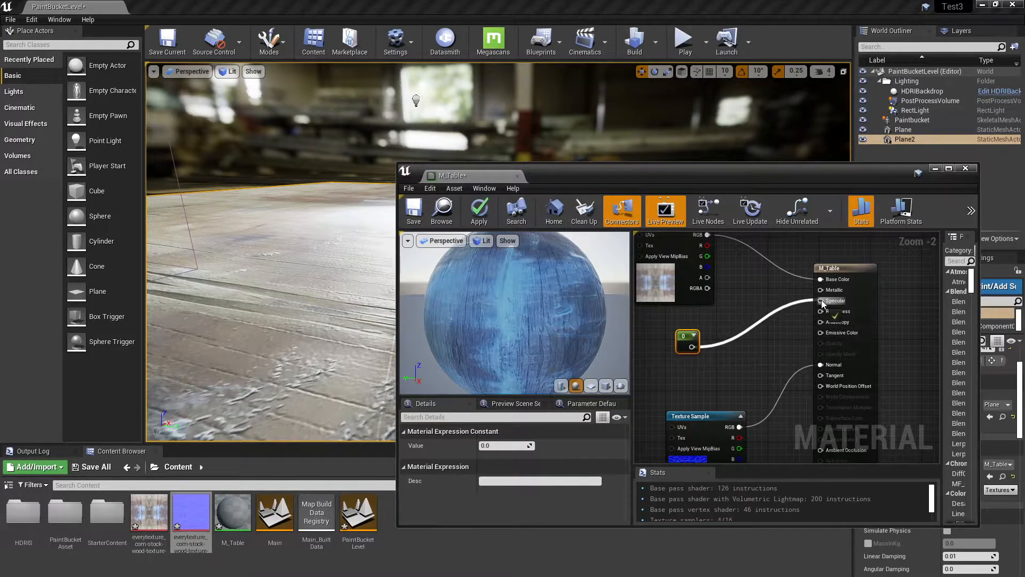
pyautogui.moveTo(822, 300); pyautogui.dragTo(821, 300)
pyautogui.click(499, 445)
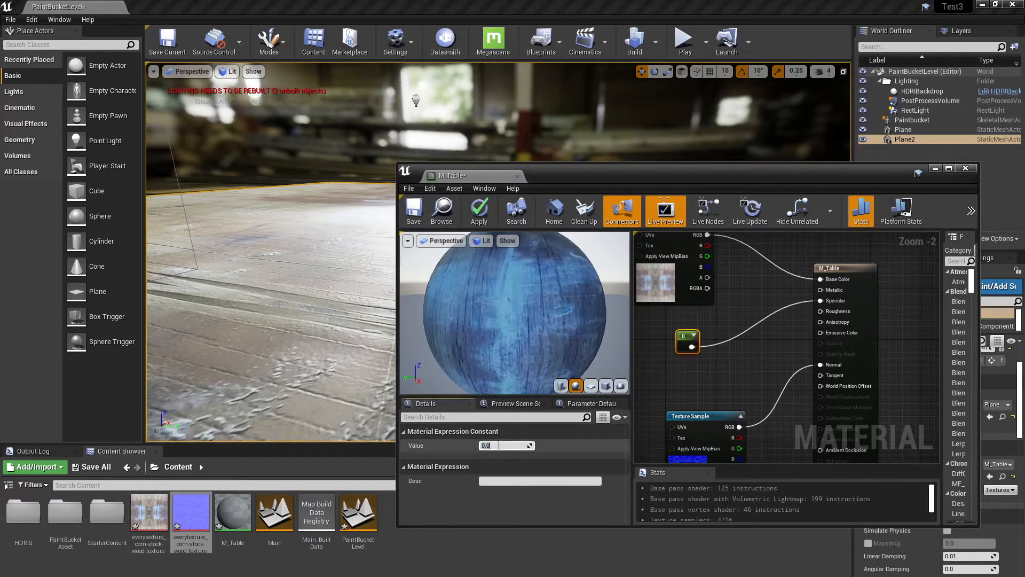
pyautogui.press('Return')
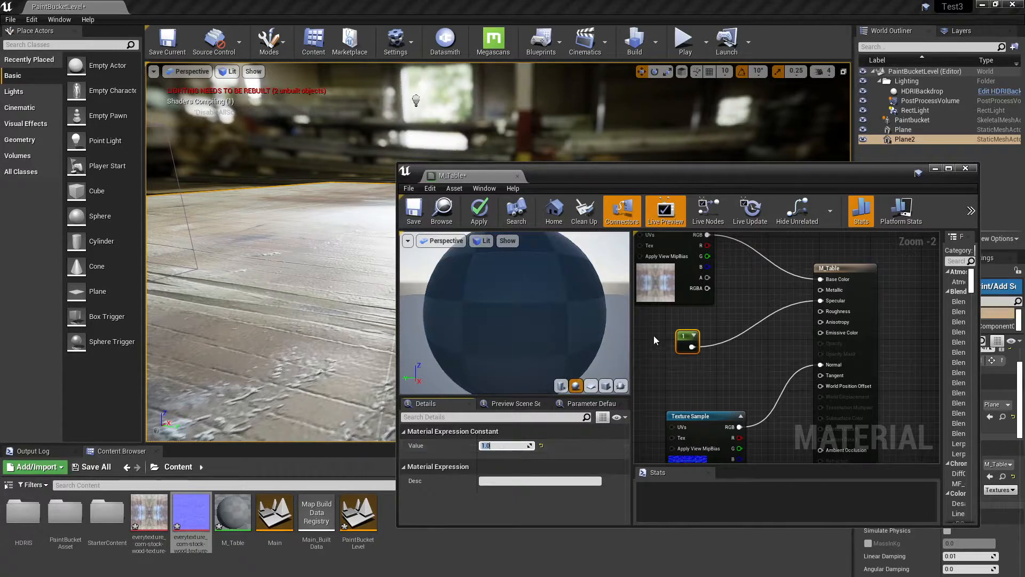
# - Add a second constant with value 0 connected to Roughness, apply the material and inspect the reflections on the plane
pyautogui.click(676, 318)
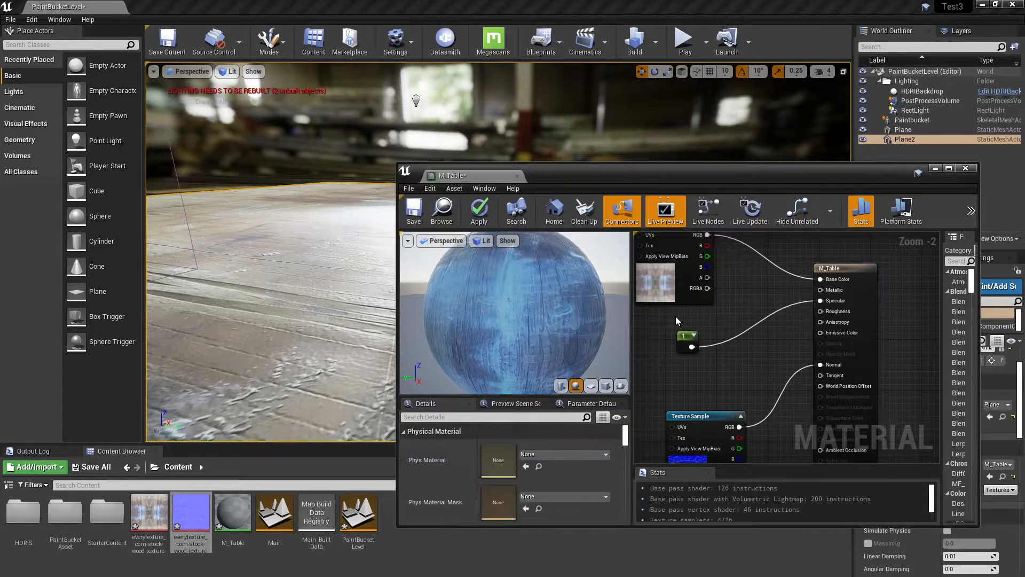
pyautogui.click(696, 387)
pyautogui.moveTo(707, 394); pyautogui.dragTo(821, 314)
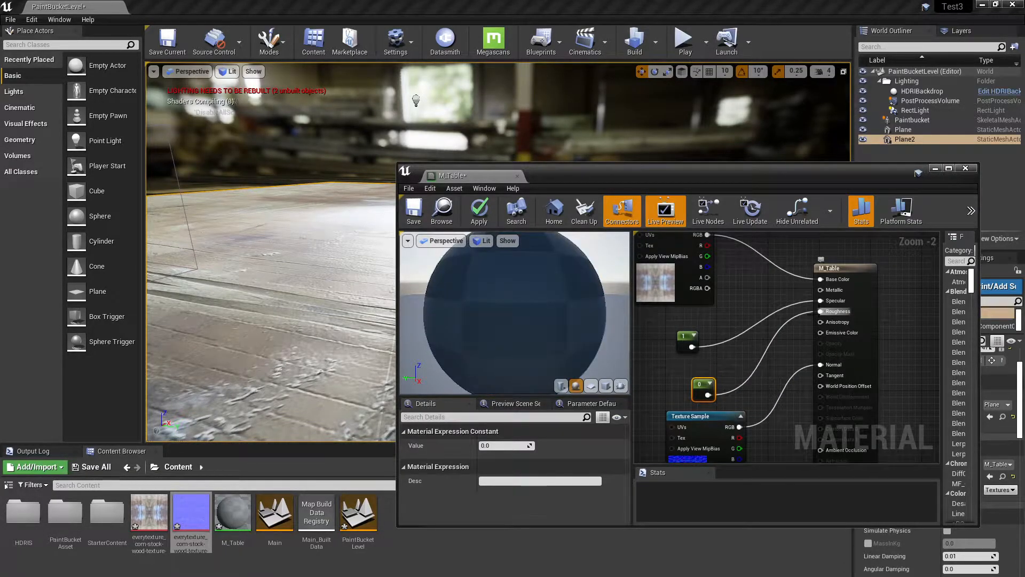
pyautogui.click(477, 211)
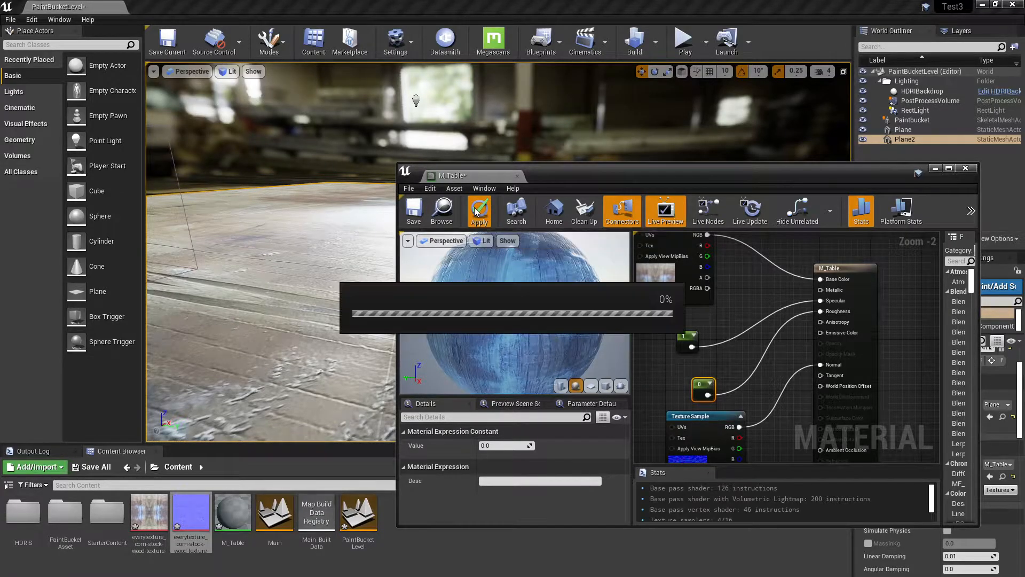
pyautogui.moveTo(587, 176); pyautogui.dragTo(888, 203)
pyautogui.moveTo(512, 374)
pyautogui.keyDown('alt'); pyautogui.mouseDown()
pyautogui.moveTo(534, 376)
pyautogui.moveTo(555, 406)
pyautogui.moveTo(588, 409)
pyautogui.moveTo(619, 374)
pyautogui.moveTo(676, 353)
pyautogui.moveTo(539, 387)
pyautogui.moveTo(548, 411)
pyautogui.moveTo(593, 377)
pyautogui.moveTo(660, 358)
pyautogui.moveTo(625, 384)
pyautogui.moveTo(577, 389)
pyautogui.moveTo(550, 412)
pyautogui.moveTo(585, 395)
pyautogui.moveTo(545, 369)
pyautogui.mouseUp(); pyautogui.keyUp('alt')
# - Set the roughness constant of M_Table to 0.5, apply the material and inspect the reflections on the plane around the bucket
pyautogui.moveTo(854, 212); pyautogui.dragTo(733, 160)
pyautogui.click(879, 357)
pyautogui.click(879, 359)
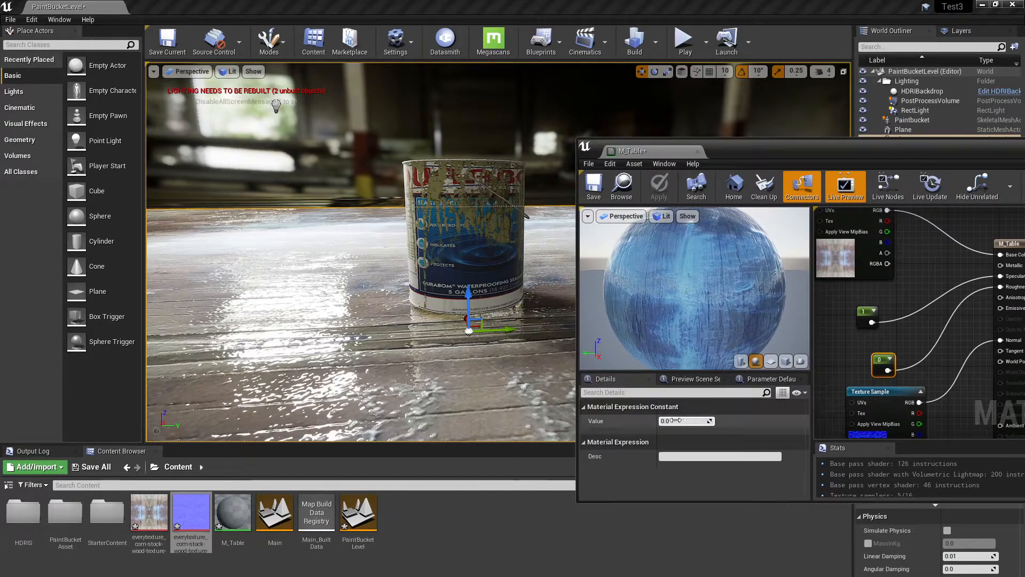
pyautogui.write('0.5')
pyautogui.press('Return')
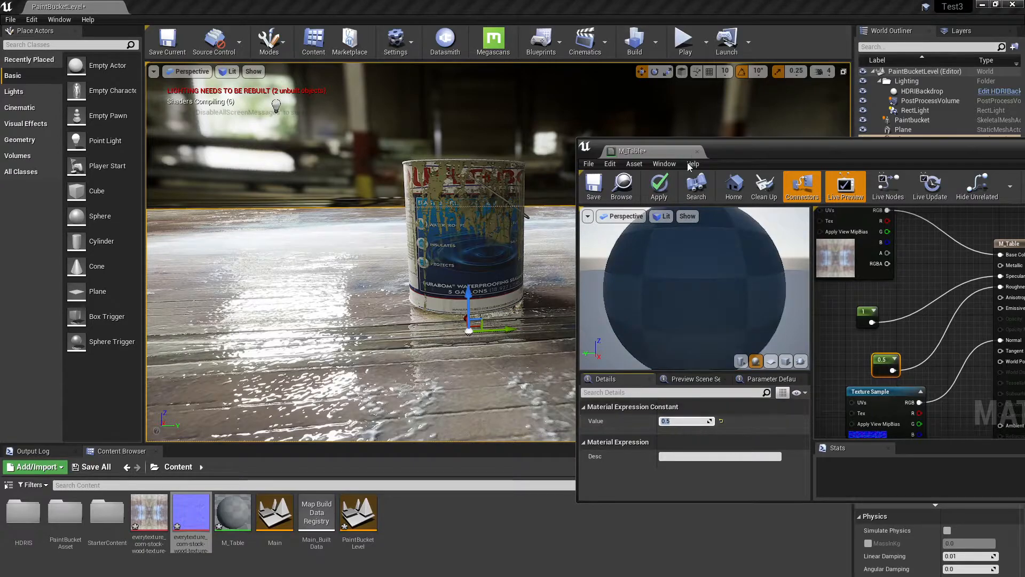
pyautogui.click(660, 198)
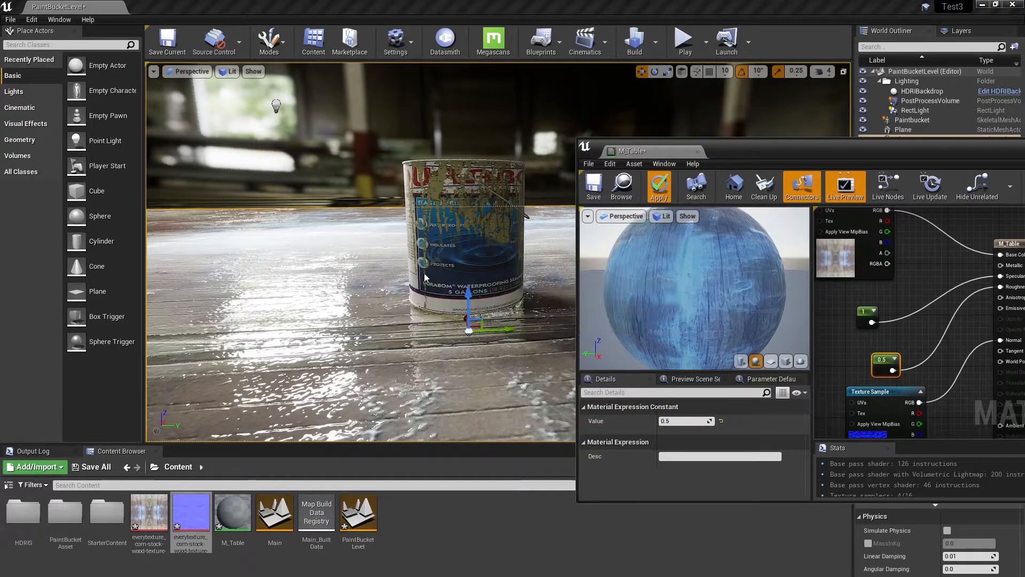
pyautogui.moveTo(382, 332)
pyautogui.keyDown('alt'); pyautogui.mouseDown()
pyautogui.moveTo(340, 374)
pyautogui.moveTo(329, 343)
pyautogui.moveTo(372, 336)
pyautogui.moveTo(404, 375)
pyautogui.moveTo(457, 353)
pyautogui.moveTo(420, 321)
pyautogui.moveTo(398, 332)
pyautogui.moveTo(377, 321)
pyautogui.moveTo(366, 332)
pyautogui.moveTo(395, 324)
pyautogui.moveTo(342, 349)
pyautogui.mouseUp(); pyautogui.keyUp('alt')
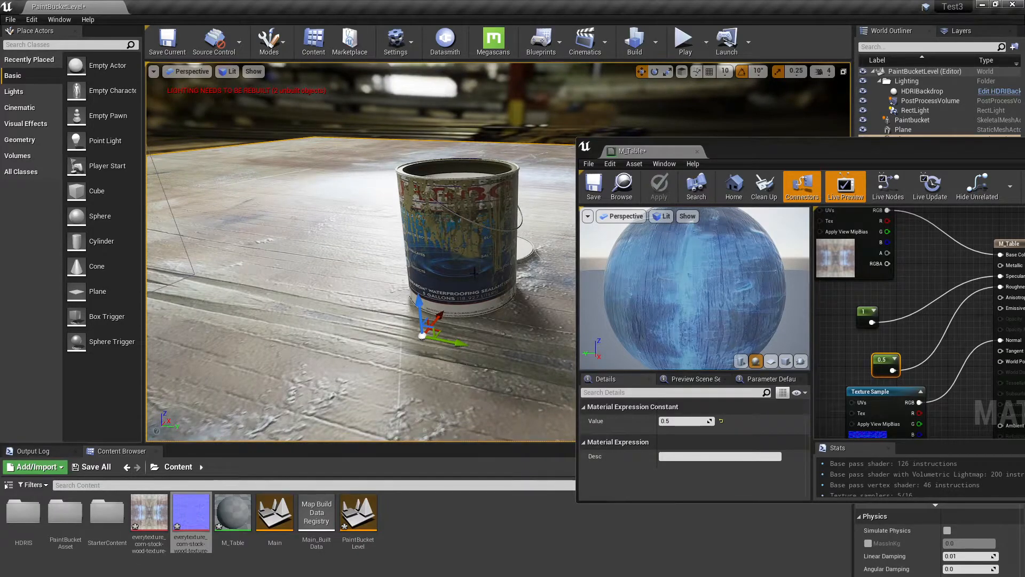
pyautogui.moveTo(770, 146); pyautogui.dragTo(260, 358)
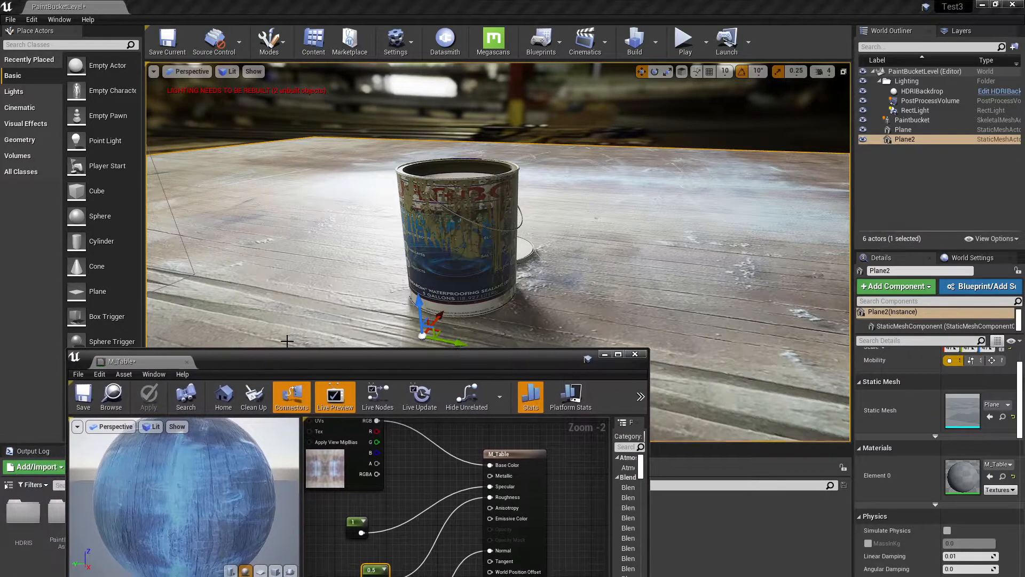
pyautogui.moveTo(472, 356); pyautogui.dragTo(478, 401)
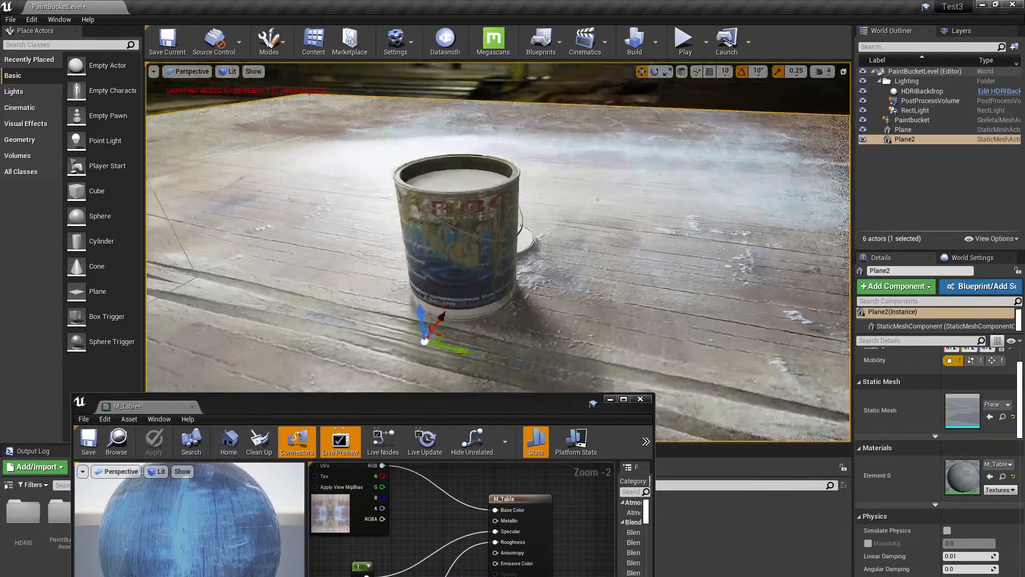
pyautogui.moveTo(428, 267)
pyautogui.keyDown('alt'); pyautogui.mouseDown()
pyautogui.moveTo(492, 201)
pyautogui.moveTo(443, 230)
pyautogui.mouseUp(); pyautogui.keyUp('alt')
pyautogui.keyDown('alt'); pyautogui.moveTo(593, 320); pyautogui.dragTo(615, 331); pyautogui.keyUp('alt')
# - Create a folder named Concrete in Content and open it
pyautogui.moveTo(508, 409); pyautogui.dragTo(1024, 173)
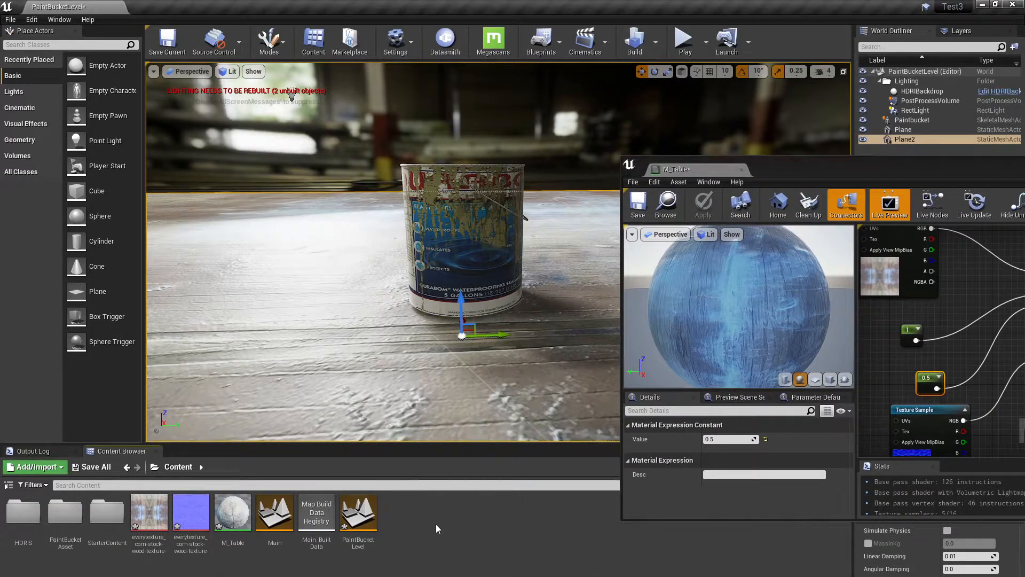
pyautogui.rightClick(436, 523)
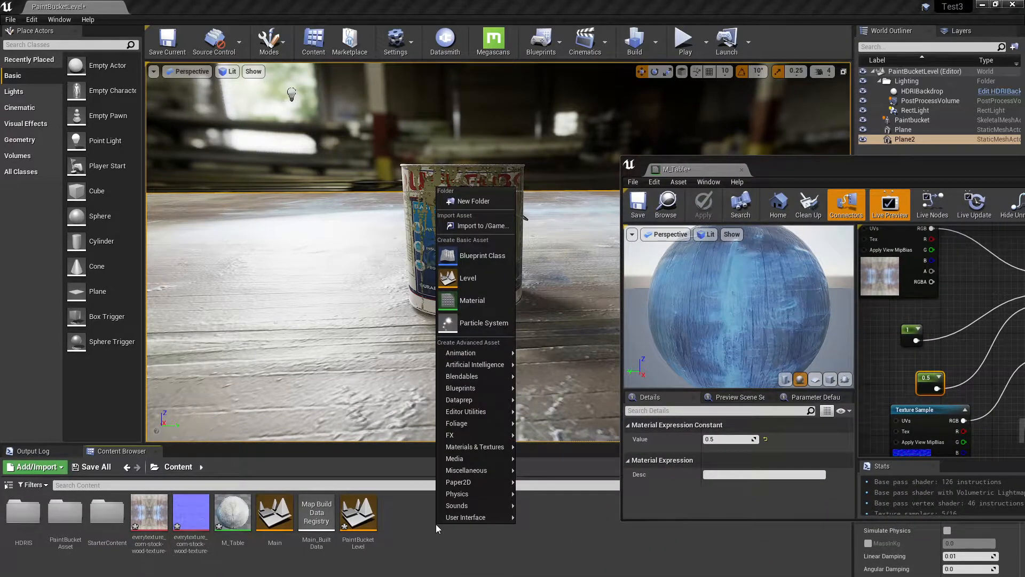
pyautogui.click(470, 201)
pyautogui.write('Concrete')
pyautogui.press('Return')
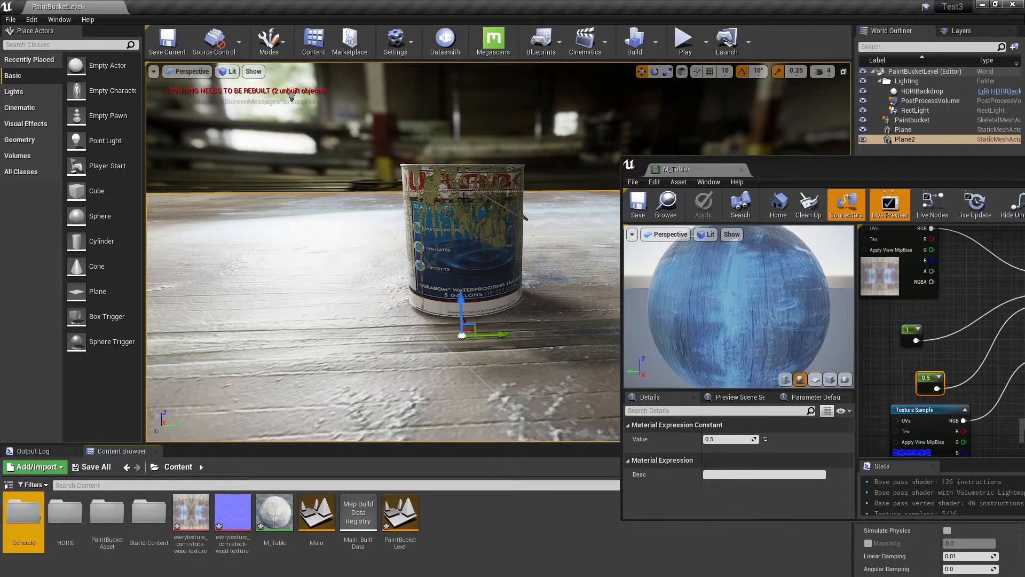
pyautogui.press('Return')
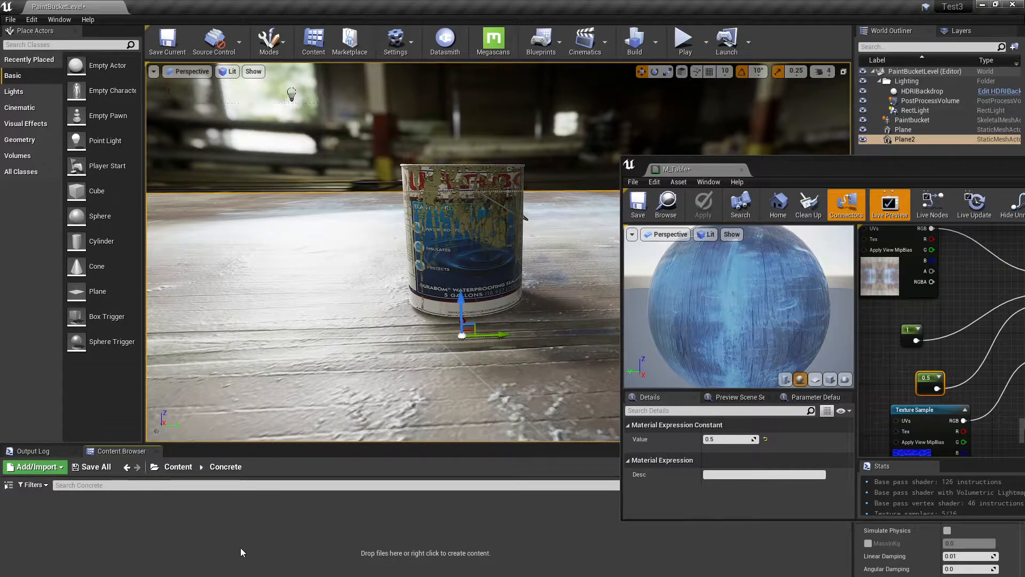
# - Start an import into the Concrete folder and browse to Megascans Library > Downloaded > surface on drive D
pyautogui.rightClick(241, 546)
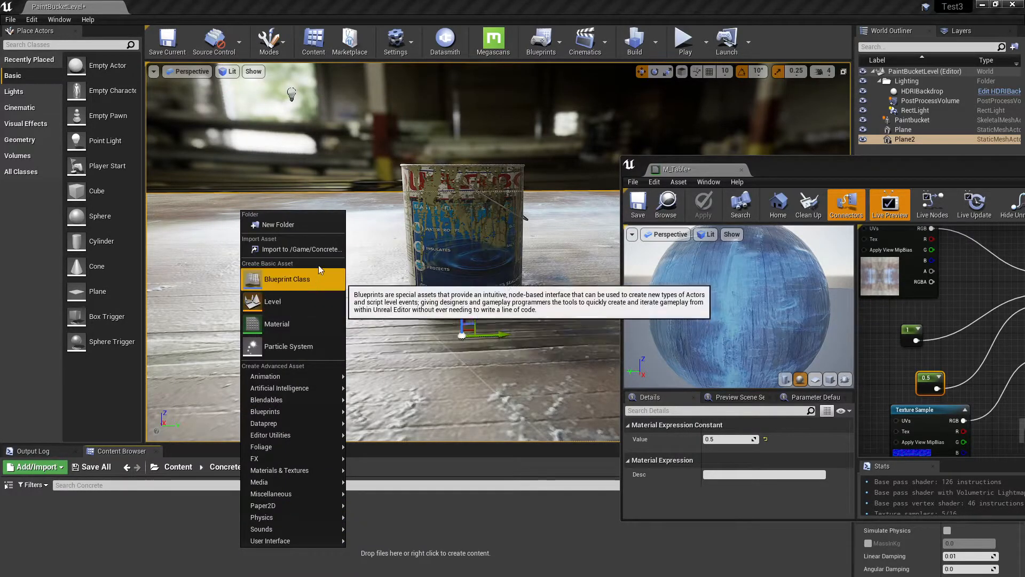
pyautogui.click(284, 248)
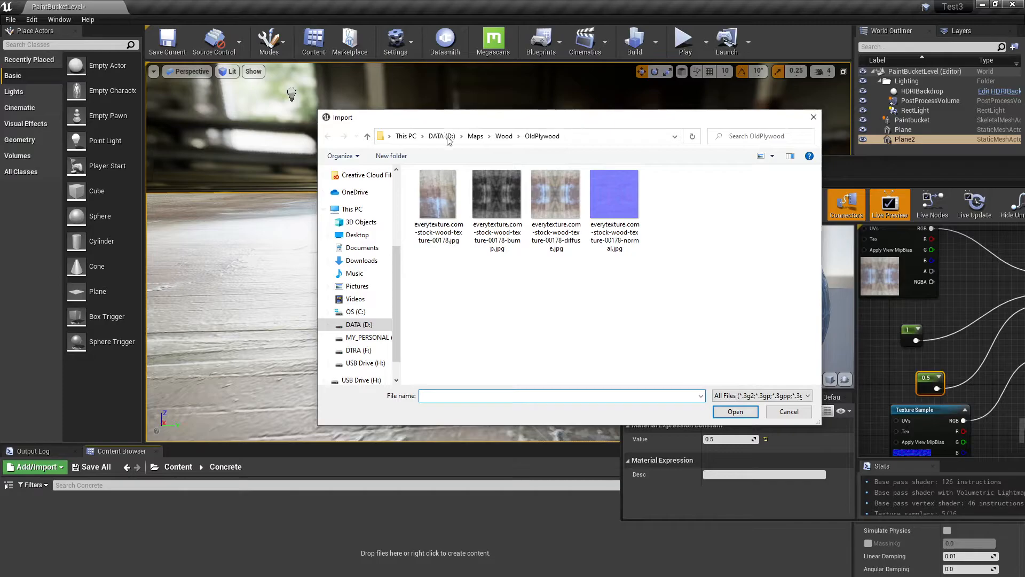
pyautogui.click(448, 137)
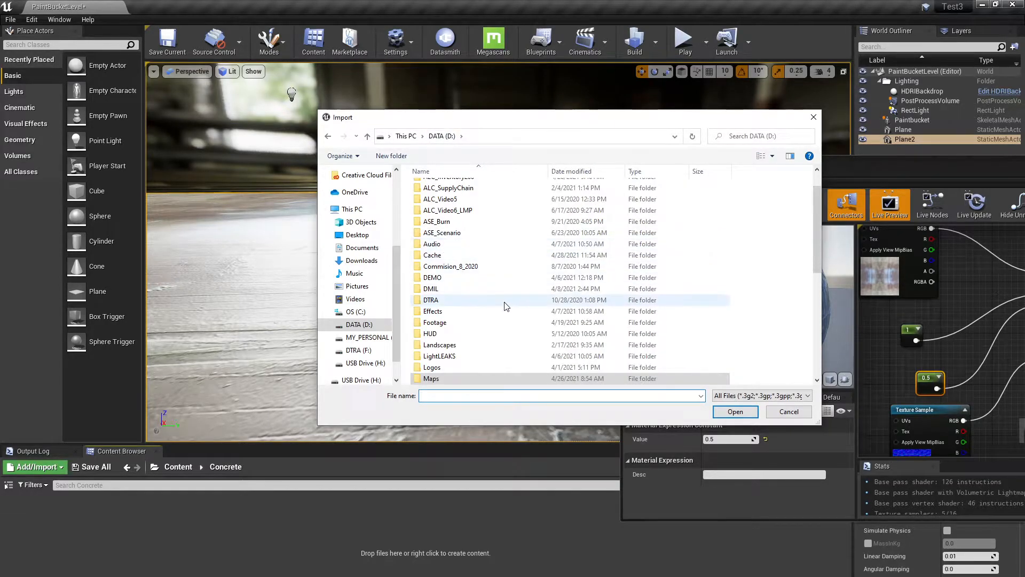
pyautogui.scroll(-4, 502, 299)
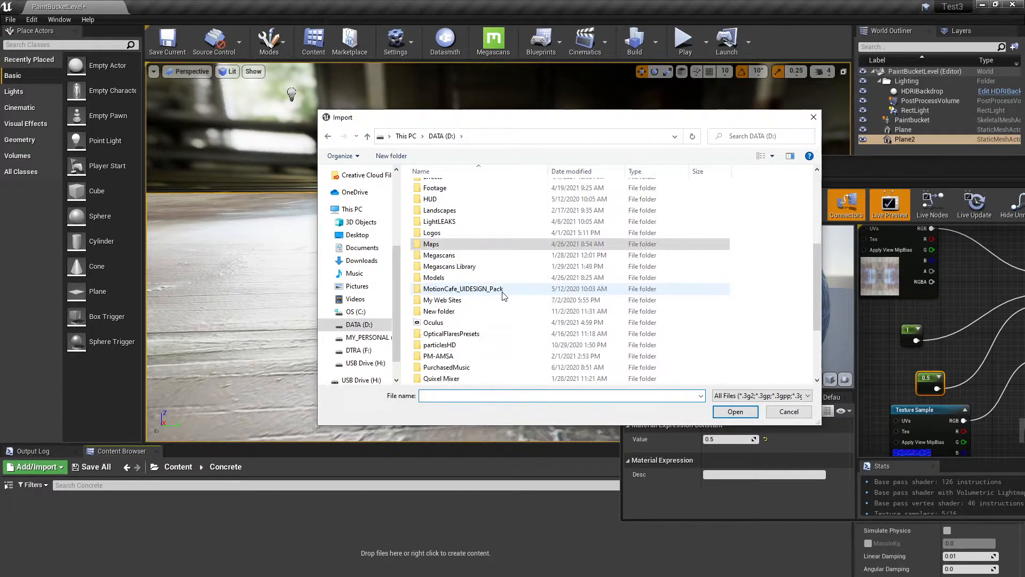
pyautogui.doubleClick(461, 267)
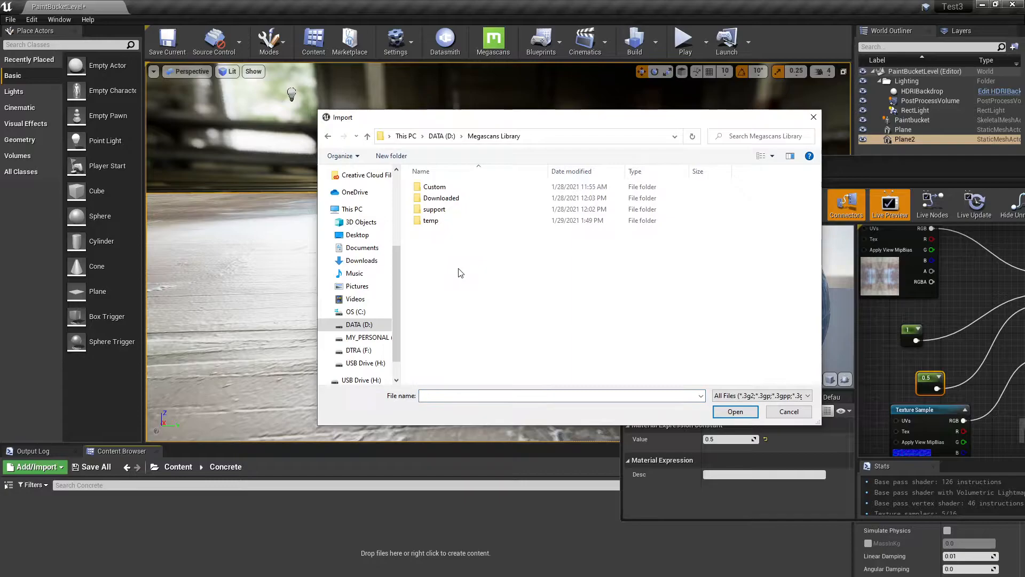
pyautogui.doubleClick(442, 198)
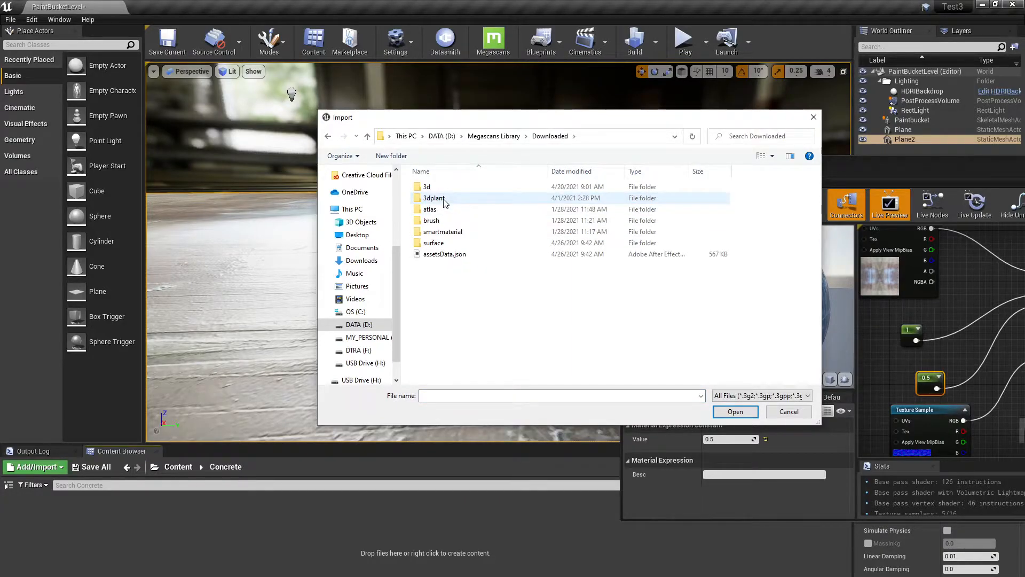
pyautogui.doubleClick(437, 243)
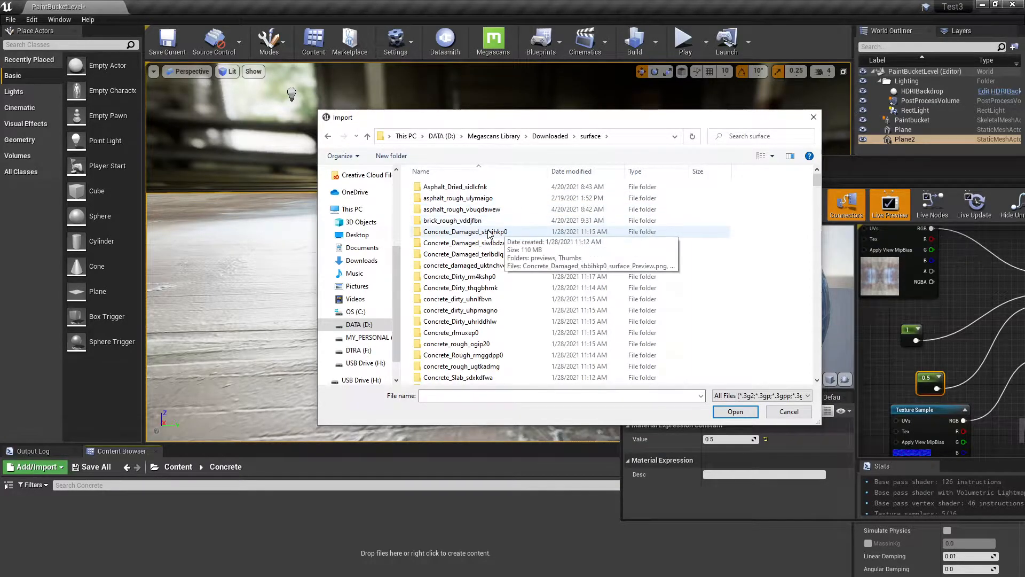
# - Sort the surfaces by modified date and import the 4K Albedo, Normal and Roughness JPGs from concrete_damaged_uktnchvew
pyautogui.click(576, 171)
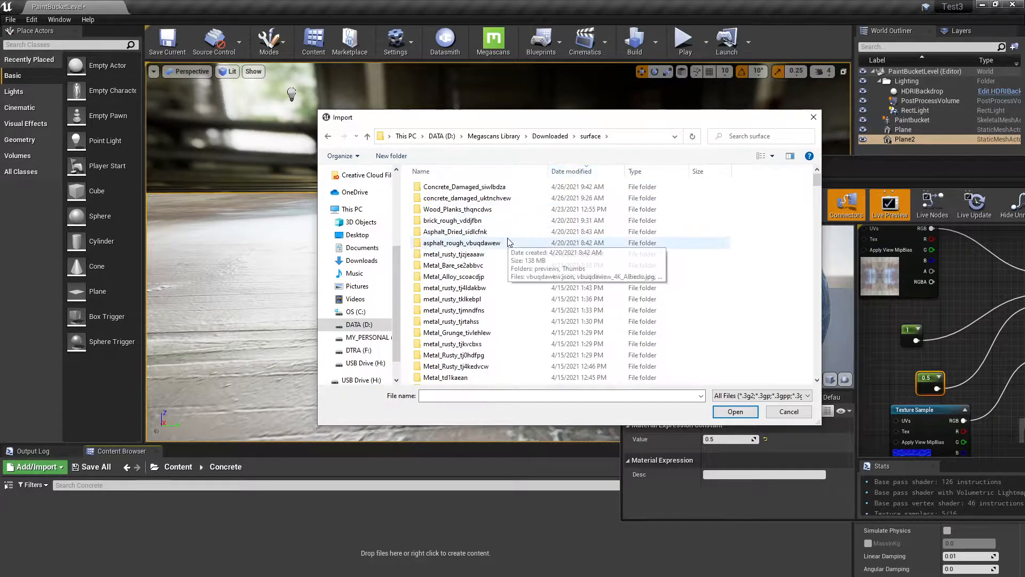
pyautogui.doubleClick(478, 187)
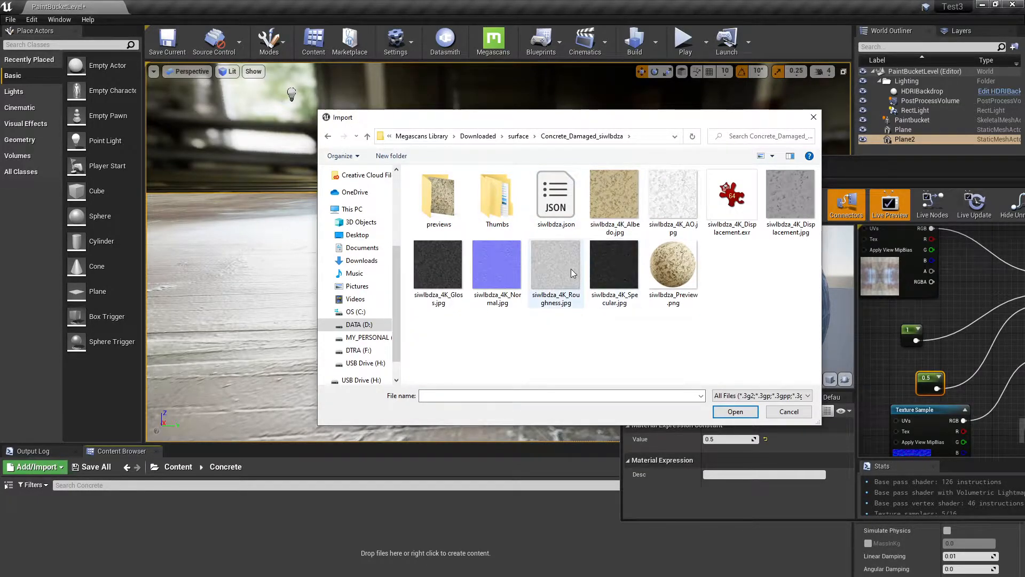
pyautogui.click(519, 137)
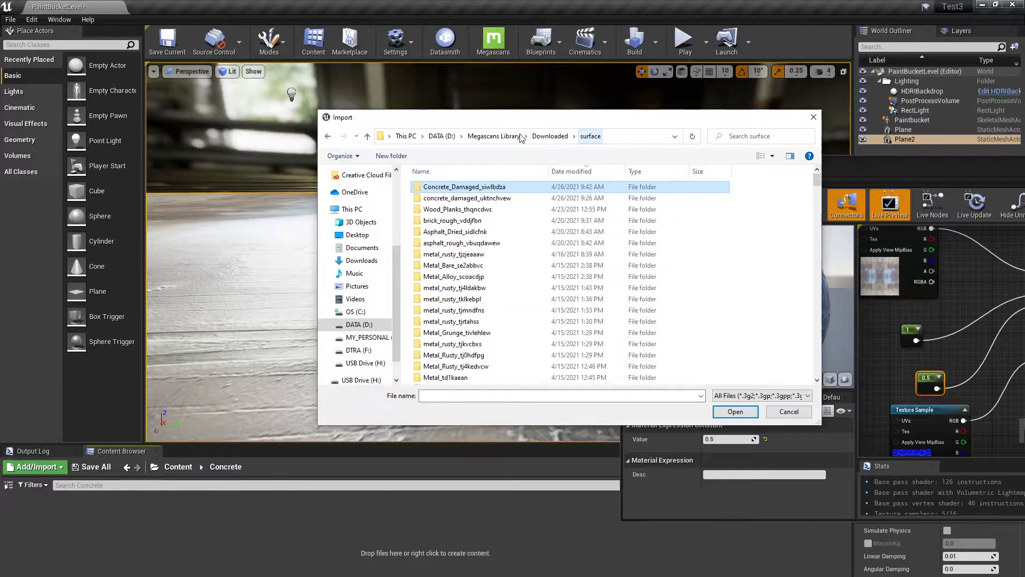
pyautogui.doubleClick(484, 198)
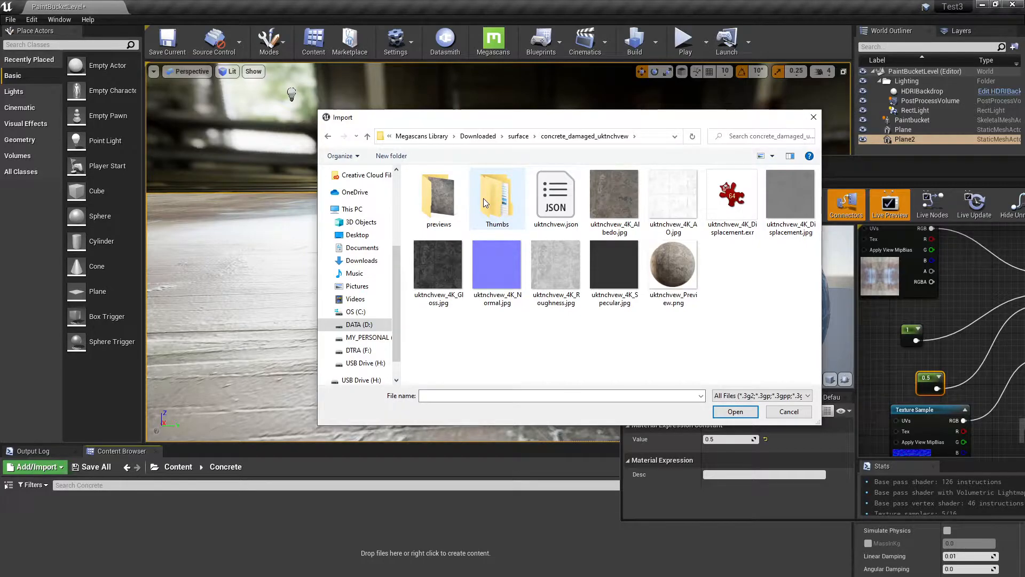
pyautogui.click(612, 193)
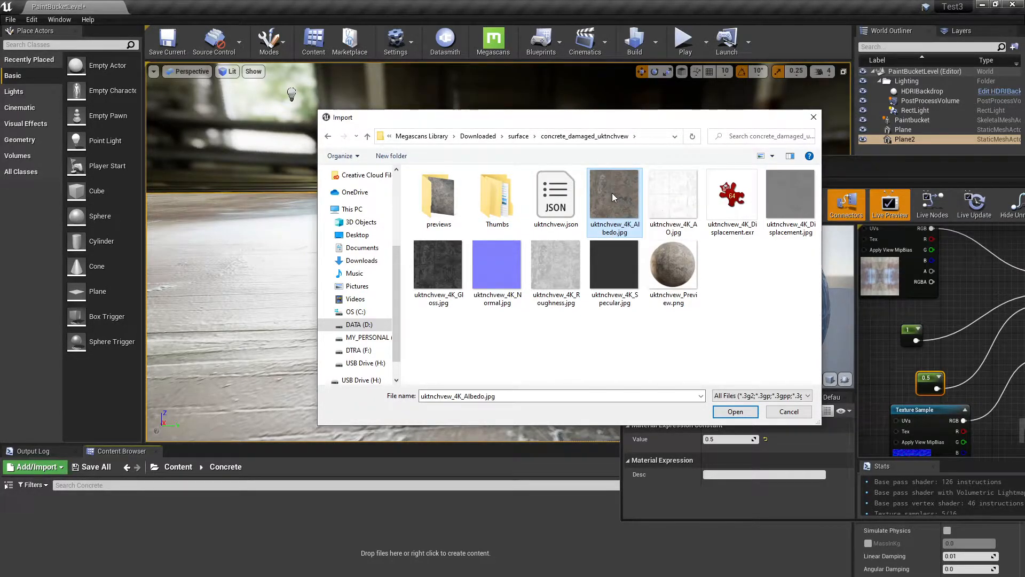
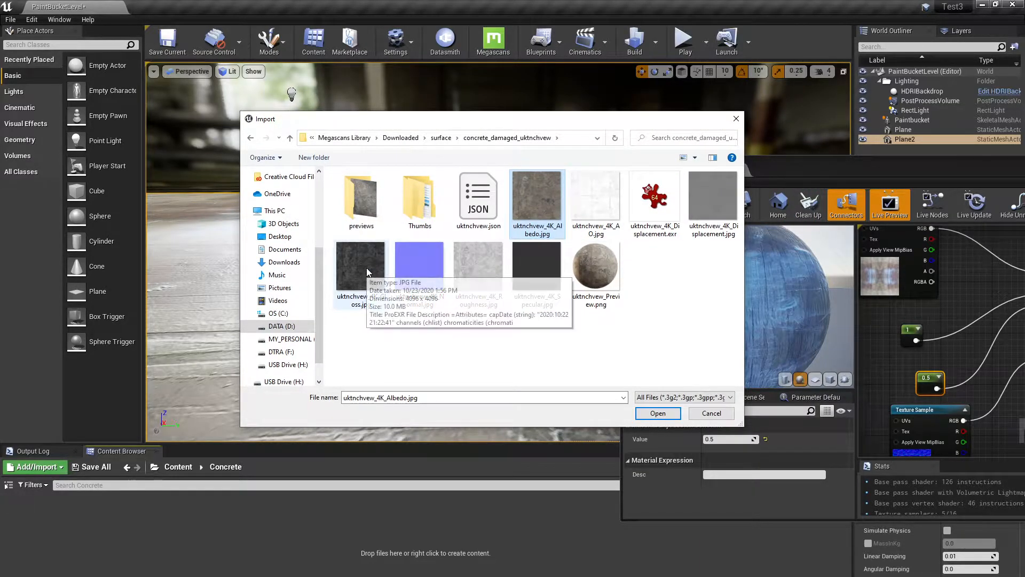
pyautogui.keyDown('ctrl'); pyautogui.click(427, 265); pyautogui.keyUp('ctrl')
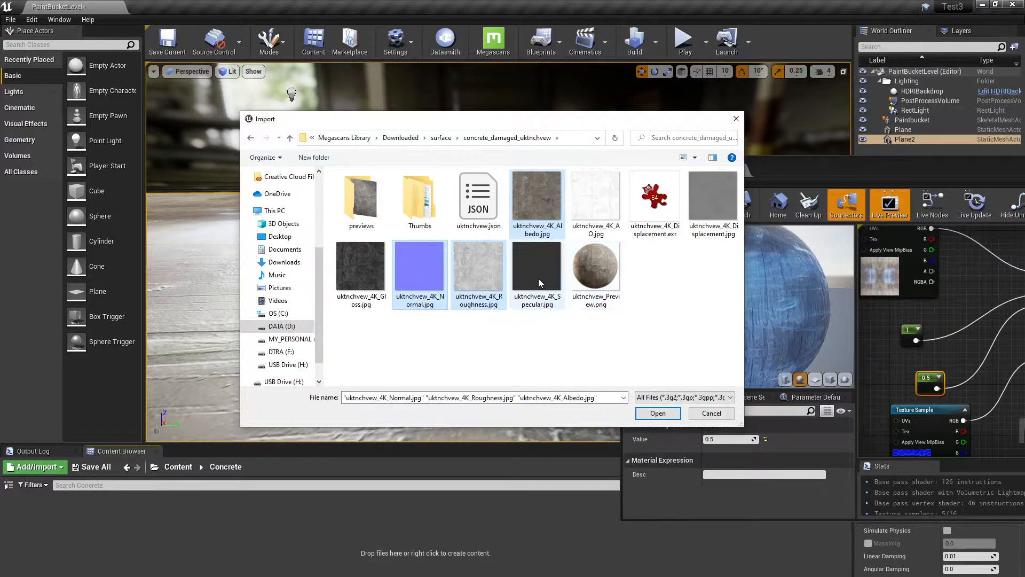
pyautogui.click(658, 414)
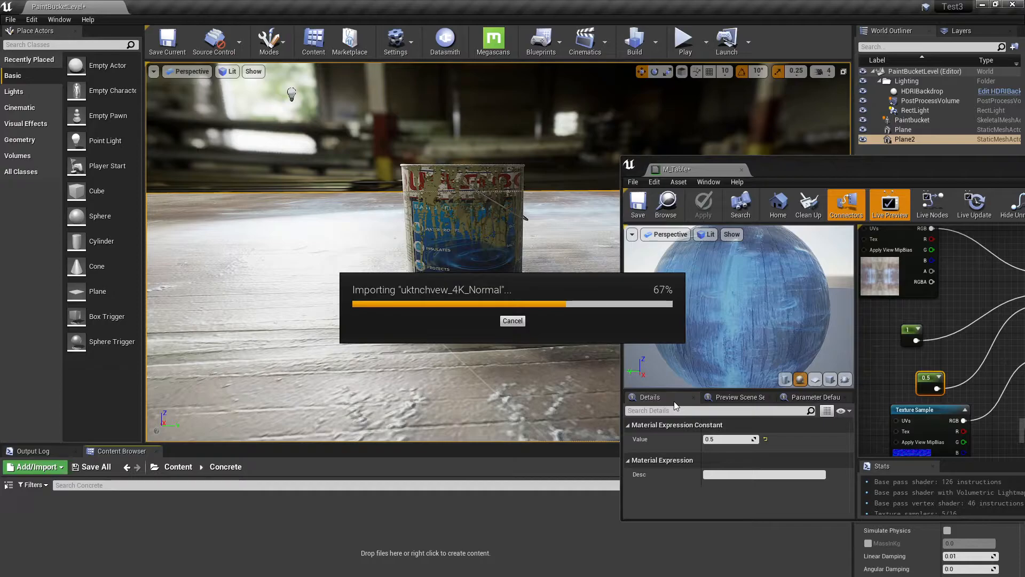
# - Enlarge the M_Table material editor and replace the Base Color sample's texture with uktnchvew_4K_Albedo
pyautogui.moveTo(828, 174); pyautogui.dragTo(539, 126)
pyautogui.scroll(1, 675, 229)
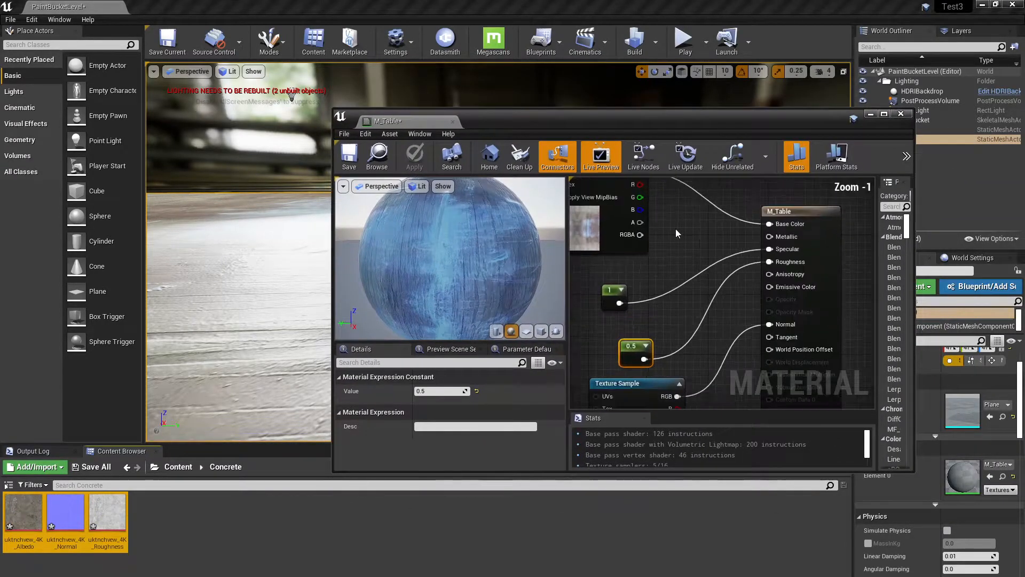
pyautogui.moveTo(764, 124); pyautogui.dragTo(704, 66)
pyautogui.moveTo(853, 425); pyautogui.dragTo(994, 534)
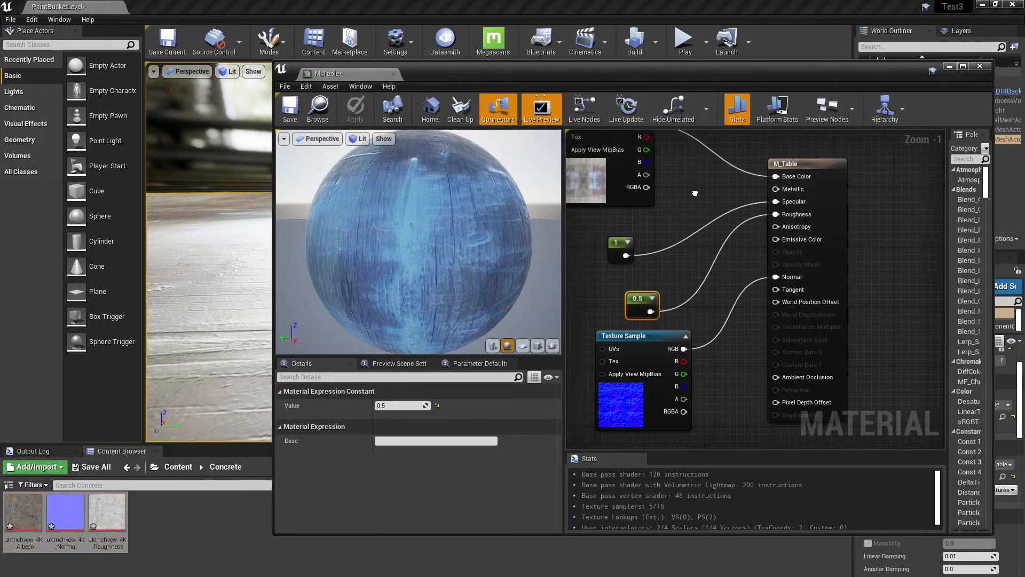
pyautogui.moveTo(691, 193); pyautogui.dragTo(756, 211, button='right')
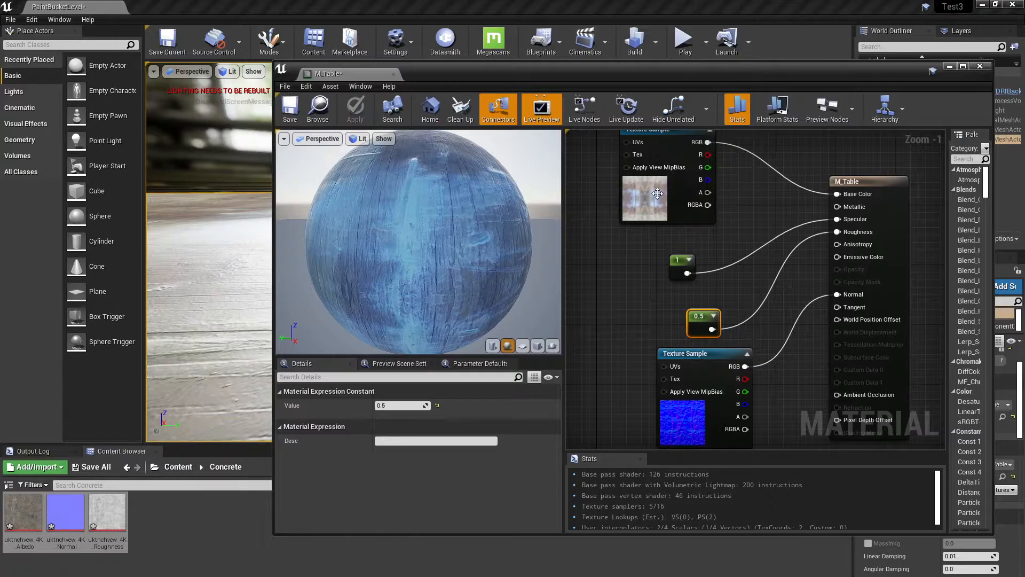
pyautogui.click(640, 198)
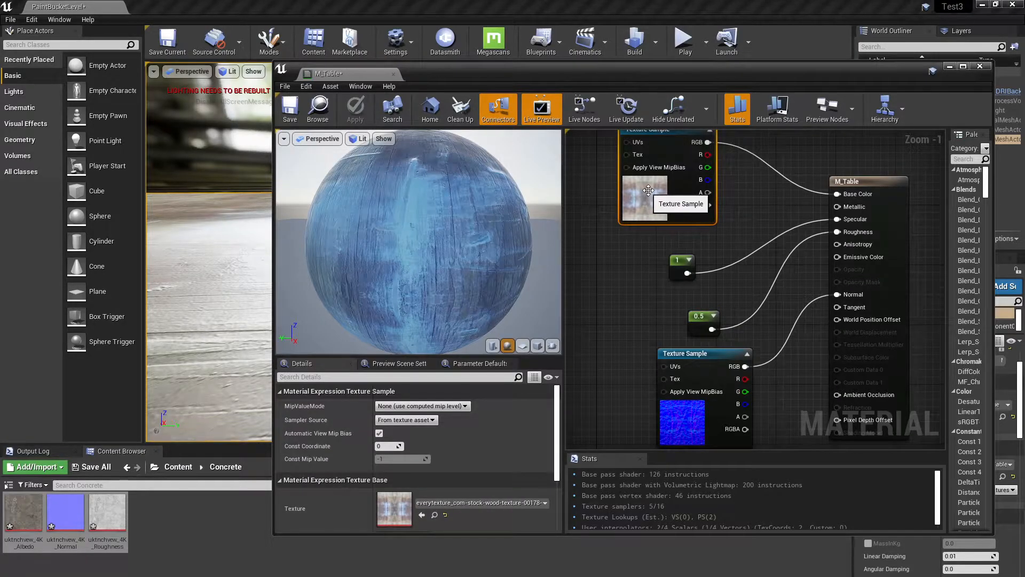
pyautogui.scroll(-1, 468, 454)
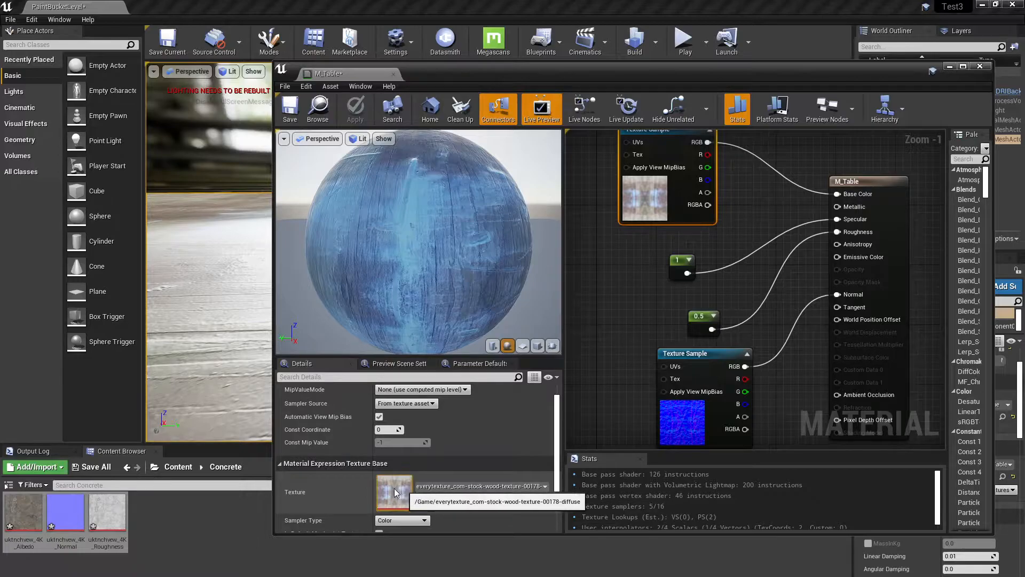
pyautogui.click(184, 502)
pyautogui.click(15, 517)
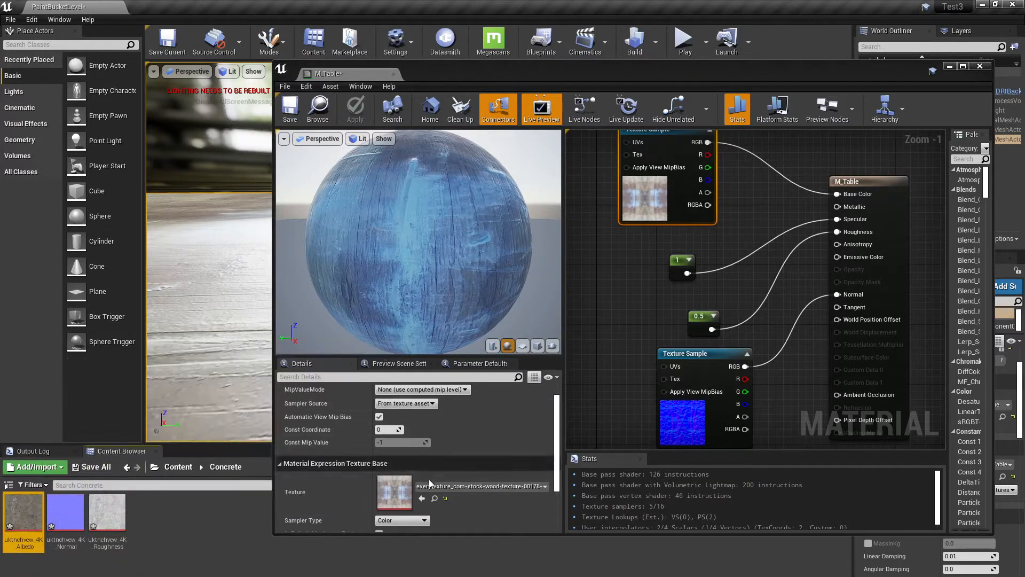
pyautogui.click(421, 497)
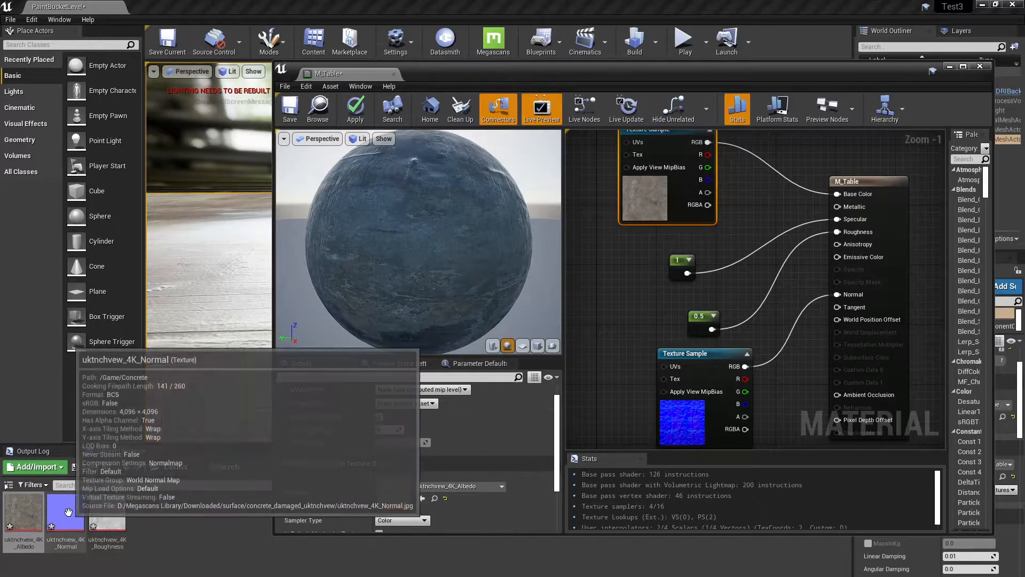
# - Replace the Normal sample's texture with uktnchvew_4K_Normal and move the 0.5 constant directly beneath the specular constant
pyautogui.click(689, 355)
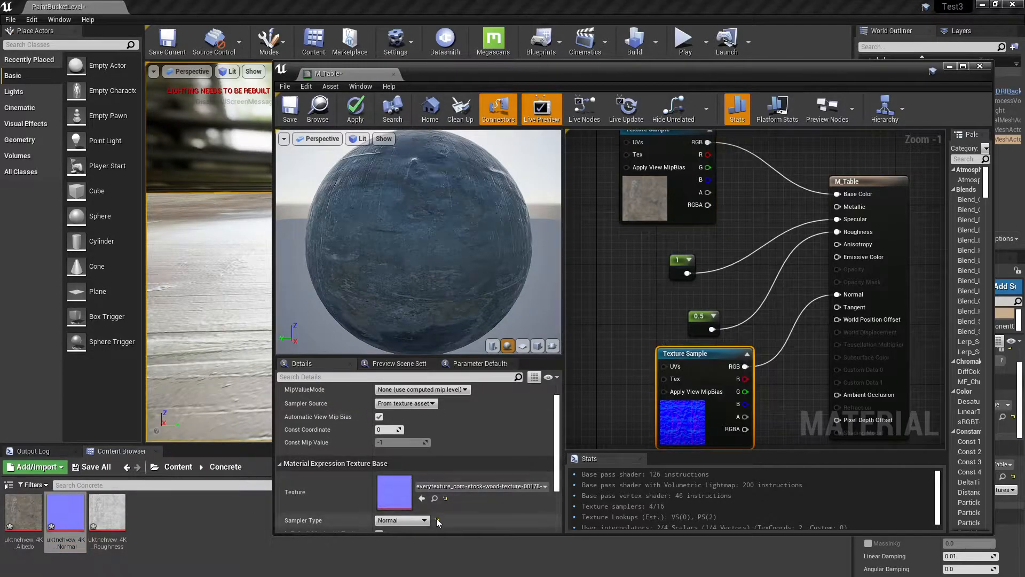
pyautogui.click(422, 497)
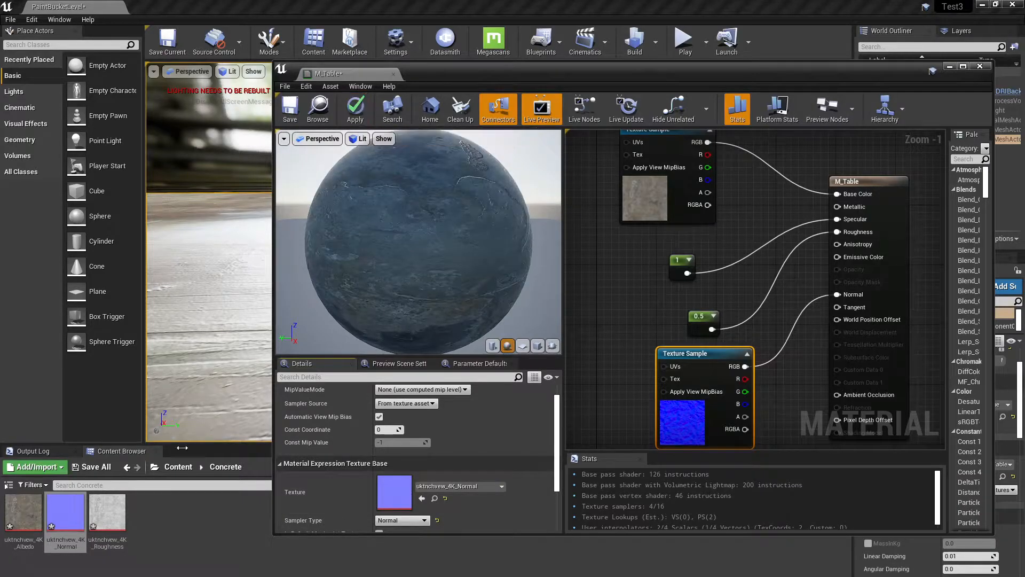
pyautogui.click(702, 318)
pyautogui.moveTo(699, 317); pyautogui.dragTo(676, 302)
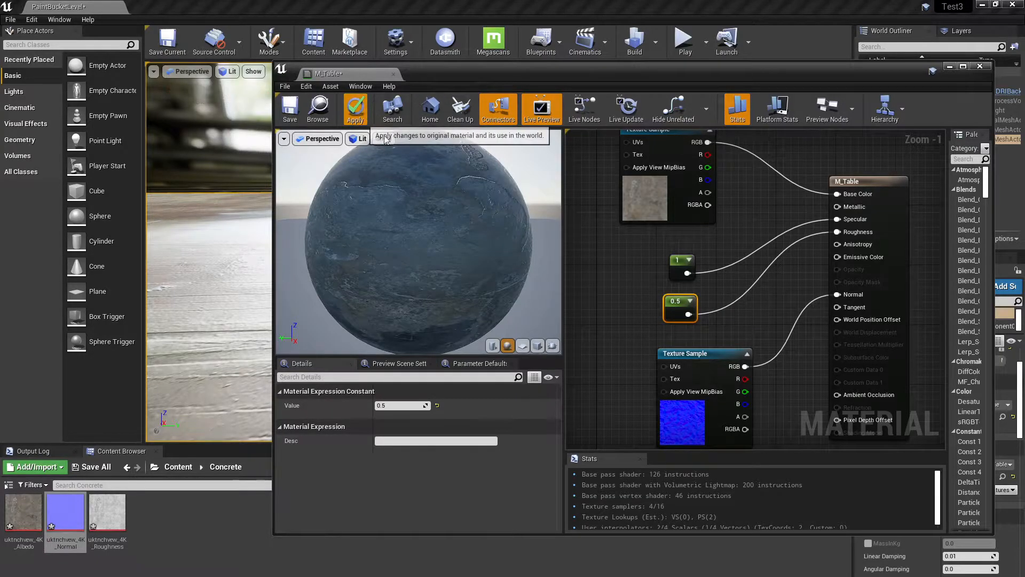
# - Apply the edited M_Table material and inspect the new concrete surface under the bucket in the level
pyautogui.click(364, 115)
pyautogui.moveTo(457, 70); pyautogui.dragTo(943, 130)
pyautogui.moveTo(568, 314)
pyautogui.keyDown('alt'); pyautogui.mouseDown()
pyautogui.moveTo(588, 337)
pyautogui.moveTo(678, 357)
pyautogui.moveTo(681, 373)
pyautogui.moveTo(625, 347)
pyautogui.moveTo(481, 240)
pyautogui.moveTo(496, 230)
pyautogui.moveTo(513, 235)
pyautogui.moveTo(555, 344)
pyautogui.mouseUp(); pyautogui.keyUp('alt')
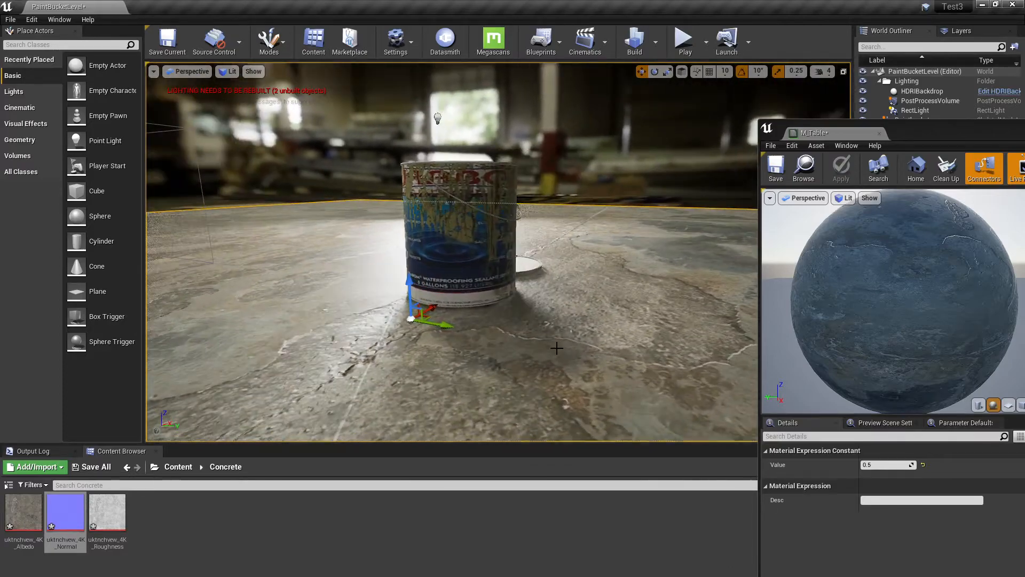
# - Add a texture sample of uktnchvew_4K_Roughness to the M_Table graph beside the Normal sample
pyautogui.moveTo(737, 89); pyautogui.dragTo(731, 85)
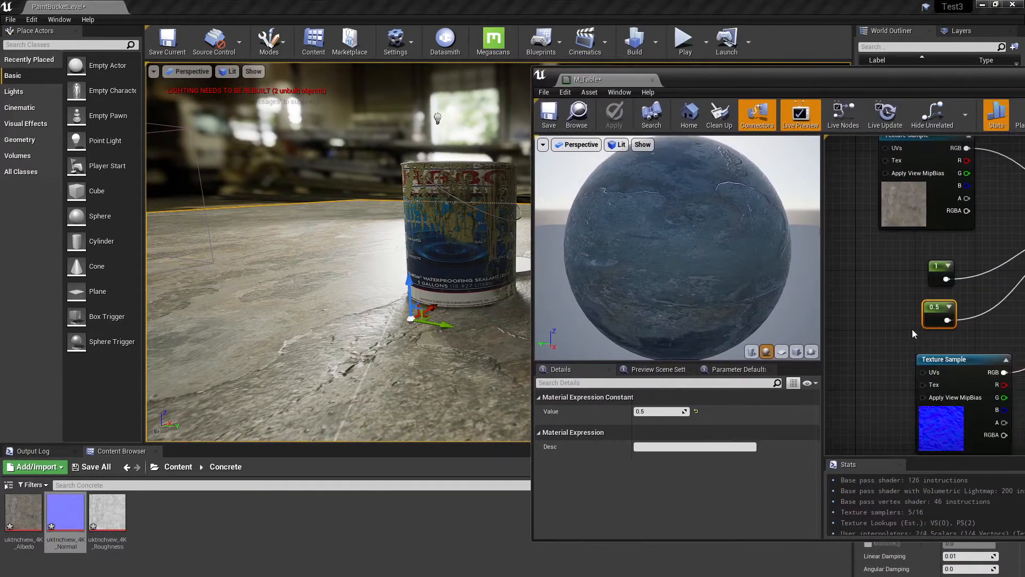
pyautogui.moveTo(108, 512); pyautogui.dragTo(845, 325)
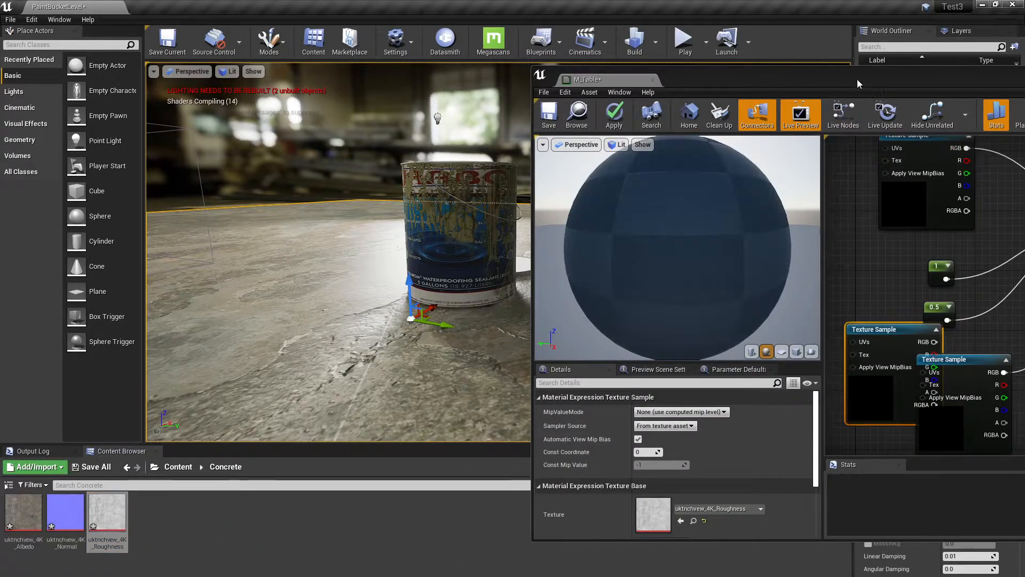
pyautogui.moveTo(860, 79); pyautogui.dragTo(445, 64)
# - Disconnect the 0.5 constant from Roughness and wire the roughness texture sample's RGB output there instead
pyautogui.moveTo(520, 292); pyautogui.dragTo(483, 283)
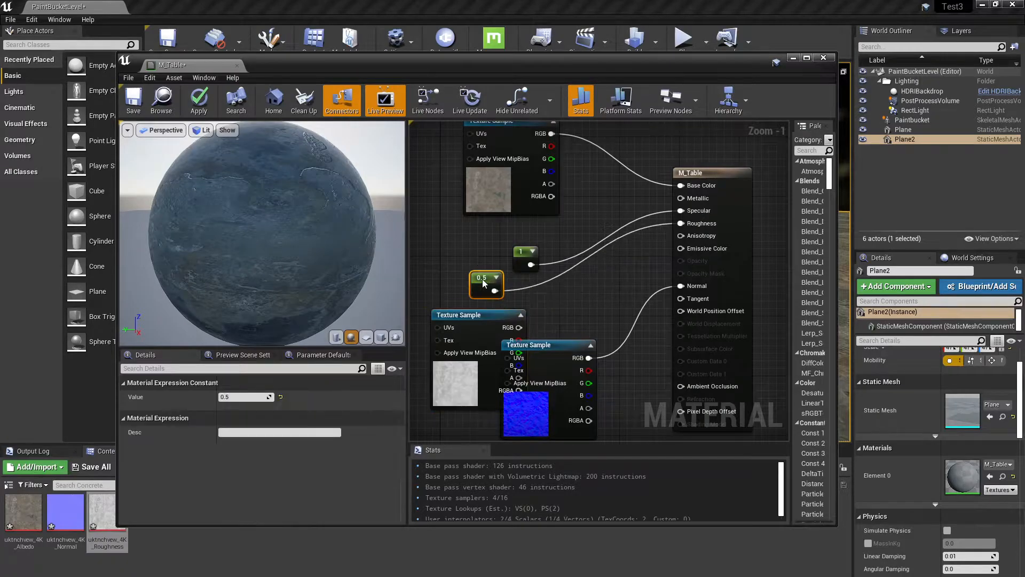
pyautogui.keyDown('alt'); pyautogui.click(511, 293); pyautogui.keyUp('alt')
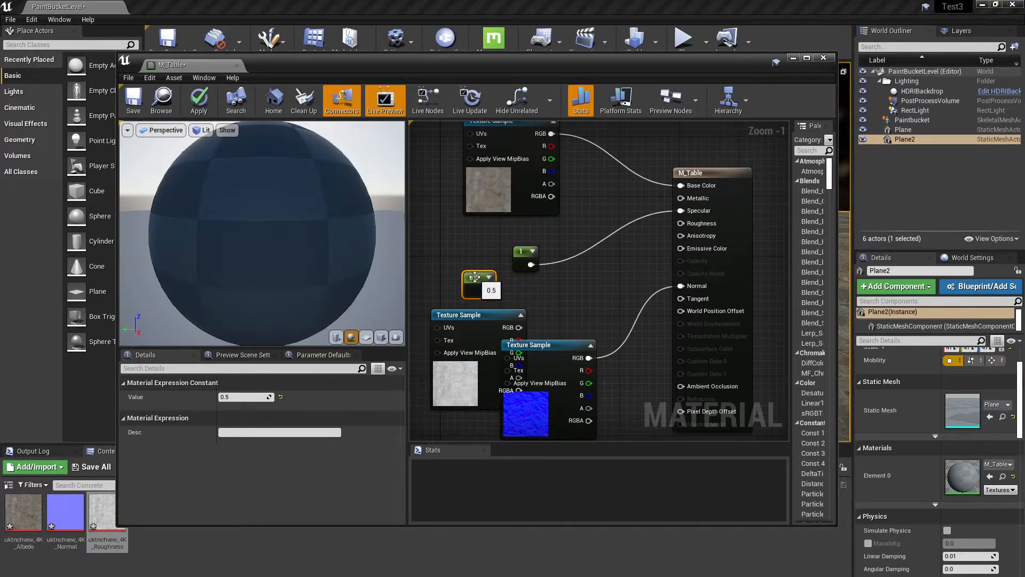
pyautogui.moveTo(475, 277); pyautogui.dragTo(461, 263)
pyautogui.moveTo(470, 315); pyautogui.dragTo(479, 300)
pyautogui.moveTo(553, 314); pyautogui.dragTo(682, 223)
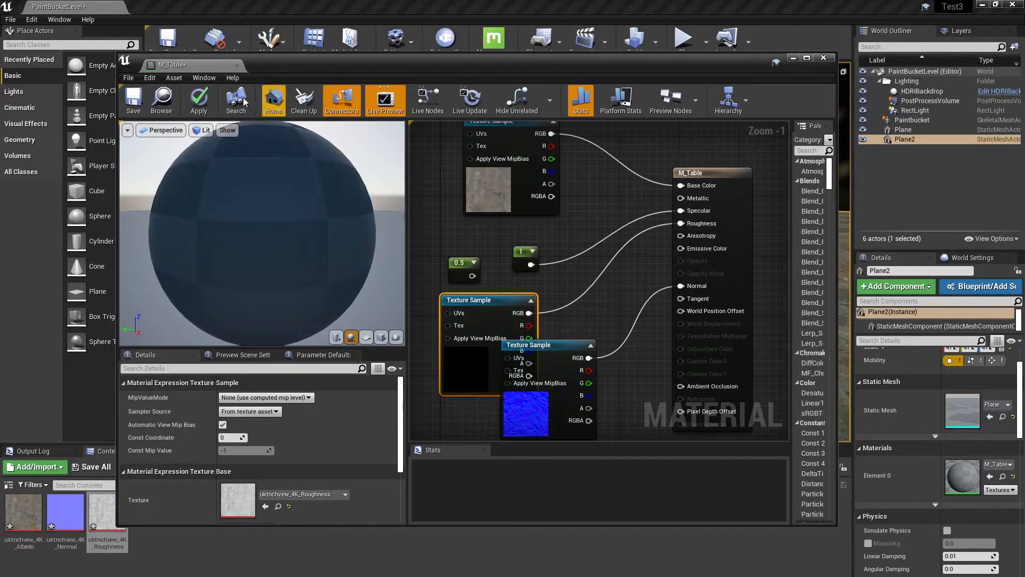
# - Apply and save M_Table, and view the roughness-mapped concrete around the bucket in the level
pyautogui.click(199, 100)
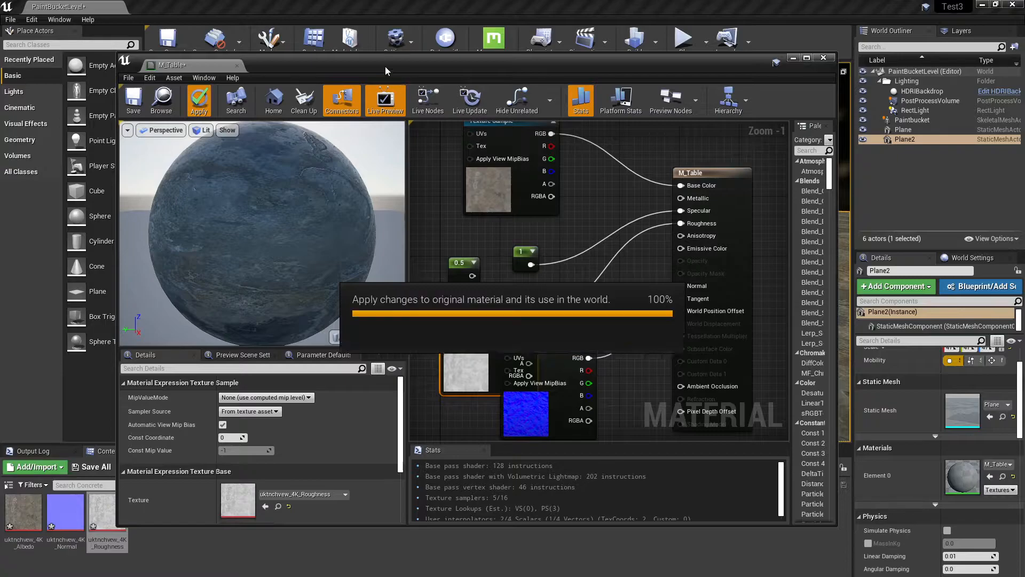
pyautogui.moveTo(377, 62); pyautogui.dragTo(840, 124)
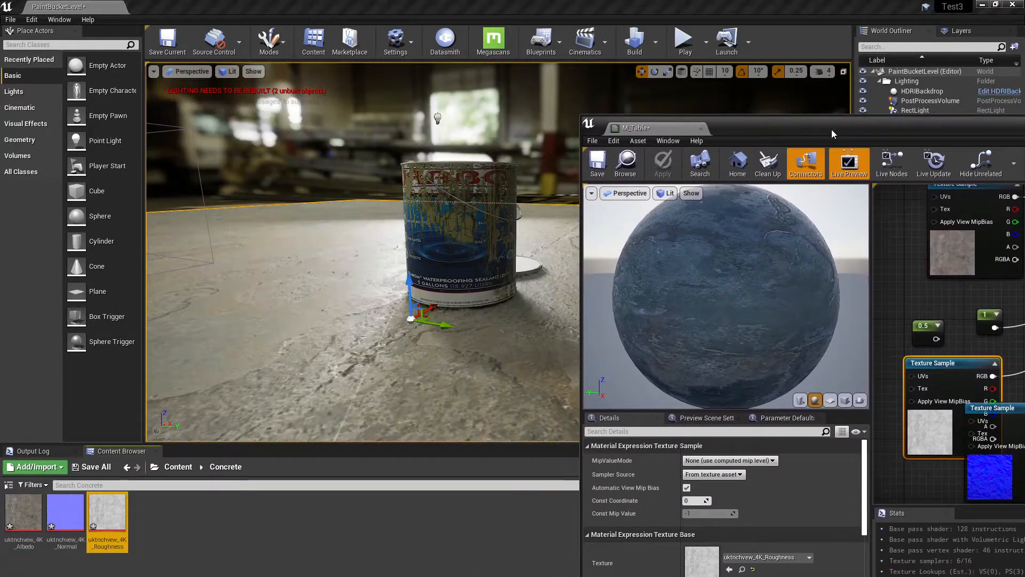
pyautogui.click(598, 163)
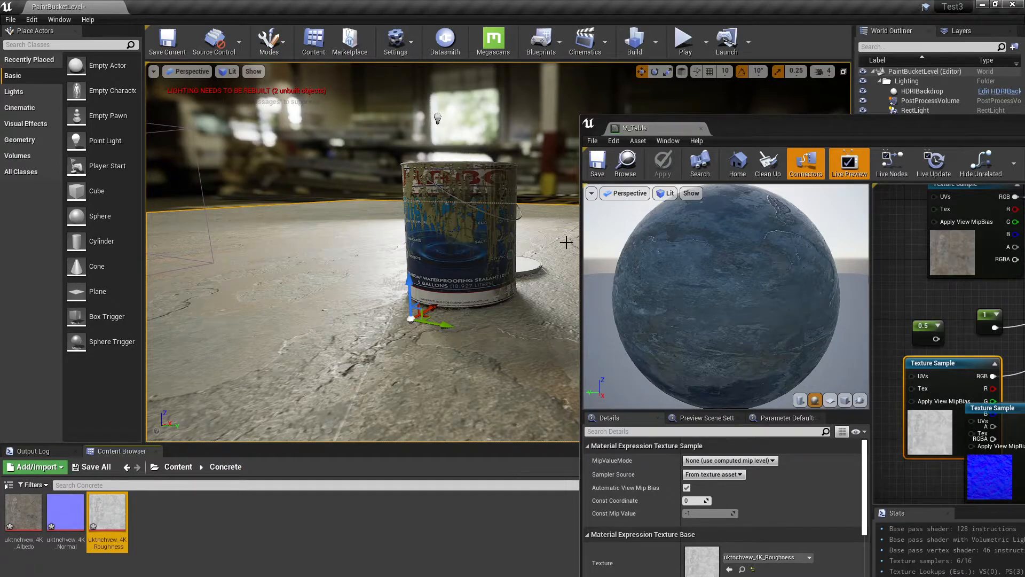
pyautogui.moveTo(761, 126); pyautogui.dragTo(429, 138)
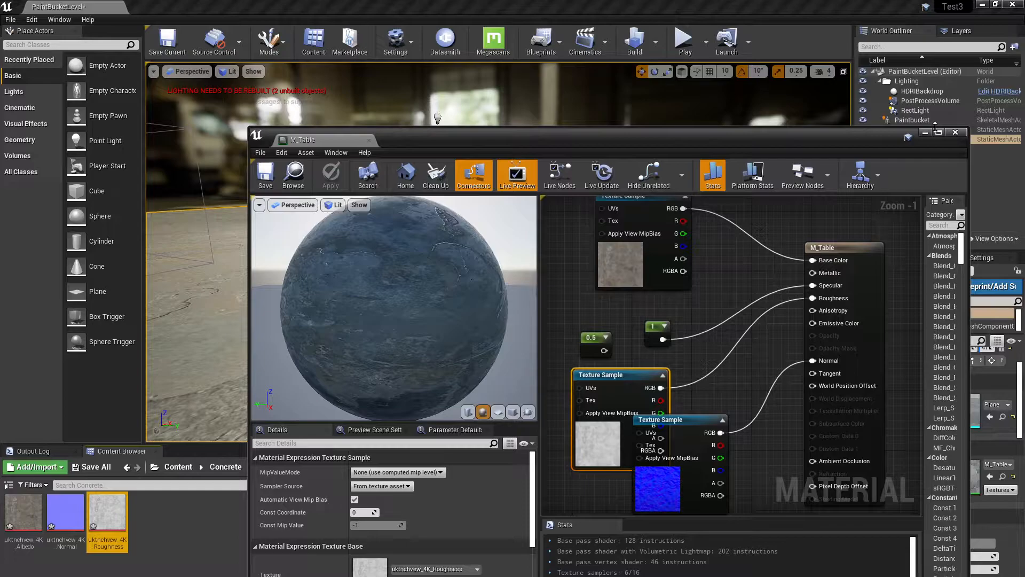
pyautogui.moveTo(691, 142)
pyautogui.mouseDown()
pyautogui.moveTo(759, 154)
pyautogui.moveTo(849, 442)
pyautogui.moveTo(713, 423)
pyautogui.mouseUp()
pyautogui.moveTo(551, 302)
pyautogui.keyDown('alt'); pyautogui.mouseDown()
pyautogui.moveTo(620, 374)
pyautogui.moveTo(593, 342)
pyautogui.mouseUp(); pyautogui.keyUp('alt')
pyautogui.keyDown('alt'); pyautogui.moveTo(638, 404); pyautogui.dragTo(561, 195); pyautogui.keyUp('alt')
# - Delete the unused 0.5 constant and spread the three texture samples and the specular constant apart in the graph
pyautogui.scroll(-5, 650, 396)
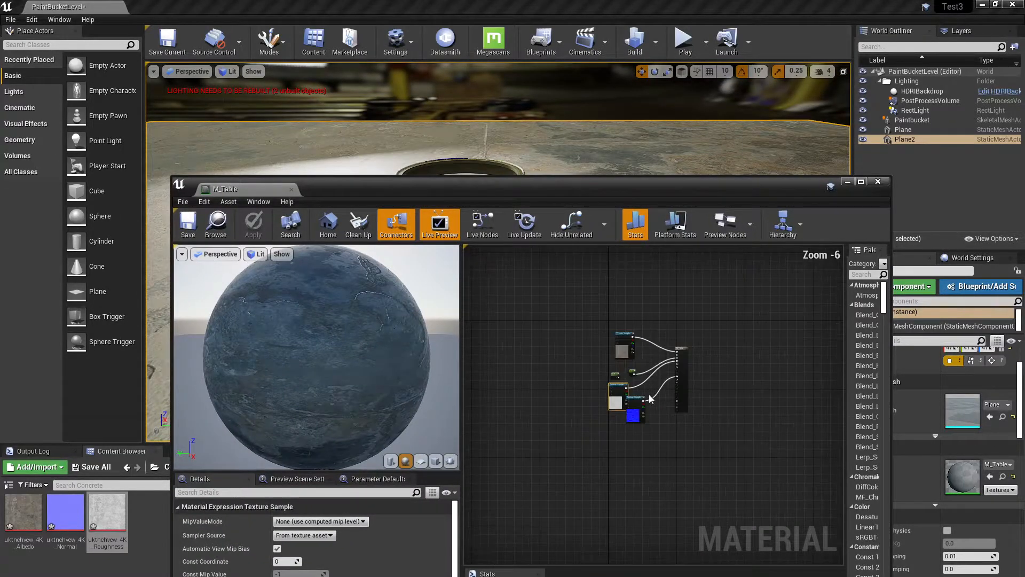
pyautogui.scroll(3, 643, 396)
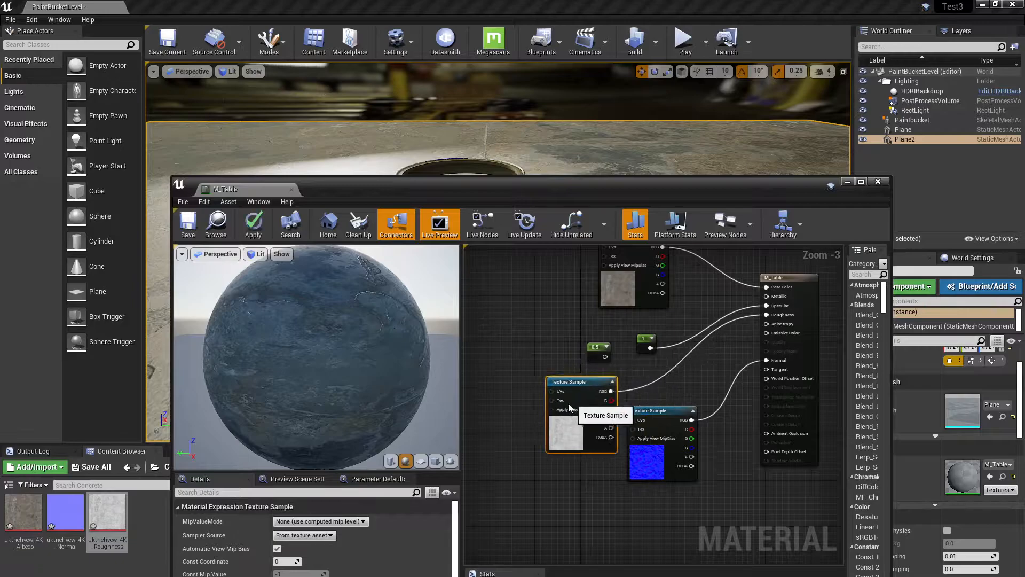
pyautogui.moveTo(570, 407); pyautogui.dragTo(541, 425)
pyautogui.click(597, 354)
pyautogui.press('Delete')
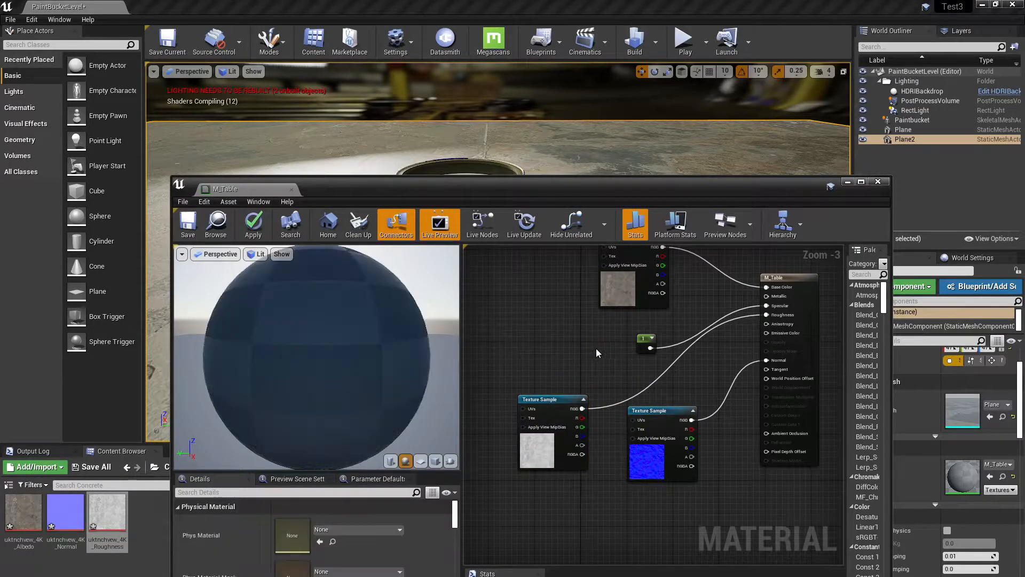
pyautogui.moveTo(640, 341); pyautogui.dragTo(599, 336)
pyautogui.moveTo(645, 412); pyautogui.dragTo(630, 459)
pyautogui.moveTo(567, 293); pyautogui.dragTo(620, 322, button='right')
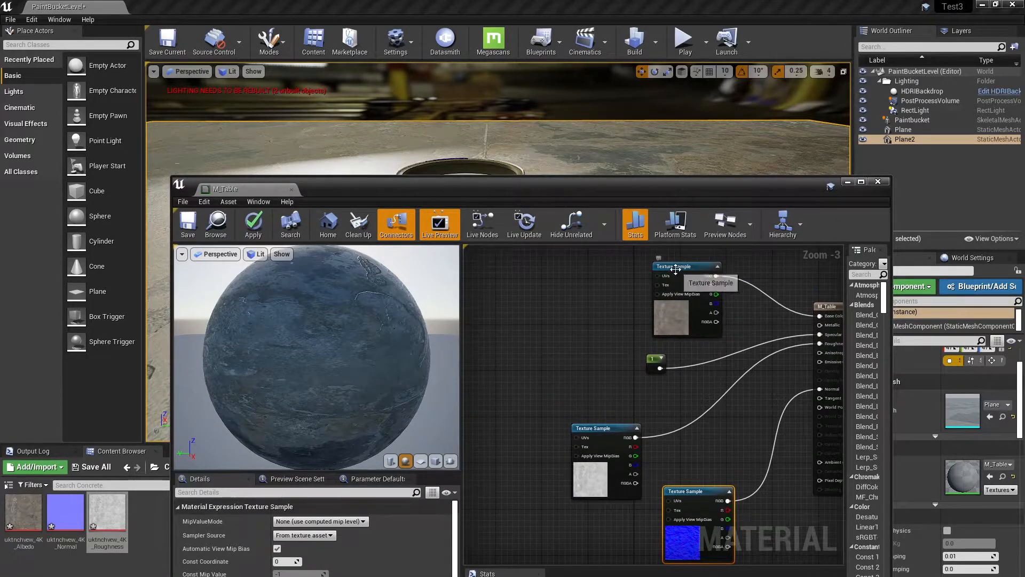
pyautogui.moveTo(670, 275); pyautogui.dragTo(652, 281)
# - Add a TextureCoordinate node in the empty graph space before the texture samples
pyautogui.rightClick(496, 317)
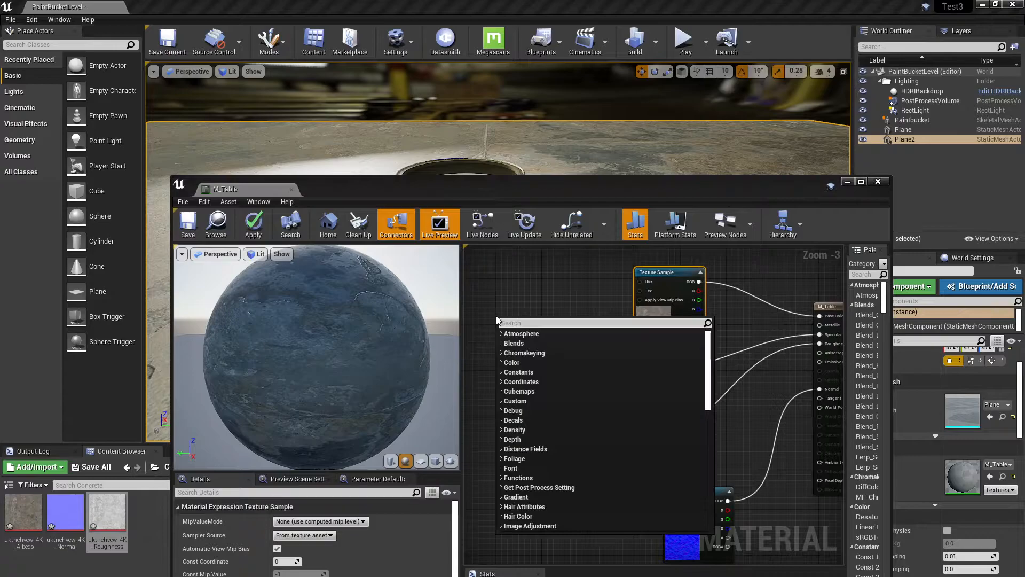
pyautogui.write('ste')
pyautogui.write('x')
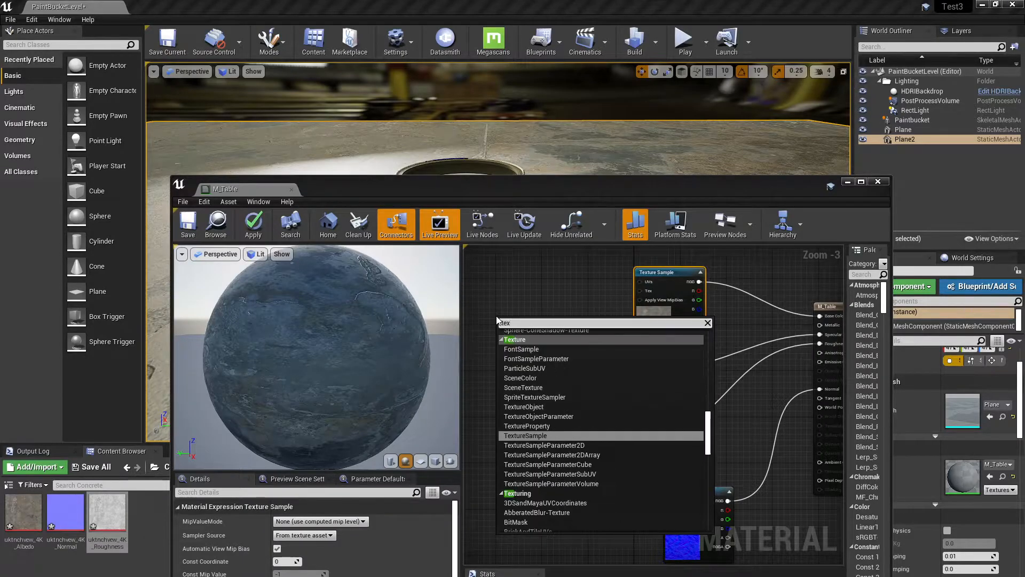
pyautogui.write('turecoo')
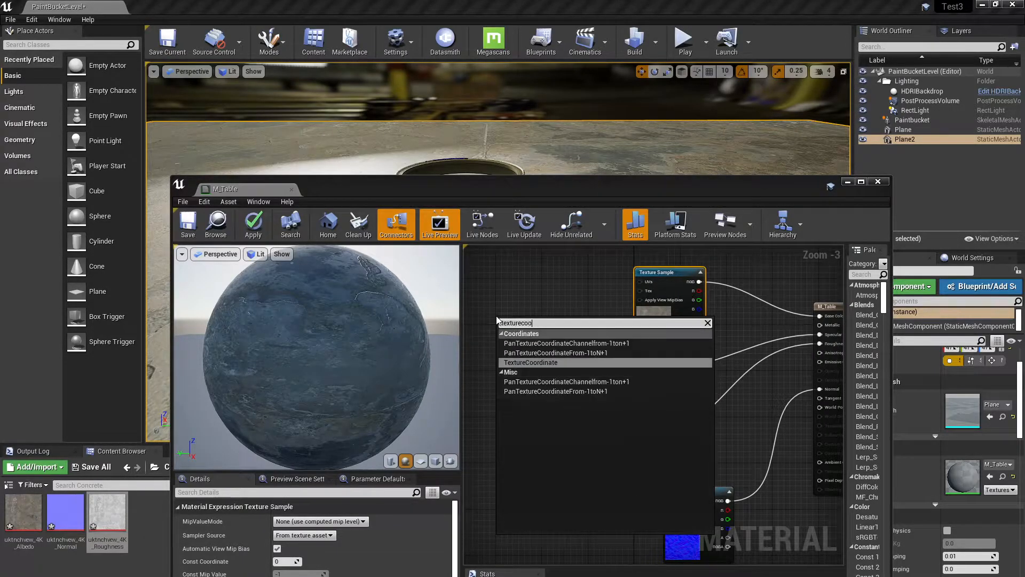
pyautogui.write('rd')
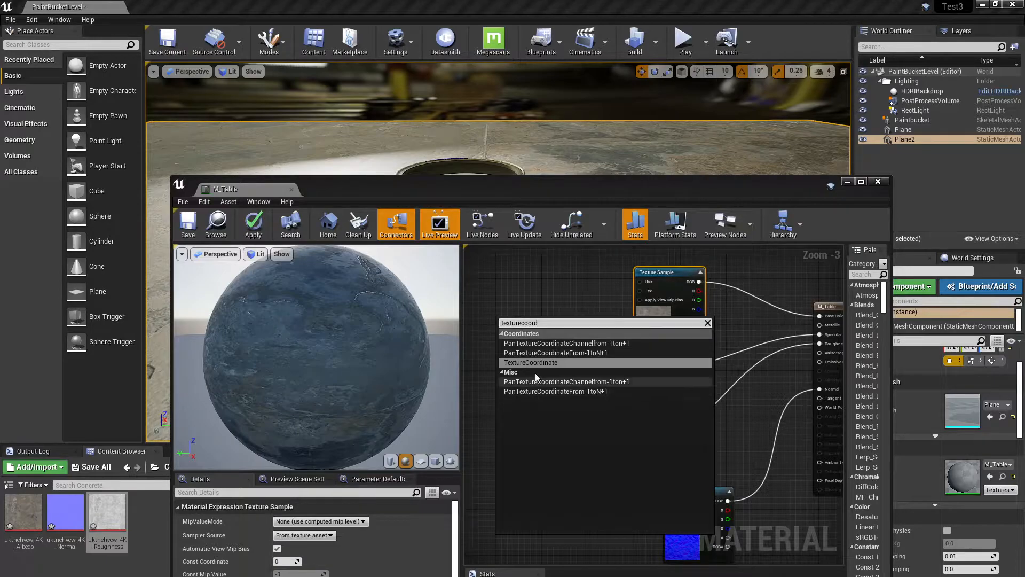
pyautogui.click(530, 362)
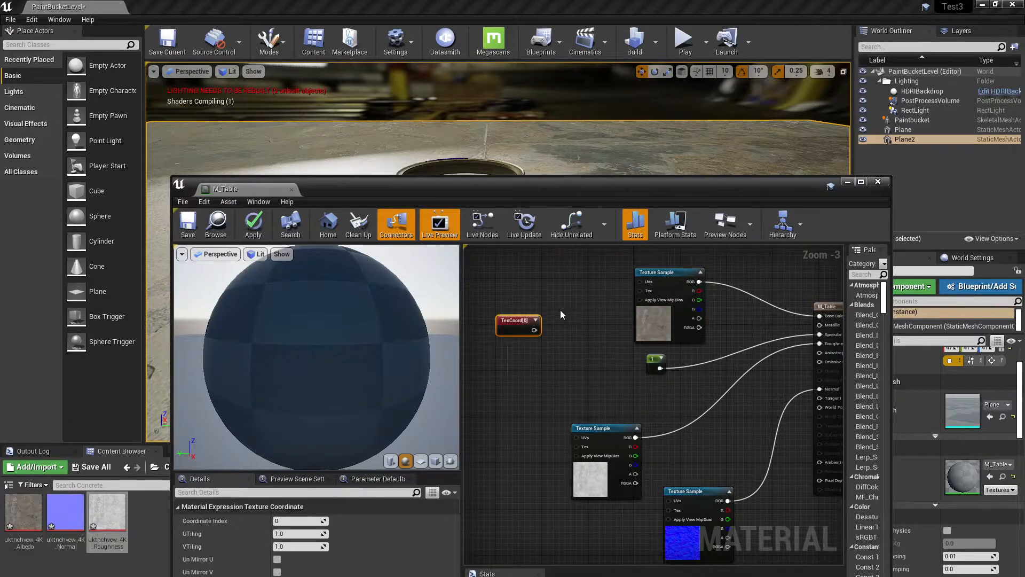
# - Connect the TexCoord output to the UVs of the albedo, roughness and normal texture samples
pyautogui.moveTo(533, 331); pyautogui.dragTo(640, 282)
pyautogui.moveTo(533, 330); pyautogui.dragTo(577, 437)
pyautogui.moveTo(534, 330); pyautogui.dragTo(672, 501)
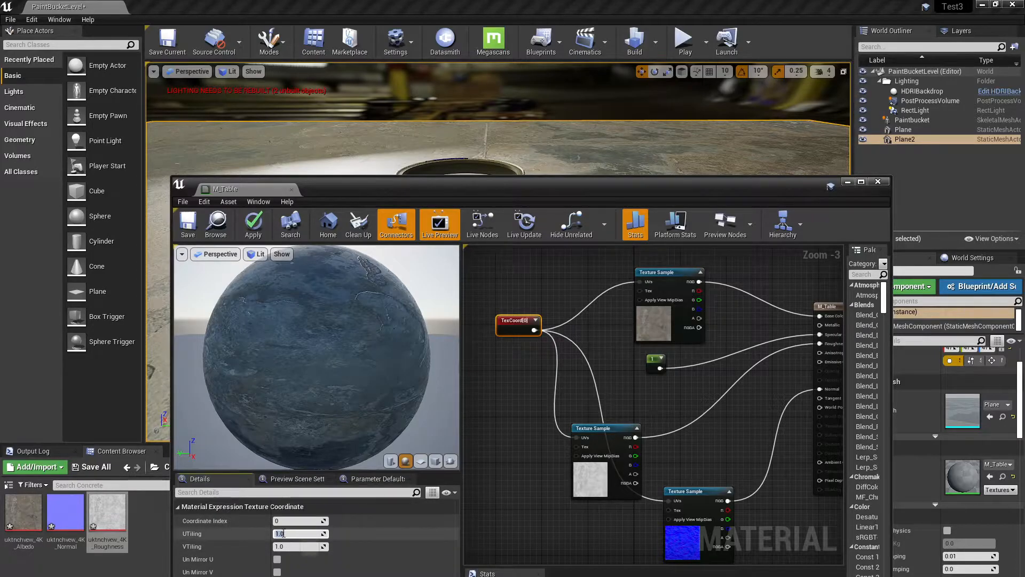
# - Set the TexCoord node's UTiling and VTiling to 3.0 and apply the material
pyautogui.press('Tab')
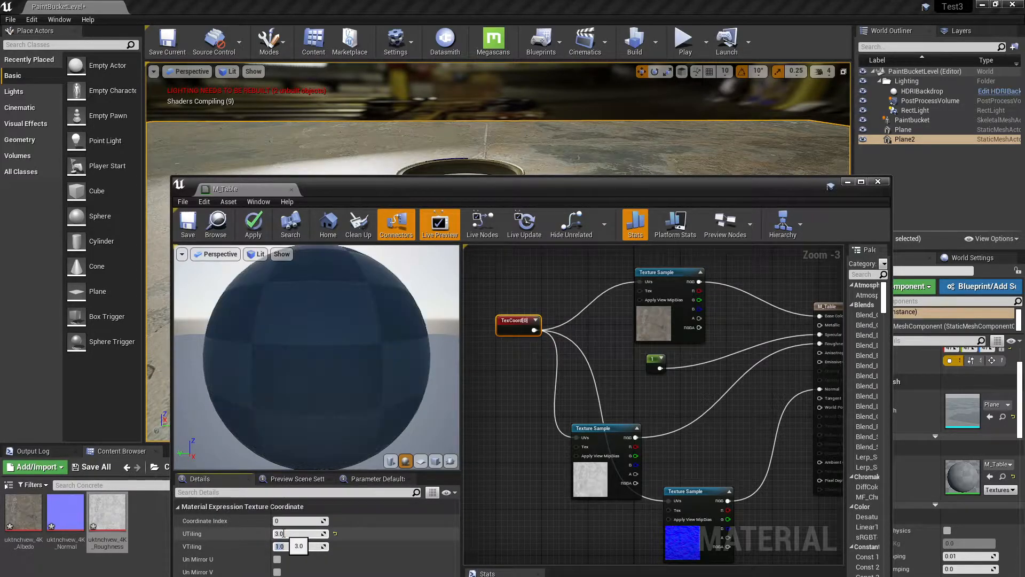
pyautogui.press('Return')
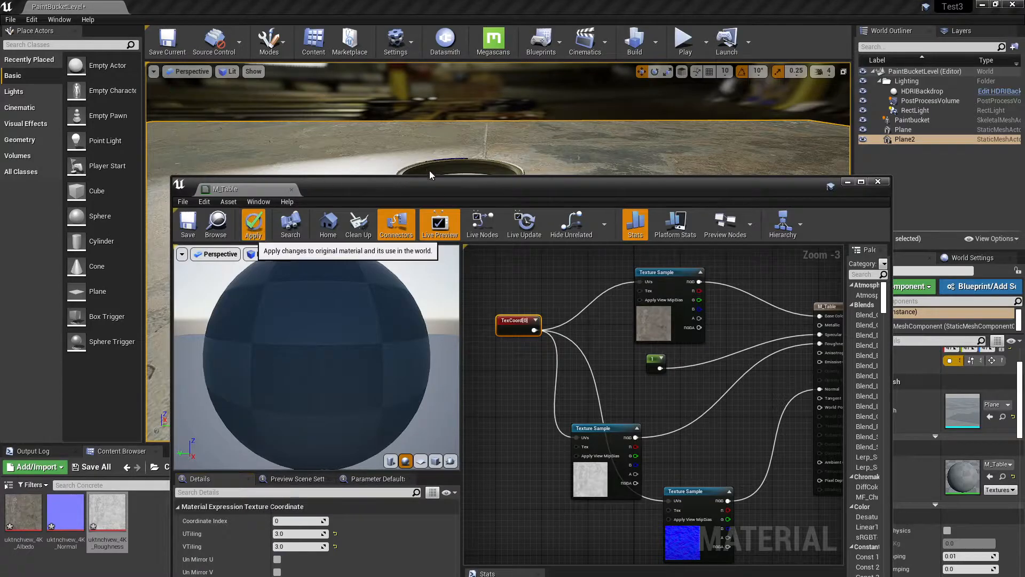
pyautogui.click(253, 224)
# - Close the M_Table material editor and examine the tiled concrete around the bucket from several angles
pyautogui.moveTo(356, 187); pyautogui.dragTo(387, 336)
pyautogui.moveTo(506, 237)
pyautogui.keyDown('alt'); pyautogui.mouseDown()
pyautogui.moveTo(374, 277)
pyautogui.moveTo(394, 131)
pyautogui.moveTo(290, 103)
pyautogui.moveTo(307, 99)
pyautogui.mouseUp(); pyautogui.keyUp('alt')
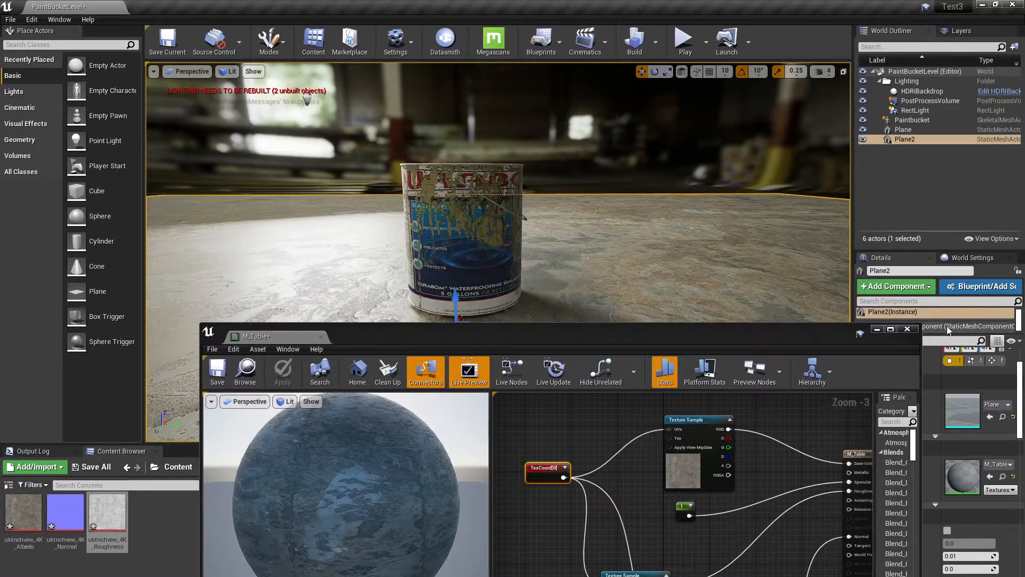
pyautogui.click(907, 329)
pyautogui.scroll(4, 499, 332)
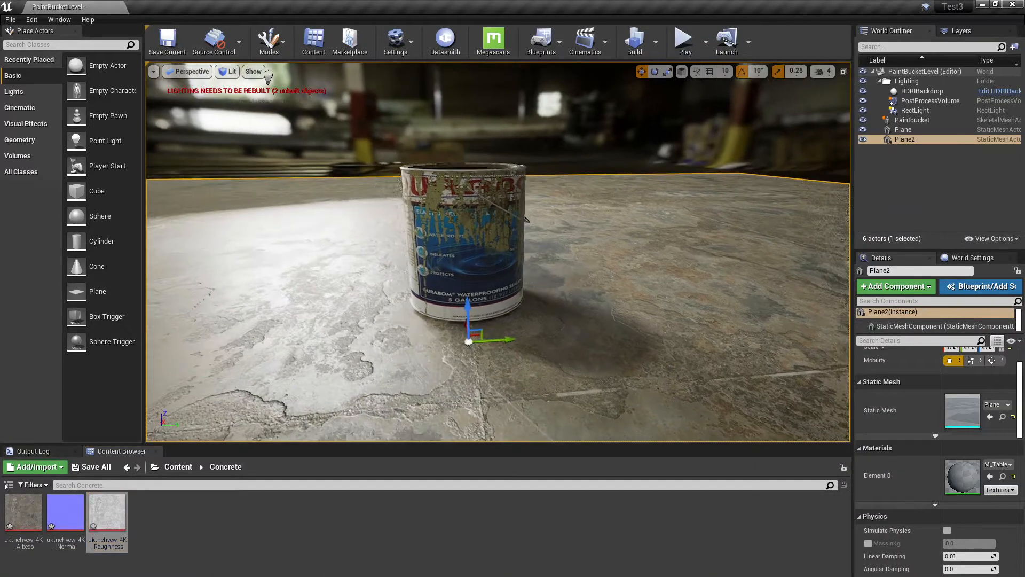
pyautogui.scroll(-4, 499, 332)
pyautogui.moveTo(499, 332)
pyautogui.keyDown('alt'); pyautogui.mouseDown()
pyautogui.moveTo(500, 384)
pyautogui.moveTo(504, 315)
pyautogui.moveTo(510, 323)
pyautogui.mouseUp(); pyautogui.keyUp('alt')
pyautogui.moveTo(697, 200)
pyautogui.keyDown('alt'); pyautogui.mouseDown()
pyautogui.moveTo(673, 181)
pyautogui.moveTo(758, 182)
pyautogui.moveTo(737, 187)
pyautogui.mouseUp(); pyautogui.keyUp('alt')
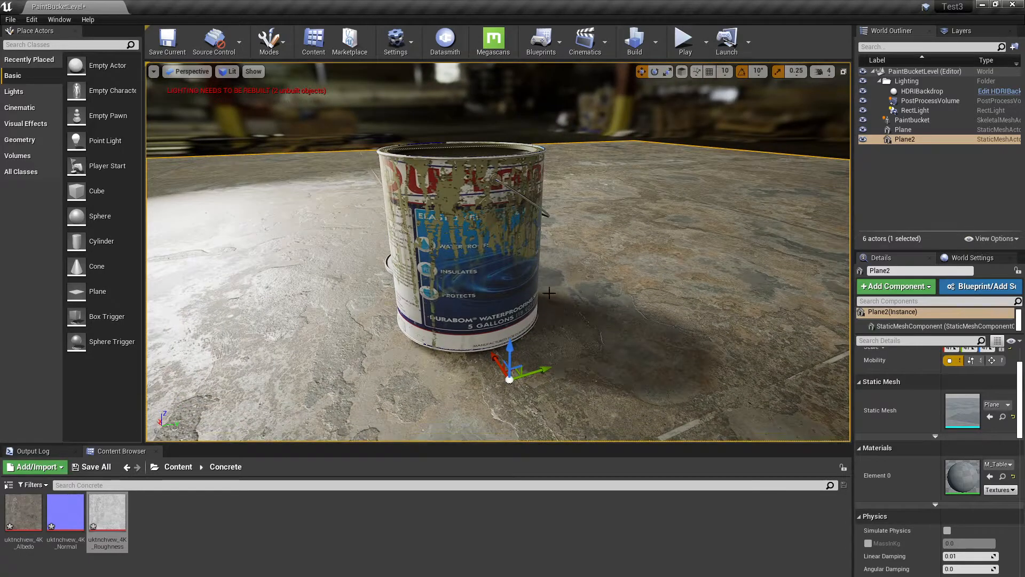
# - Select the PostProcessVolume and collapse its Mobile Depth of Field, Bloom, Exposure, Chromatic Aberration and Dirt Mask categories
pyautogui.click(908, 99)
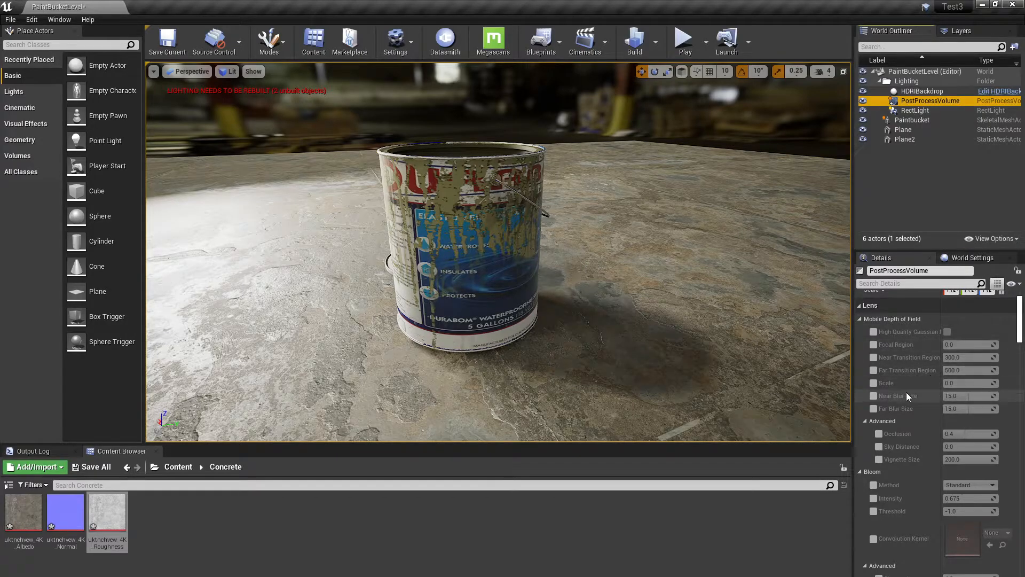
pyautogui.scroll(2, 906, 392)
pyautogui.scroll(-3, 913, 383)
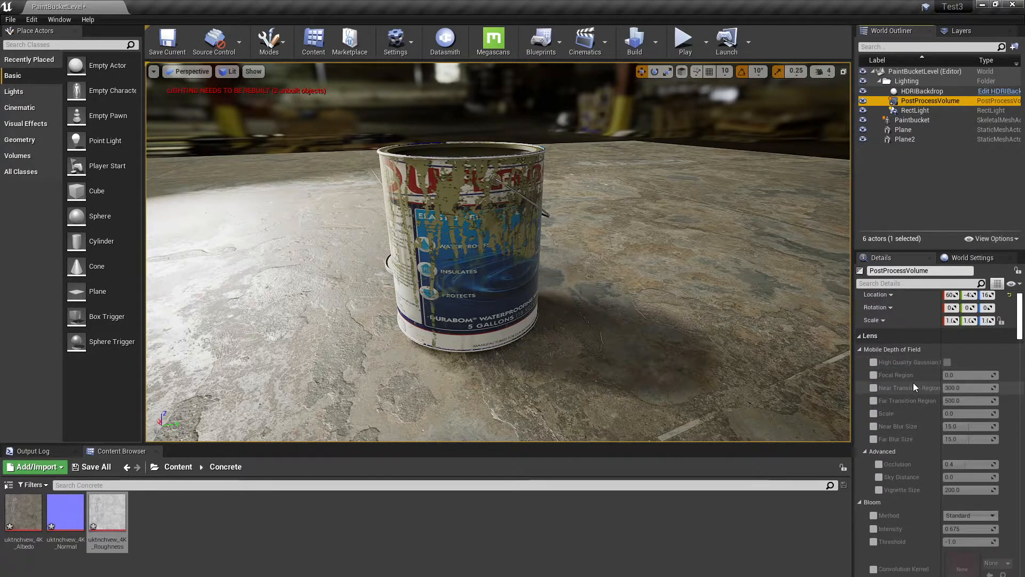
pyautogui.scroll(3, 911, 380)
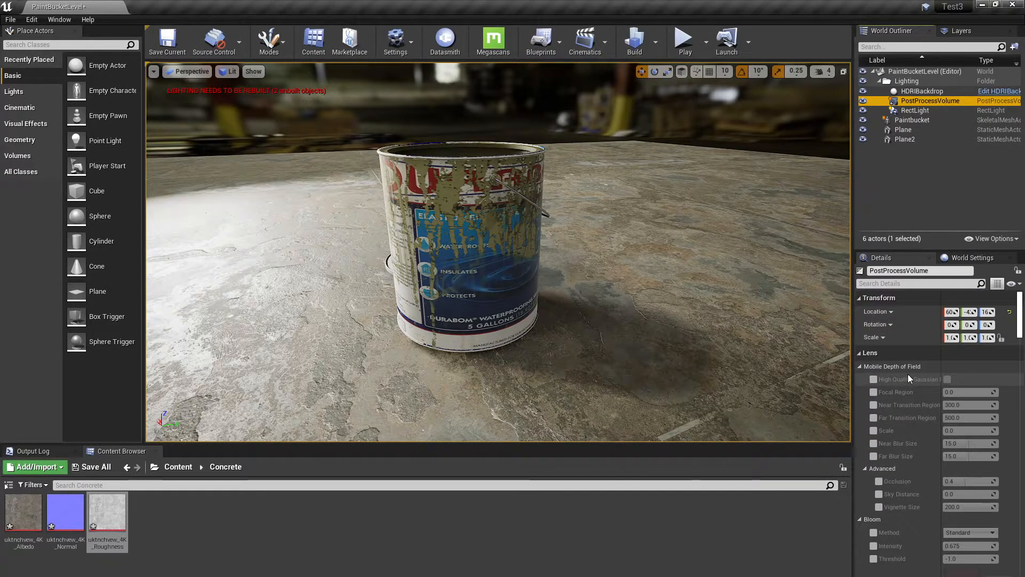
pyautogui.click(861, 366)
pyautogui.click(860, 379)
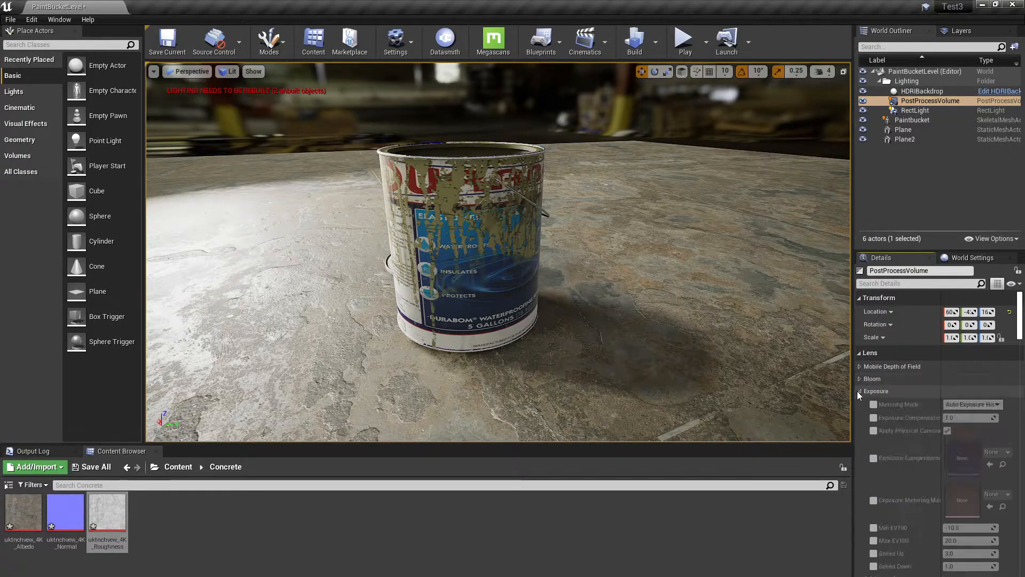
pyautogui.click(860, 391)
pyautogui.click(860, 403)
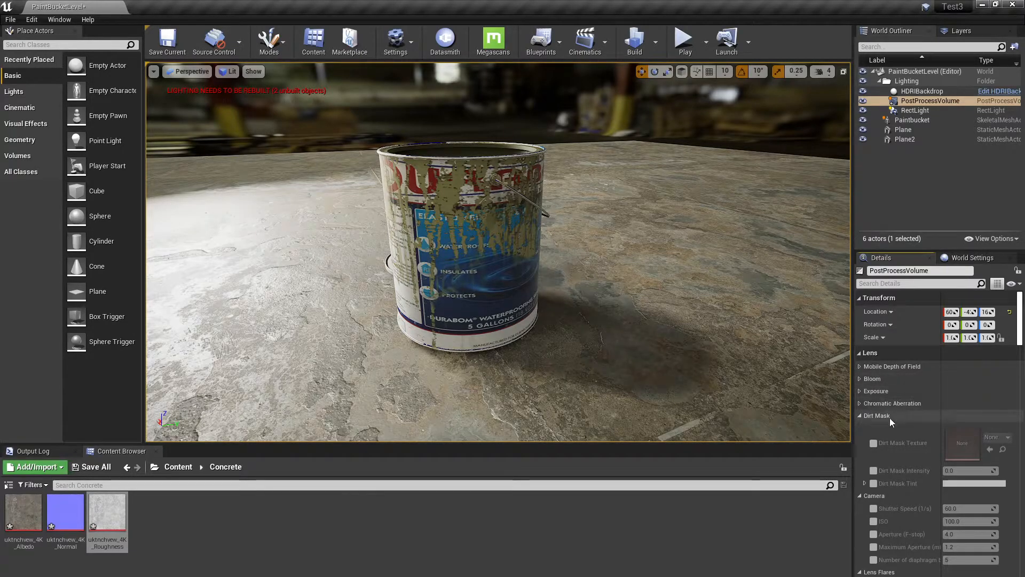
pyautogui.click(861, 416)
# - Collapse the PostProcessVolume's Camera, Lens Flares, Image Effects, Depth of Field, Color Grading and Film categories
pyautogui.scroll(-4, 896, 396)
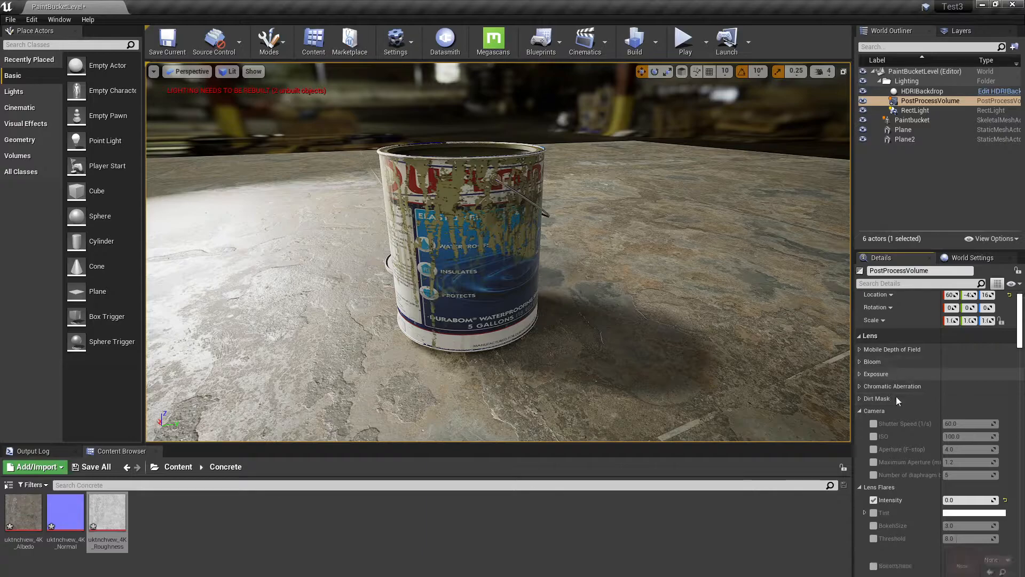
pyautogui.click(889, 417)
pyautogui.scroll(3, 889, 414)
pyautogui.click(862, 362)
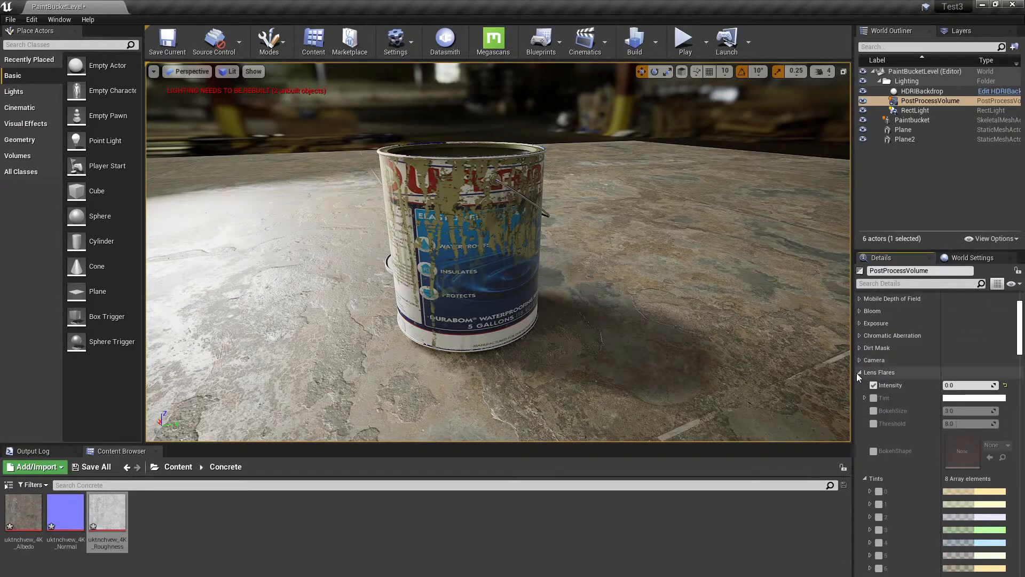
pyautogui.click(859, 372)
pyautogui.click(859, 384)
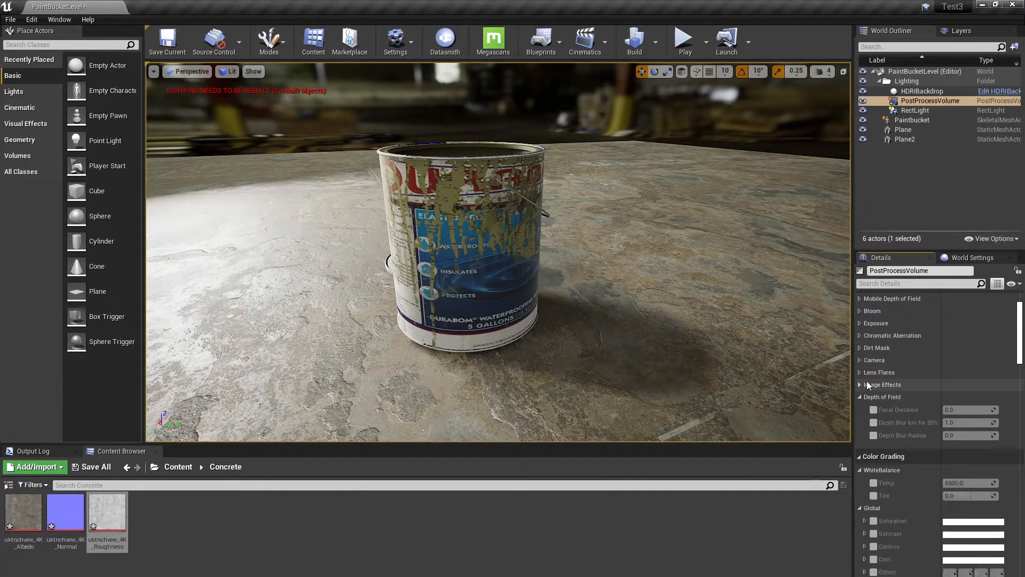
pyautogui.click(859, 397)
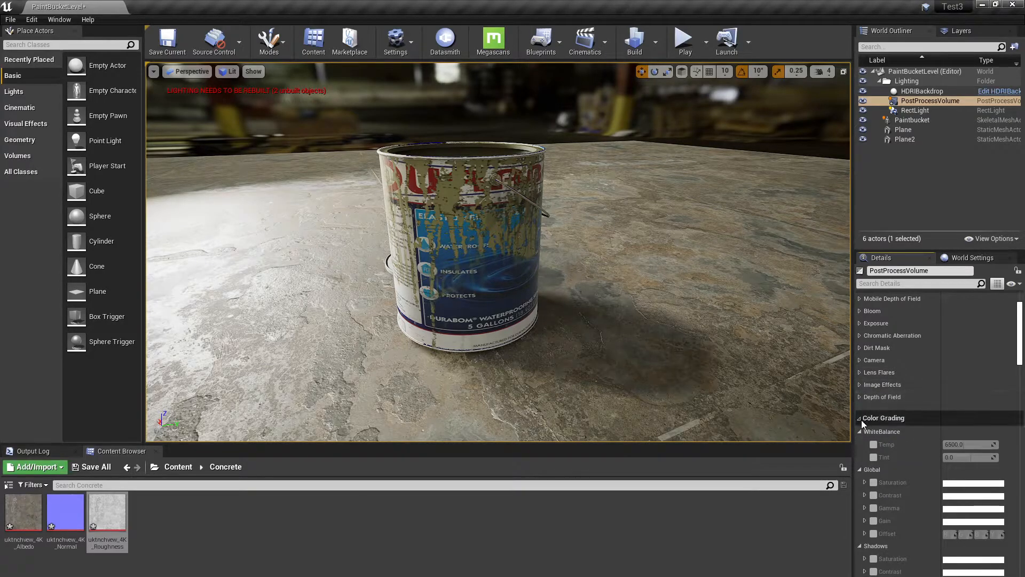
pyautogui.click(860, 418)
pyautogui.click(859, 433)
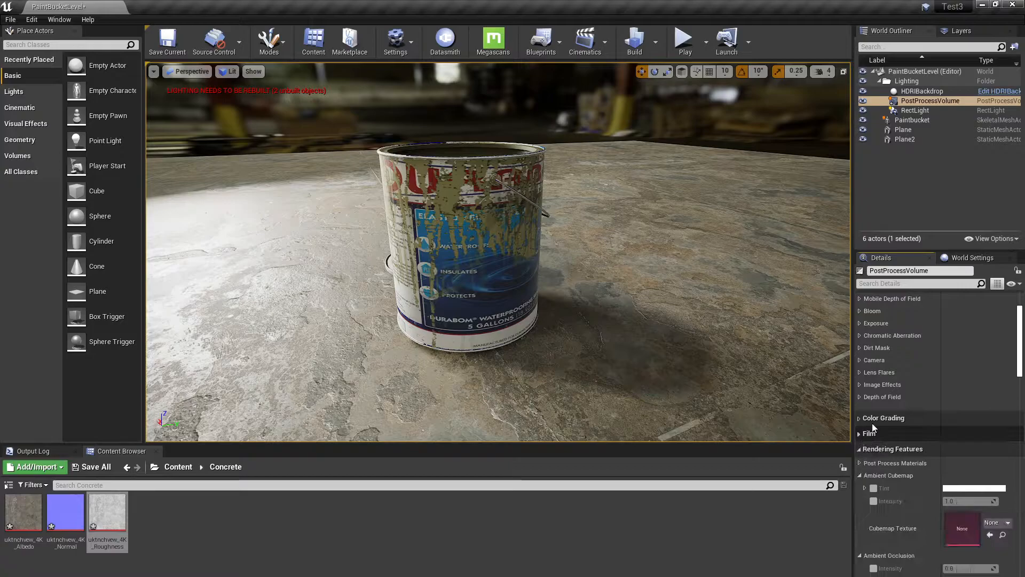
# - Collapse Ambient Cubemap in the PostProcessVolume and enable the Ambient Occlusion Intensity and Radius overrides, with Intensity set to 1.0
pyautogui.scroll(-3, 924, 418)
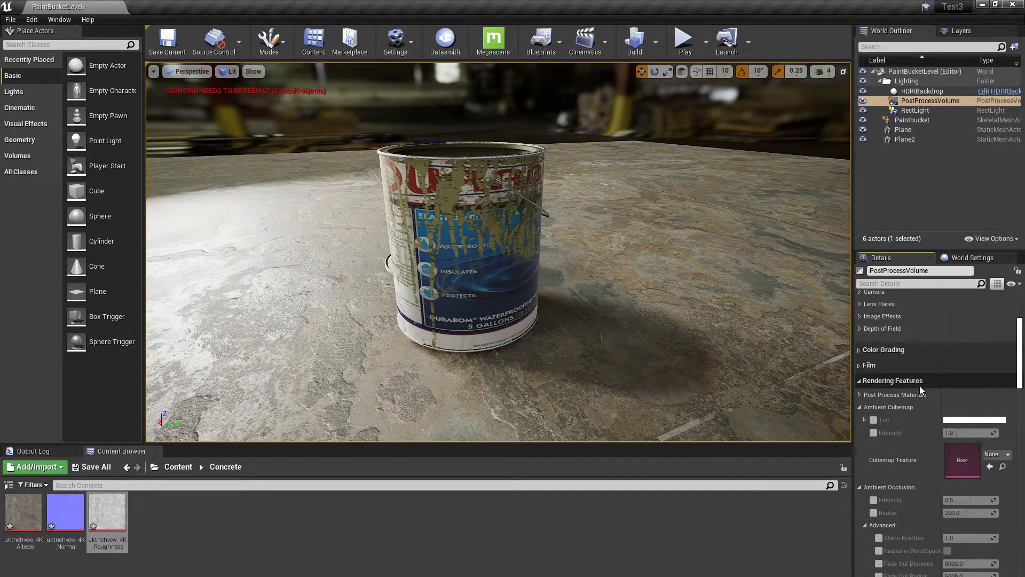
pyautogui.scroll(-1, 915, 397)
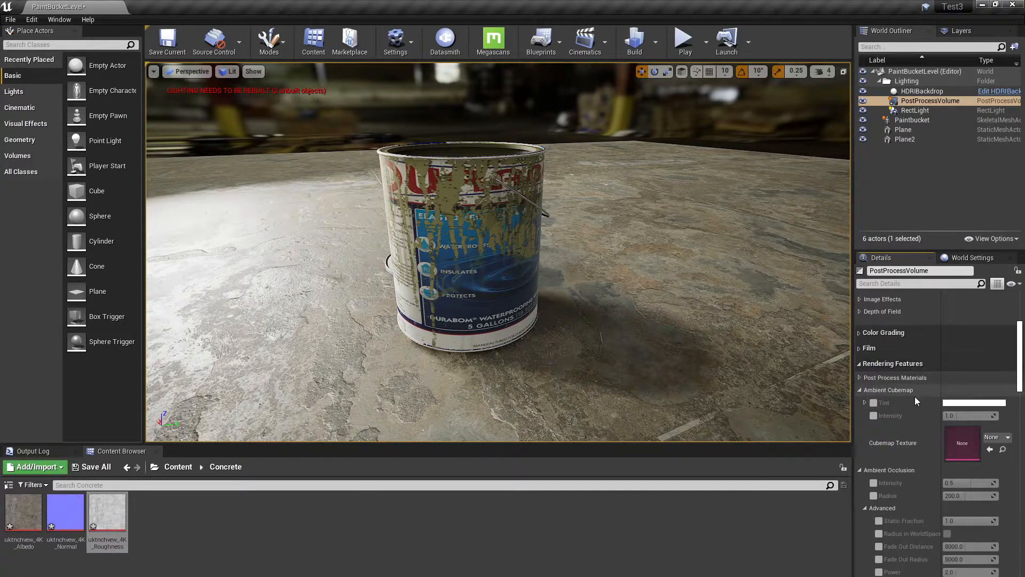
pyautogui.click(858, 390)
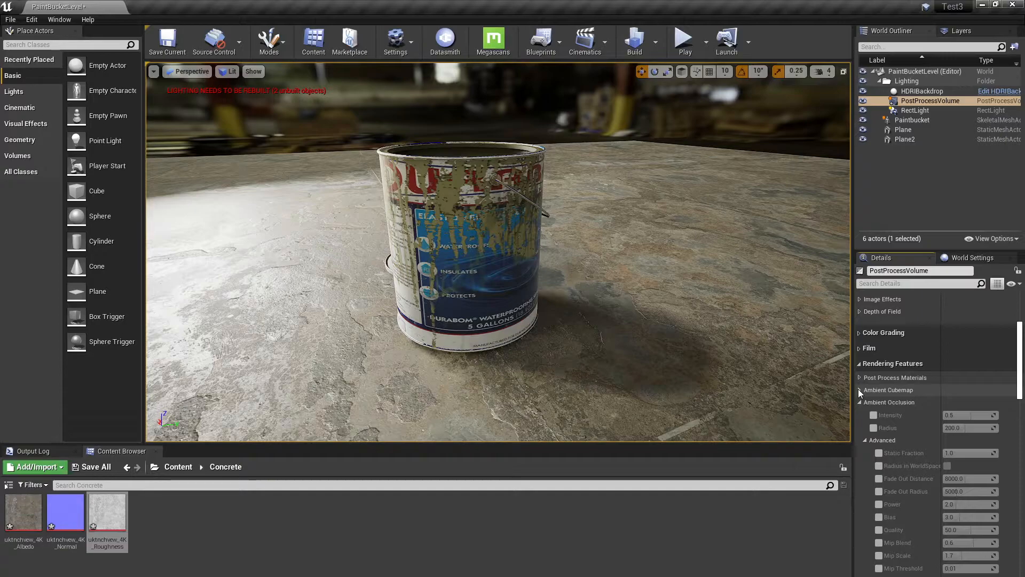
pyautogui.click(874, 416)
pyautogui.click(874, 428)
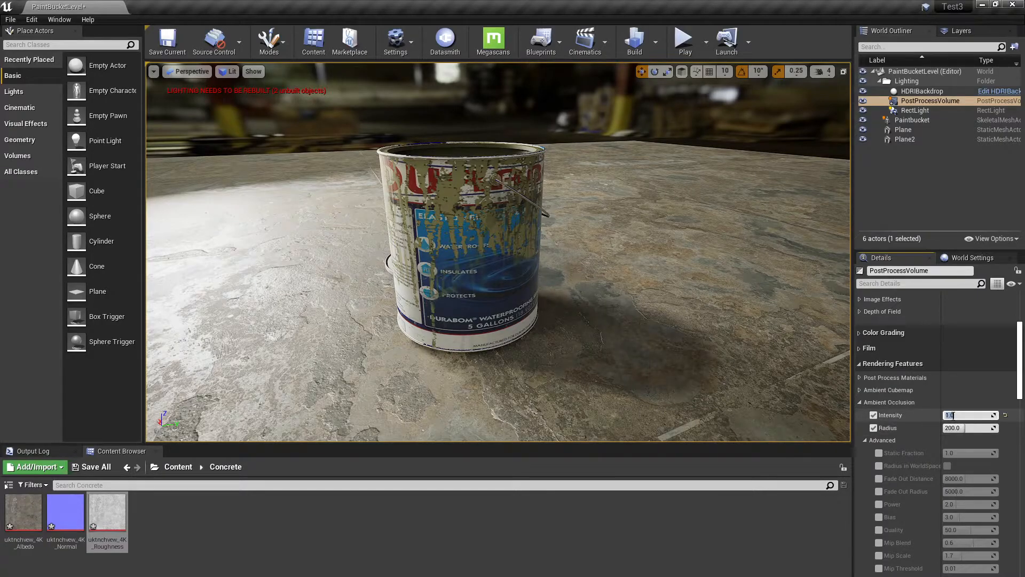
# - Enable Ray Tracing Ambient Occlusion with its Samples Per Pixel, Intensity and Radius overrides, setting Samples Per Pixel to 4
pyautogui.scroll(-3, 904, 432)
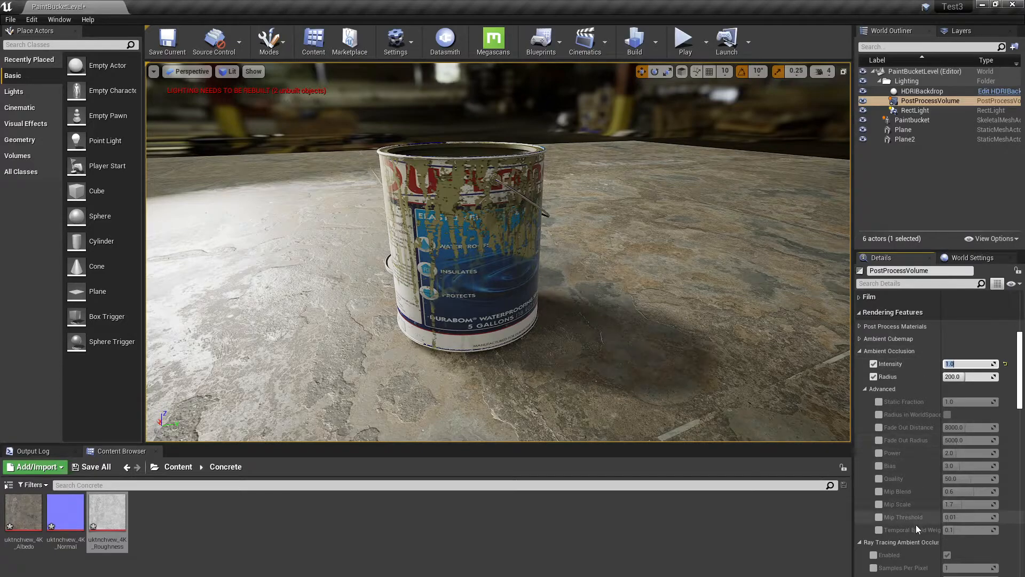
pyautogui.click(874, 556)
pyautogui.scroll(-4, 908, 482)
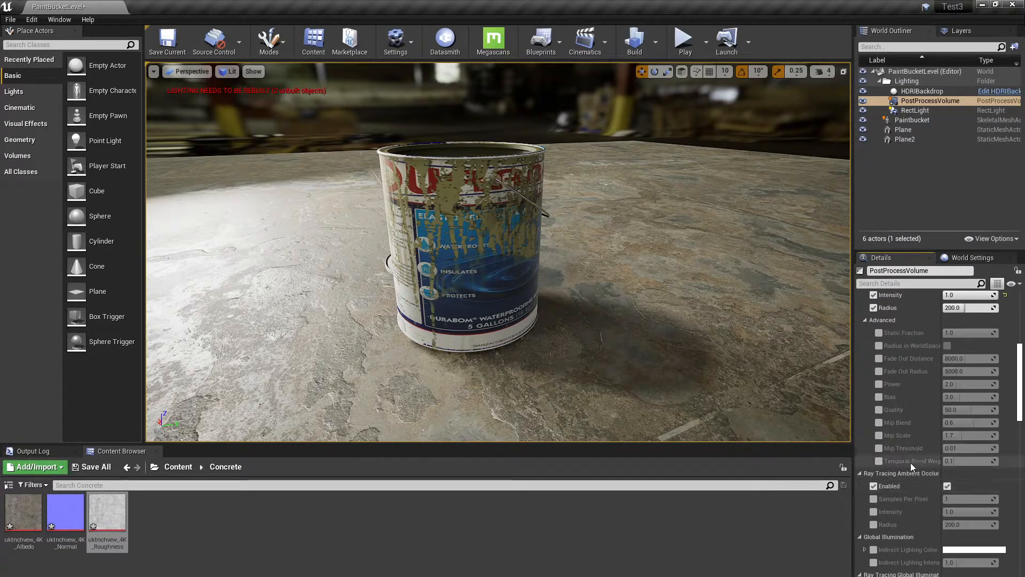
pyautogui.click(873, 499)
pyautogui.click(873, 512)
pyautogui.click(874, 525)
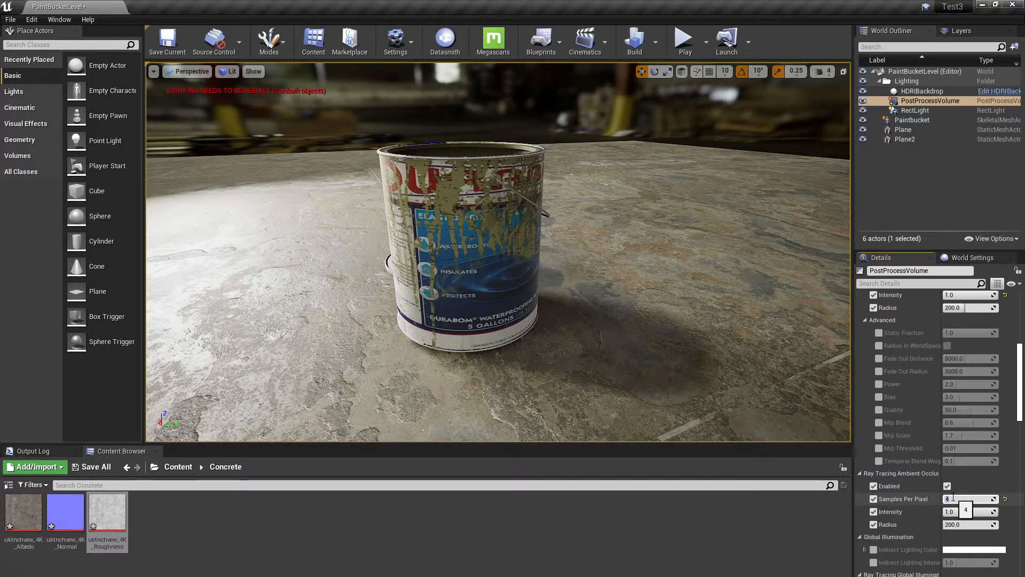
# - Set the Ray Tracing Global Illumination Type to Final Gather and enable its Max. Bounces and Samples Per Pixel overrides
pyautogui.scroll(-3, 897, 481)
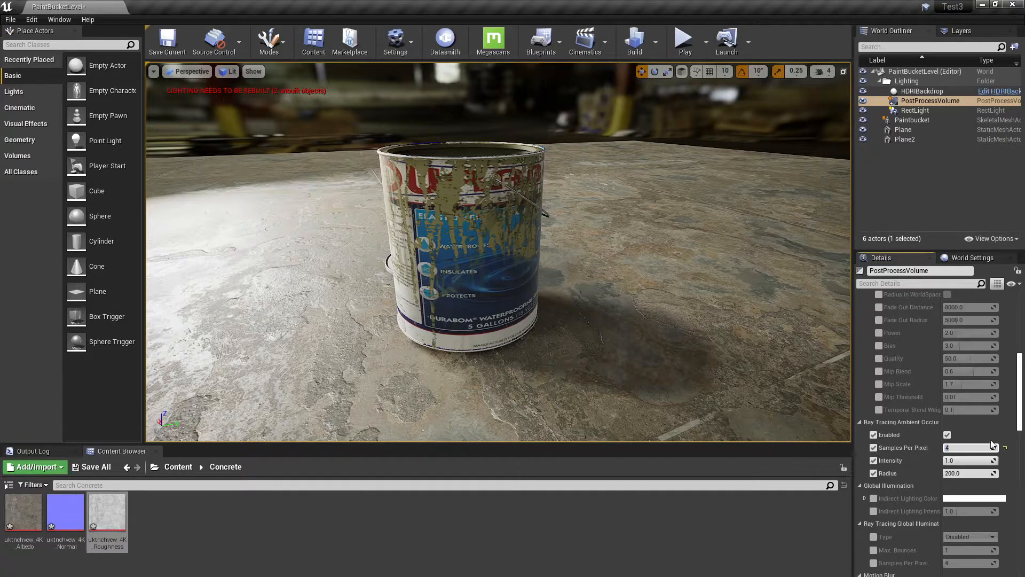
pyautogui.click(874, 537)
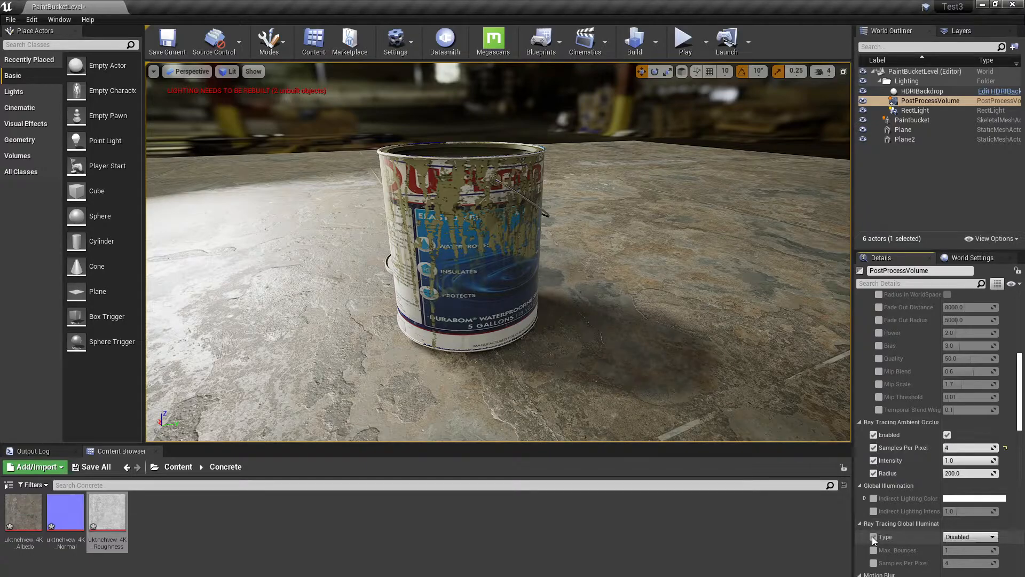
pyautogui.click(968, 540)
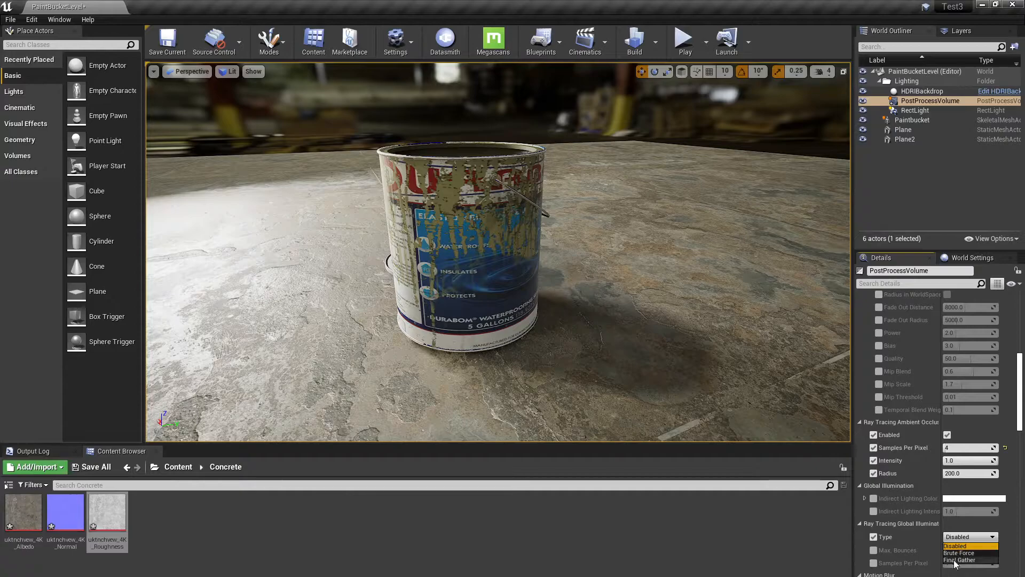
pyautogui.click(955, 560)
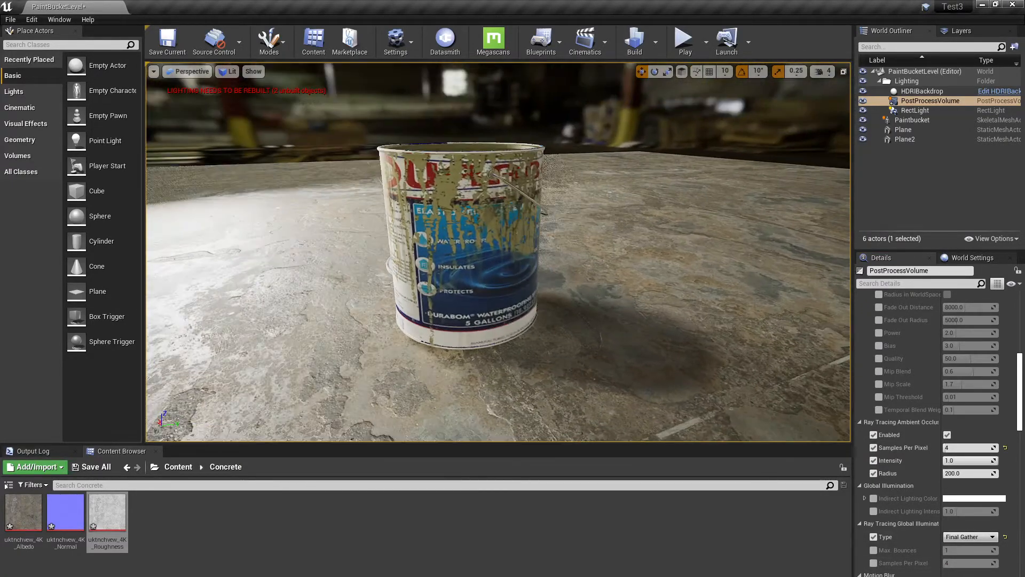
pyautogui.click(875, 551)
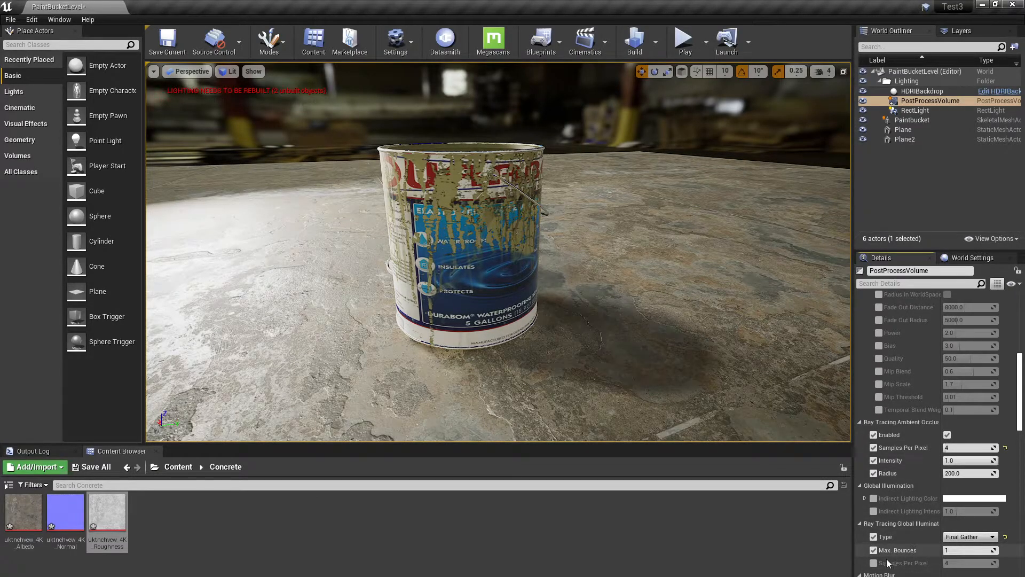
pyautogui.click(874, 563)
# - Enable the Reflections Type override with Ray Tracing, plus the Max Roughness override under Ray Tracing Reflections
pyautogui.scroll(-2, 915, 484)
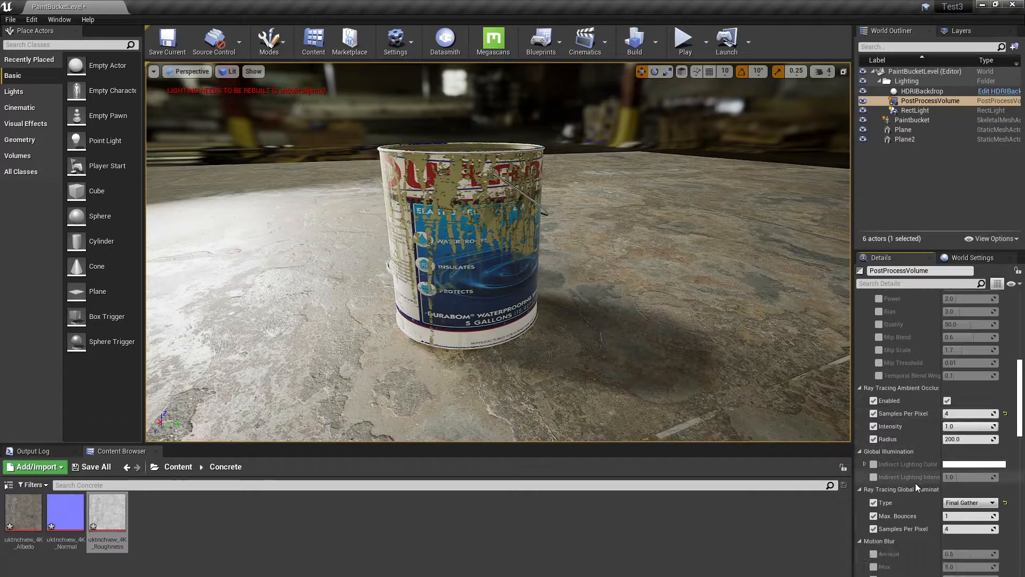
pyautogui.scroll(-3, 915, 484)
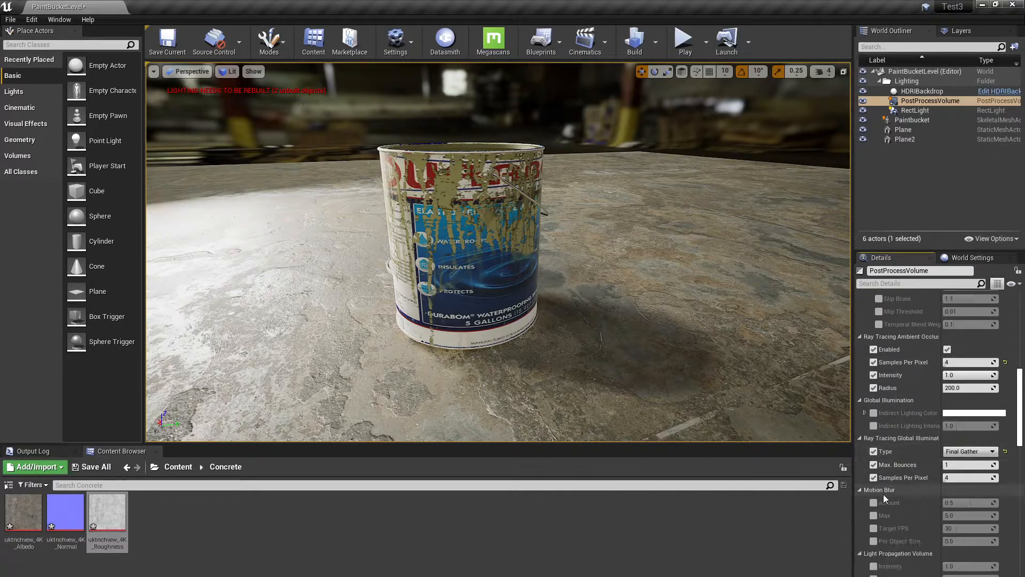
pyautogui.scroll(-1, 907, 481)
pyautogui.scroll(-10, 911, 499)
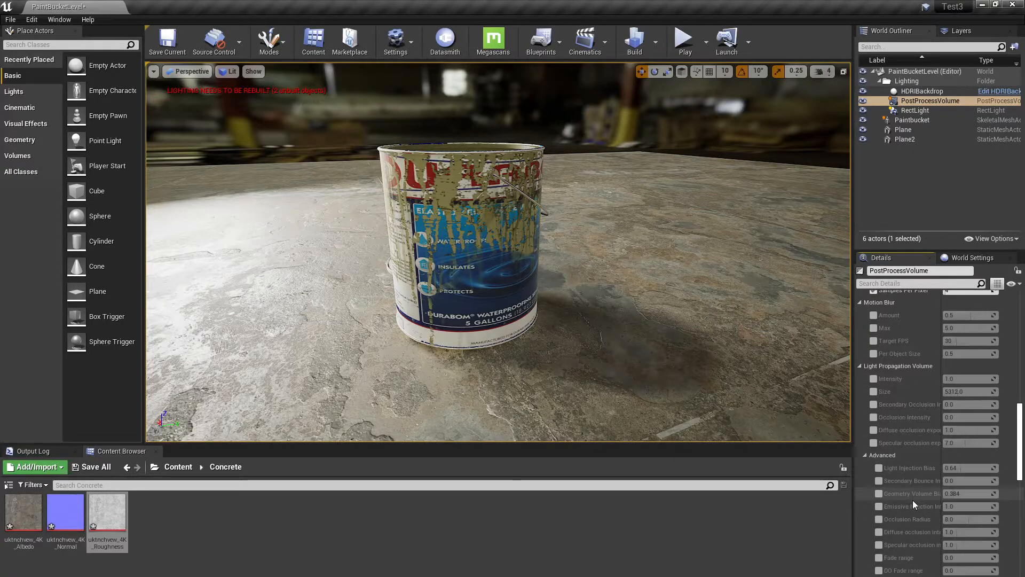
pyautogui.scroll(-7, 912, 500)
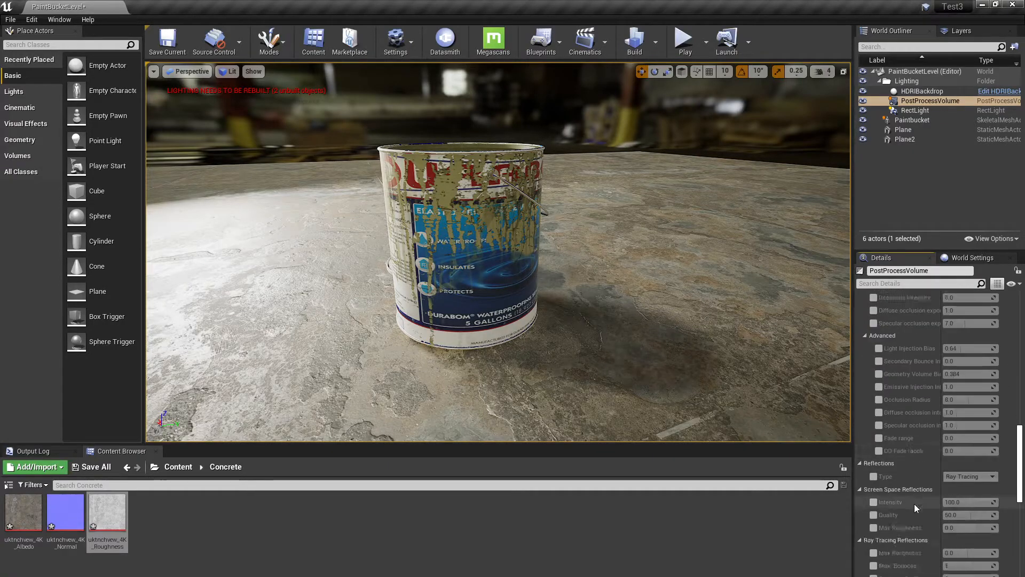
pyautogui.click(873, 476)
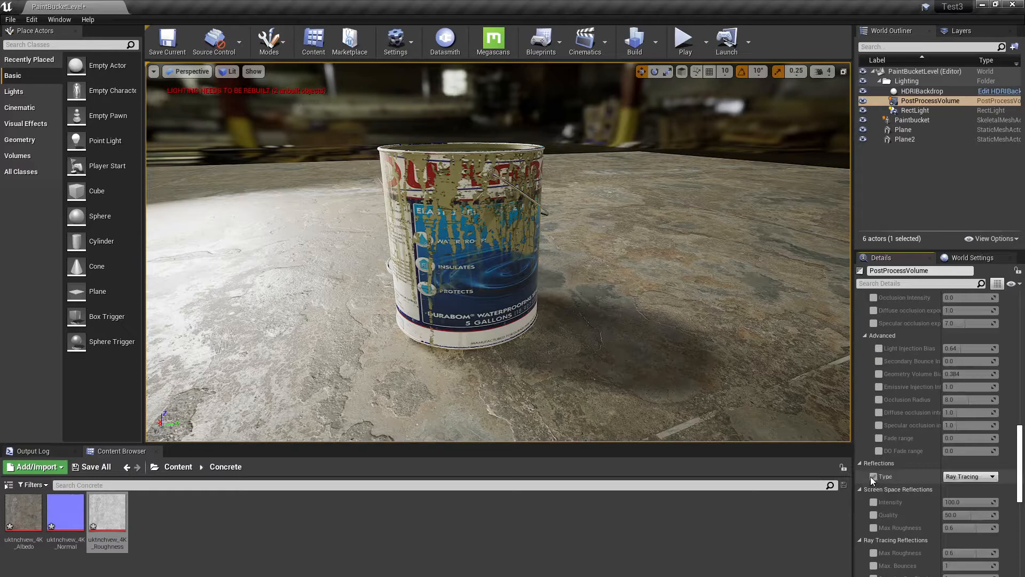
pyautogui.scroll(-1, 917, 483)
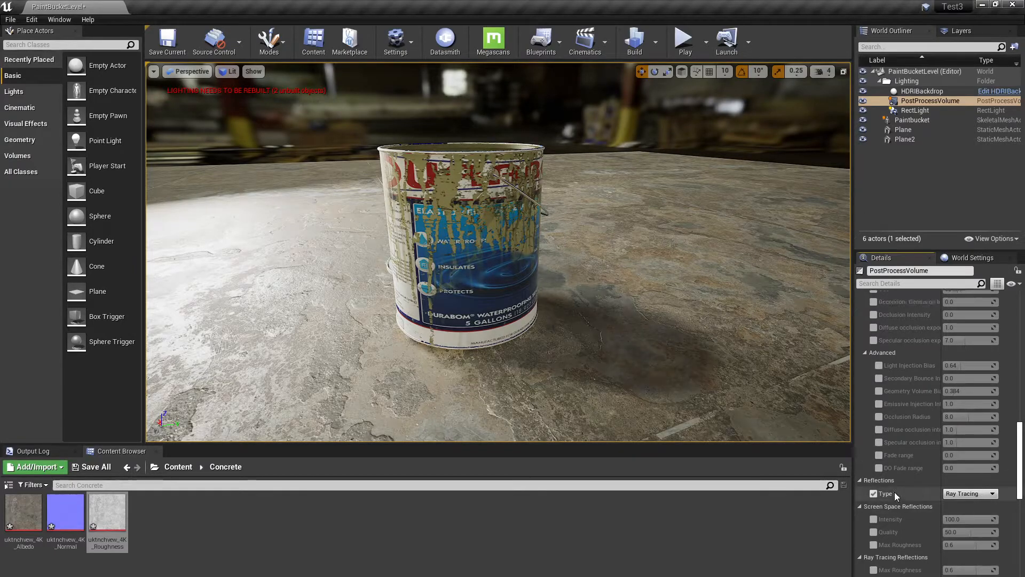
pyautogui.scroll(-1, 913, 489)
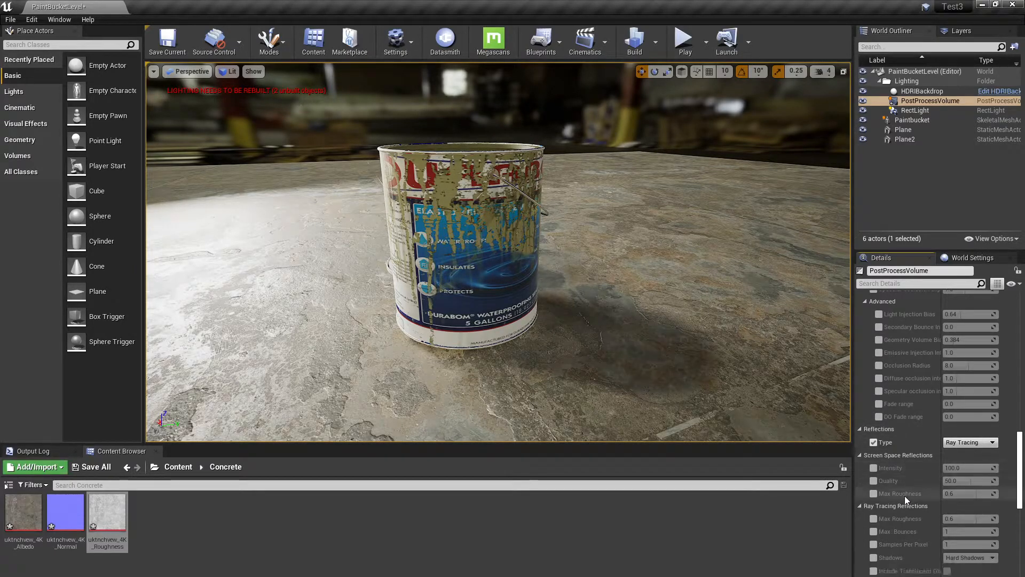
pyautogui.click(873, 519)
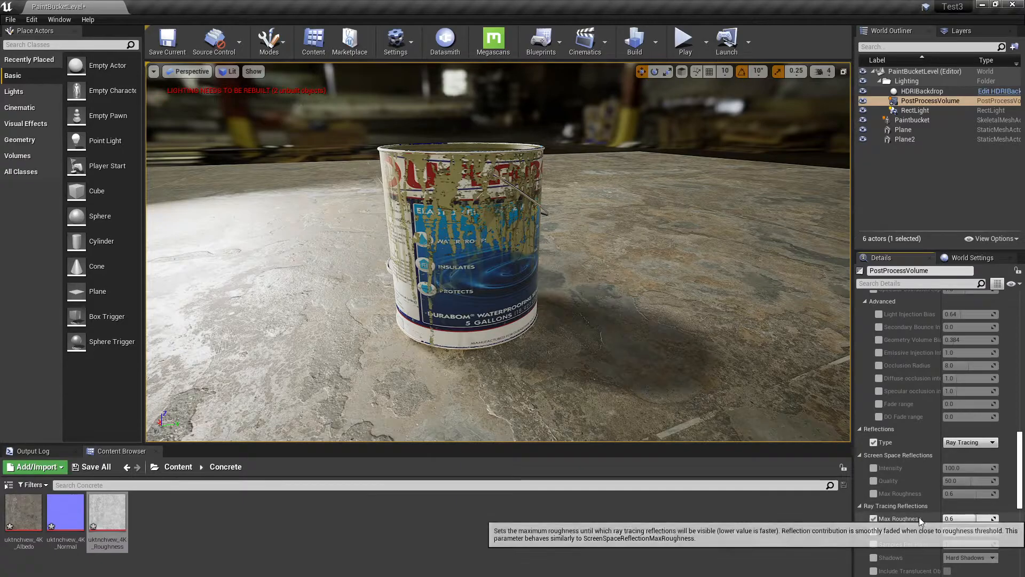
# - Try 1.0 and 0.5 for the ray tracing reflections' Max Roughness, leaving it at 1.0
pyautogui.click(961, 519)
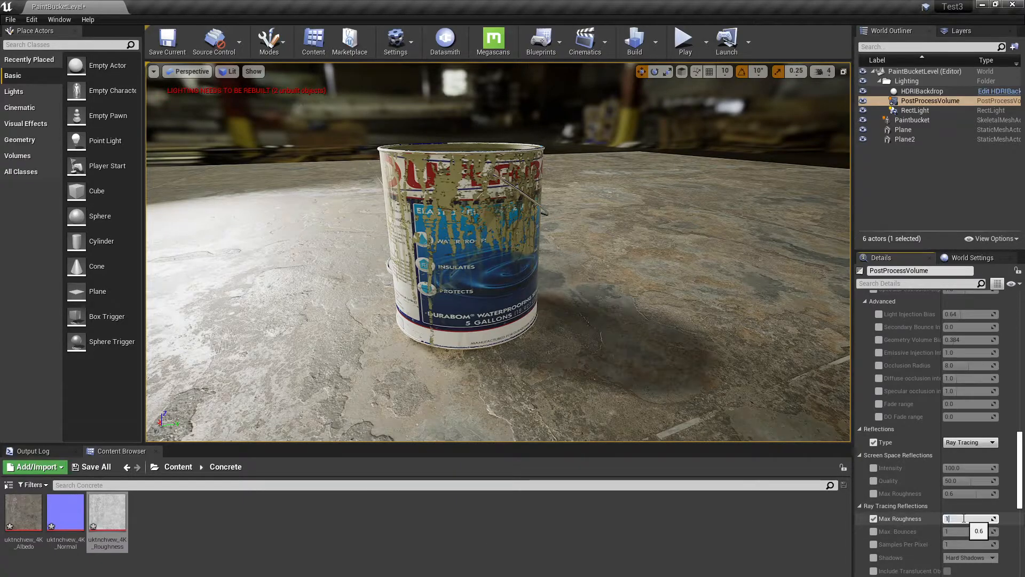
pyautogui.press('Return')
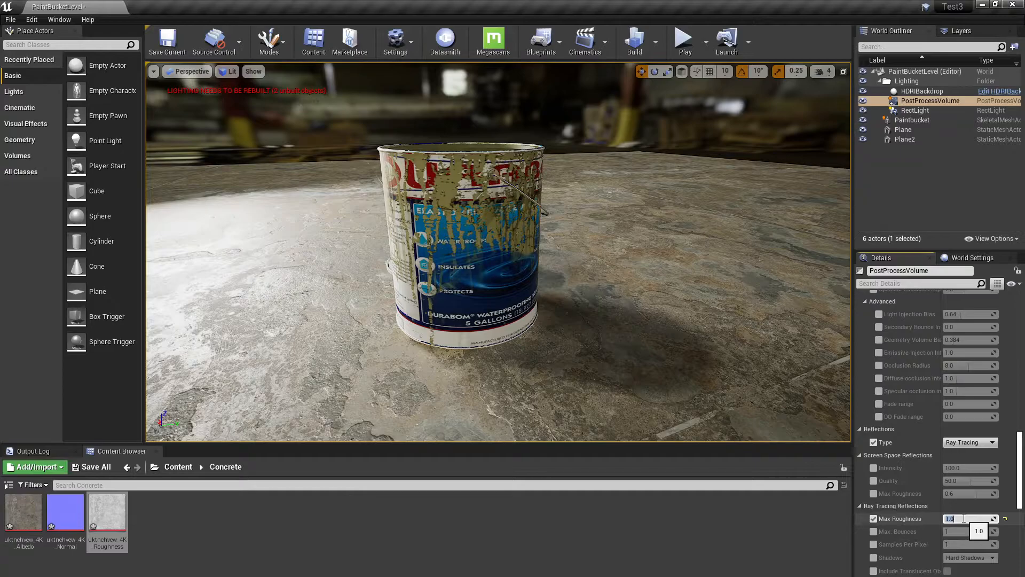
pyautogui.write('0.5')
pyautogui.press('Return')
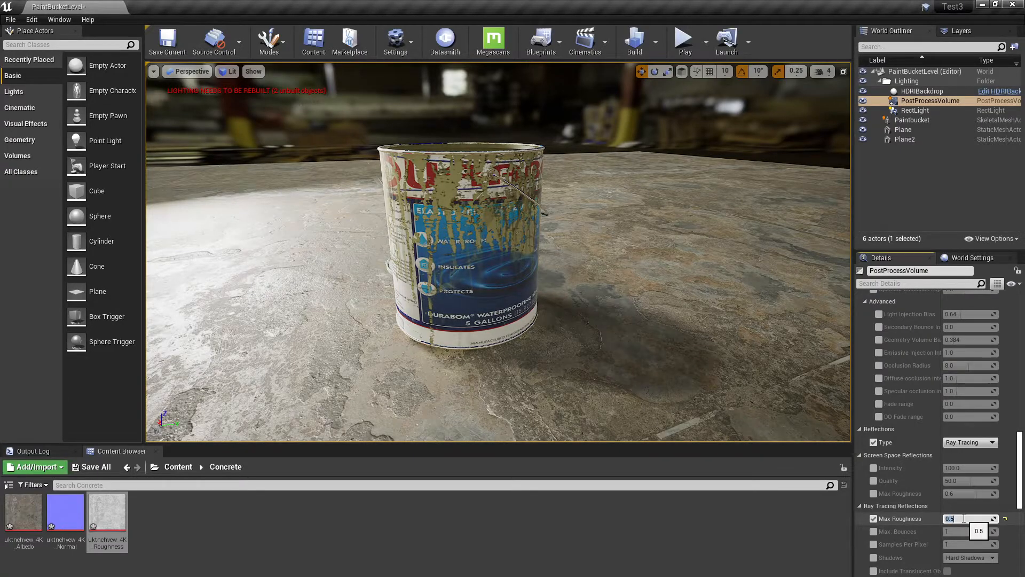
pyautogui.write('1')
pyautogui.press('Return')
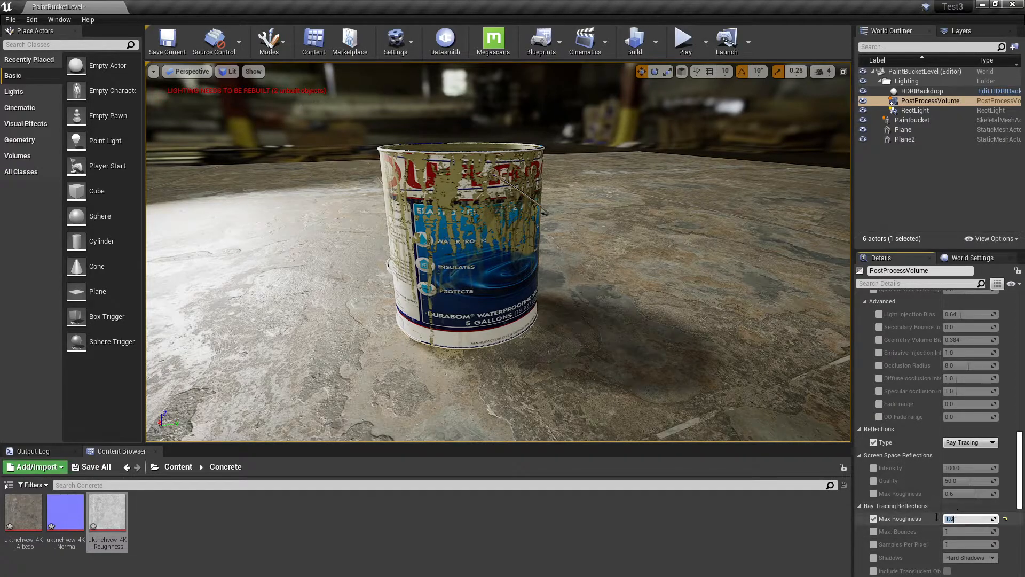
pyautogui.scroll(-2, 908, 520)
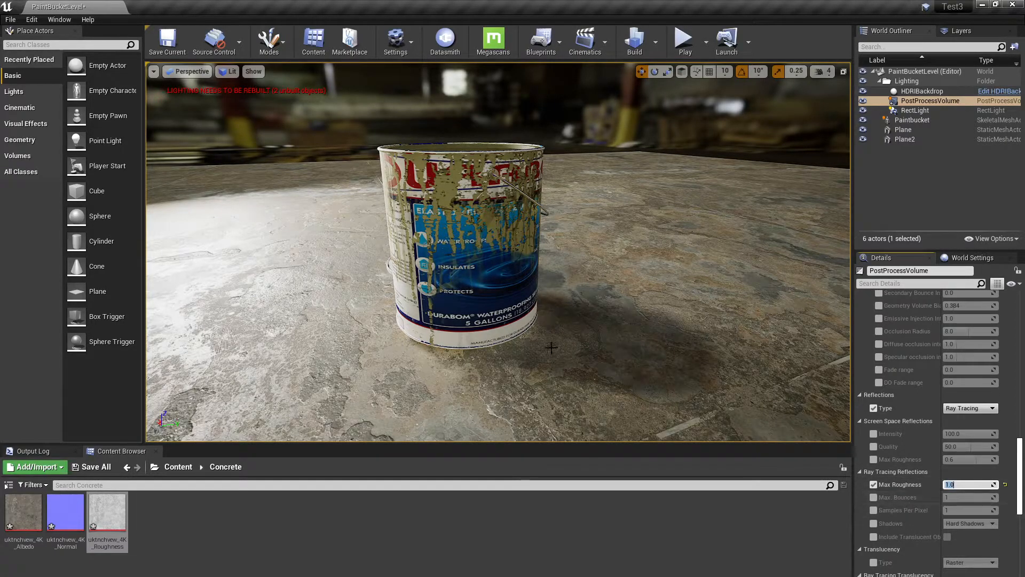
pyautogui.moveTo(607, 328)
pyautogui.keyDown('alt'); pyautogui.mouseDown()
pyautogui.moveTo(545, 352)
pyautogui.moveTo(540, 385)
pyautogui.moveTo(561, 344)
pyautogui.moveTo(606, 326)
pyautogui.mouseUp(); pyautogui.keyUp('alt')
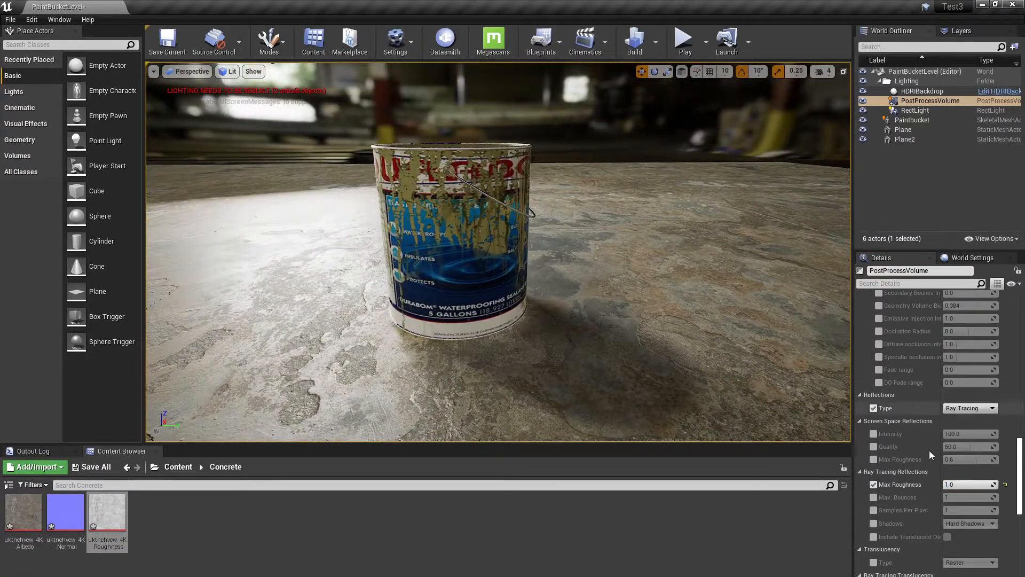
# - Enable the Max Bounces, Samples Per Pixel and Shadows overrides for ray tracing reflections, setting Samples Per Pixel to 4
pyautogui.click(874, 497)
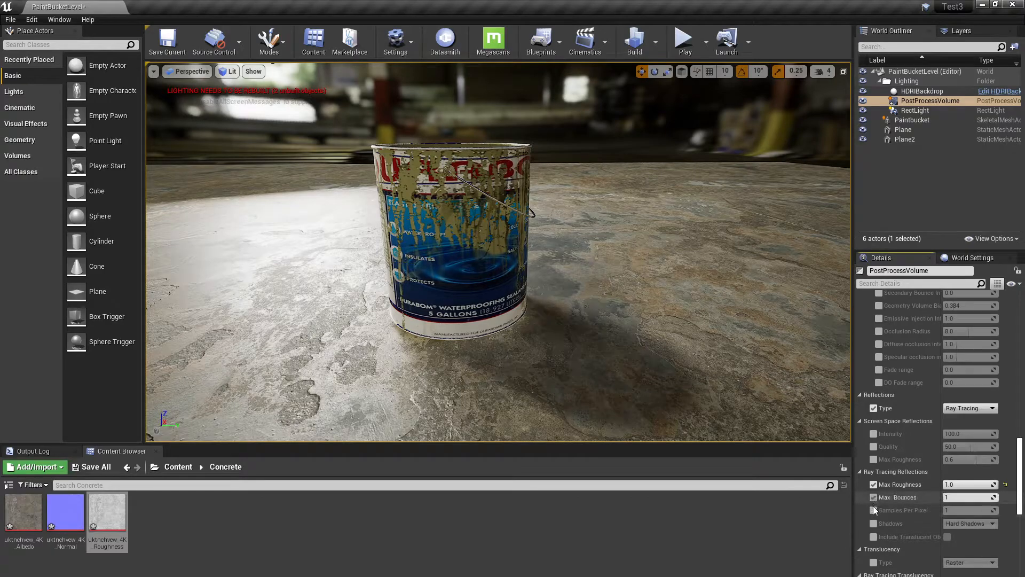
pyautogui.click(874, 510)
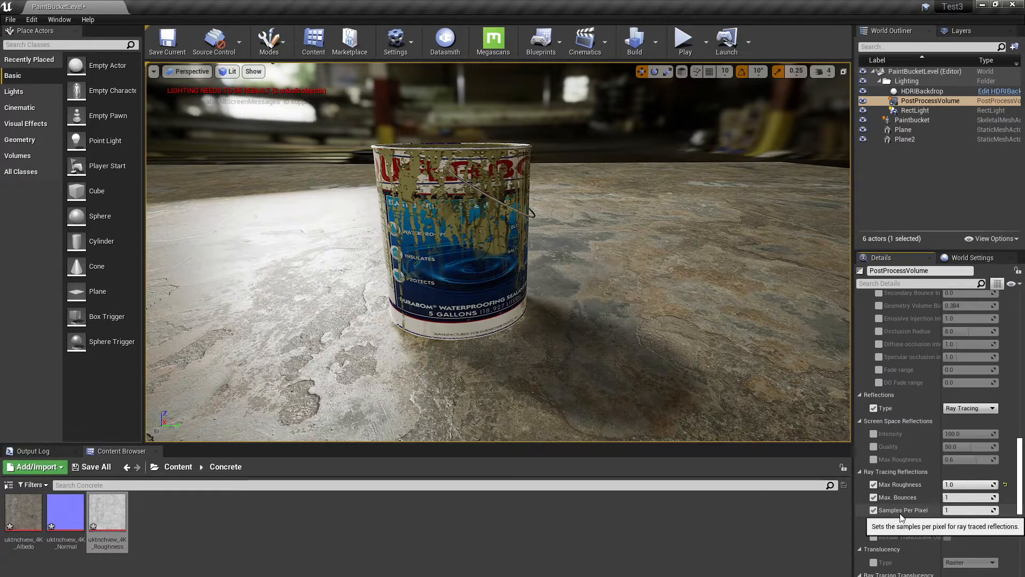
pyautogui.click(951, 510)
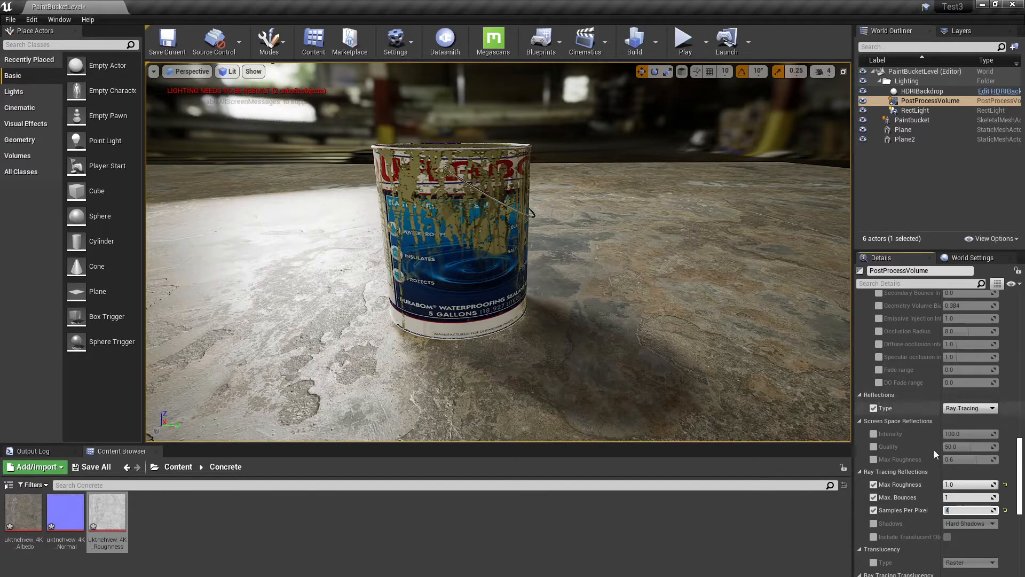
pyautogui.click(873, 524)
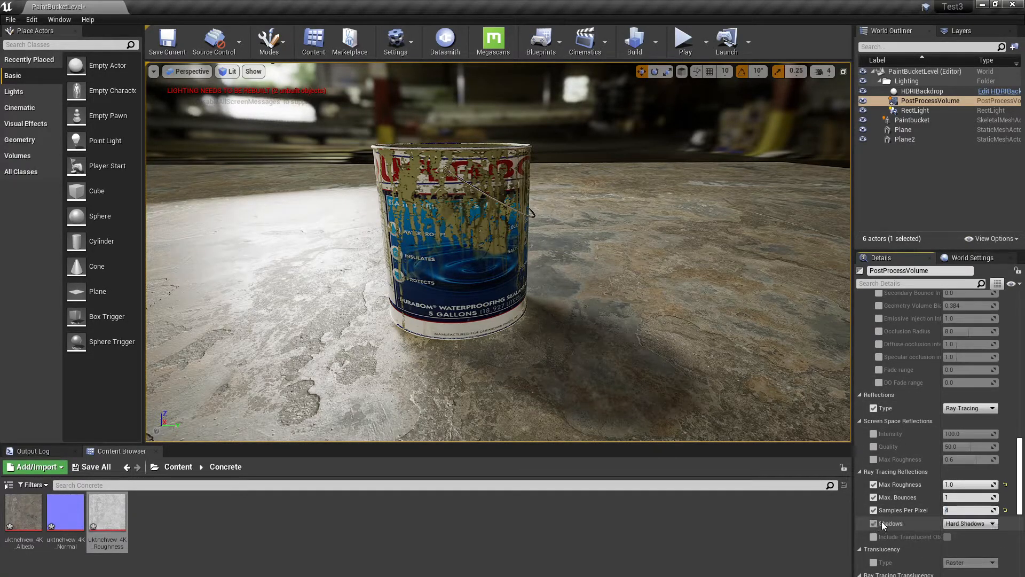
pyautogui.scroll(-2, 909, 504)
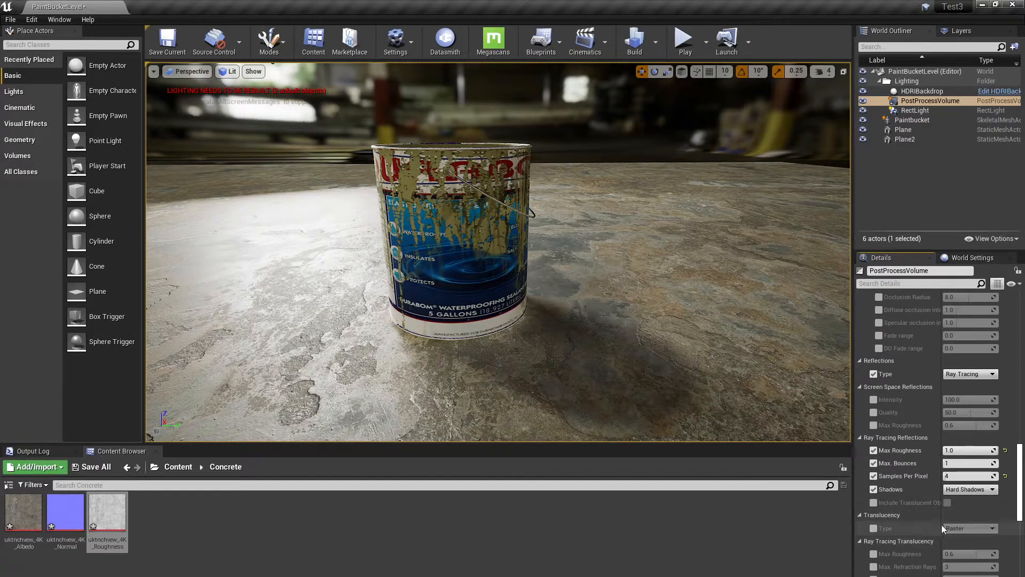
pyautogui.scroll(-4, 915, 497)
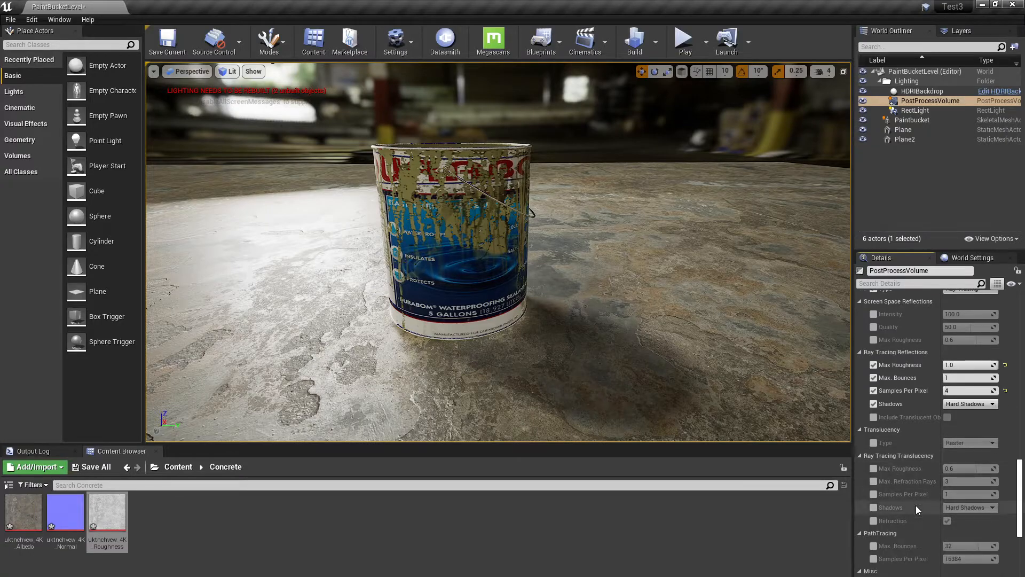
# - Examine the reflections and shadows on the paint bucket and floor from low, close and raised viewpoints
pyautogui.scroll(6, 918, 499)
pyautogui.scroll(11, 915, 489)
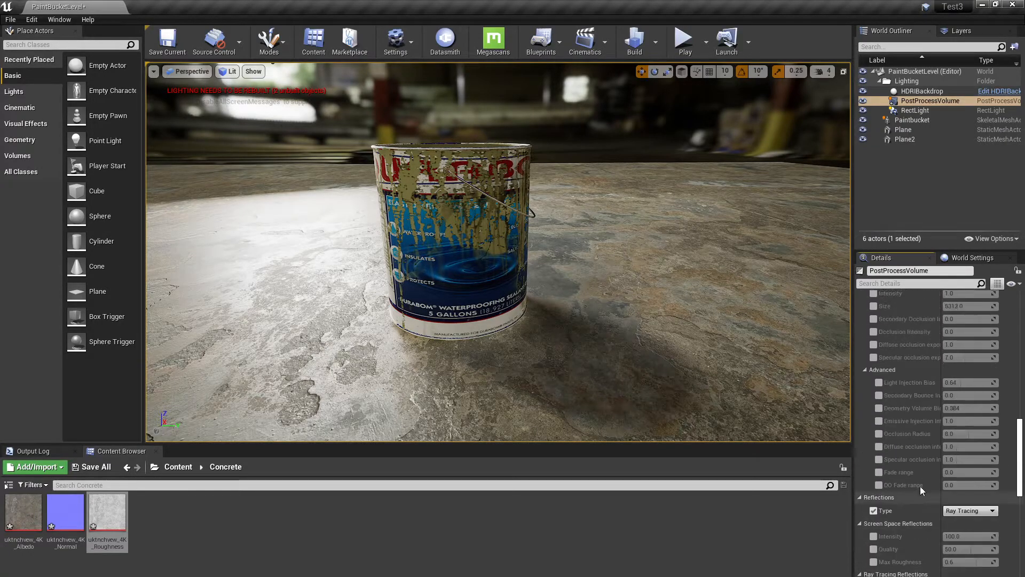
pyautogui.moveTo(523, 354)
pyautogui.keyDown('alt'); pyautogui.mouseDown()
pyautogui.moveTo(390, 347)
pyautogui.moveTo(522, 355)
pyautogui.mouseUp(); pyautogui.keyUp('alt')
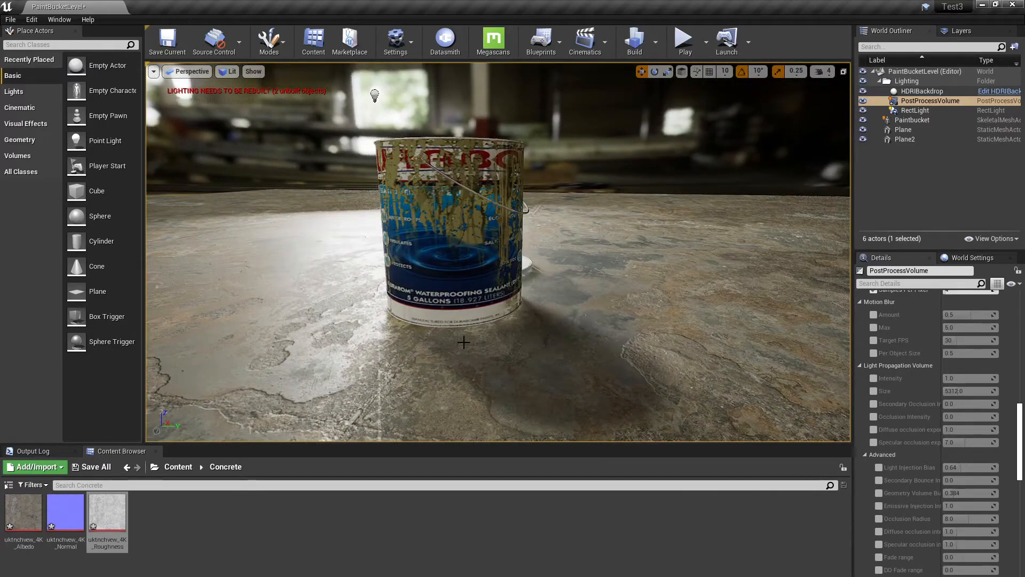
pyautogui.scroll(5, 464, 342)
pyautogui.scroll(-3, 464, 342)
pyautogui.keyDown('alt'); pyautogui.moveTo(464, 342); pyautogui.dragTo(513, 329); pyautogui.keyUp('alt')
pyautogui.keyDown('alt'); pyautogui.moveTo(422, 396); pyautogui.dragTo(475, 349); pyautogui.keyUp('alt')
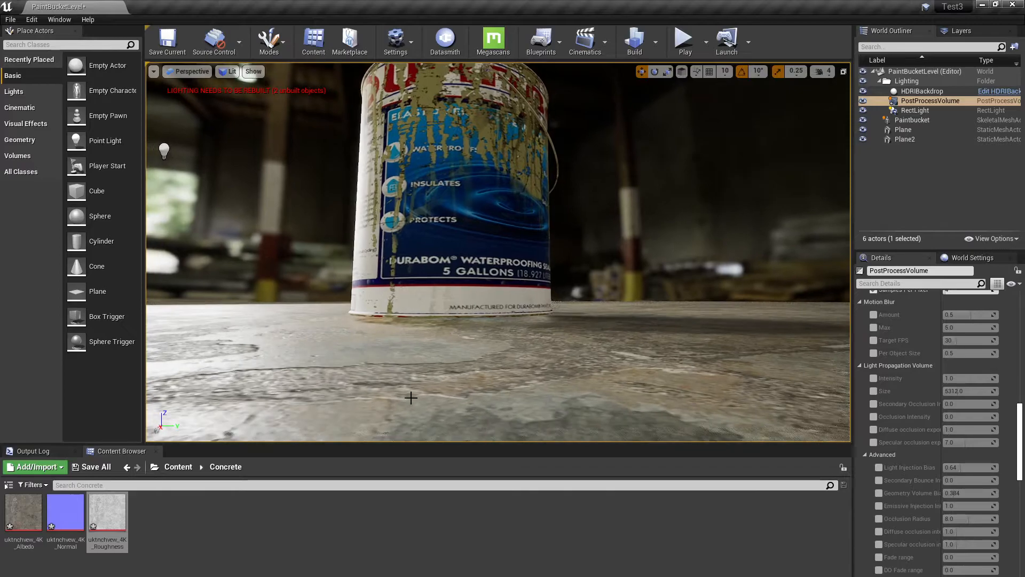
pyautogui.click(391, 369)
pyautogui.moveTo(501, 297); pyautogui.dragTo(501, 289)
pyautogui.moveTo(608, 295)
pyautogui.keyDown('alt'); pyautogui.mouseDown()
pyautogui.moveTo(609, 342)
pyautogui.moveTo(582, 369)
pyautogui.mouseUp(); pyautogui.keyUp('alt')
pyautogui.keyDown('alt'); pyautogui.moveTo(539, 232); pyautogui.dragTo(507, 301); pyautogui.keyUp('alt')
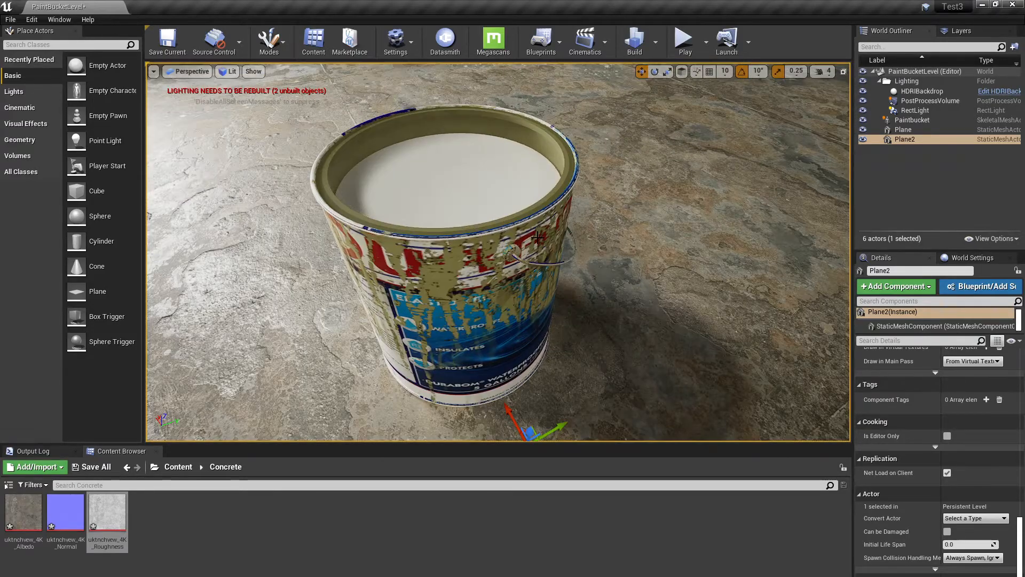
pyautogui.scroll(-2, 517, 255)
pyautogui.scroll(2, 517, 255)
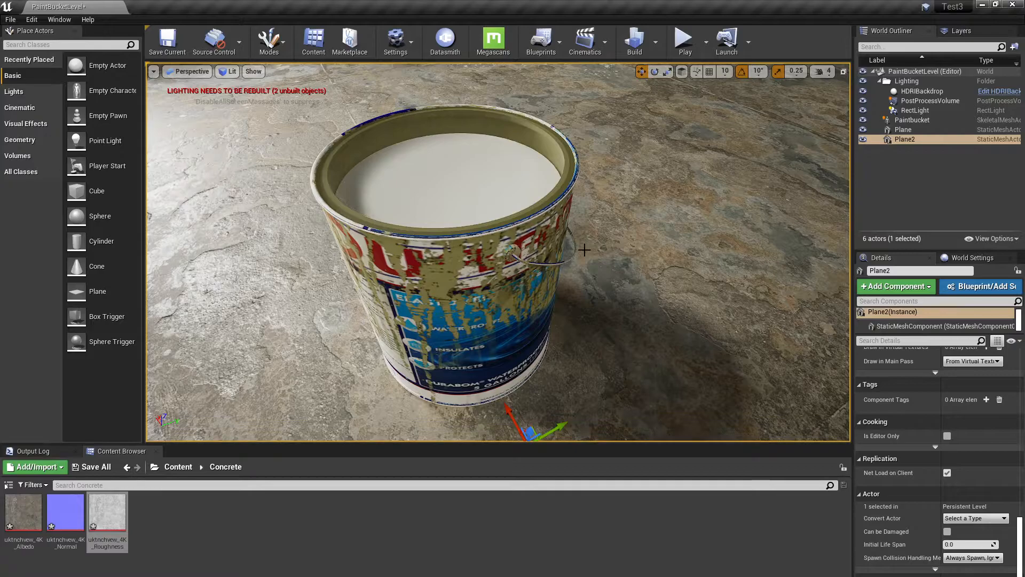
pyautogui.moveTo(584, 250)
pyautogui.keyDown('alt'); pyautogui.mouseDown()
pyautogui.moveTo(652, 237)
pyautogui.moveTo(579, 224)
pyautogui.moveTo(579, 248)
pyautogui.mouseUp(); pyautogui.keyUp('alt')
# - Select the Paintbucket actor and bring up its material slots with their full material names readable
pyautogui.click(418, 155)
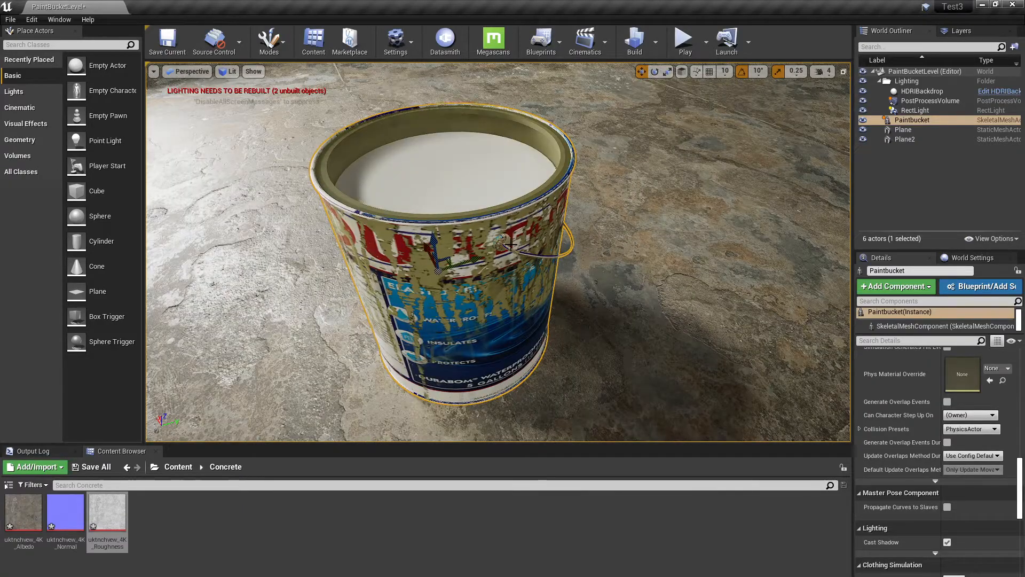
pyautogui.scroll(-4, 505, 246)
pyautogui.scroll(2, 501, 247)
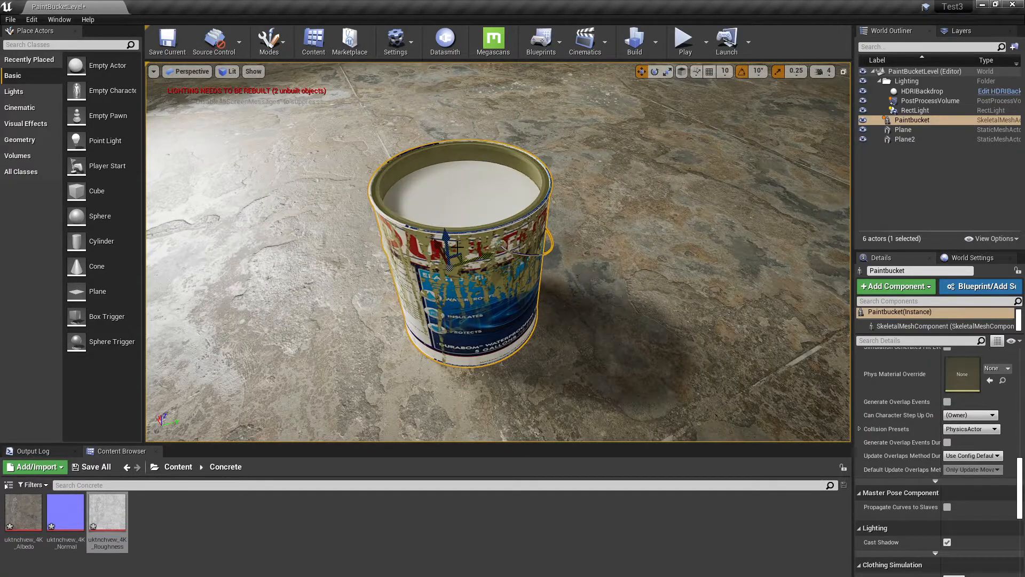
pyautogui.scroll(2, 459, 247)
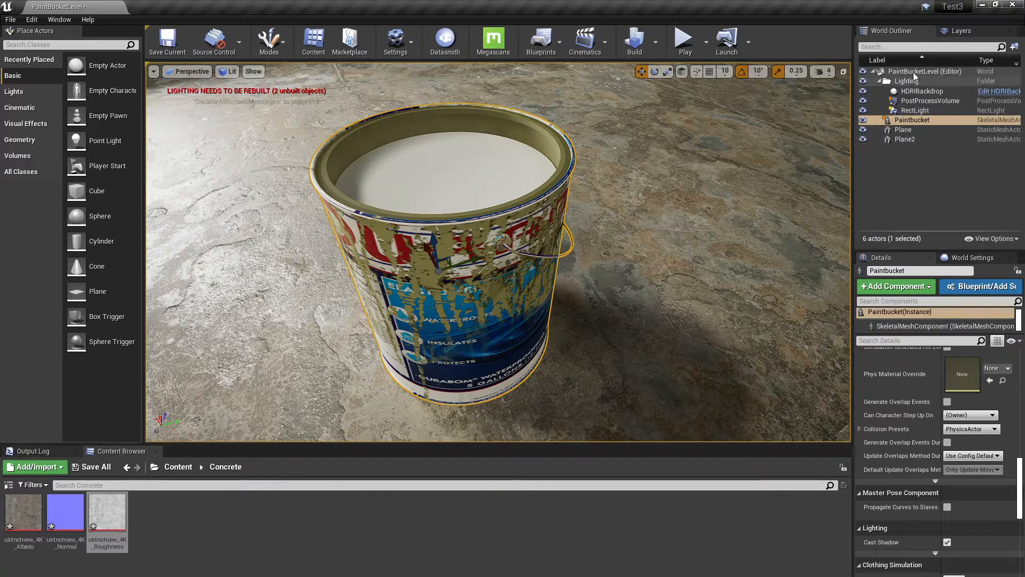
pyautogui.click(913, 73)
pyautogui.click(904, 120)
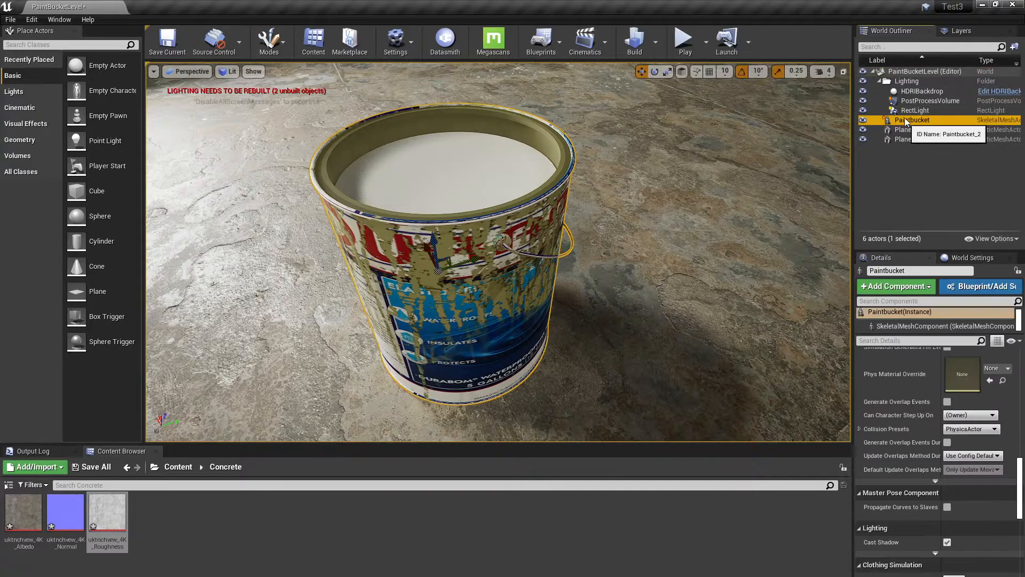
pyautogui.scroll(-1, 919, 380)
pyautogui.scroll(5, 919, 380)
pyautogui.scroll(4, 927, 365)
pyautogui.moveTo(1019, 426); pyautogui.dragTo(1018, 389)
pyautogui.scroll(-1, 905, 456)
pyautogui.scroll(1, 905, 456)
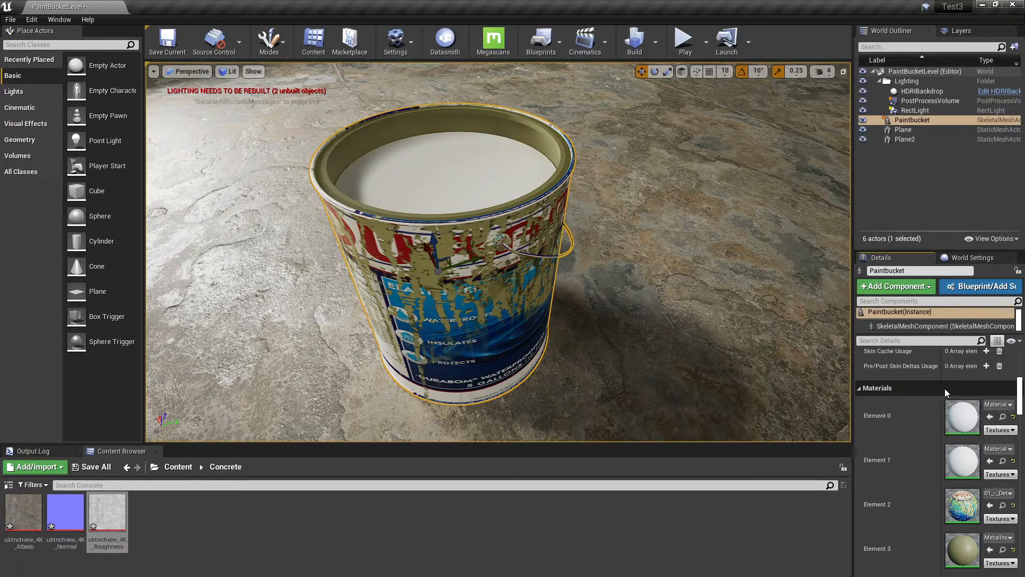
pyautogui.moveTo(940, 388); pyautogui.dragTo(916, 394)
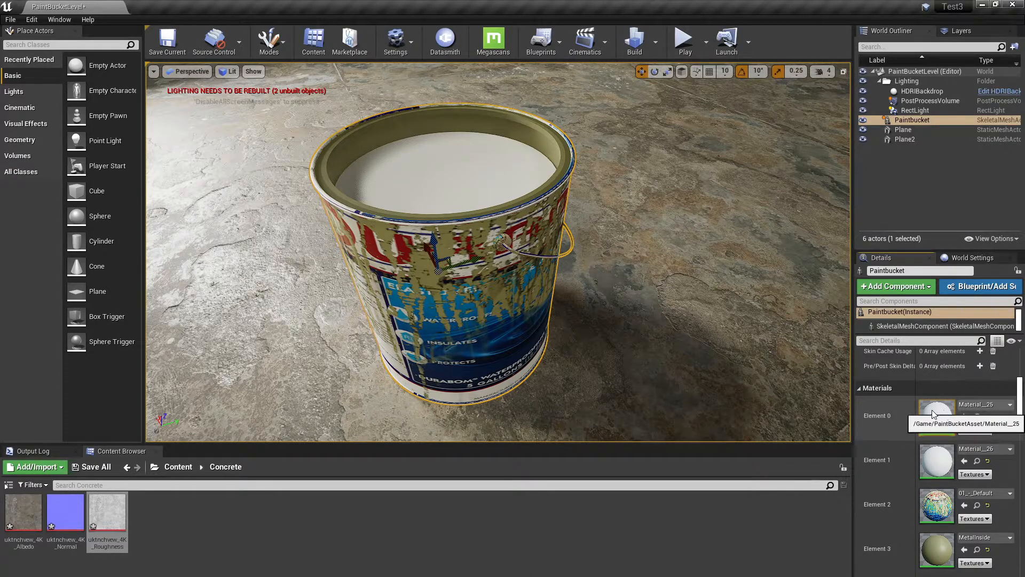
# - Open the paint bucket's Element 0 material, Material__25, and delete its Param color node
pyautogui.doubleClick(933, 413)
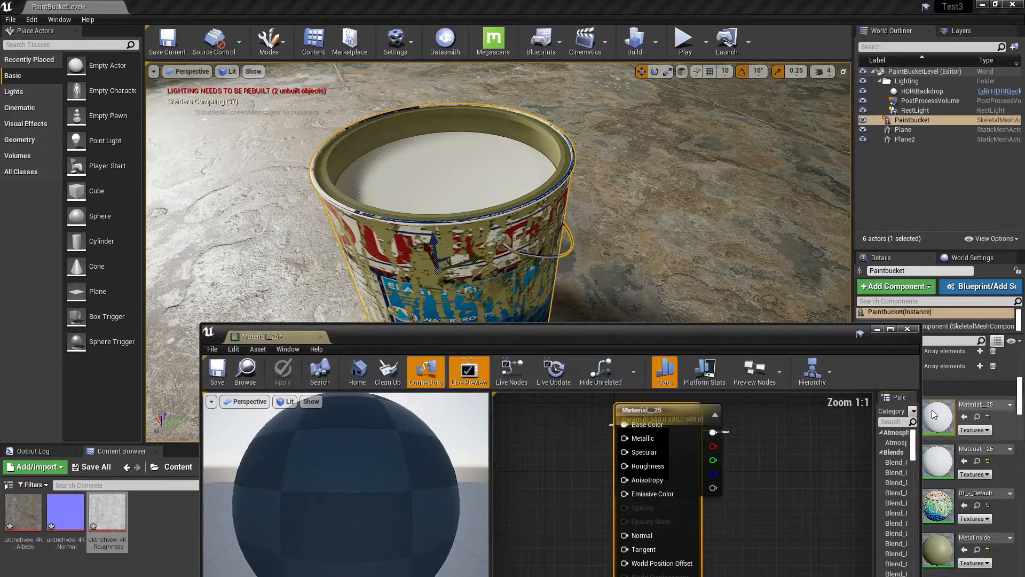
pyautogui.moveTo(772, 339); pyautogui.dragTo(641, 226)
pyautogui.moveTo(536, 300); pyautogui.dragTo(687, 310)
pyautogui.click(487, 304)
pyautogui.moveTo(487, 304); pyautogui.dragTo(444, 297)
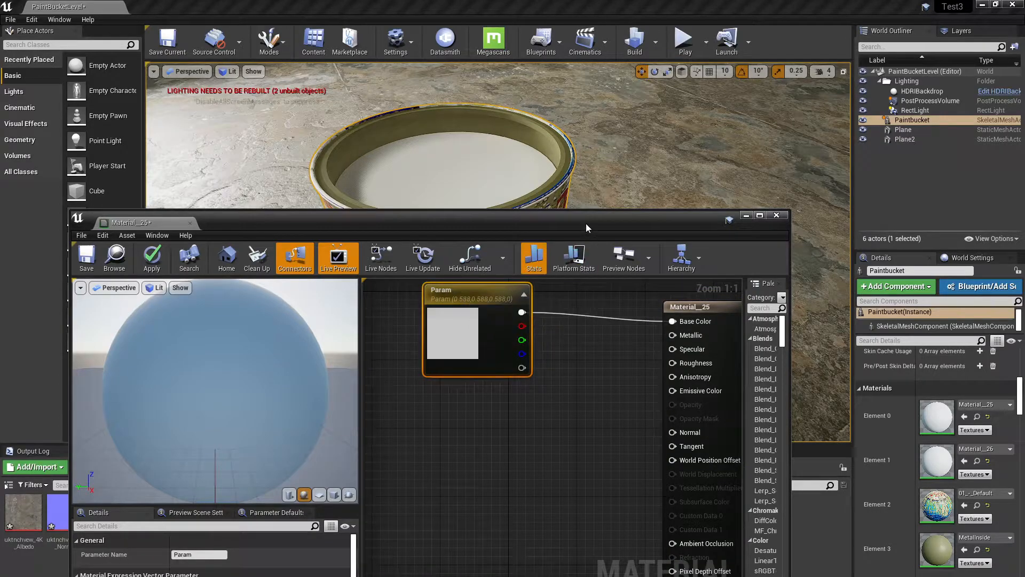
pyautogui.moveTo(585, 223); pyautogui.dragTo(594, 161)
pyautogui.moveTo(464, 226); pyautogui.dragTo(448, 262)
pyautogui.press('Delete')
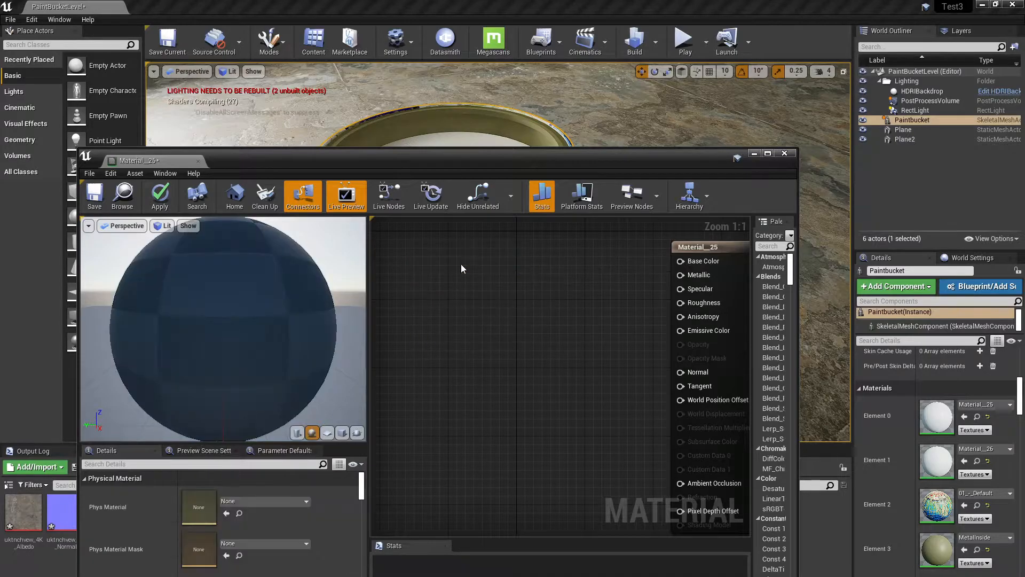
# - Connect a new black Constant3Vector (0,0,0) to the Base Color of Material__25, apply the change and close the material
pyautogui.moveTo(584, 169); pyautogui.dragTo(586, 209)
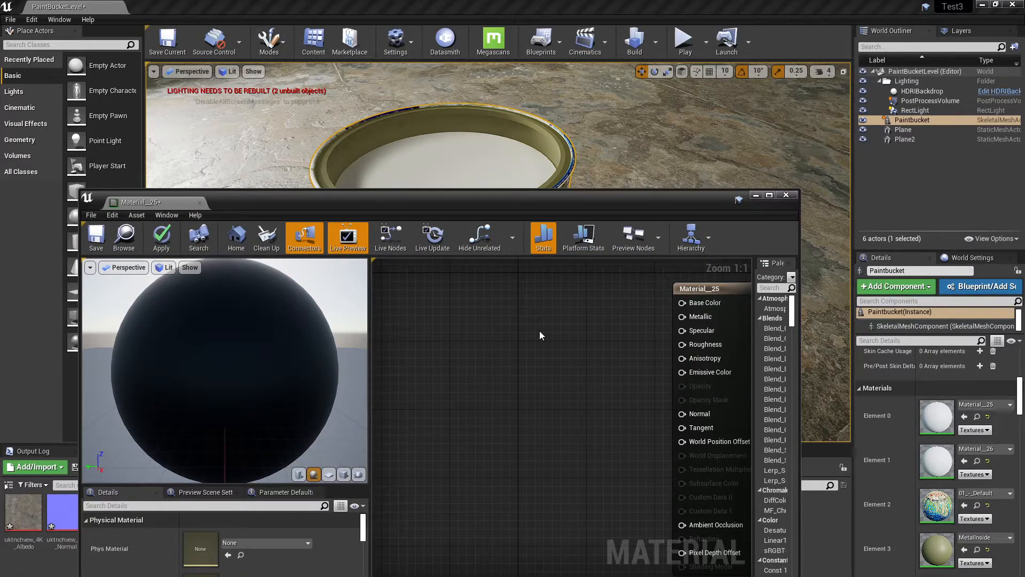
pyautogui.click(475, 315)
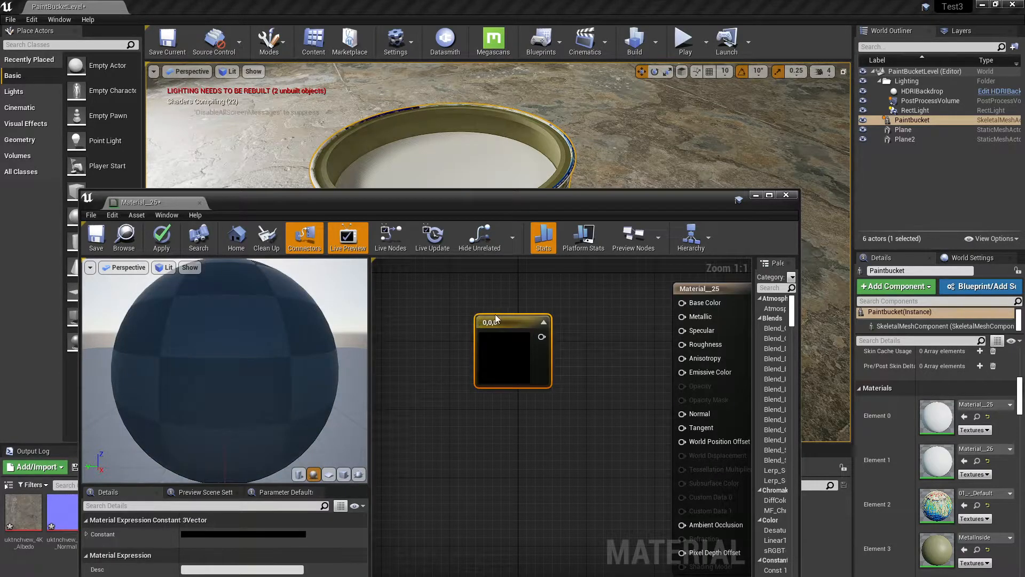
pyautogui.moveTo(504, 322); pyautogui.dragTo(581, 322)
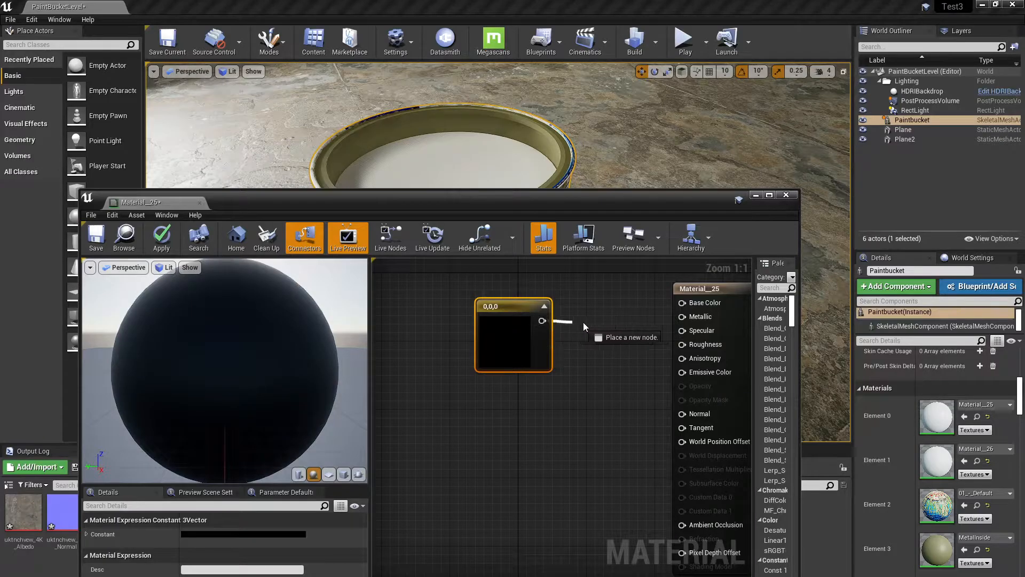
pyautogui.moveTo(658, 302); pyautogui.dragTo(683, 303)
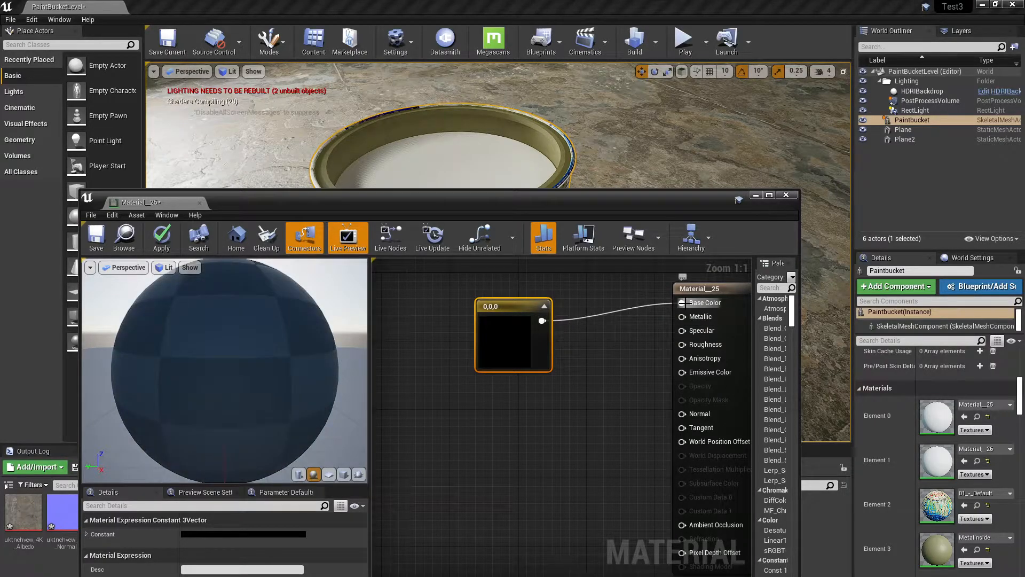
pyautogui.click(161, 237)
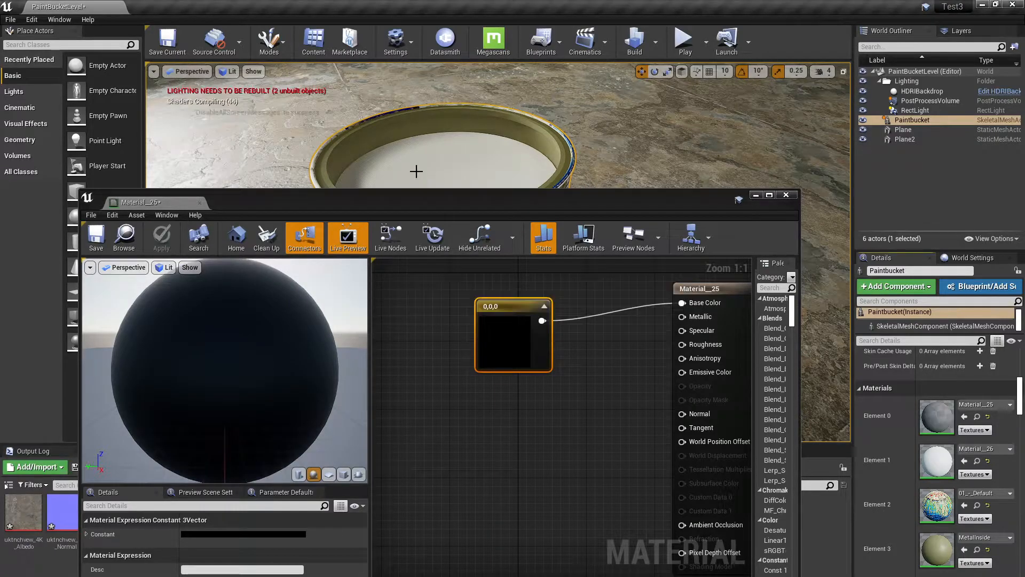
pyautogui.moveTo(409, 197)
pyautogui.mouseDown()
pyautogui.moveTo(407, 390)
pyautogui.moveTo(417, 266)
pyautogui.mouseUp()
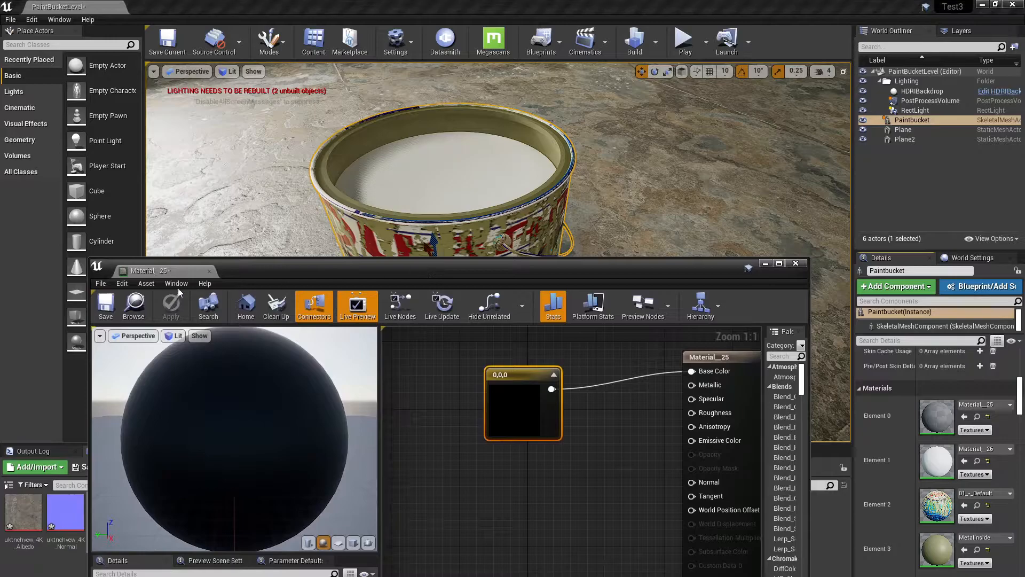
pyautogui.click(796, 264)
# - Open the paint bucket's Element 1 material, Material__26, and delete its Param color node
pyautogui.doubleClick(937, 460)
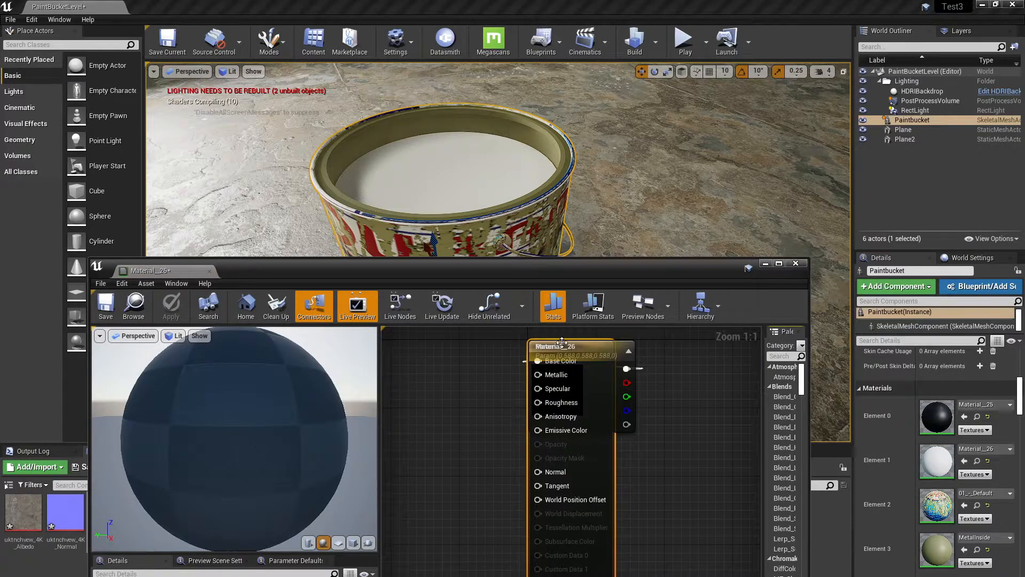
pyautogui.moveTo(556, 373); pyautogui.dragTo(451, 374)
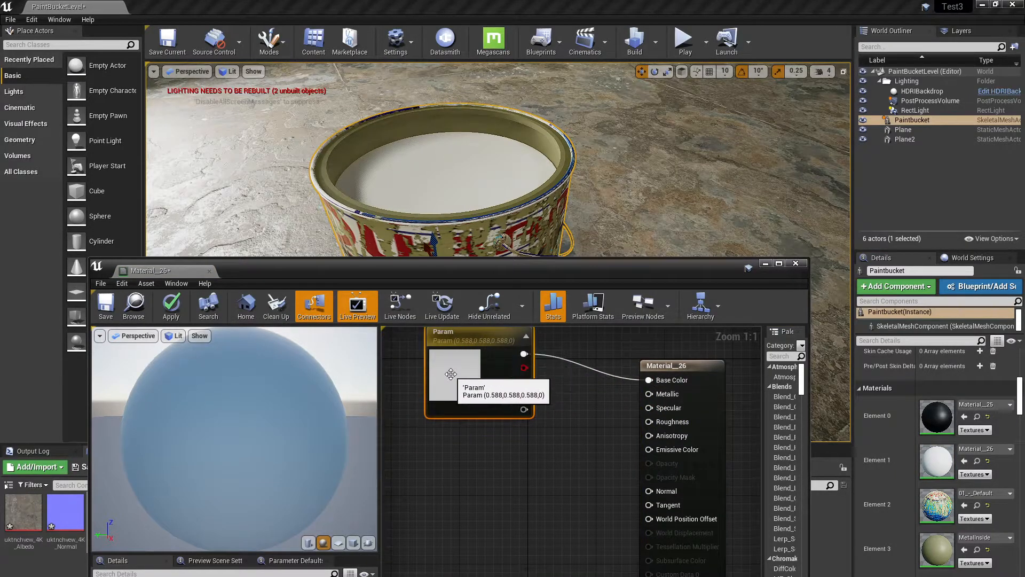
pyautogui.moveTo(443, 268); pyautogui.dragTo(501, 157)
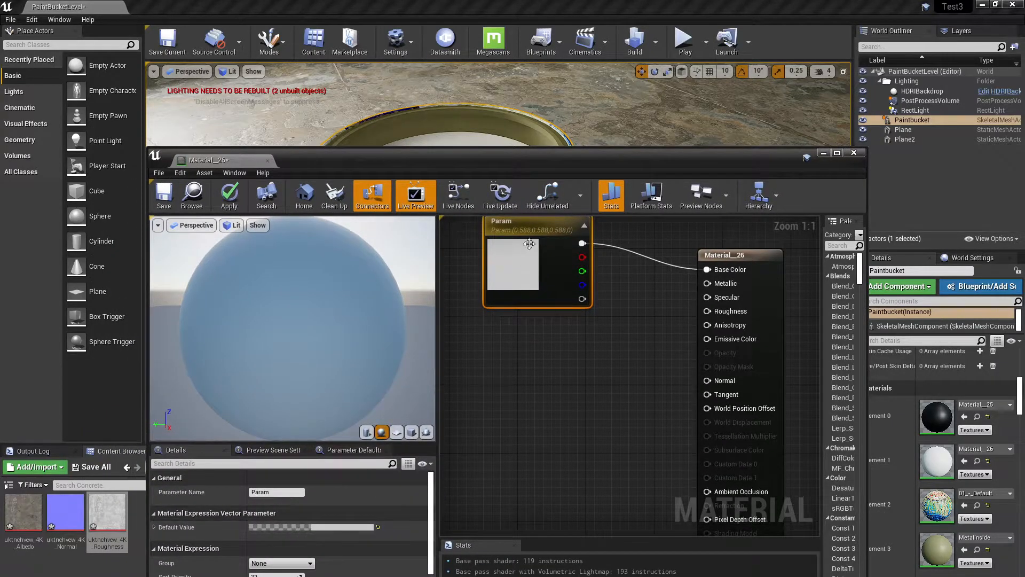
pyautogui.press('Delete')
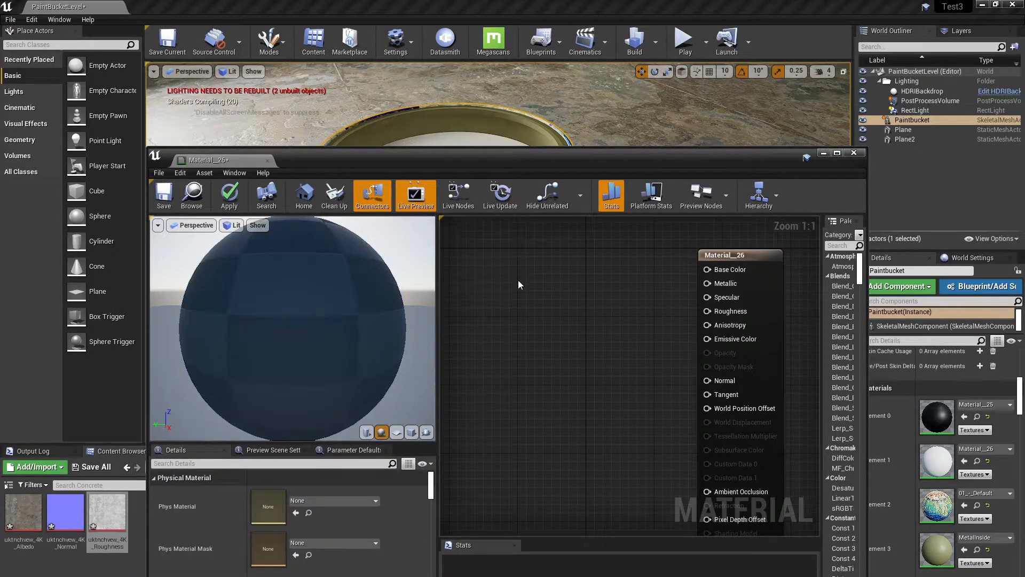
# - Connect a new black Constant3Vector (0,0,0) to the Base Color of Material__26, apply it and view the paint surface in the level
pyautogui.click(518, 279)
pyautogui.moveTo(584, 302); pyautogui.dragTo(707, 270)
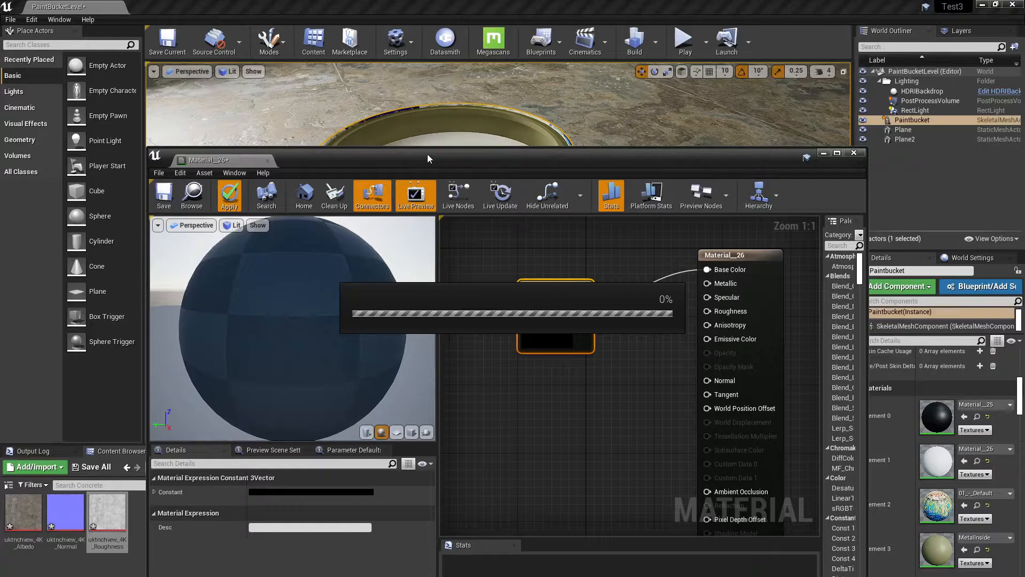
pyautogui.moveTo(427, 158); pyautogui.dragTo(389, 272)
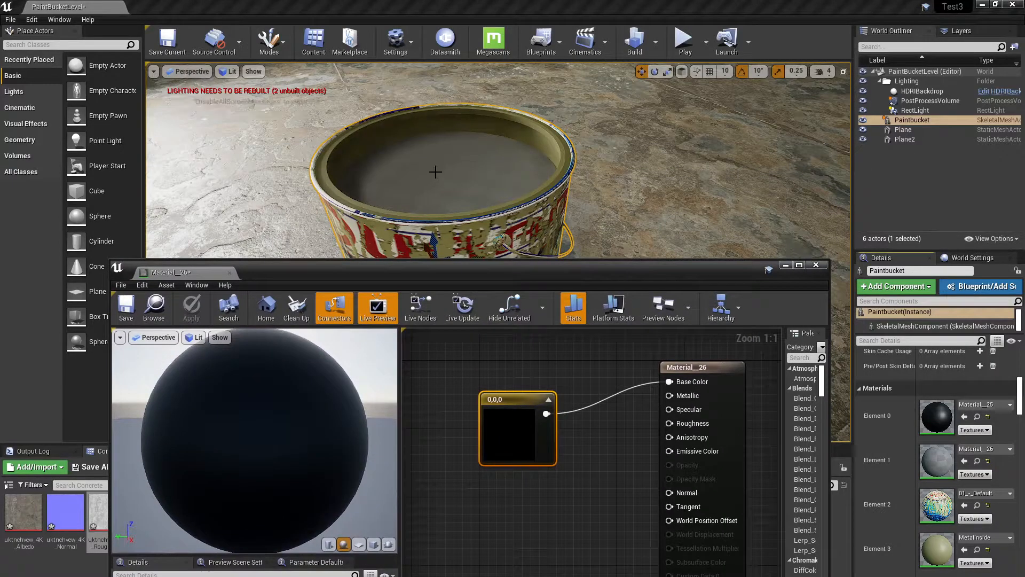
pyautogui.moveTo(508, 273); pyautogui.dragTo(560, 207)
pyautogui.moveTo(472, 211); pyautogui.dragTo(442, 335)
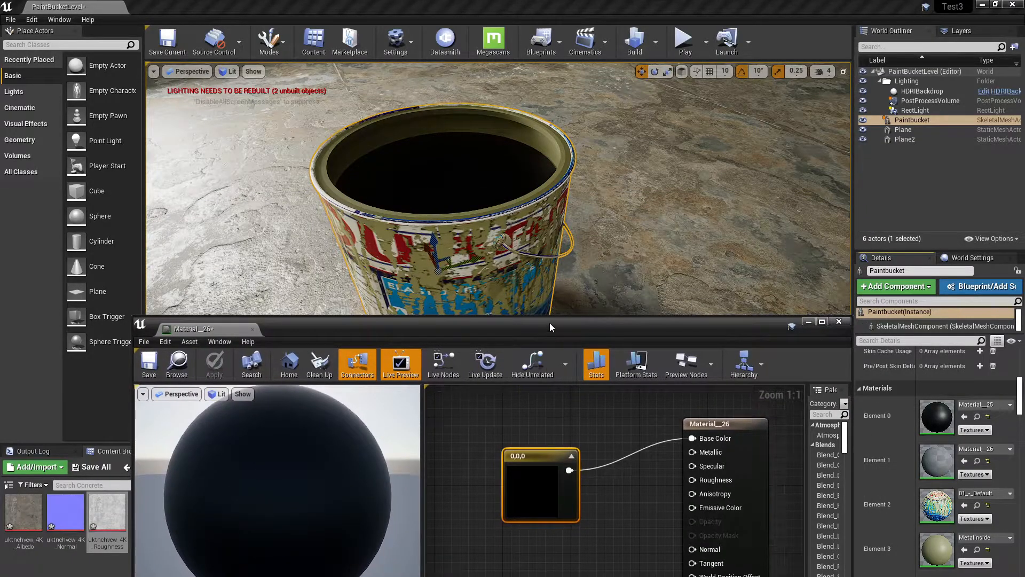
pyautogui.moveTo(550, 323); pyautogui.dragTo(586, 227)
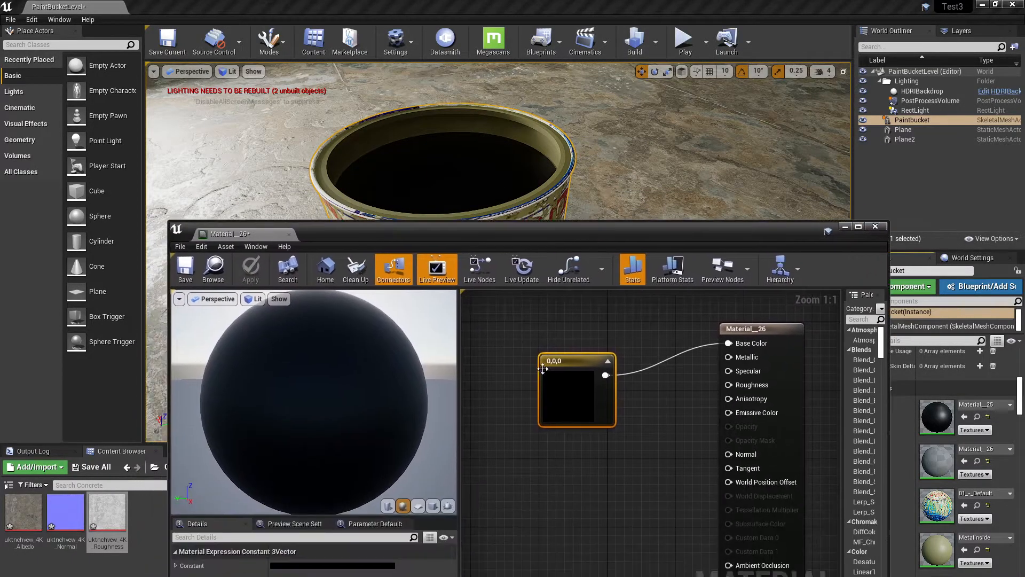
# - Set the Base Color constant of Material__26 to a muted green of about 0.132, 0.167, 0.0972
pyautogui.click(330, 566)
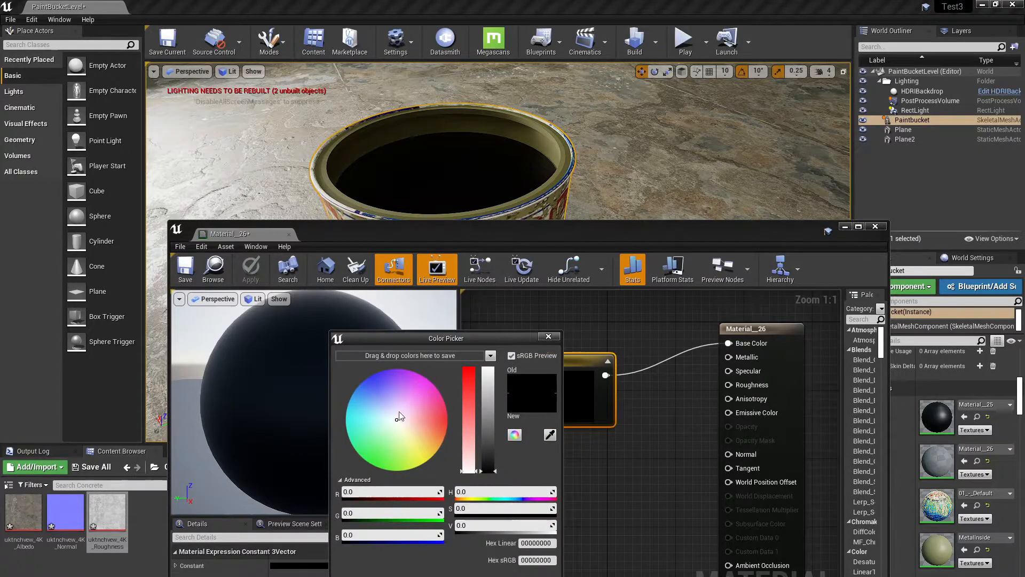
pyautogui.click(397, 435)
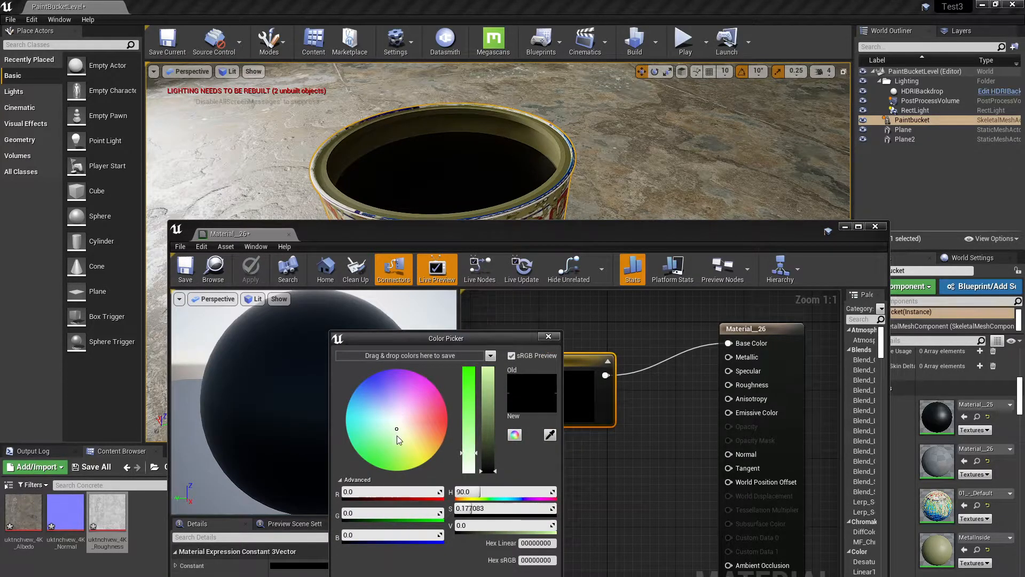
pyautogui.click(489, 454)
pyautogui.click(473, 430)
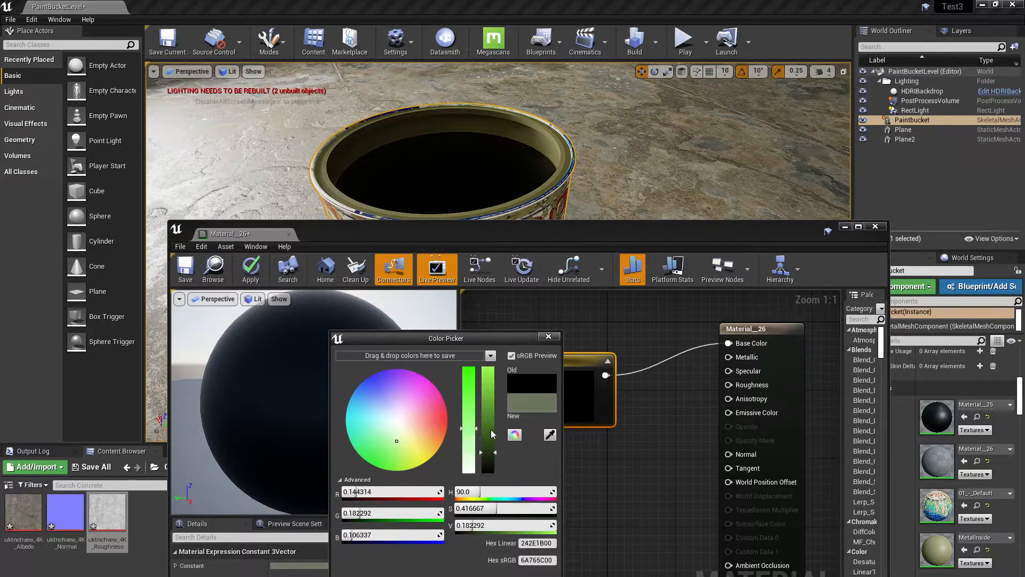
pyautogui.moveTo(494, 455); pyautogui.dragTo(495, 457)
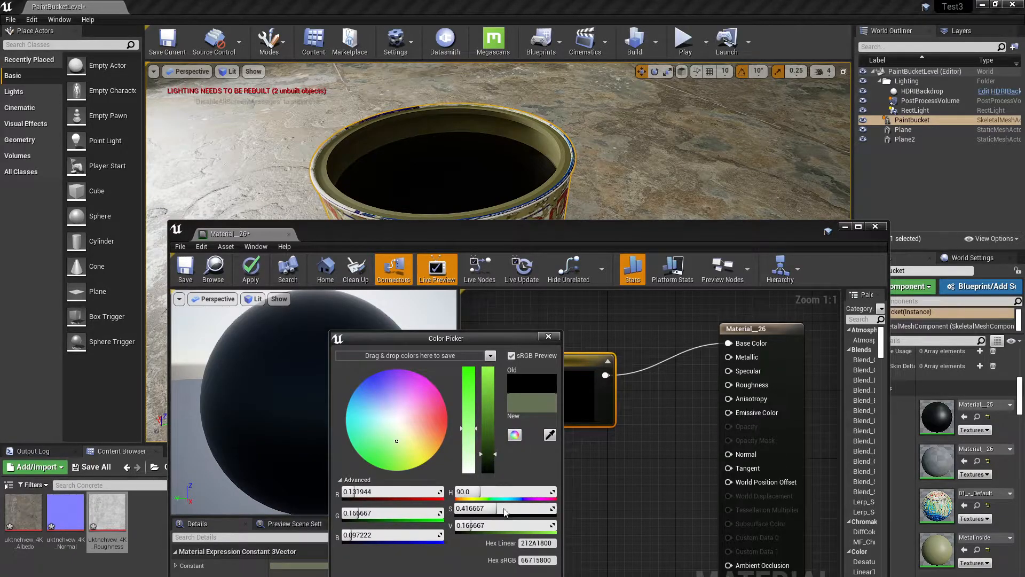
pyautogui.click(497, 574)
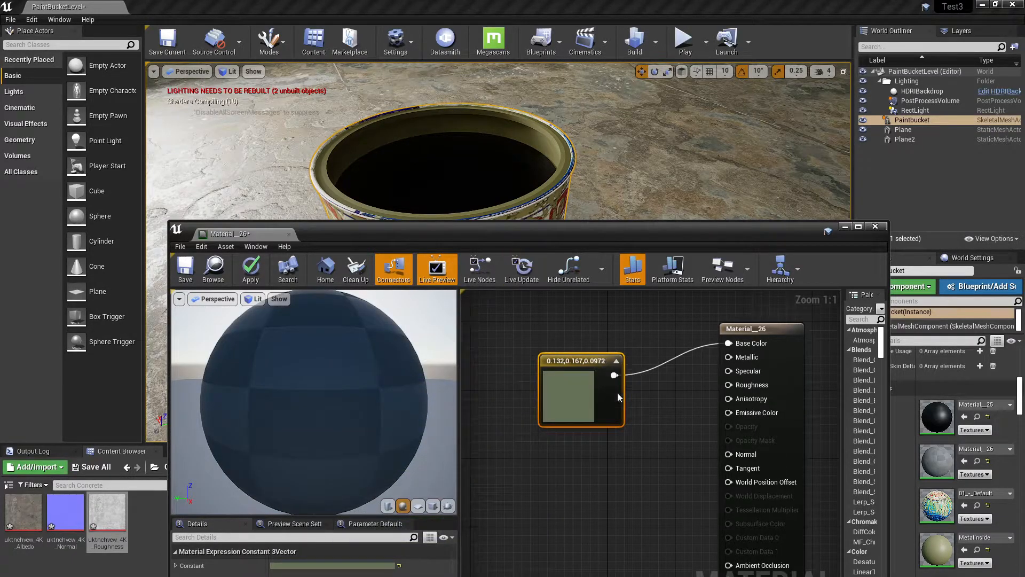
# - Add a Constant with value 1 to Material__26 and connect it to Specular, arranging the nodes neatly
pyautogui.moveTo(588, 370); pyautogui.dragTo(571, 329)
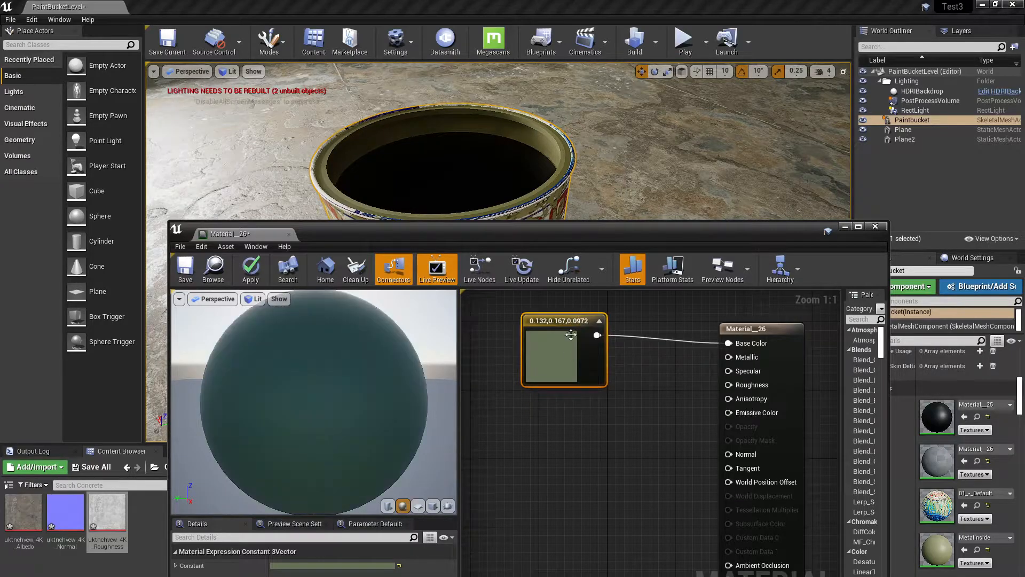
pyautogui.click(573, 416)
pyautogui.moveTo(592, 437); pyautogui.dragTo(727, 370)
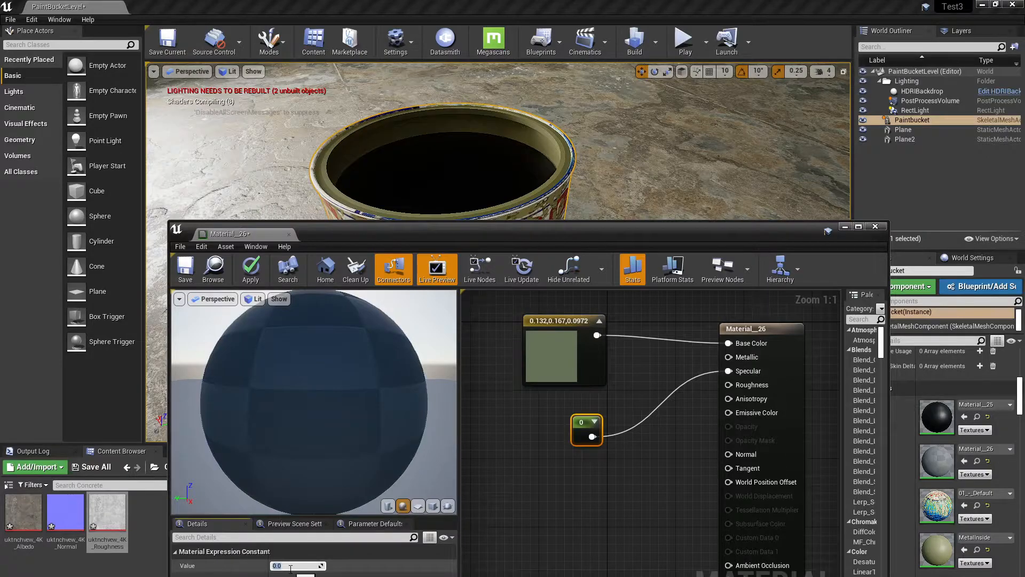
pyautogui.write('1')
pyautogui.press('Return')
pyautogui.moveTo(586, 421); pyautogui.dragTo(563, 407)
# - Connect a new Constant of 0 to the Roughness of Material__26 and apply the change
pyautogui.click(580, 461)
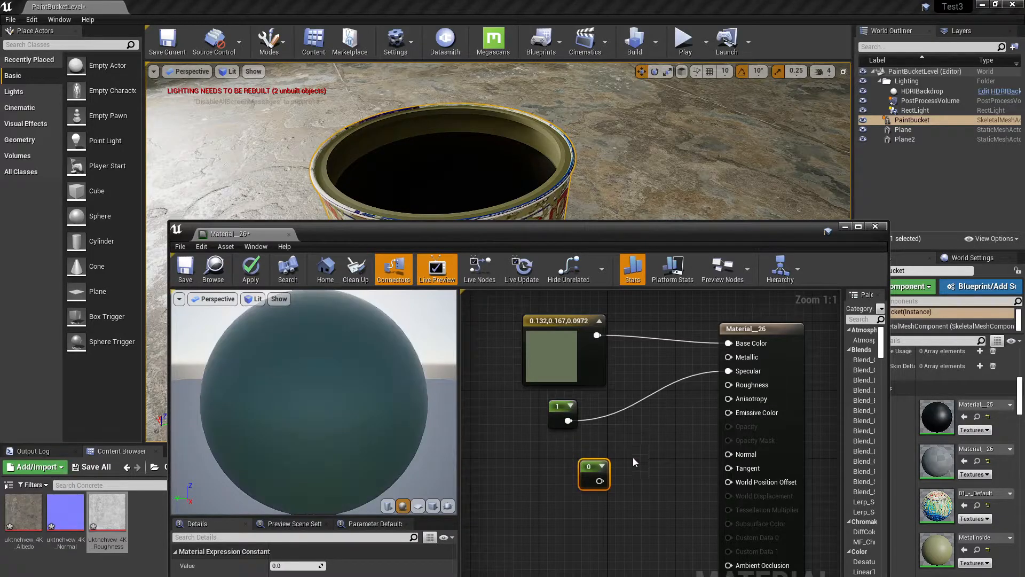
pyautogui.moveTo(600, 481); pyautogui.dragTo(728, 385)
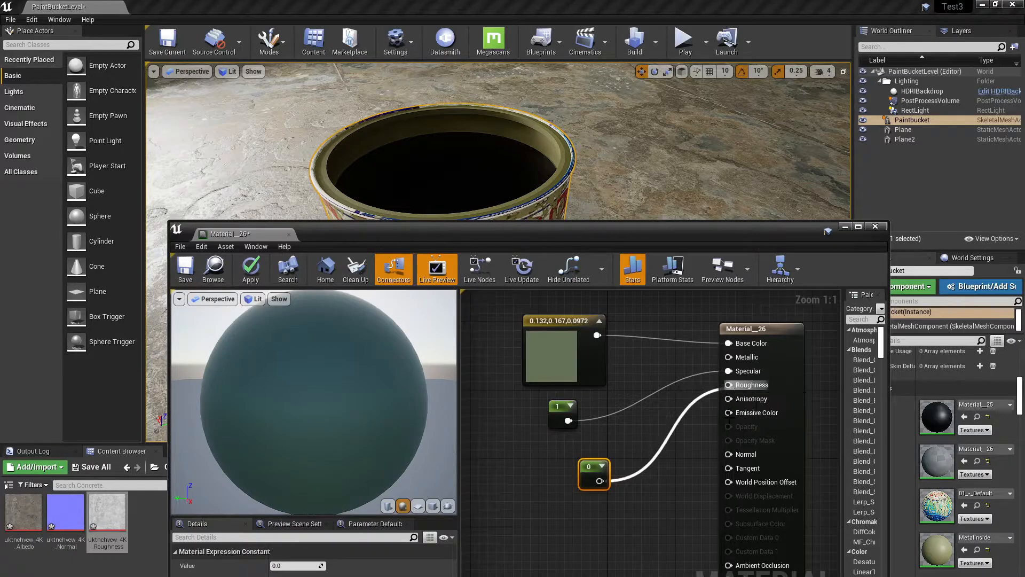
pyautogui.click(260, 273)
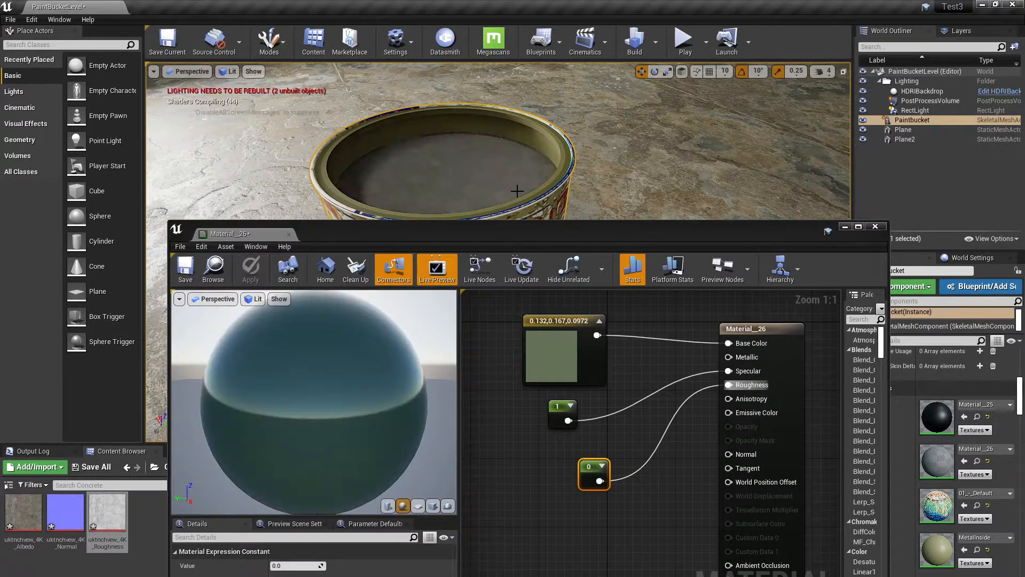
pyautogui.moveTo(526, 181)
pyautogui.mouseDown(button='right')
pyautogui.moveTo(526, 211)
pyautogui.moveTo(526, 176)
pyautogui.mouseUp(button='right')
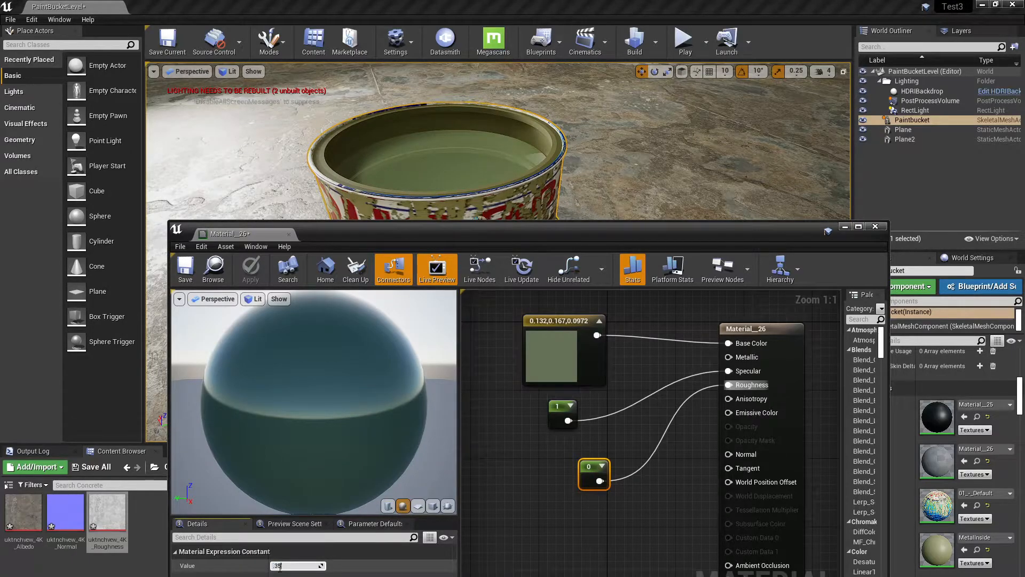
# - Set the Roughness constant of Material__26 to 0.35, apply it and check the paint surface in the level
pyautogui.press('Return')
pyautogui.click(252, 267)
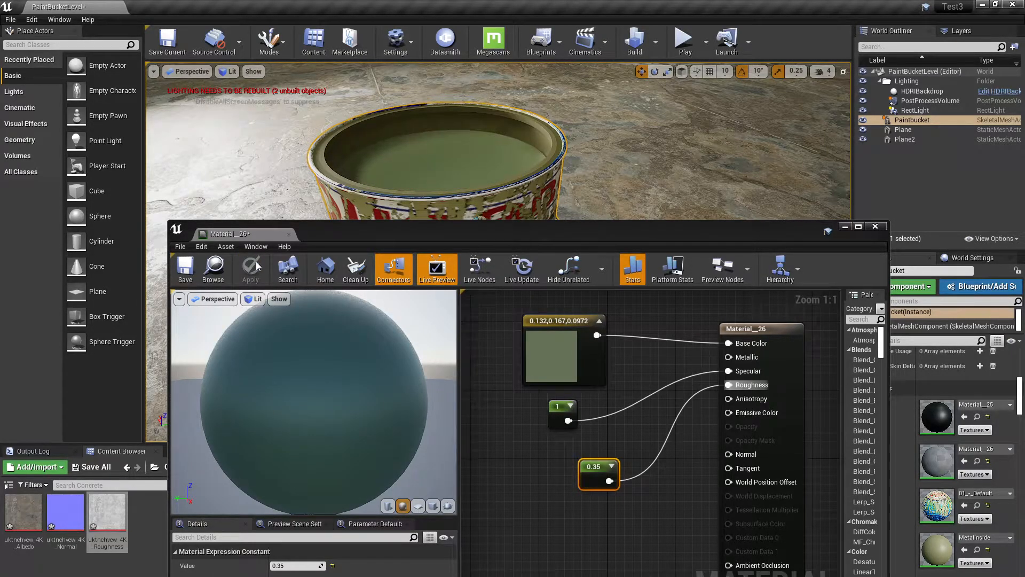
pyautogui.moveTo(534, 137)
pyautogui.keyDown('alt'); pyautogui.mouseDown()
pyautogui.moveTo(534, 171)
pyautogui.moveTo(534, 137)
pyautogui.mouseUp(); pyautogui.keyUp('alt')
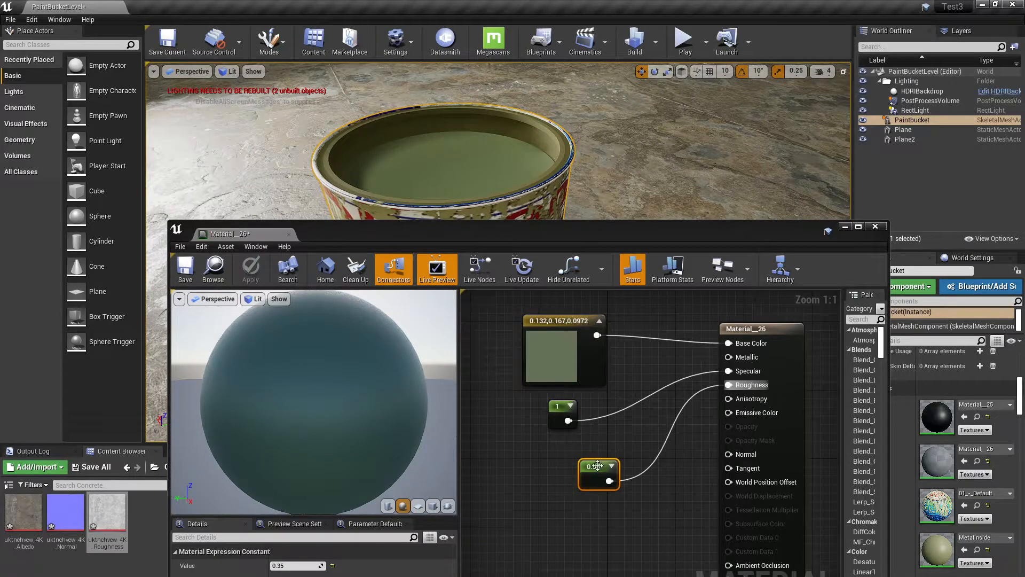
# - Change the Base Color constant of Material__26 to a less saturated, warmer green of about 0.17, 0.177, 0.109
pyautogui.click(548, 369)
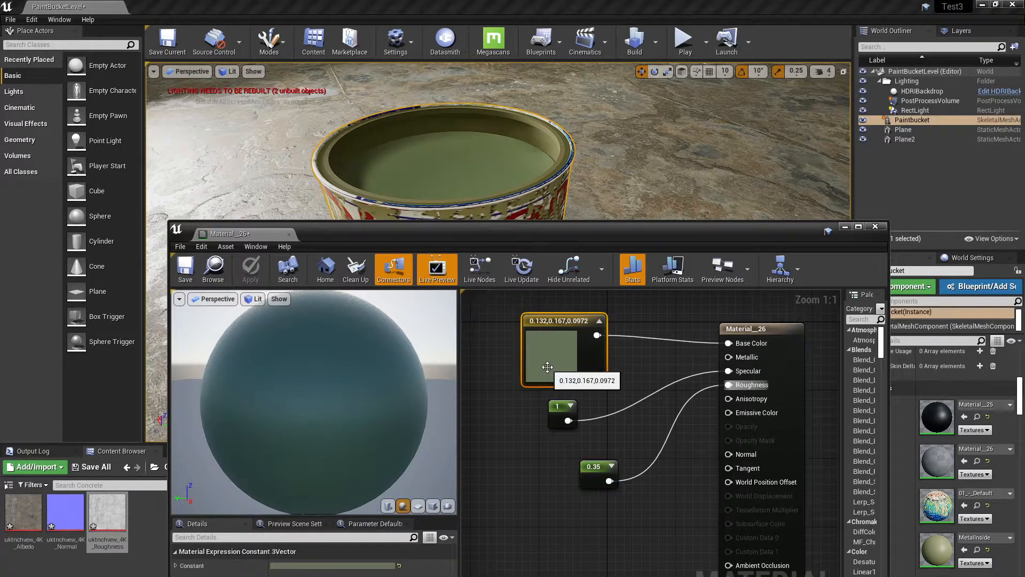
pyautogui.click(328, 565)
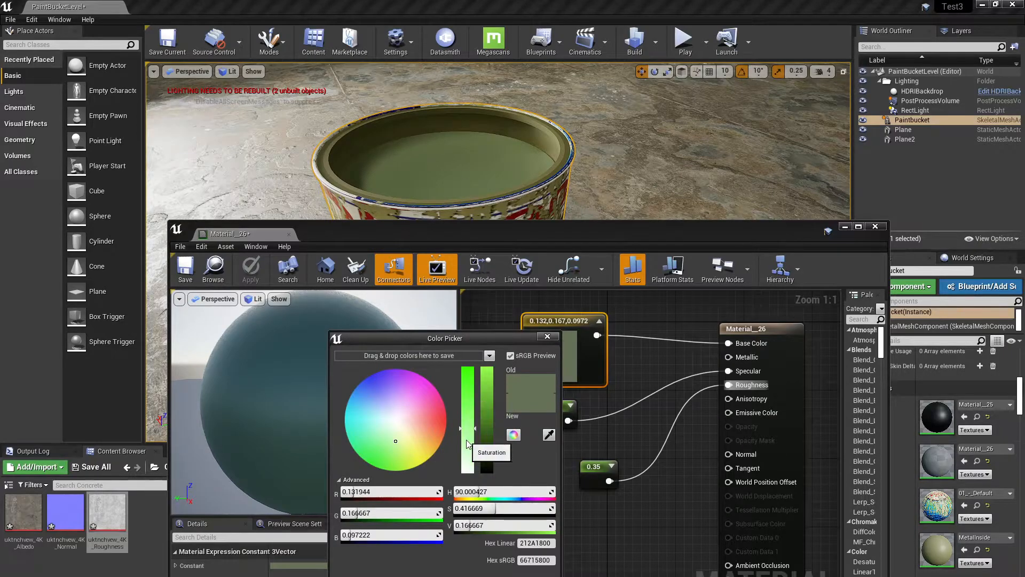
pyautogui.click(468, 437)
pyautogui.click(468, 449)
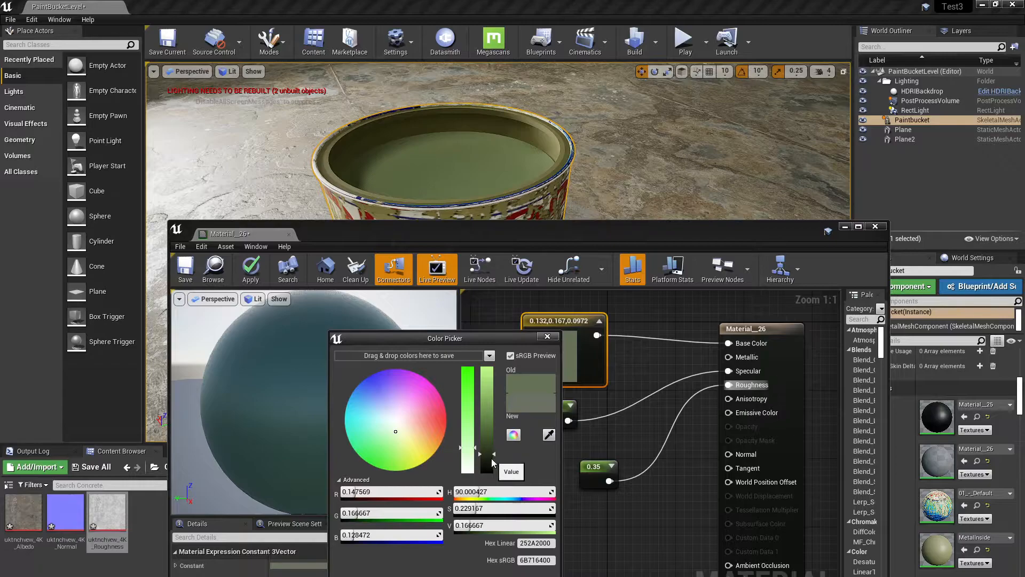
pyautogui.click(491, 453)
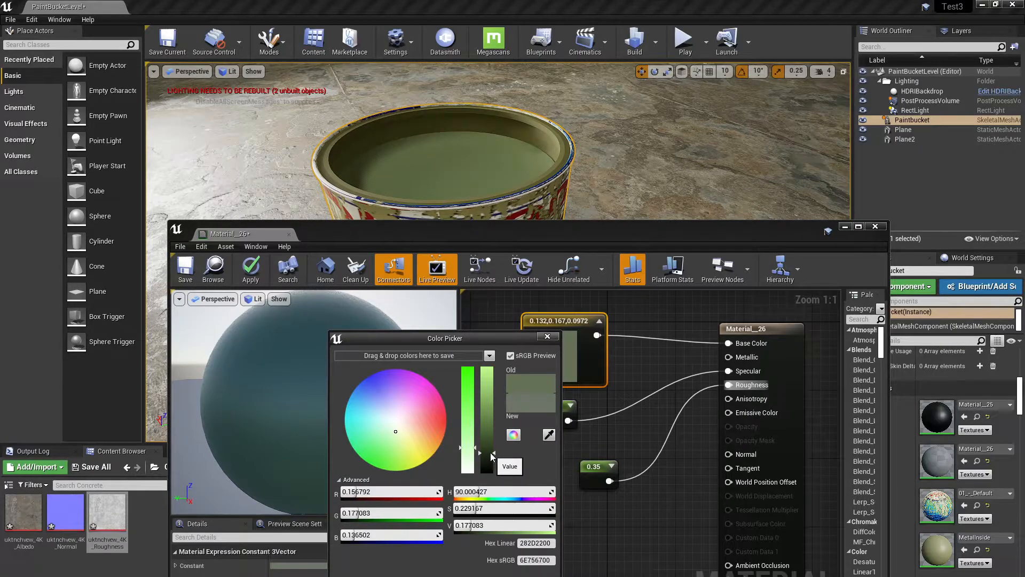
pyautogui.click(401, 435)
pyautogui.click(404, 438)
pyautogui.click(497, 573)
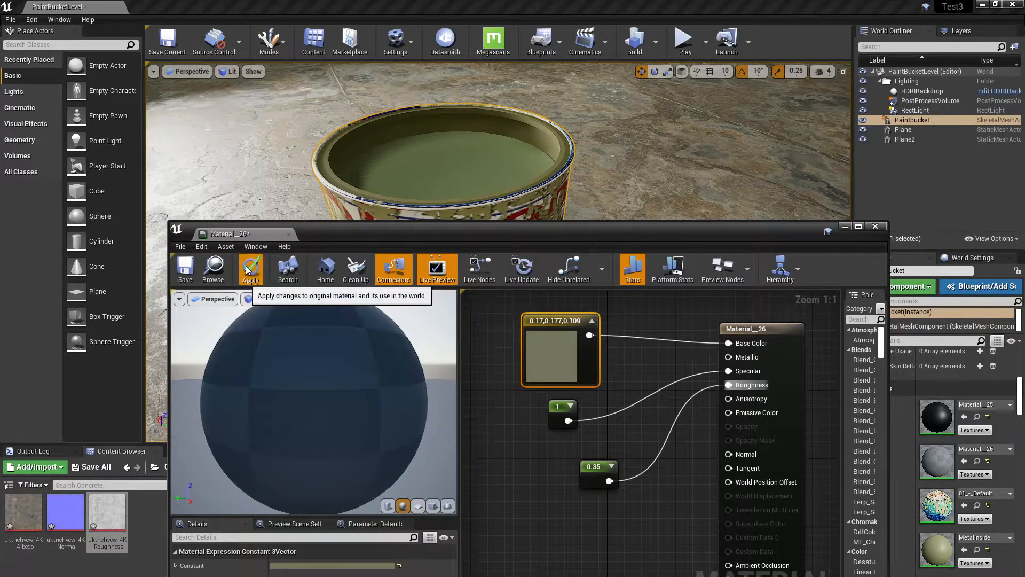
# - Apply the changes to Material__26, save it and close the material
pyautogui.click(250, 271)
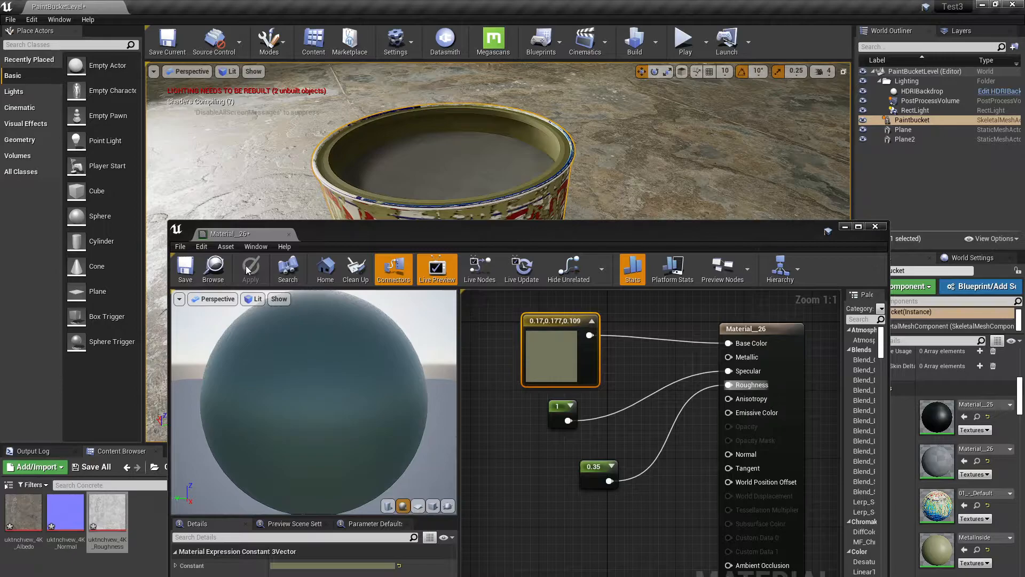
pyautogui.click(185, 267)
pyautogui.click(876, 226)
# - Examine the paint surface, the label and the lid by circling the paint bucket from several angles and distances
pyautogui.moveTo(498, 251)
pyautogui.keyDown('alt'); pyautogui.mouseDown()
pyautogui.moveTo(502, 235)
pyautogui.moveTo(443, 208)
pyautogui.moveTo(448, 189)
pyautogui.moveTo(518, 206)
pyautogui.mouseUp(); pyautogui.keyUp('alt')
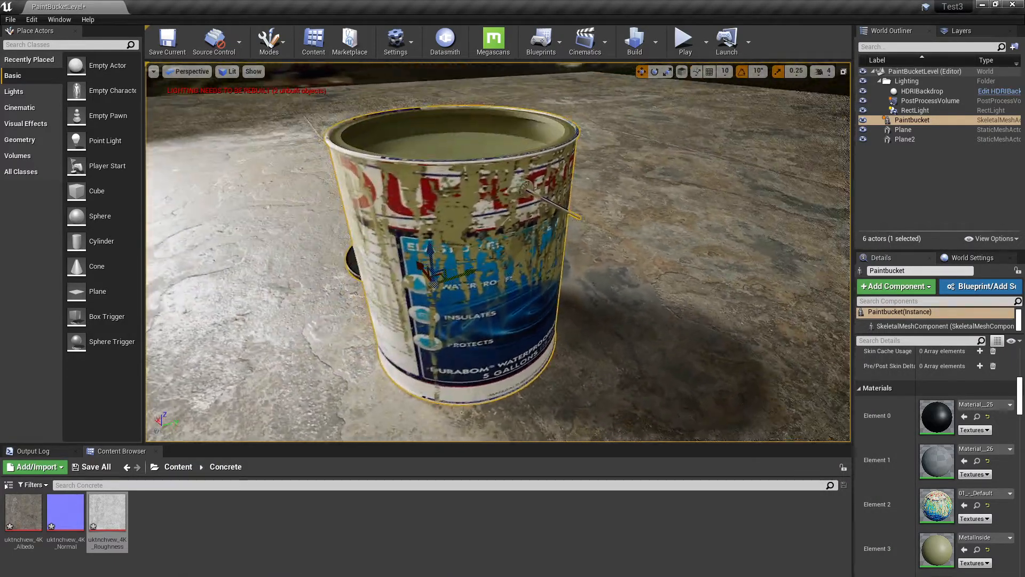
pyautogui.keyDown('alt'); pyautogui.moveTo(483, 314); pyautogui.dragTo(451, 325); pyautogui.keyUp('alt')
pyautogui.scroll(-4, 484, 314)
pyautogui.scroll(2, 483, 314)
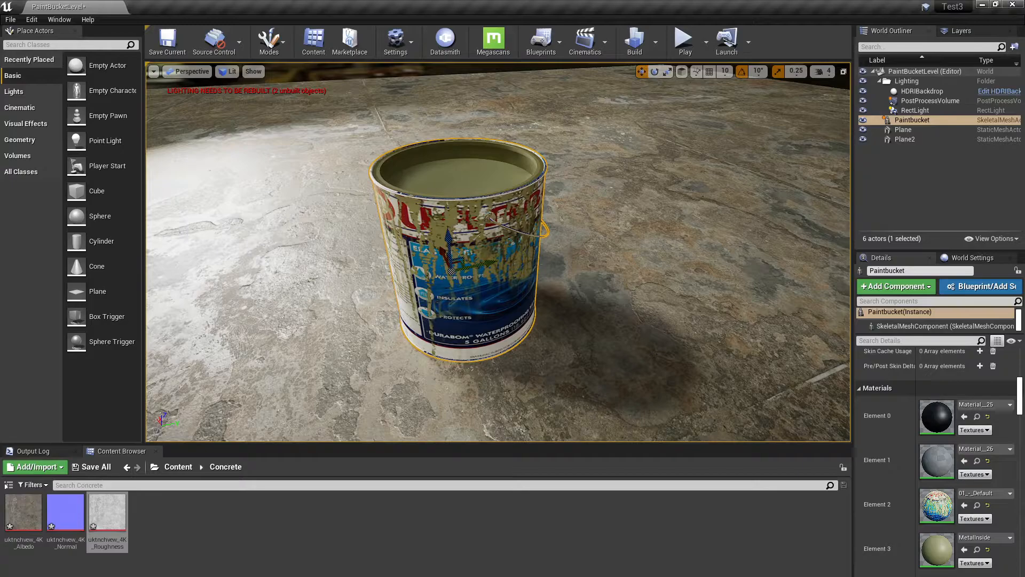
pyautogui.moveTo(483, 314); pyautogui.dragTo(504, 318, button='middle')
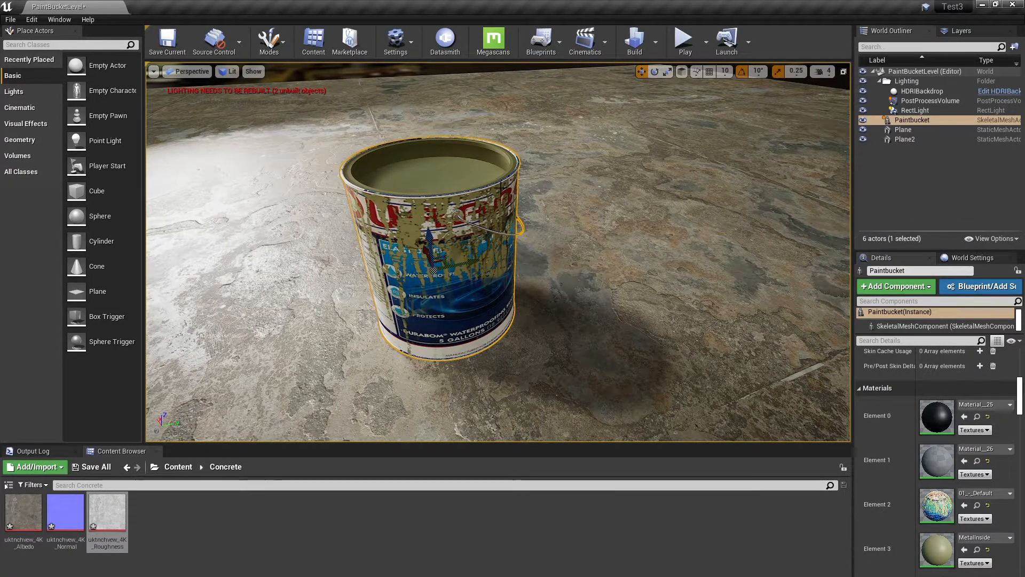
pyautogui.keyDown('alt'); pyautogui.moveTo(484, 314); pyautogui.dragTo(574, 292); pyautogui.keyUp('alt')
pyautogui.keyDown('alt'); pyautogui.moveTo(341, 332); pyautogui.dragTo(363, 323); pyautogui.keyUp('alt')
pyautogui.keyDown('alt'); pyautogui.moveTo(362, 377); pyautogui.dragTo(411, 370); pyautogui.keyUp('alt')
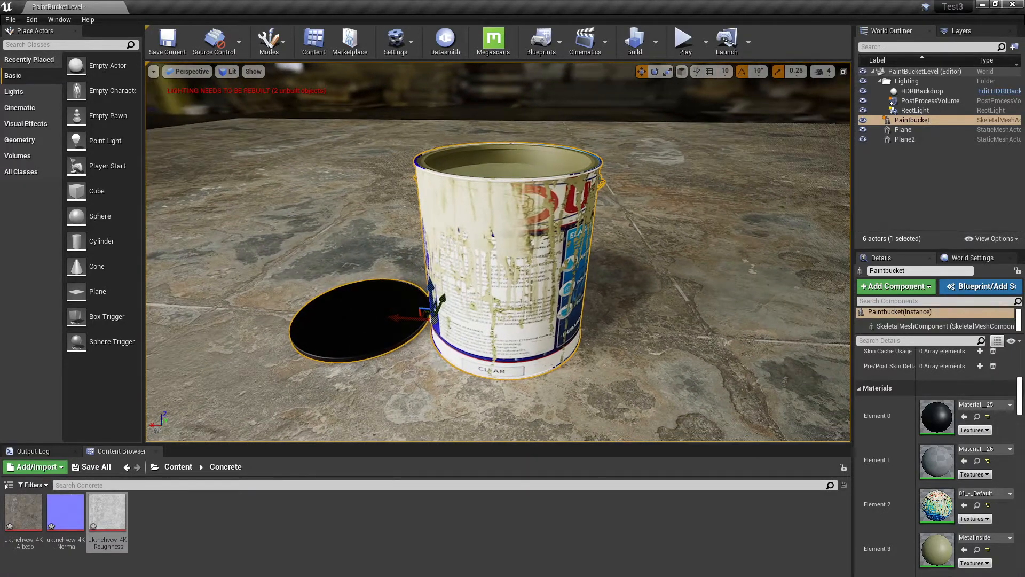
# - Reopen the Element 0 material, Material__25, and set its Base Color constant to 0.188, 0.188, 0.0782, sampled from inside the paint bucket
pyautogui.doubleClick(937, 416)
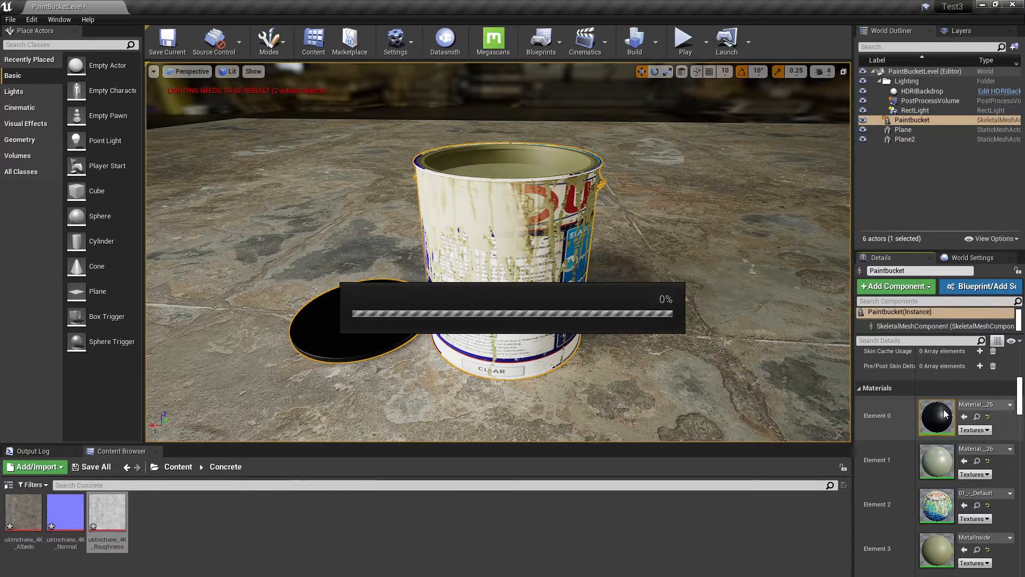
pyautogui.moveTo(552, 410); pyautogui.dragTo(716, 410, button='right')
pyautogui.click(616, 364)
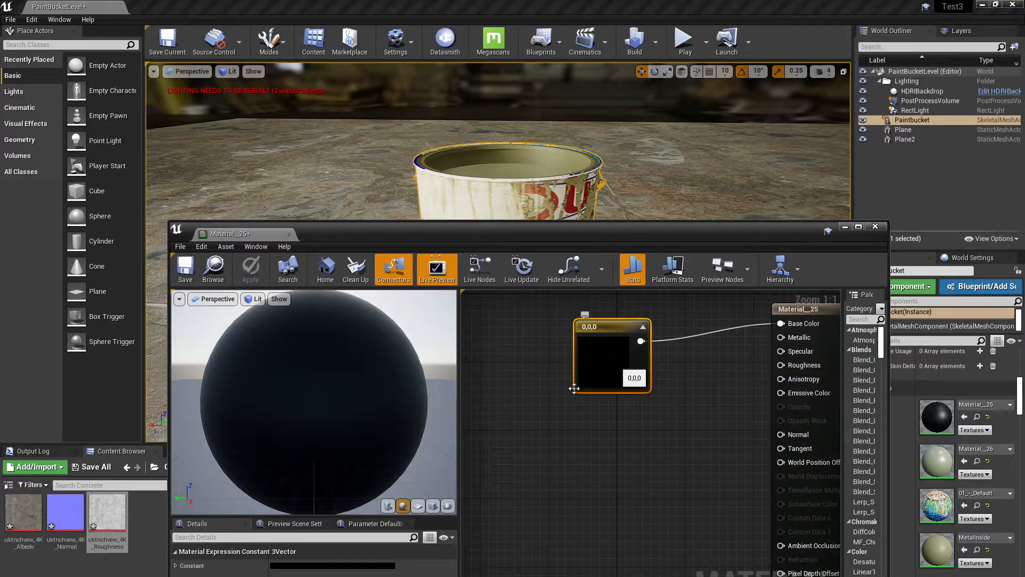
pyautogui.click(363, 565)
pyautogui.click(589, 434)
pyautogui.click(487, 170)
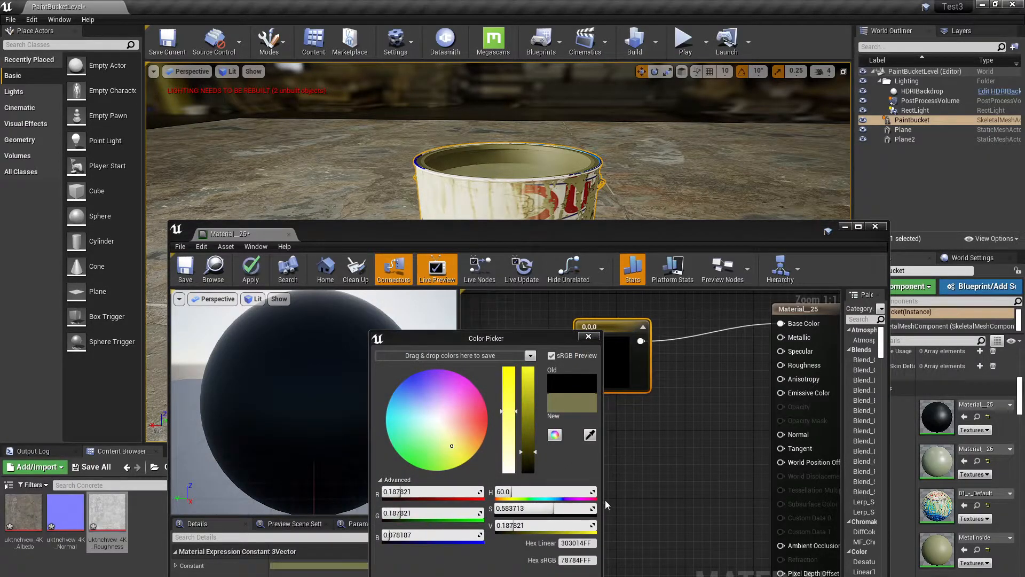
pyautogui.click(541, 574)
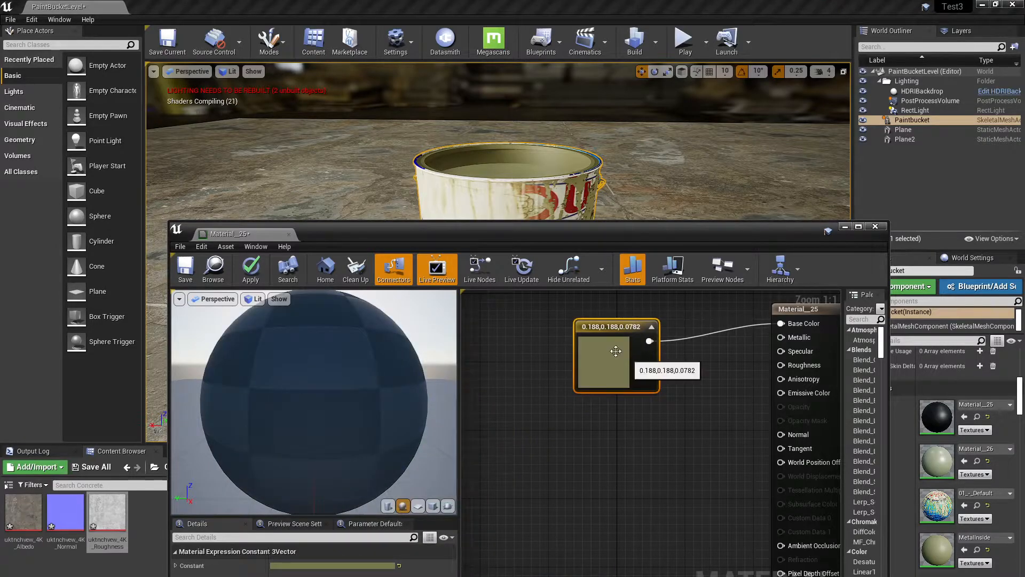
# - Apply the new base color to Material__25 and close its material editor
pyautogui.click(250, 267)
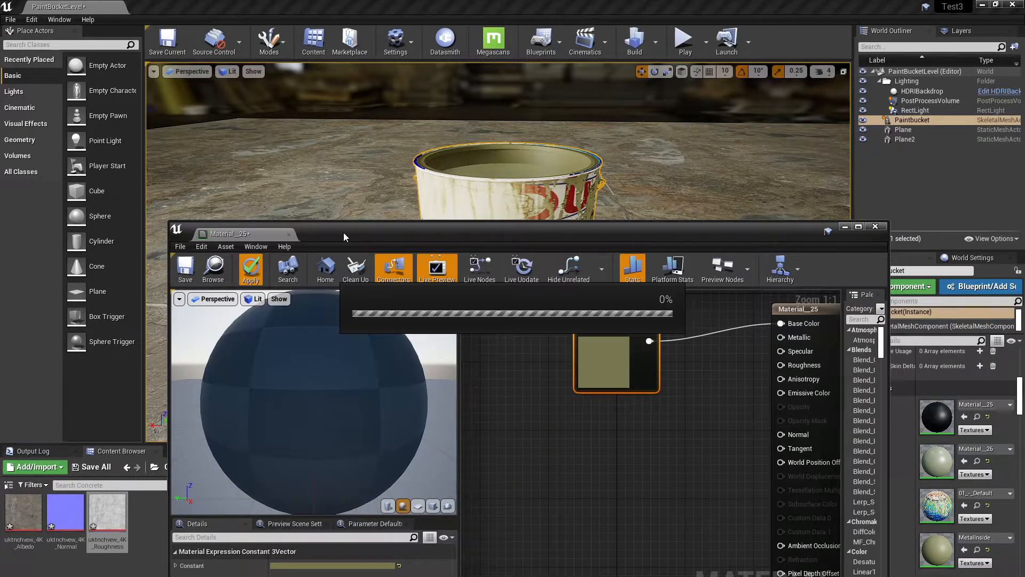
pyautogui.moveTo(343, 233)
pyautogui.mouseDown()
pyautogui.moveTo(402, 492)
pyautogui.moveTo(375, 405)
pyautogui.moveTo(351, 367)
pyautogui.moveTo(316, 341)
pyautogui.mouseUp()
pyautogui.click(847, 335)
# - Duplicate the paint bucket twice so that three buckets stand in a row on the stone surface
pyautogui.keyDown('alt'); pyautogui.moveTo(608, 320); pyautogui.dragTo(429, 318); pyautogui.keyUp('alt')
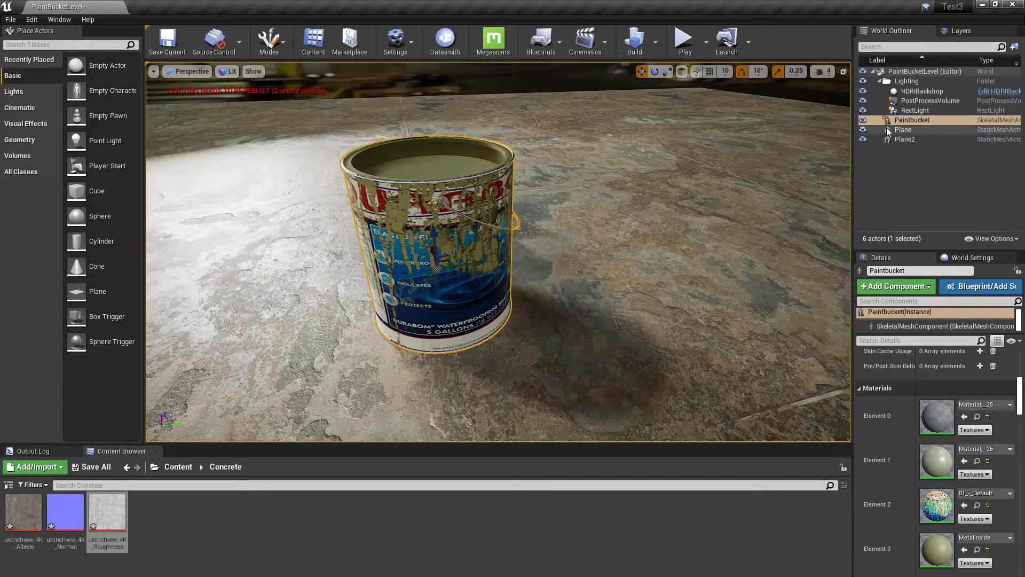
pyautogui.scroll(-2, 369, 312)
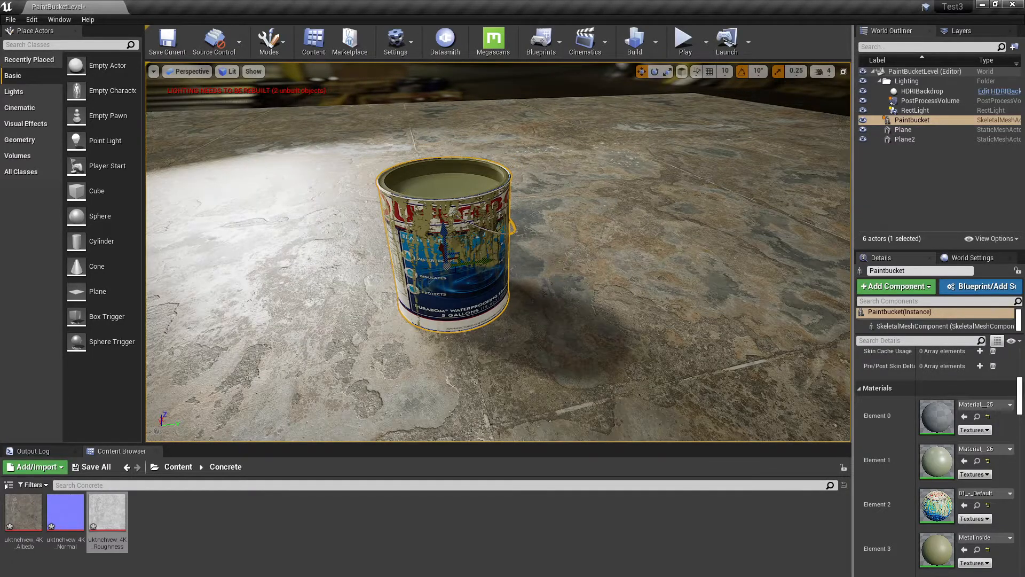
pyautogui.keyDown('alt'); pyautogui.moveTo(472, 262); pyautogui.dragTo(573, 247); pyautogui.keyUp('alt')
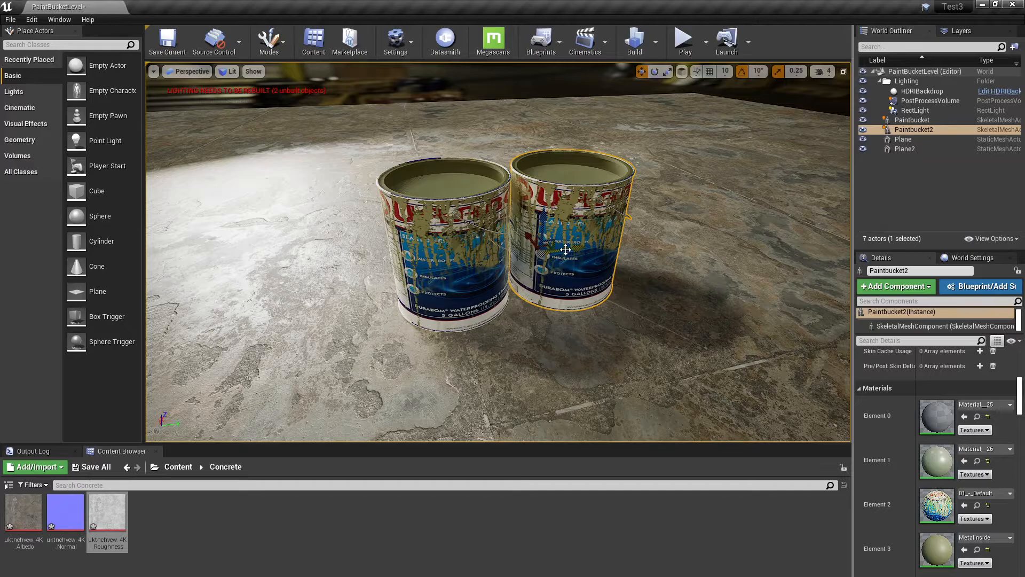
pyautogui.keyDown('alt'); pyautogui.moveTo(566, 250); pyautogui.dragTo(651, 237); pyautogui.keyUp('alt')
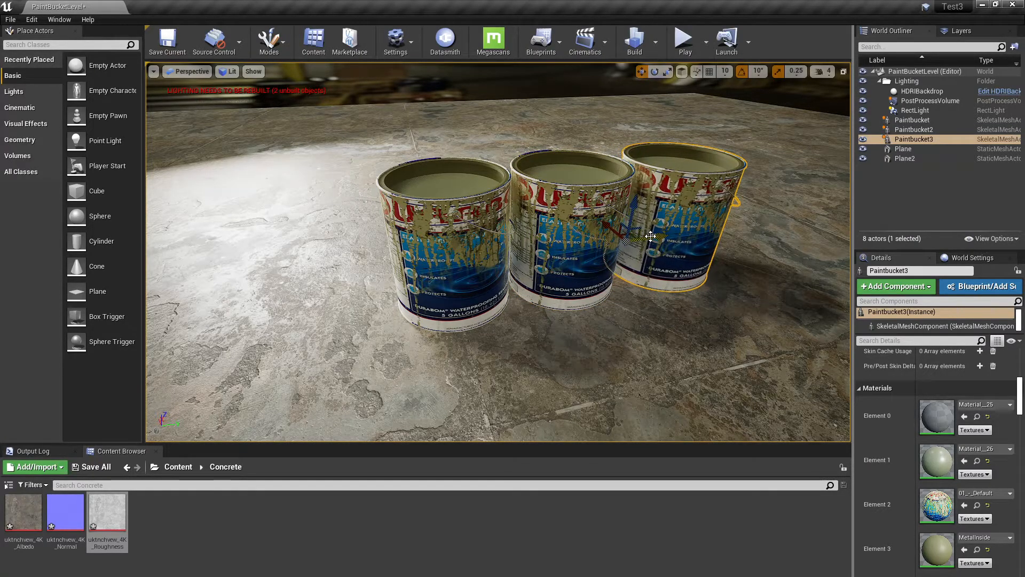
# - Rotate the bucket copies to show different sides of the label and move the middle copy back from the row
pyautogui.press('e')
pyautogui.moveTo(636, 269)
pyautogui.mouseDown()
pyautogui.moveTo(552, 264)
pyautogui.moveTo(539, 277)
pyautogui.moveTo(639, 283)
pyautogui.mouseUp()
pyautogui.click(521, 281)
pyautogui.press('w')
pyautogui.moveTo(511, 249); pyautogui.dragTo(468, 246)
pyautogui.moveTo(550, 280)
pyautogui.keyDown('alt'); pyautogui.mouseDown()
pyautogui.moveTo(518, 304)
pyautogui.moveTo(555, 320)
pyautogui.mouseUp(); pyautogui.keyUp('alt')
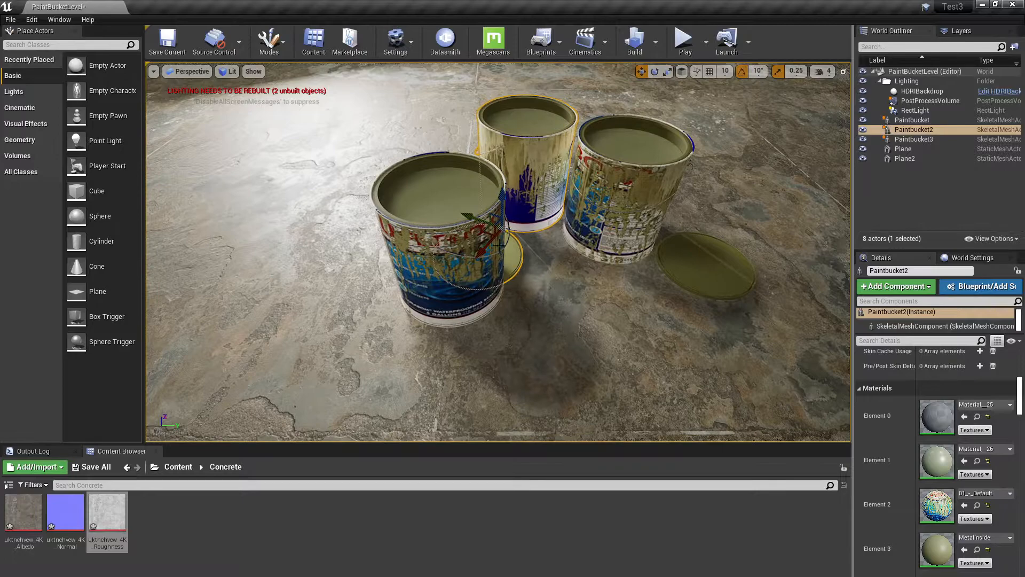
# - Move the original paint bucket forward, apart from the two copies
pyautogui.click(415, 237)
pyautogui.moveTo(463, 221); pyautogui.dragTo(453, 267)
pyautogui.keyDown('alt'); pyautogui.moveTo(534, 278); pyautogui.dragTo(598, 233); pyautogui.keyUp('alt')
pyautogui.moveTo(467, 323)
pyautogui.keyDown('alt'); pyautogui.mouseDown()
pyautogui.moveTo(529, 368)
pyautogui.moveTo(521, 363)
pyautogui.mouseUp(); pyautogui.keyUp('alt')
pyautogui.moveTo(479, 302)
pyautogui.mouseDown()
pyautogui.moveTo(463, 290)
pyautogui.moveTo(458, 324)
pyautogui.moveTo(485, 273)
pyautogui.moveTo(430, 339)
pyautogui.moveTo(447, 301)
pyautogui.moveTo(392, 347)
pyautogui.moveTo(454, 291)
pyautogui.moveTo(486, 218)
pyautogui.moveTo(470, 291)
pyautogui.moveTo(414, 363)
pyautogui.moveTo(489, 235)
pyautogui.moveTo(470, 281)
pyautogui.moveTo(421, 337)
pyautogui.moveTo(469, 269)
pyautogui.moveTo(452, 308)
pyautogui.moveTo(422, 325)
pyautogui.moveTo(410, 350)
pyautogui.moveTo(320, 341)
pyautogui.moveTo(312, 291)
pyautogui.moveTo(289, 299)
pyautogui.moveTo(267, 270)
pyautogui.moveTo(246, 265)
pyautogui.moveTo(250, 290)
pyautogui.moveTo(574, 288)
pyautogui.mouseUp()
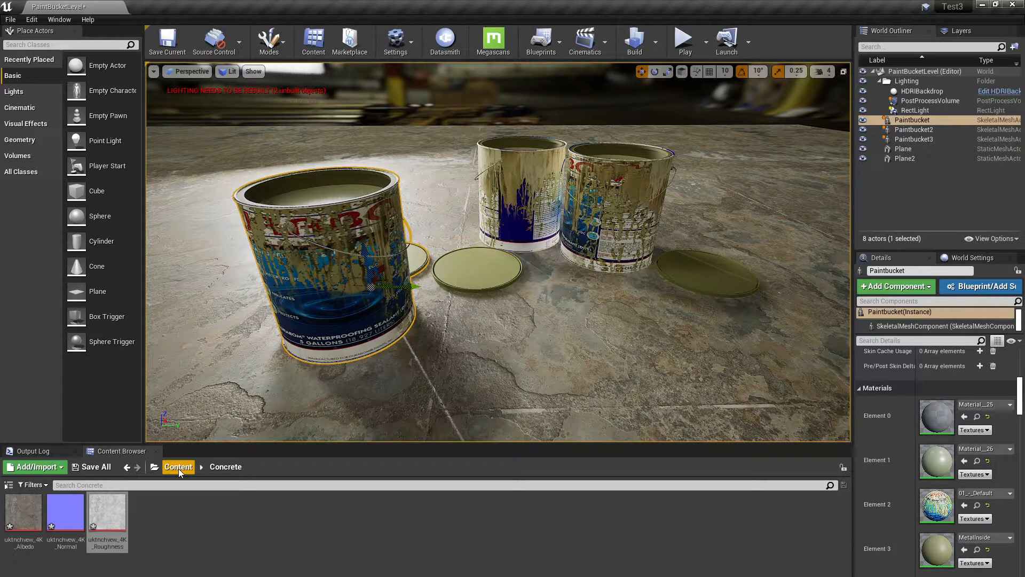
# - Open the PaintBucketAsset content folder, check the source file of the Paintbucket skeletal mesh and select the mesh
pyautogui.click(178, 466)
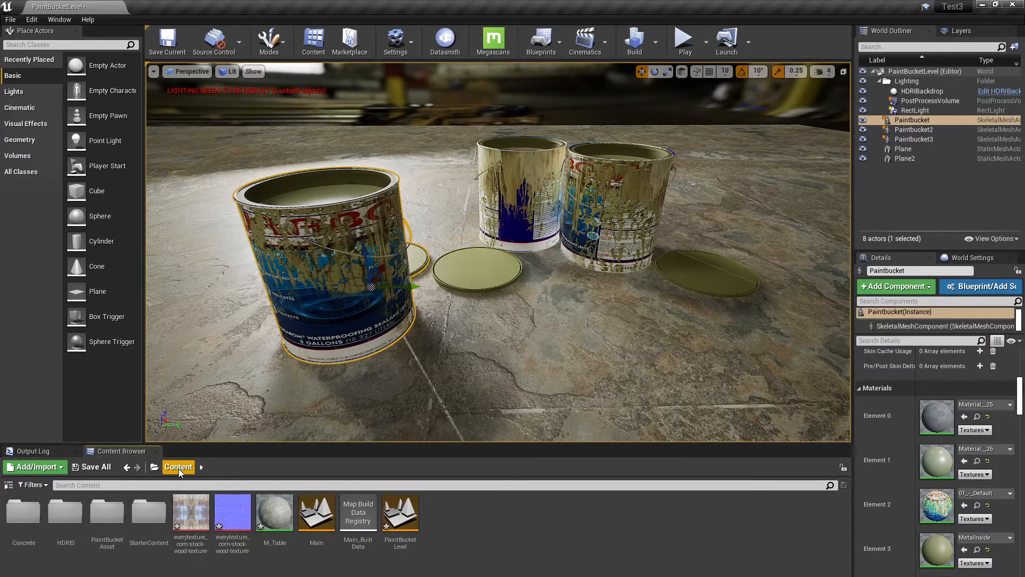
pyautogui.doubleClick(106, 514)
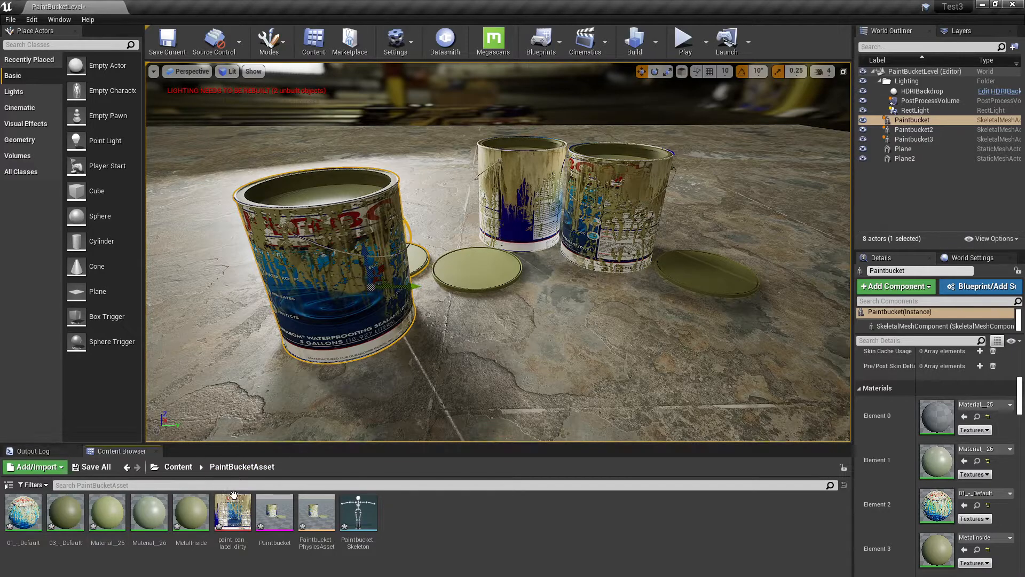
pyautogui.moveTo(276, 514)
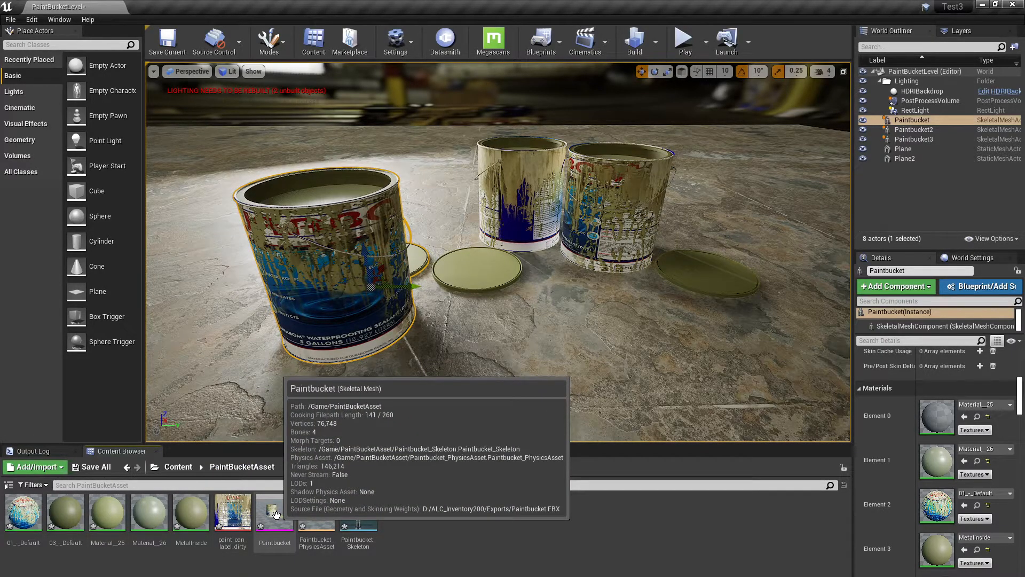
pyautogui.click(275, 514)
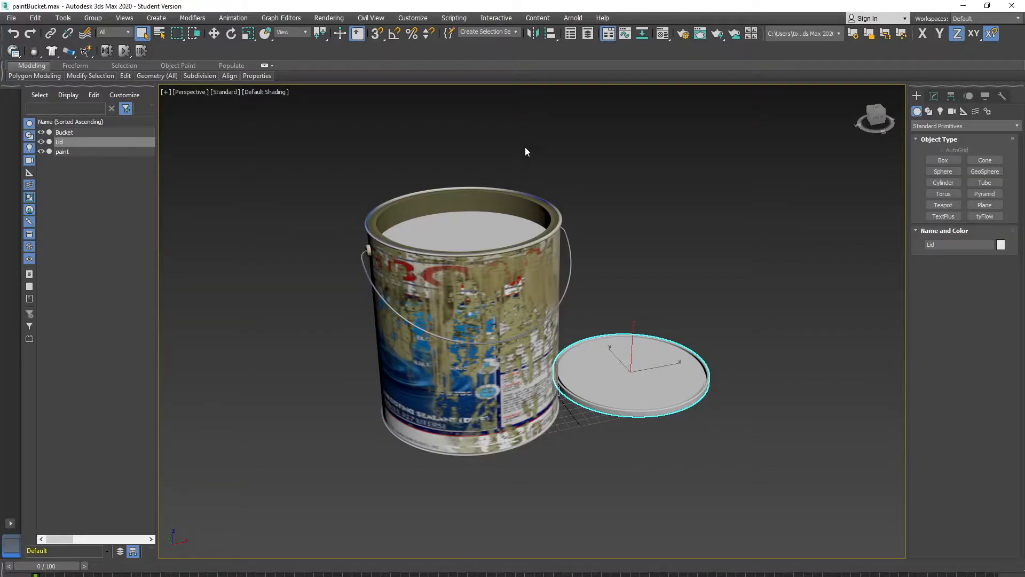
# - Switch to 3ds Max and select the Bucket and paint objects, leaving out the Lid
pyautogui.moveTo(510, 274); pyautogui.dragTo(503, 273, button='middle')
pyautogui.click(628, 304)
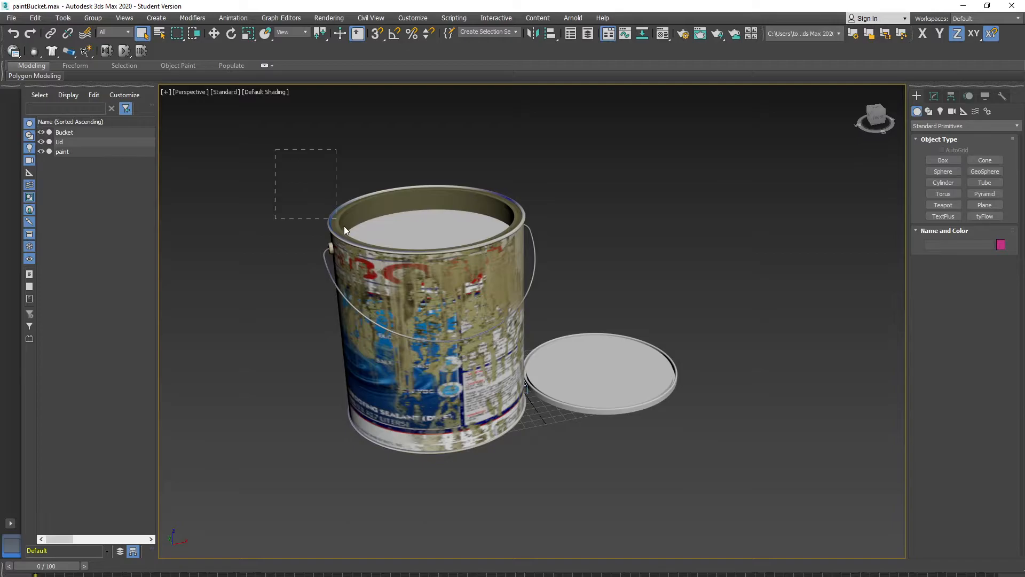
pyautogui.moveTo(344, 226); pyautogui.dragTo(345, 227)
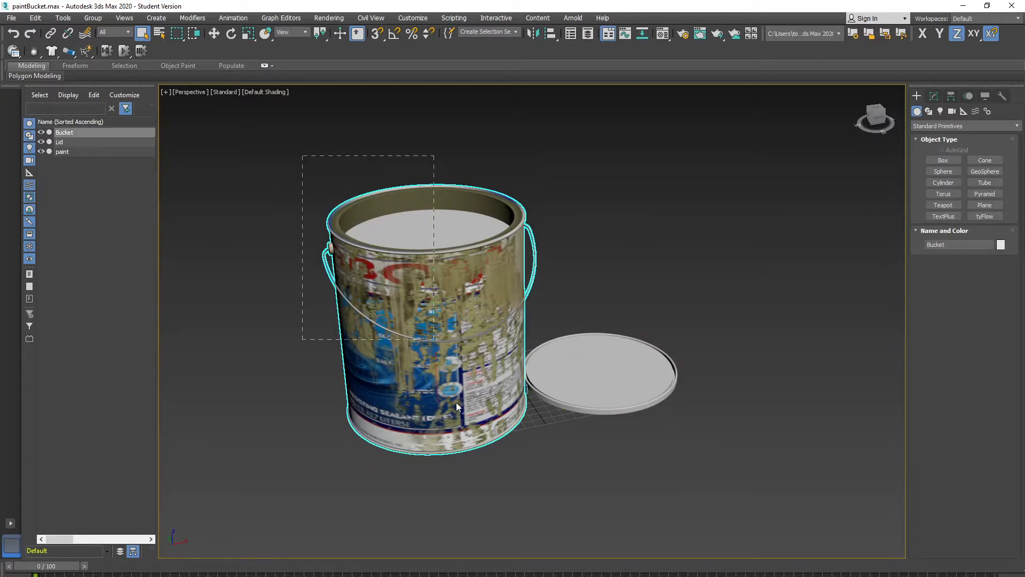
pyautogui.moveTo(498, 493); pyautogui.dragTo(492, 500)
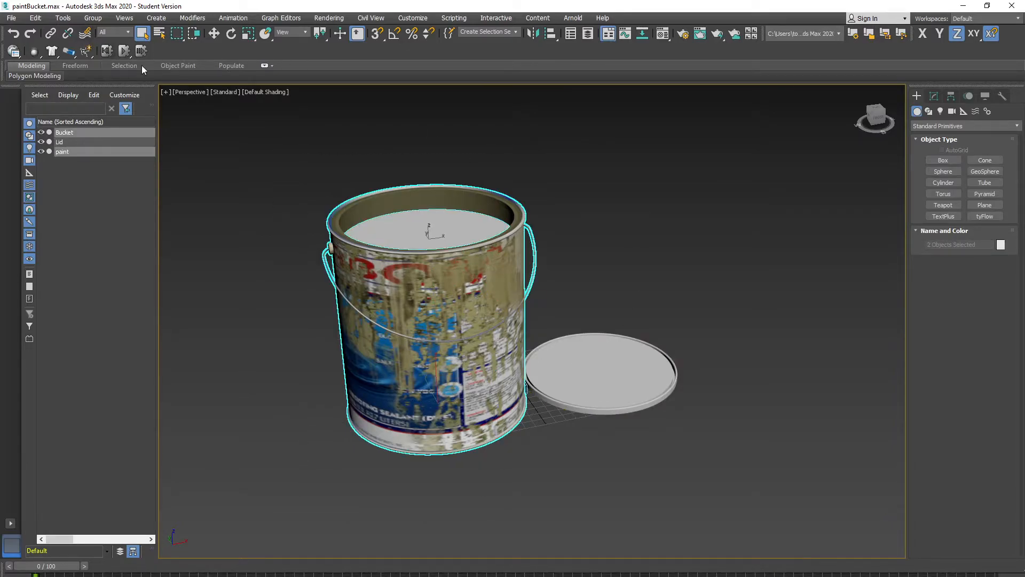
# - Export only the selected objects to the Exports folder as PaintbucketNoLid.FBX, keeping the current FBX options
pyautogui.click(8, 19)
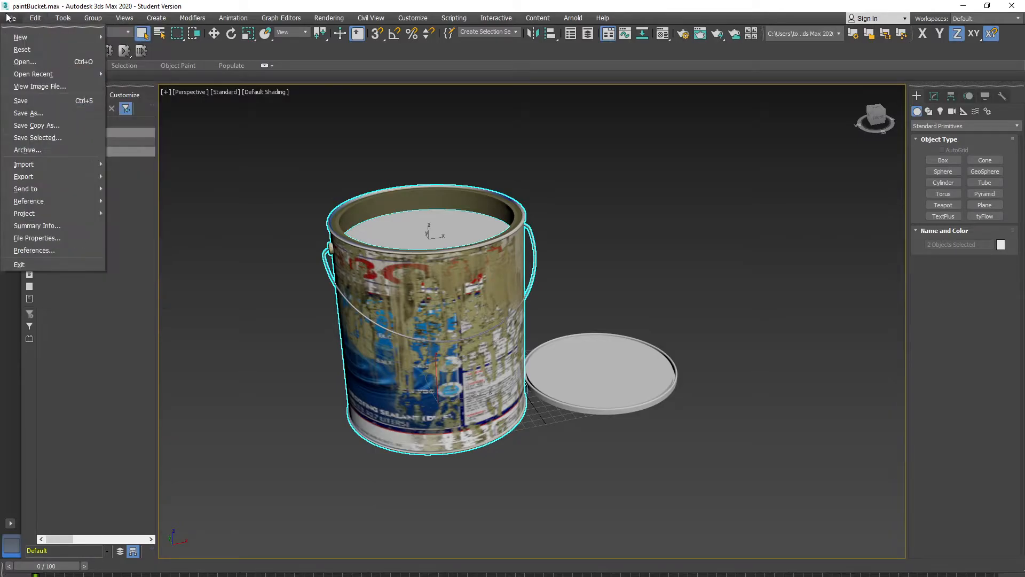
pyautogui.moveTo(23, 175)
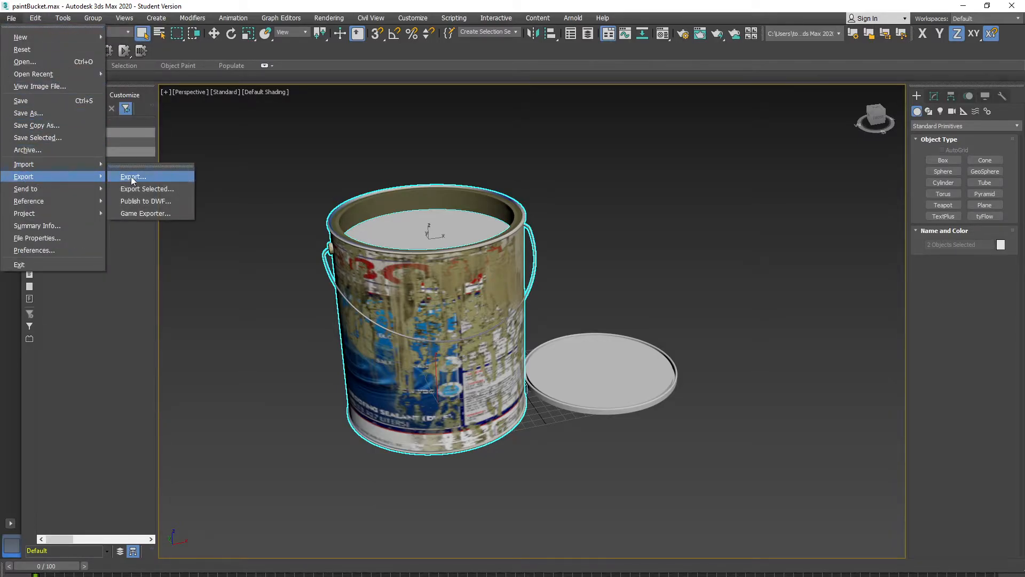
pyautogui.click(133, 190)
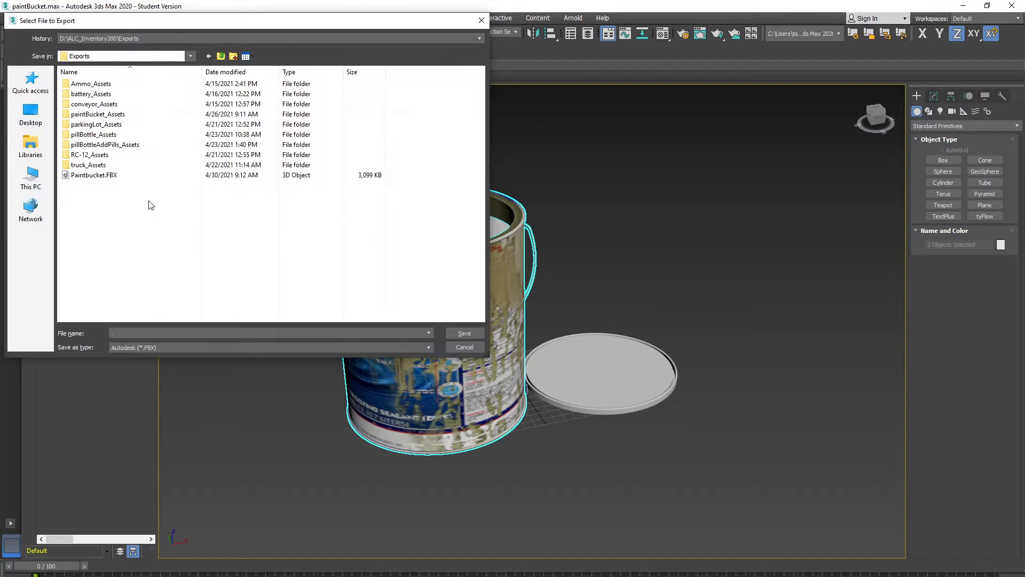
pyautogui.click(94, 175)
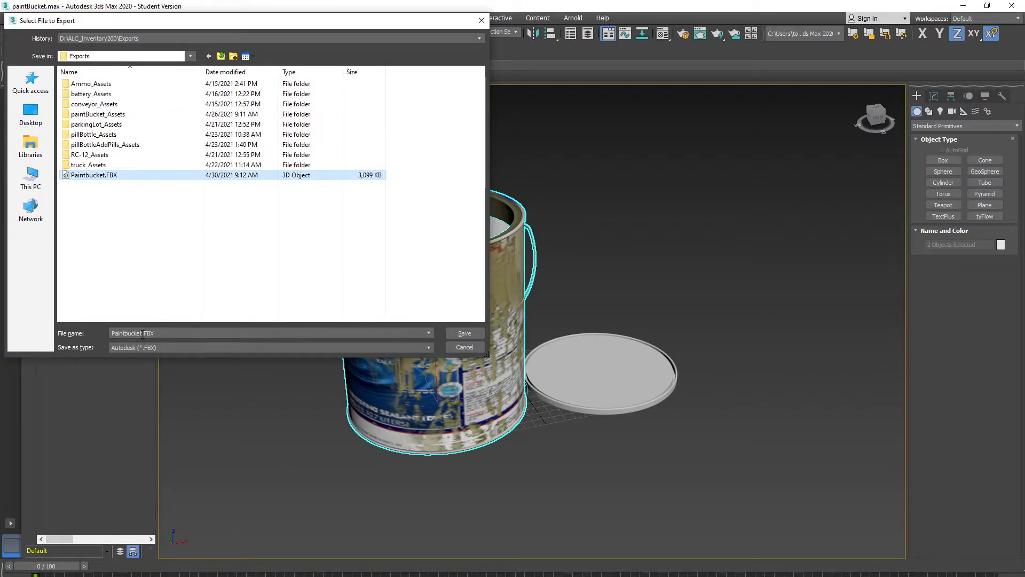
pyautogui.click(143, 332)
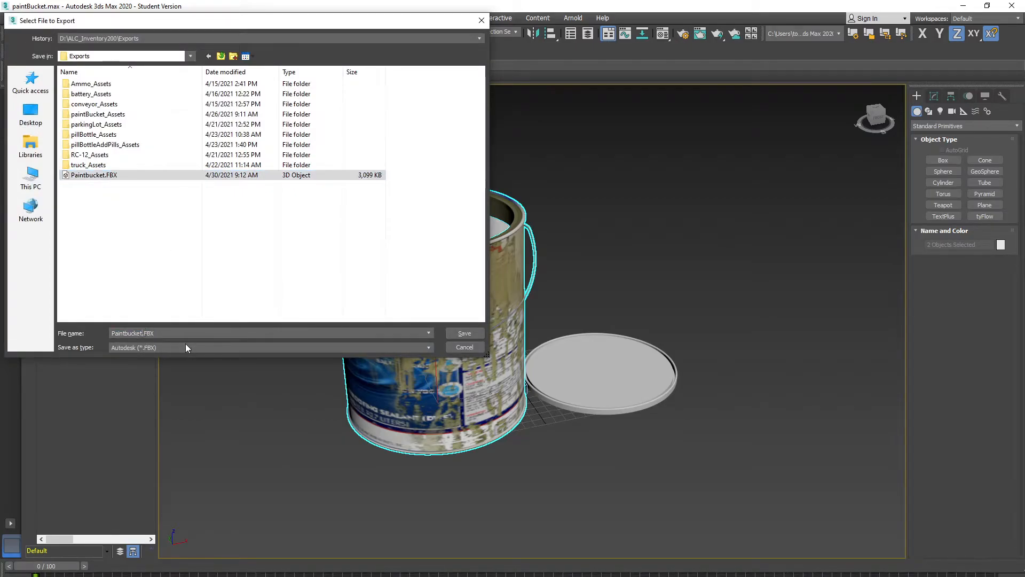
pyautogui.write('NoLid')
pyautogui.click(459, 333)
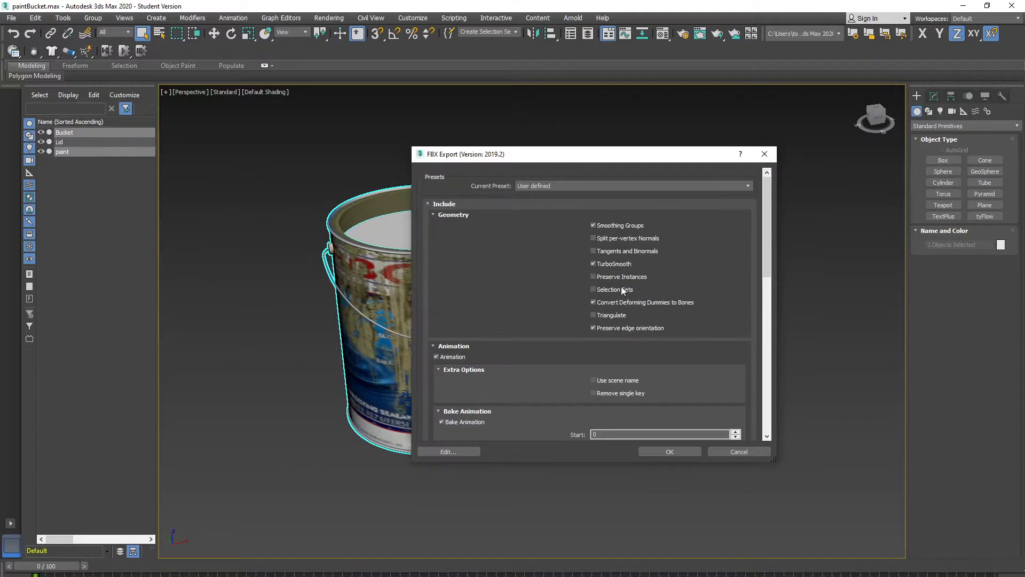
pyautogui.click(669, 451)
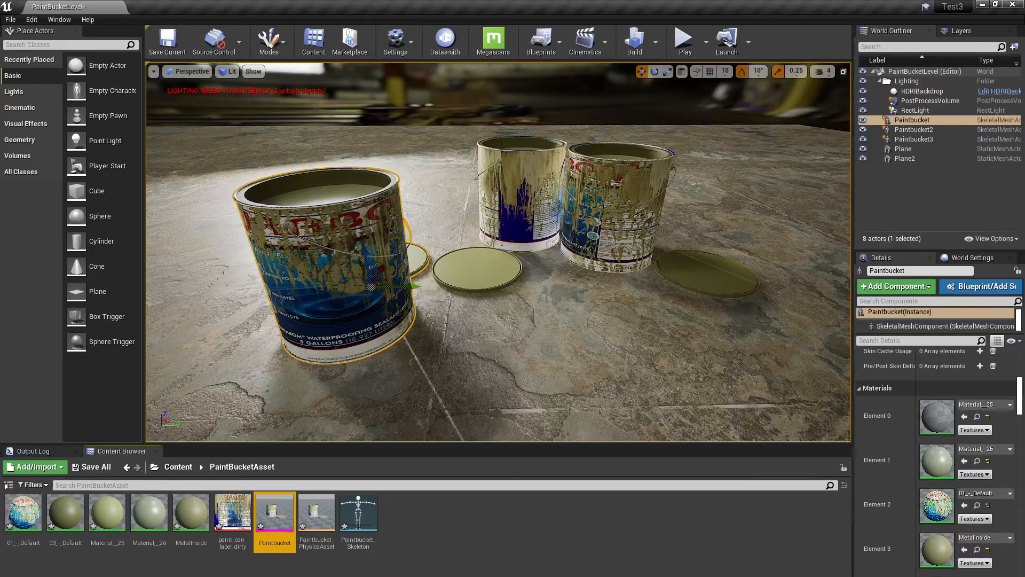
# - Switch back to Unreal Engine and reimport the Paintbucket skeletal mesh from the new file PaintbucketNoLid.FBX
pyautogui.moveTo(275, 515)
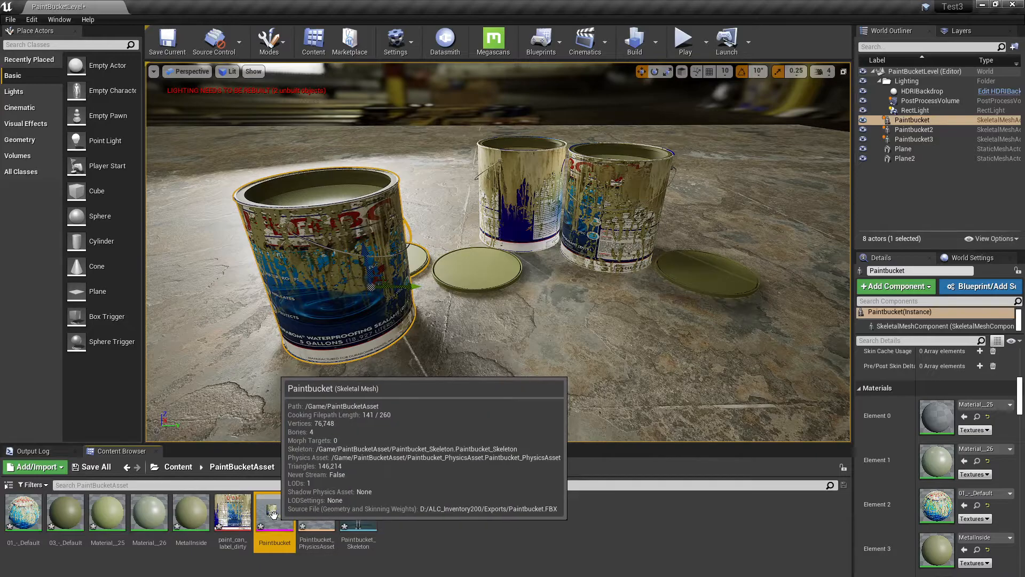
pyautogui.rightClick(273, 514)
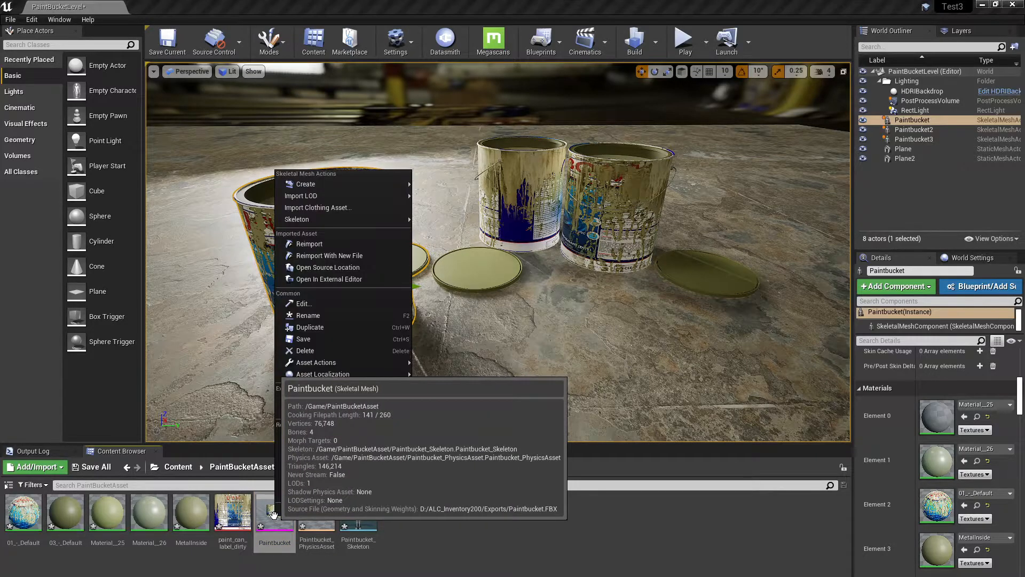
pyautogui.click(329, 256)
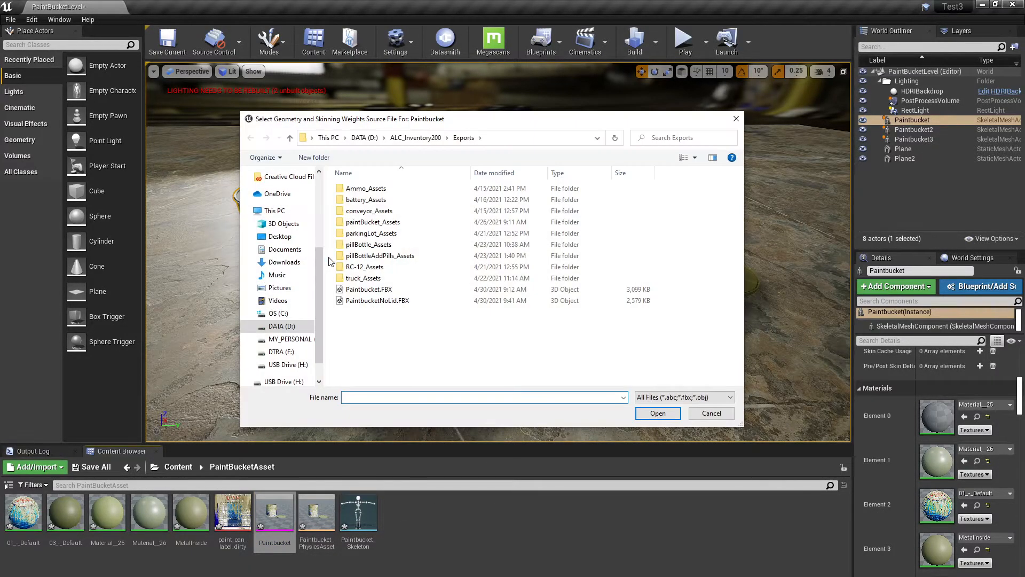
pyautogui.click(370, 301)
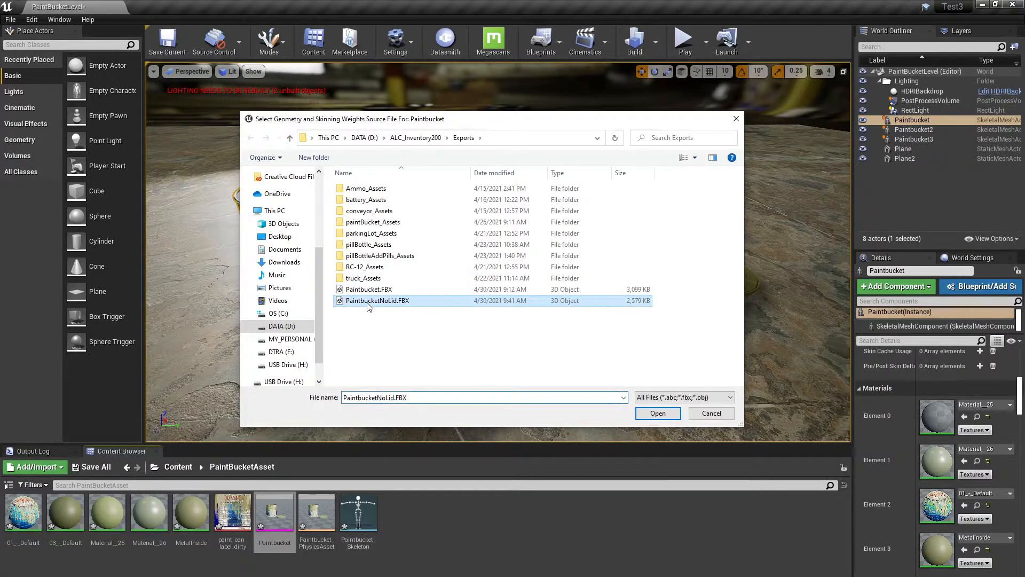
pyautogui.click(656, 414)
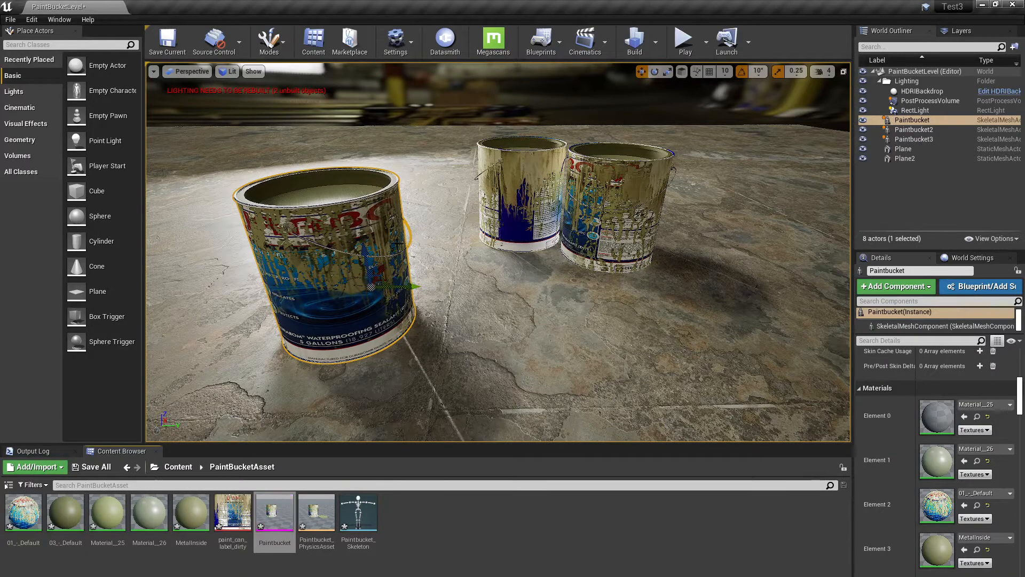
# - Make four more copies of the lidless bucket and spread them beside and behind the first three
pyautogui.keyDown('alt'); pyautogui.moveTo(427, 337); pyautogui.dragTo(433, 400); pyautogui.keyUp('alt')
pyautogui.moveTo(391, 243)
pyautogui.mouseDown()
pyautogui.moveTo(525, 176)
pyautogui.moveTo(502, 205)
pyautogui.mouseUp()
pyautogui.moveTo(436, 221); pyautogui.dragTo(520, 224)
pyautogui.moveTo(555, 304)
pyautogui.keyDown('alt'); pyautogui.mouseDown()
pyautogui.moveTo(566, 269)
pyautogui.moveTo(568, 297)
pyautogui.mouseUp(); pyautogui.keyUp('alt')
pyautogui.moveTo(507, 236)
pyautogui.keyDown('alt'); pyautogui.mouseDown()
pyautogui.moveTo(393, 210)
pyautogui.moveTo(487, 156)
pyautogui.mouseUp(); pyautogui.keyUp('alt')
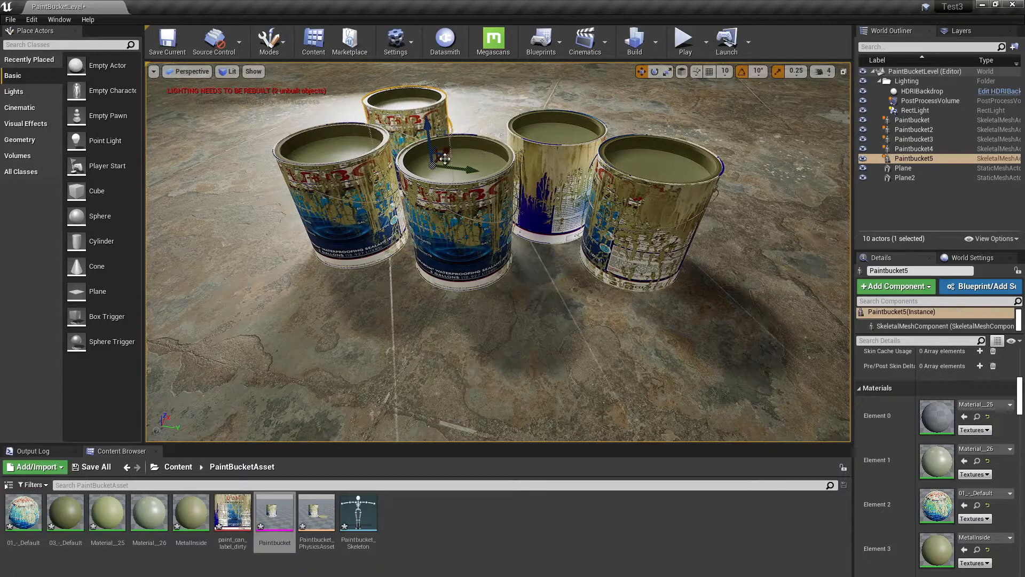
pyautogui.moveTo(452, 161)
pyautogui.keyDown('alt'); pyautogui.mouseDown()
pyautogui.moveTo(545, 135)
pyautogui.moveTo(641, 153)
pyautogui.mouseUp(); pyautogui.keyUp('alt')
# - Rotate the four new bucket copies individually so their labels face different directions
pyautogui.press('e')
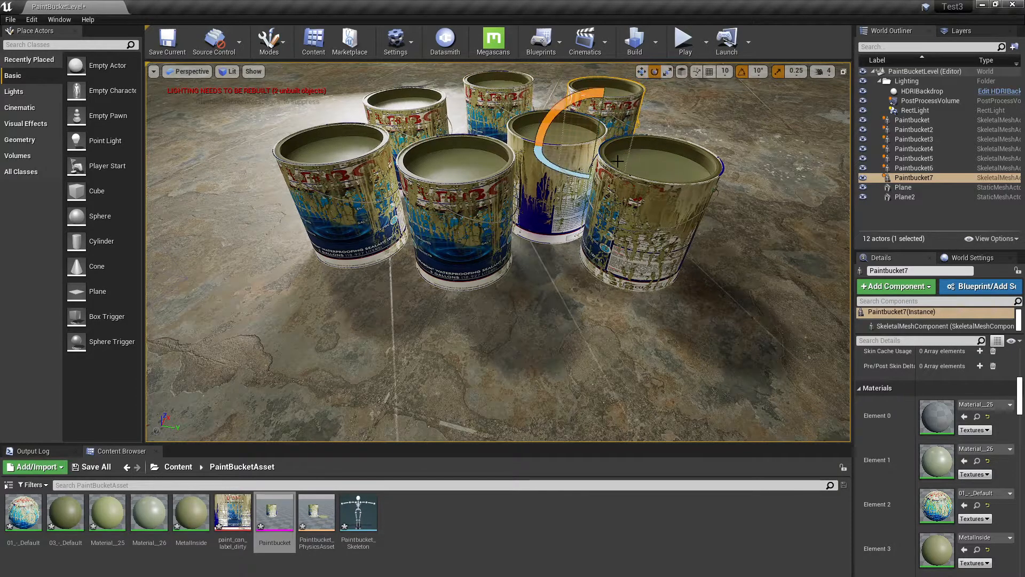
pyautogui.moveTo(558, 173); pyautogui.dragTo(468, 114)
pyautogui.click(499, 136)
pyautogui.moveTo(521, 166); pyautogui.dragTo(453, 139)
pyautogui.click(421, 129)
pyautogui.moveTo(448, 183)
pyautogui.mouseDown()
pyautogui.moveTo(380, 217)
pyautogui.moveTo(412, 230)
pyautogui.moveTo(427, 217)
pyautogui.moveTo(371, 233)
pyautogui.moveTo(352, 253)
pyautogui.mouseUp()
pyautogui.click(380, 216)
pyautogui.press('w')
# - Open the Element 3 material, MetalInside, from the front bucket and delete its Param color node
pyautogui.scroll(3, 339, 238)
pyautogui.scroll(2, 340, 238)
pyautogui.moveTo(552, 164); pyautogui.dragTo(507, 209, button='right')
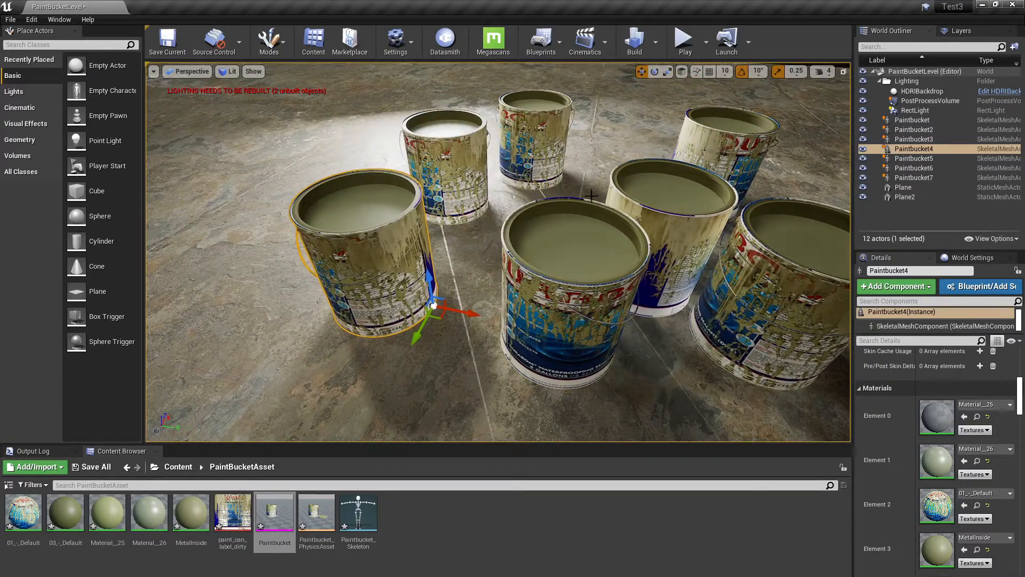
pyautogui.click(568, 201)
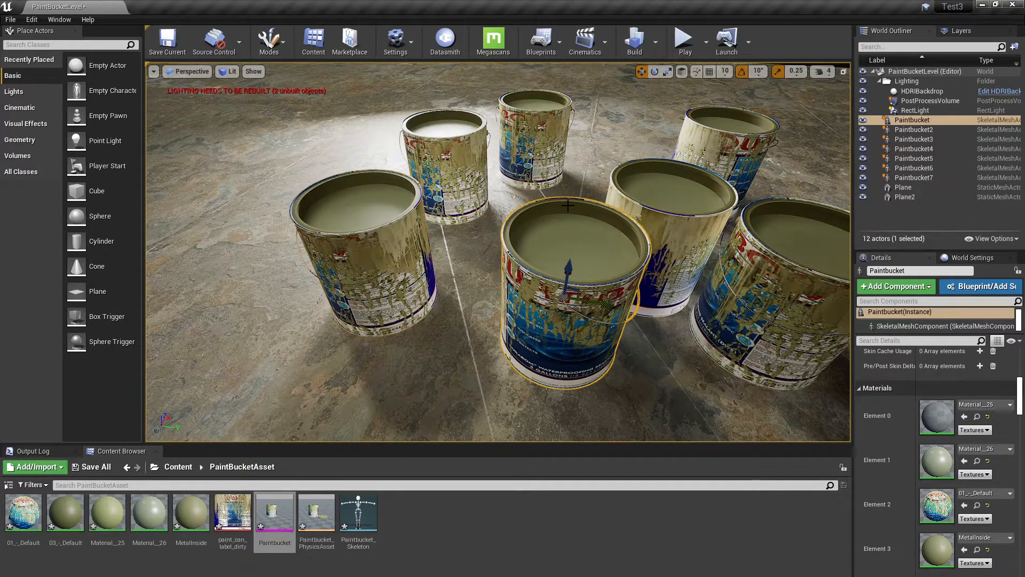
pyautogui.scroll(-1, 928, 470)
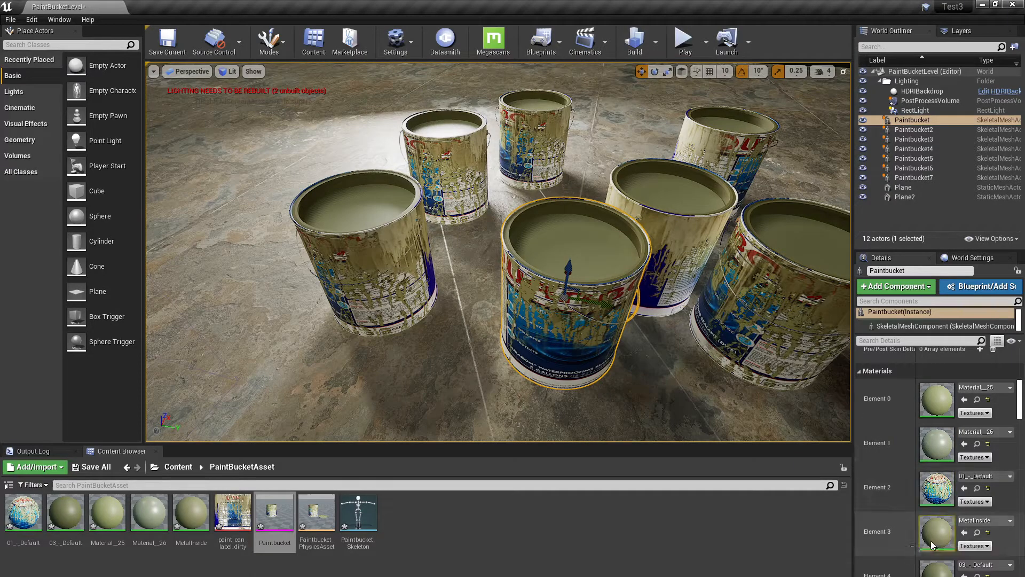
pyautogui.scroll(-1, 931, 540)
pyautogui.doubleClick(935, 496)
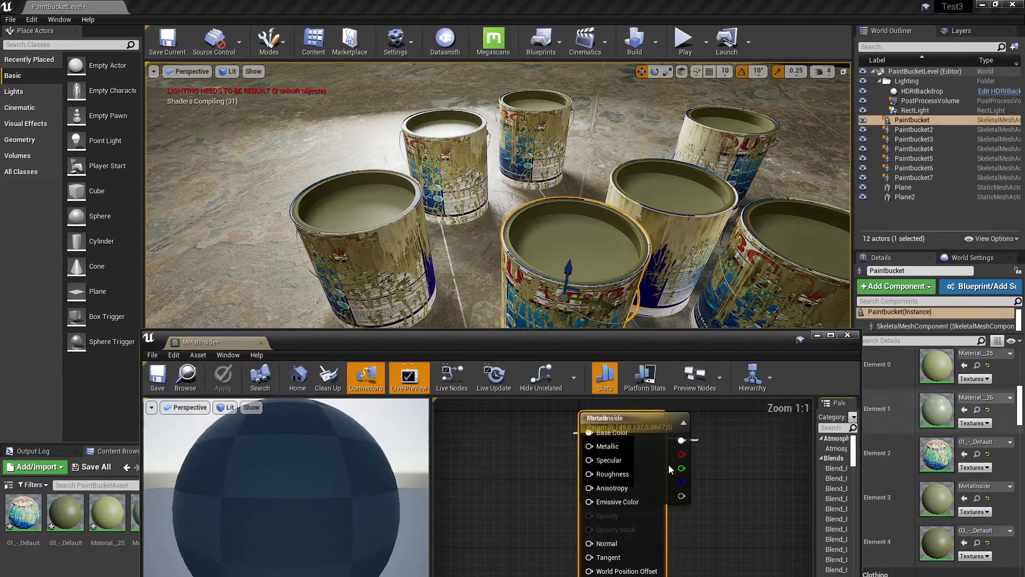
pyautogui.moveTo(507, 420); pyautogui.dragTo(497, 410)
pyautogui.moveTo(624, 426); pyautogui.dragTo(578, 434)
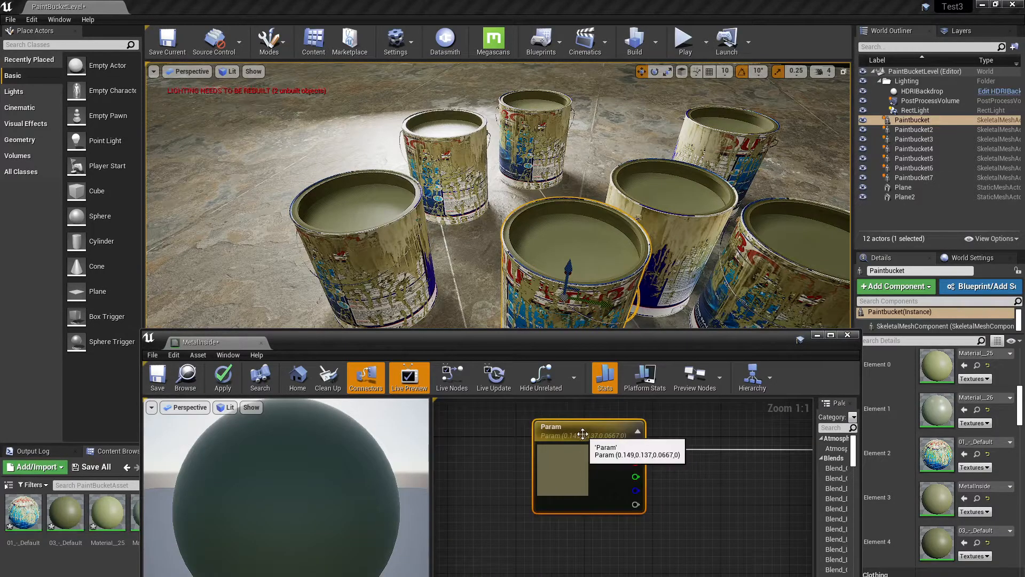
pyautogui.press('Delete')
# - Start an import into the PaintBucketAsset folder and browse to the materials folder within Maps on the DATA (D:) drive
pyautogui.moveTo(514, 346); pyautogui.dragTo(887, 278)
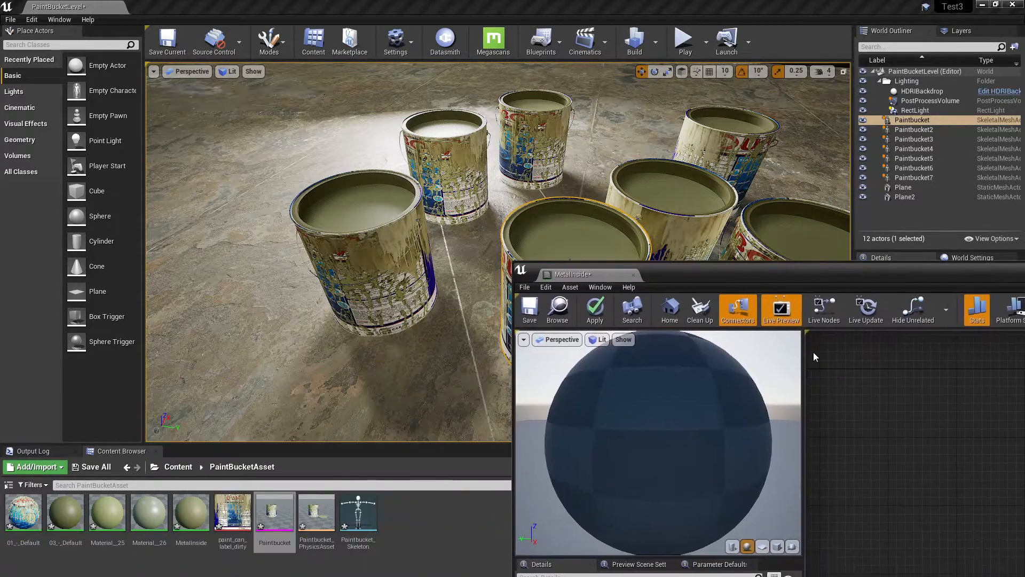
pyautogui.rightClick(432, 524)
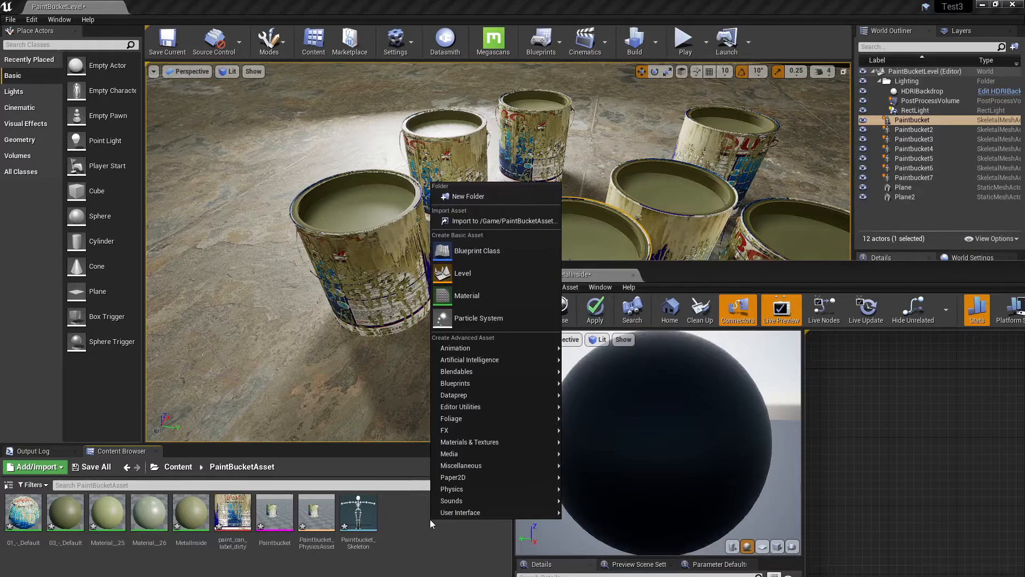
pyautogui.click(475, 221)
pyautogui.click(365, 138)
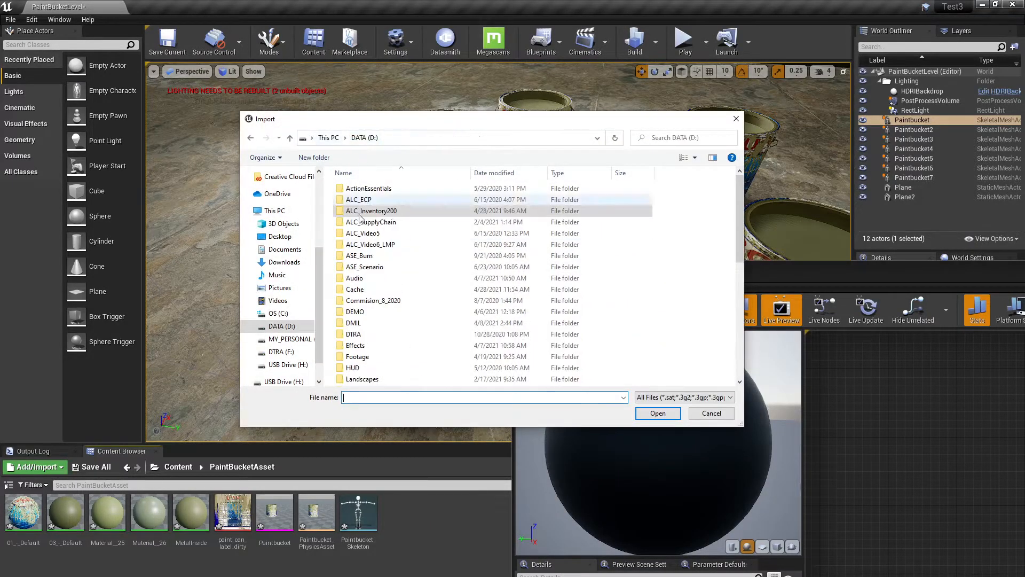
pyautogui.press('m')
pyautogui.press('Return')
pyautogui.press('d')
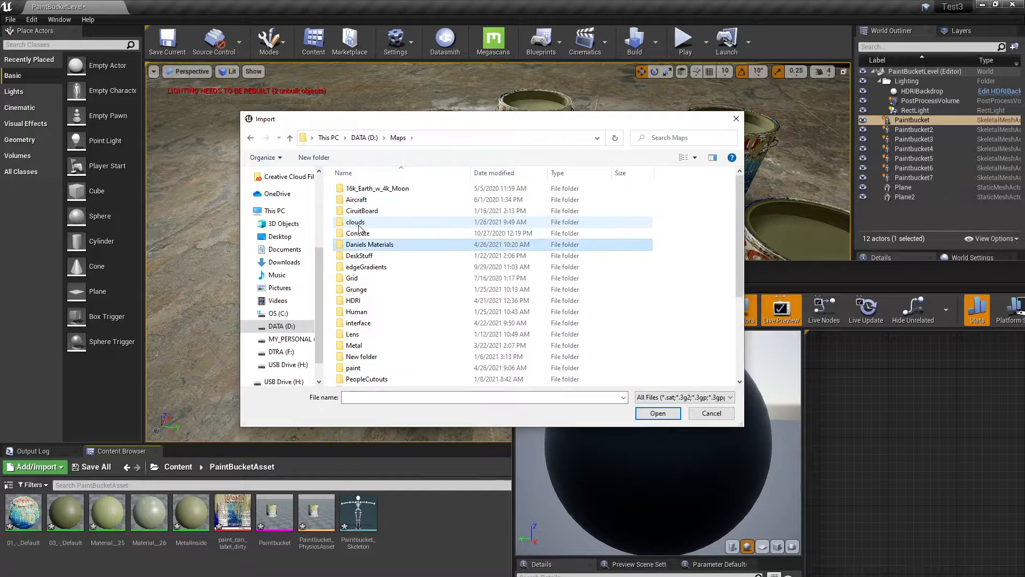
pyautogui.press('Return')
# - Look through the metal, scratch and wood texture thumbnails and import army green.psd
pyautogui.scroll(-3, 457, 299)
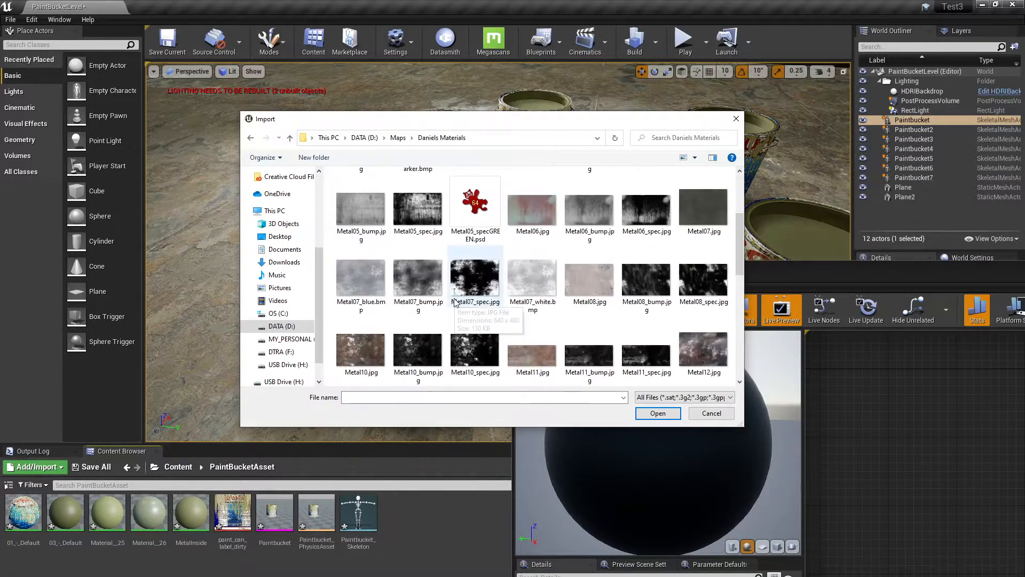
pyautogui.scroll(-3, 478, 331)
pyautogui.scroll(-2, 480, 333)
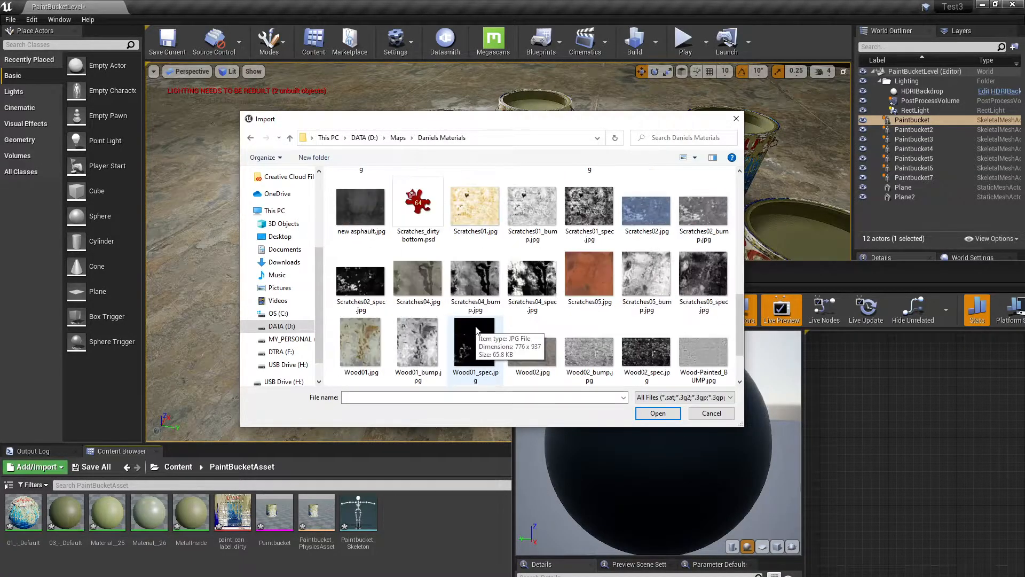
pyautogui.scroll(-1, 506, 293)
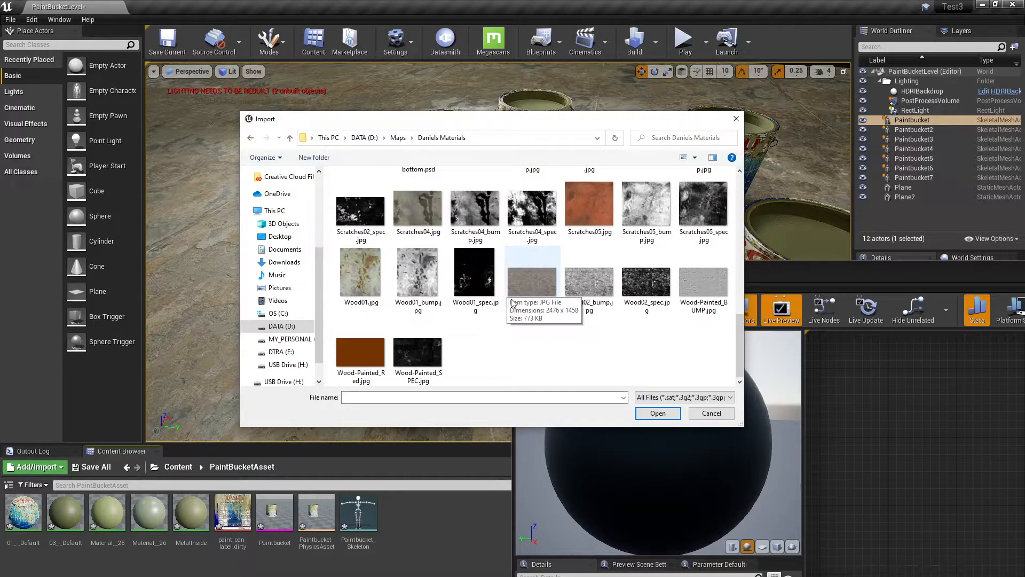
pyautogui.scroll(2, 532, 340)
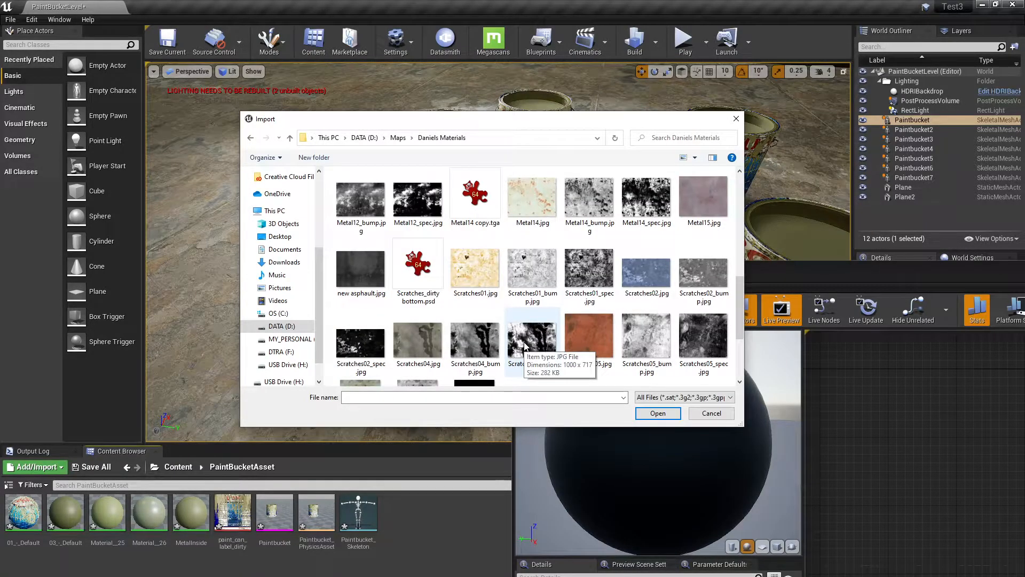
pyautogui.scroll(2, 524, 346)
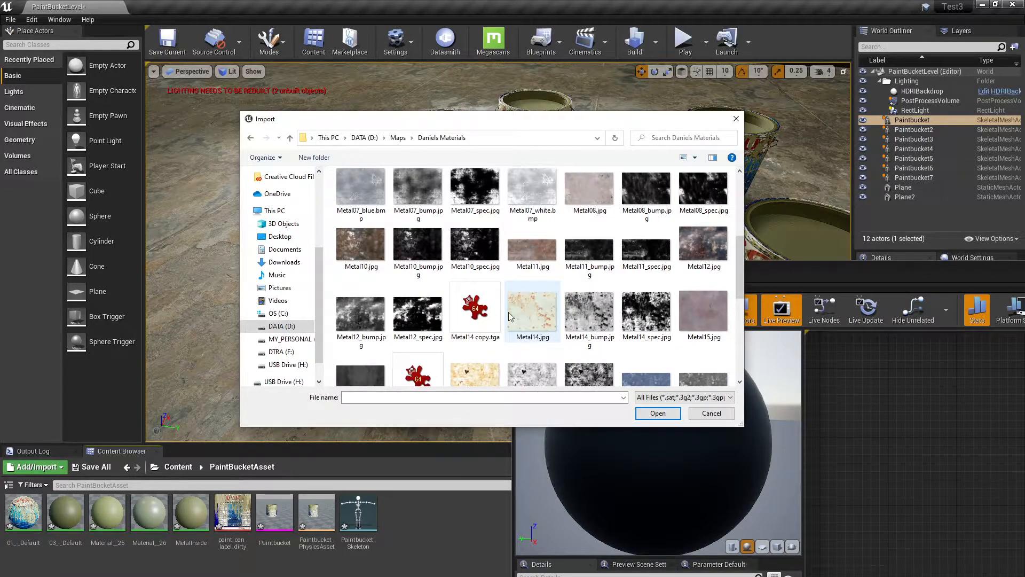
pyautogui.scroll(3, 452, 288)
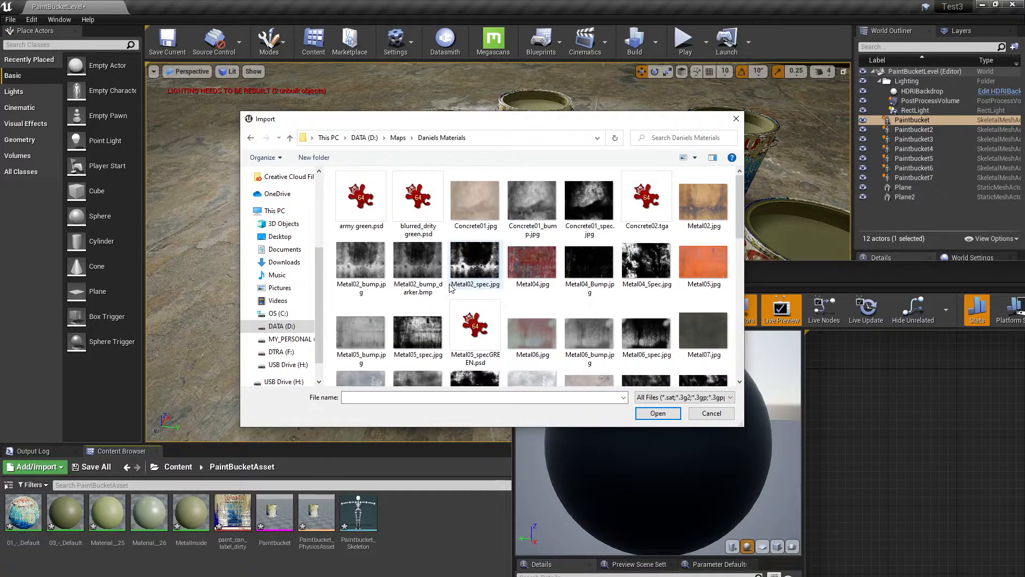
pyautogui.doubleClick(361, 200)
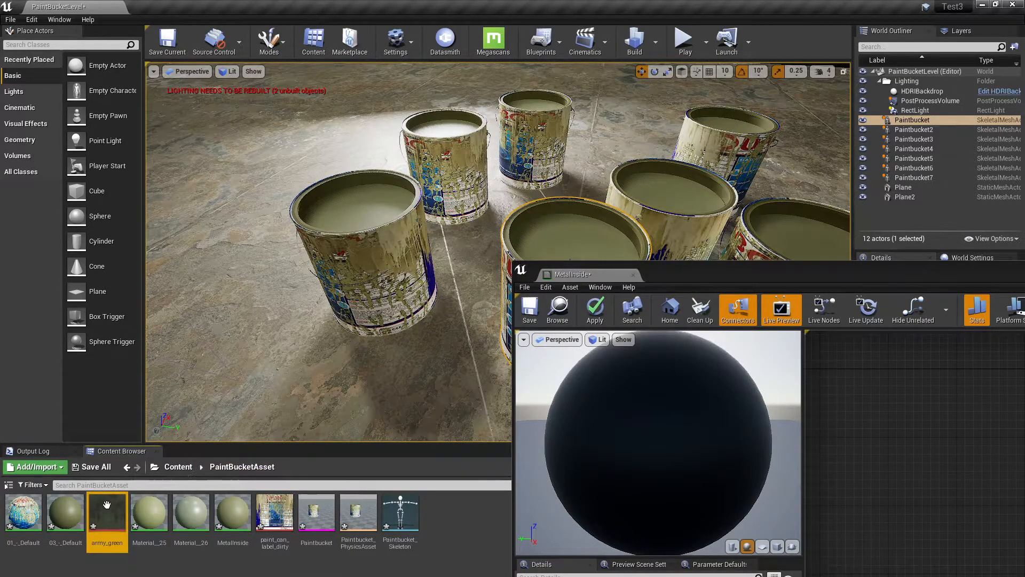
# - Add the army_green texture to the MetalInside graph, connect its RGB output to Base Color and apply the change
pyautogui.moveTo(107, 512); pyautogui.dragTo(865, 417)
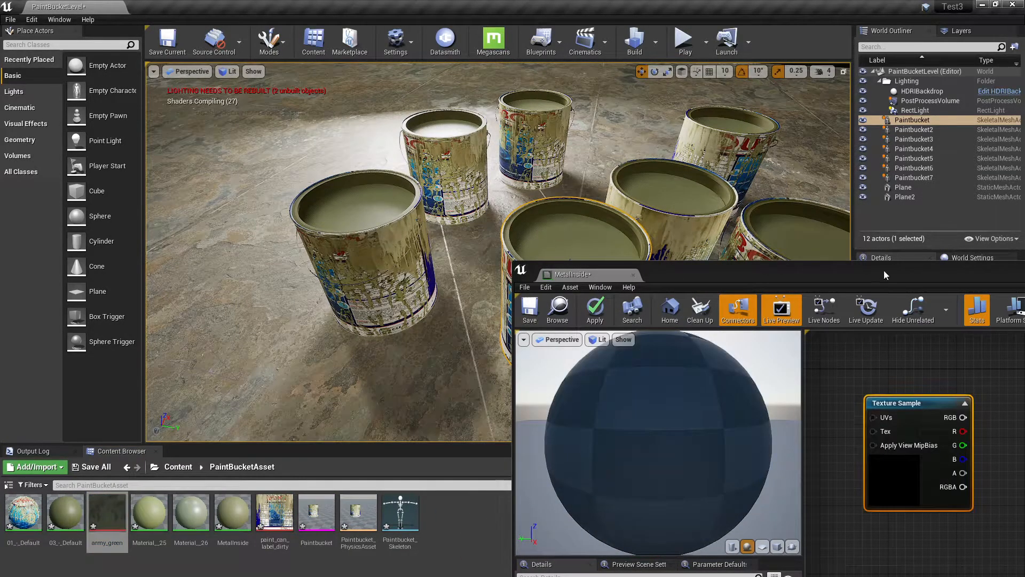
pyautogui.moveTo(851, 264); pyautogui.dragTo(488, 209)
pyautogui.scroll(-2, 652, 404)
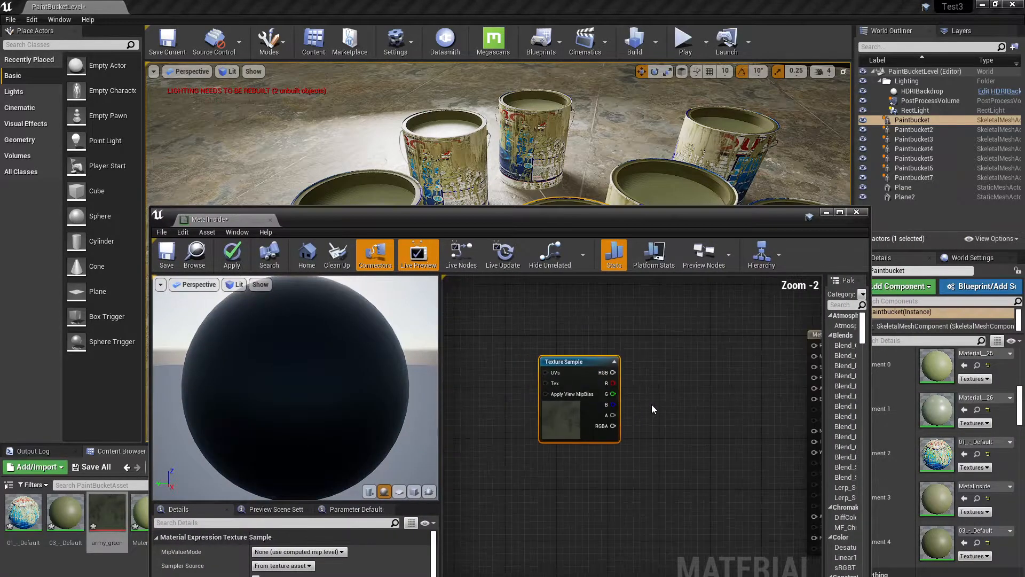
pyautogui.moveTo(613, 373); pyautogui.dragTo(755, 346)
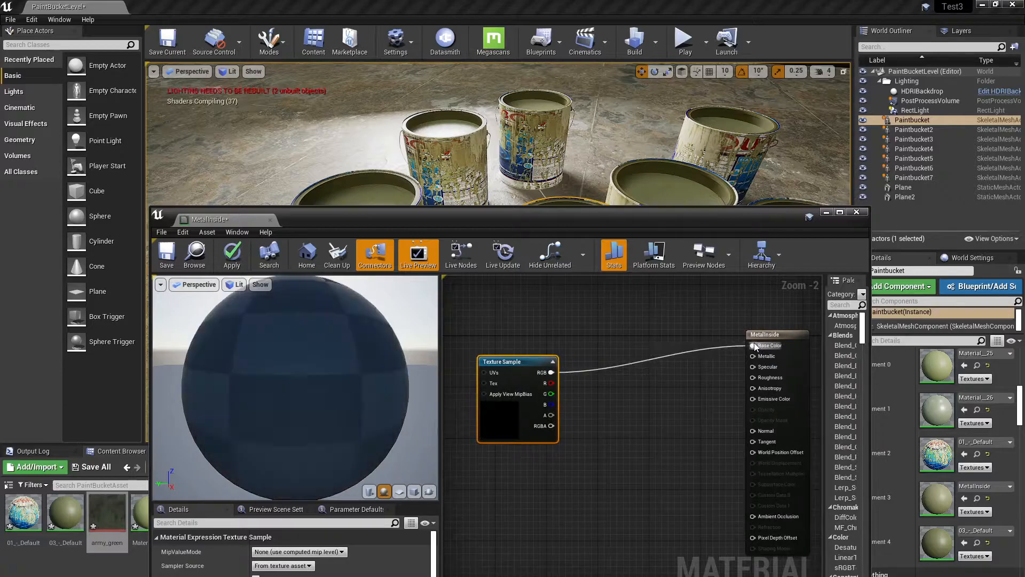
pyautogui.click(233, 257)
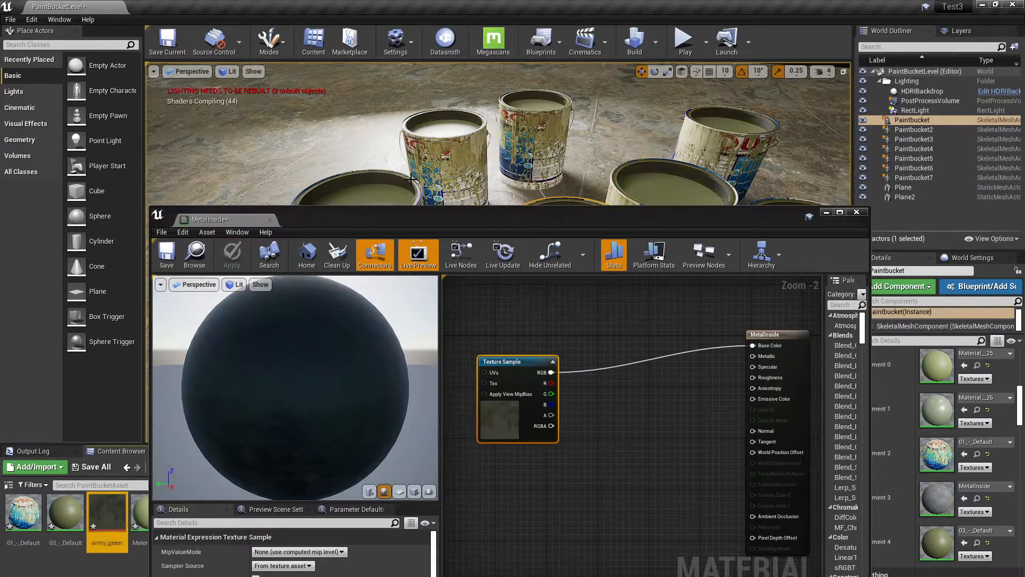
# - Check the bucket interiors up close and move the army_green texture node up and nearer the material's output node
pyautogui.moveTo(415, 217); pyautogui.dragTo(397, 295)
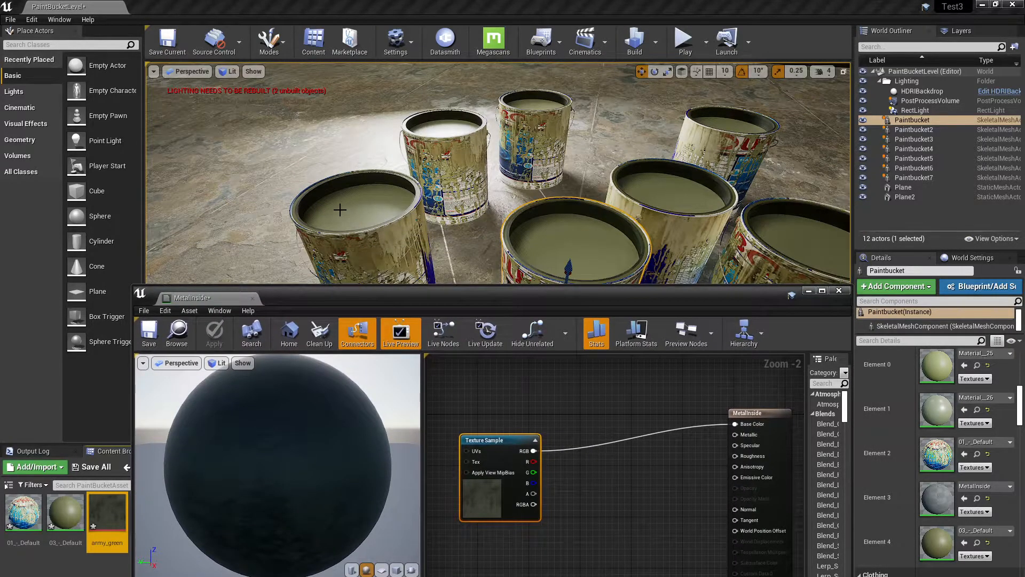
pyautogui.scroll(3, 340, 209)
pyautogui.moveTo(486, 440); pyautogui.dragTo(548, 381)
# - Import the texture blurred_drity green.psd from the same materials folder into PaintBucketAsset
pyautogui.moveTo(379, 297); pyautogui.dragTo(613, 206)
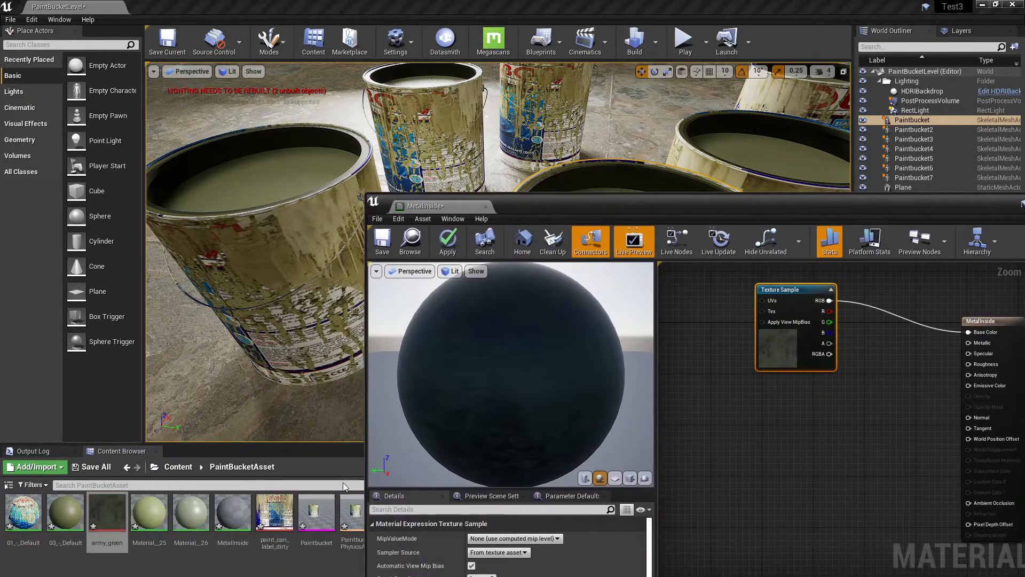
pyautogui.rightClick(231, 512)
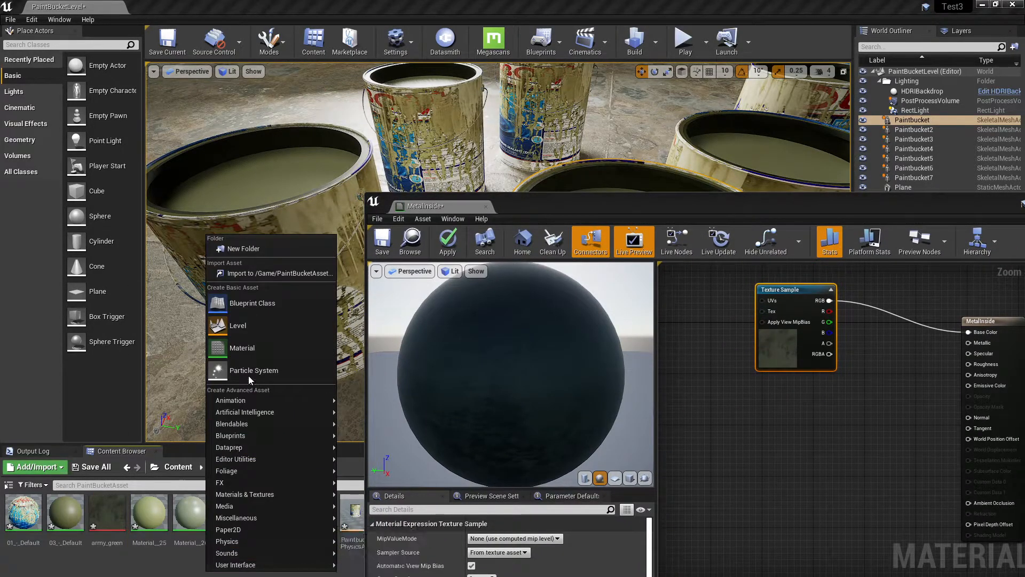
pyautogui.click(248, 272)
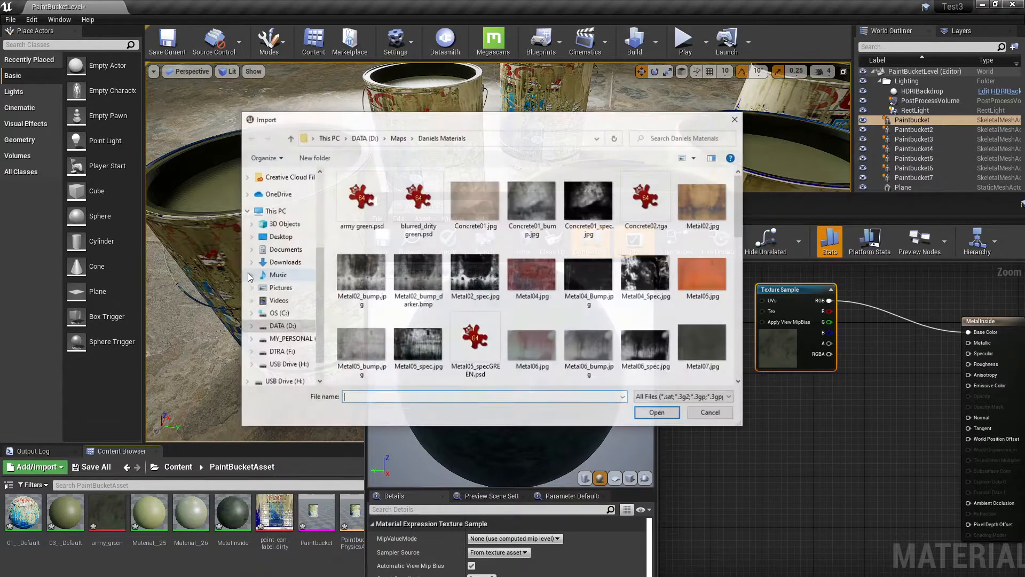
pyautogui.scroll(-2, 542, 241)
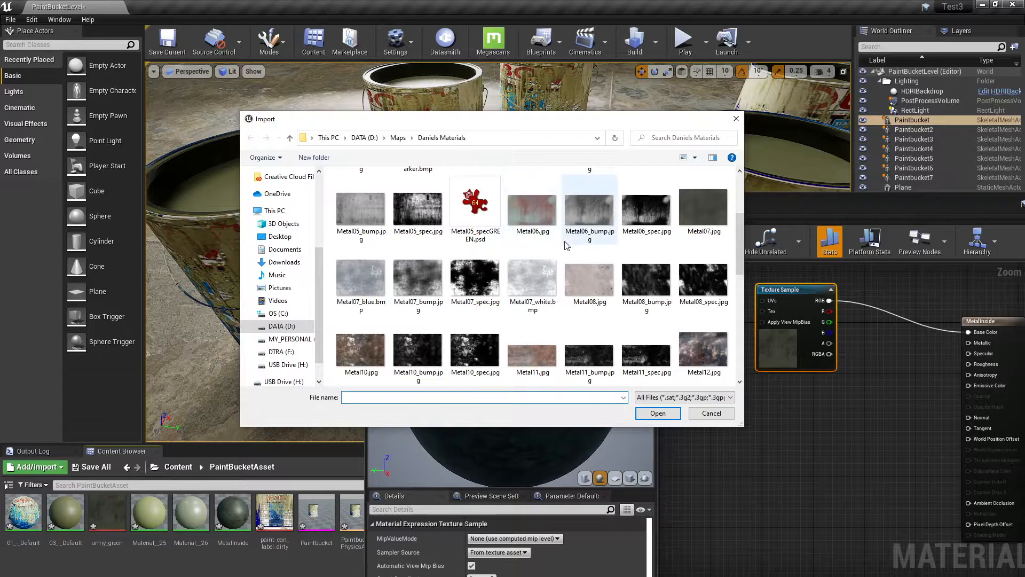
pyautogui.scroll(-3, 540, 240)
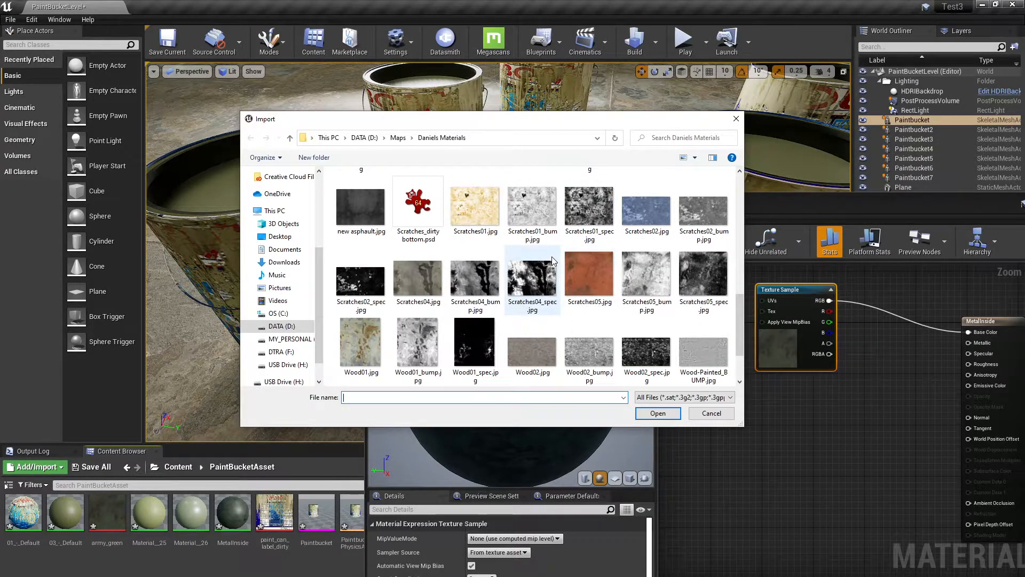
pyautogui.scroll(-1, 553, 261)
pyautogui.moveTo(740, 345); pyautogui.dragTo(730, 183)
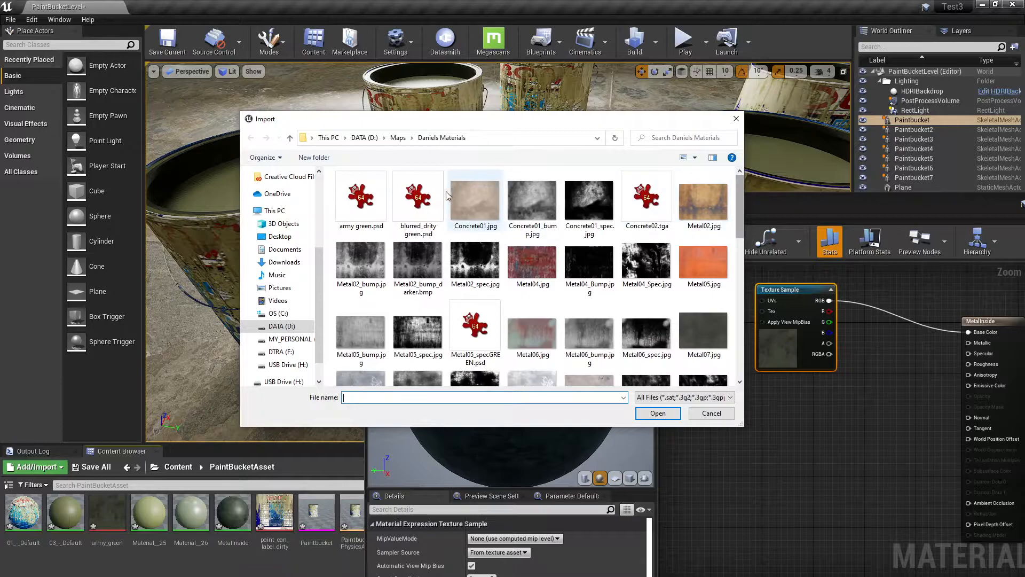
pyautogui.click(422, 201)
pyautogui.click(657, 414)
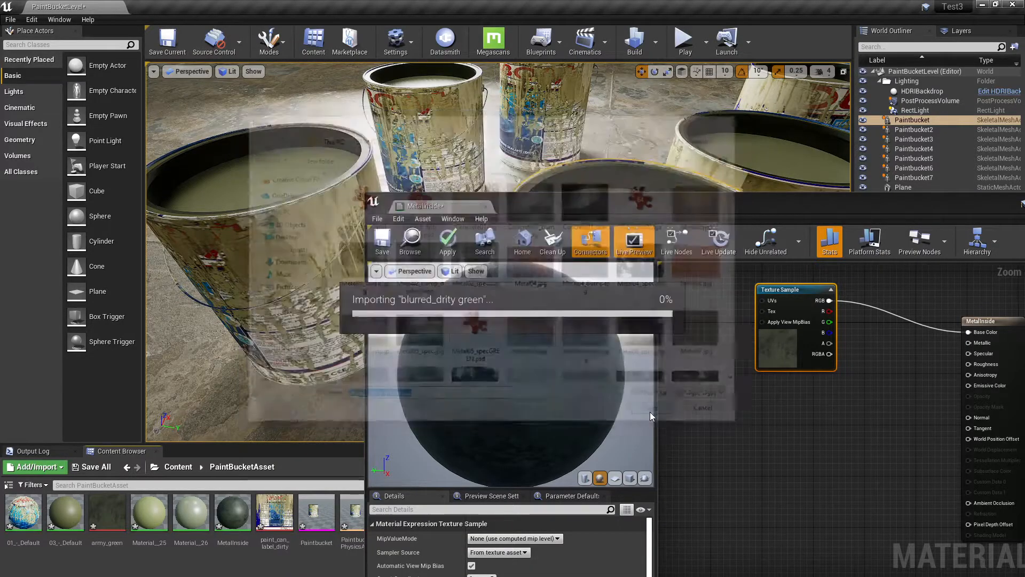
# - Show the import folder as a detailed list sorted by date and import Metal05_specGREEN.psd
pyautogui.rightClick(258, 558)
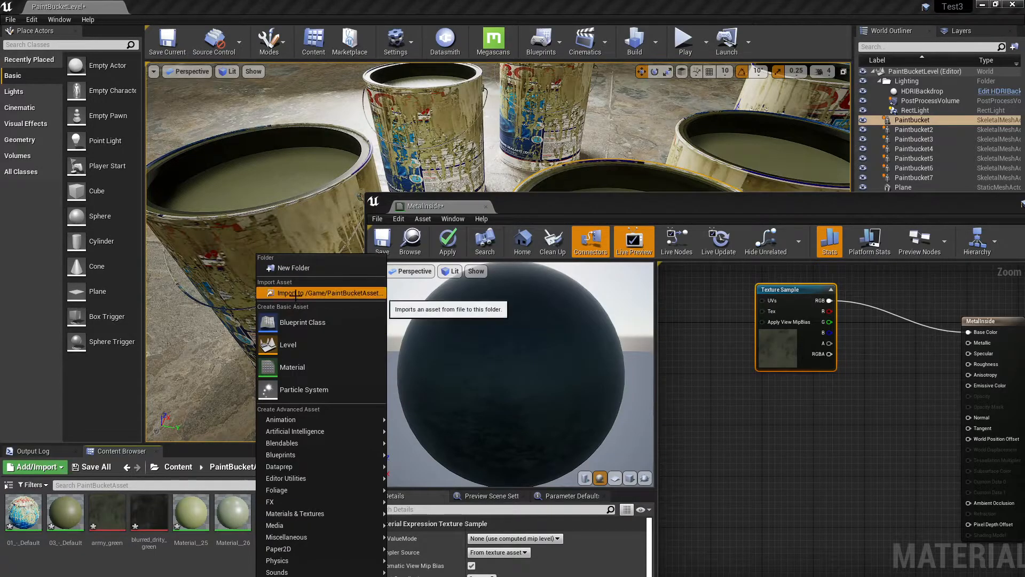
pyautogui.click(310, 292)
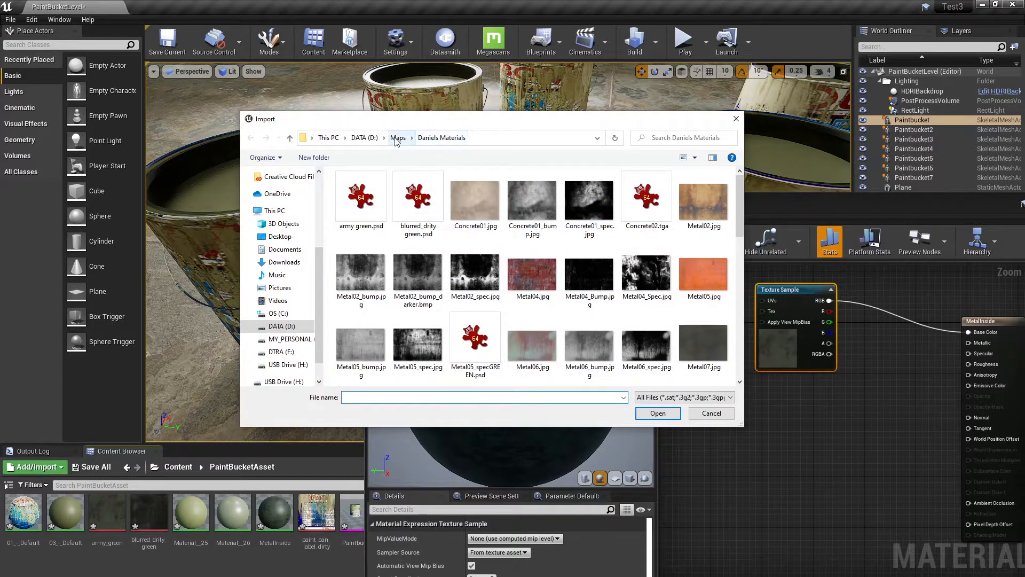
pyautogui.rightClick(679, 174)
pyautogui.moveTo(736, 179)
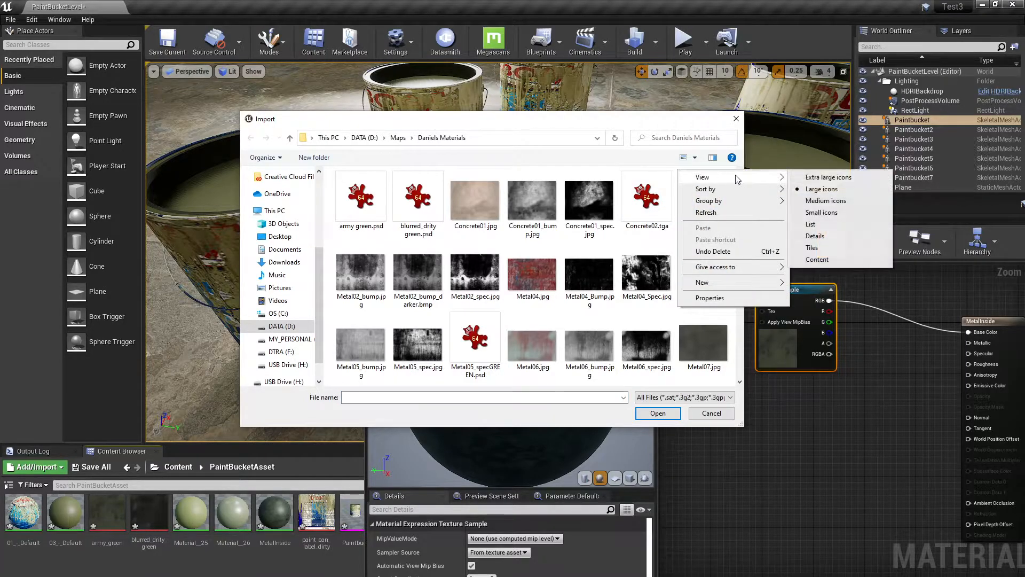
pyautogui.click(814, 235)
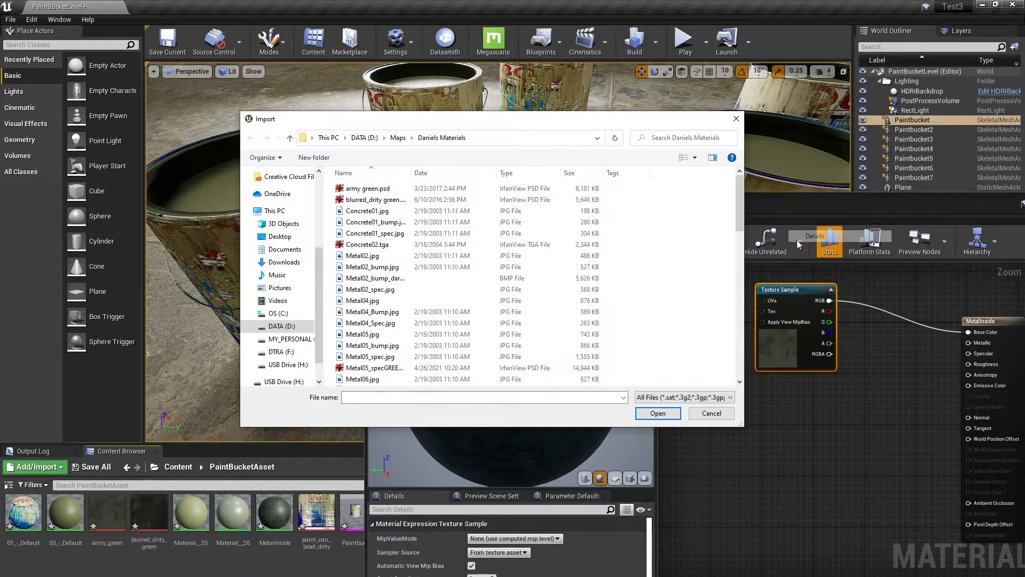
pyautogui.click(458, 174)
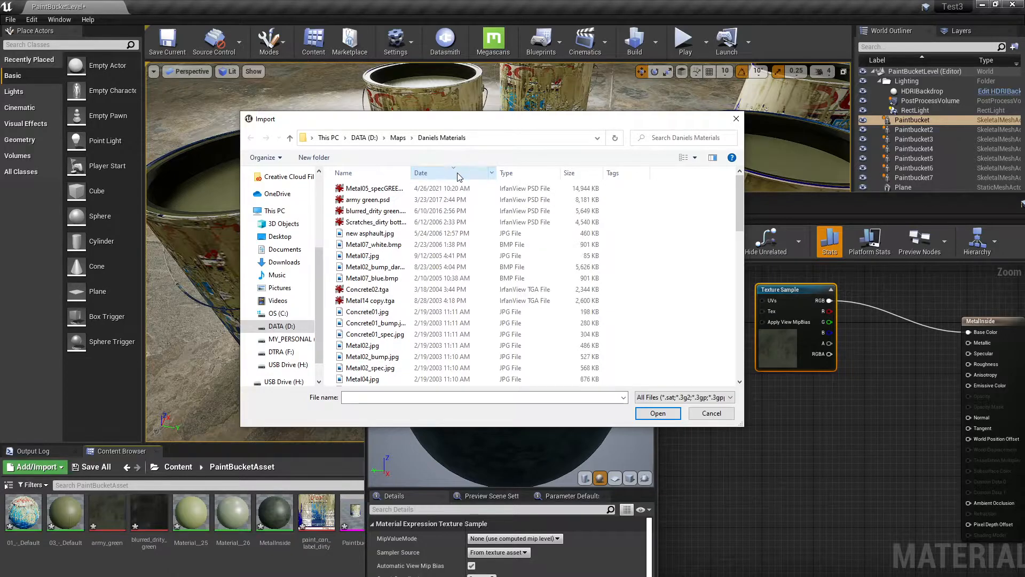
pyautogui.click(377, 190)
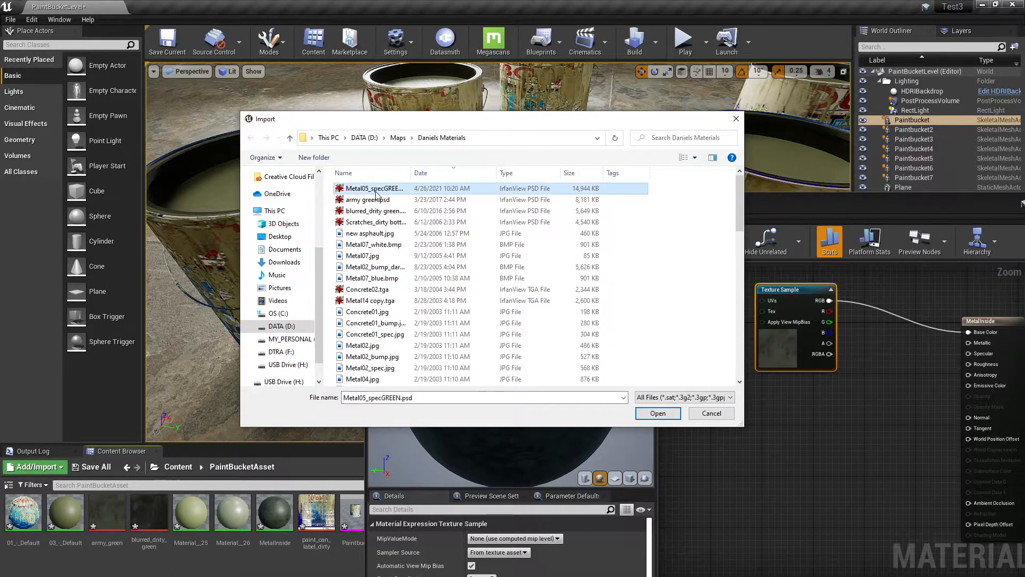
pyautogui.click(659, 410)
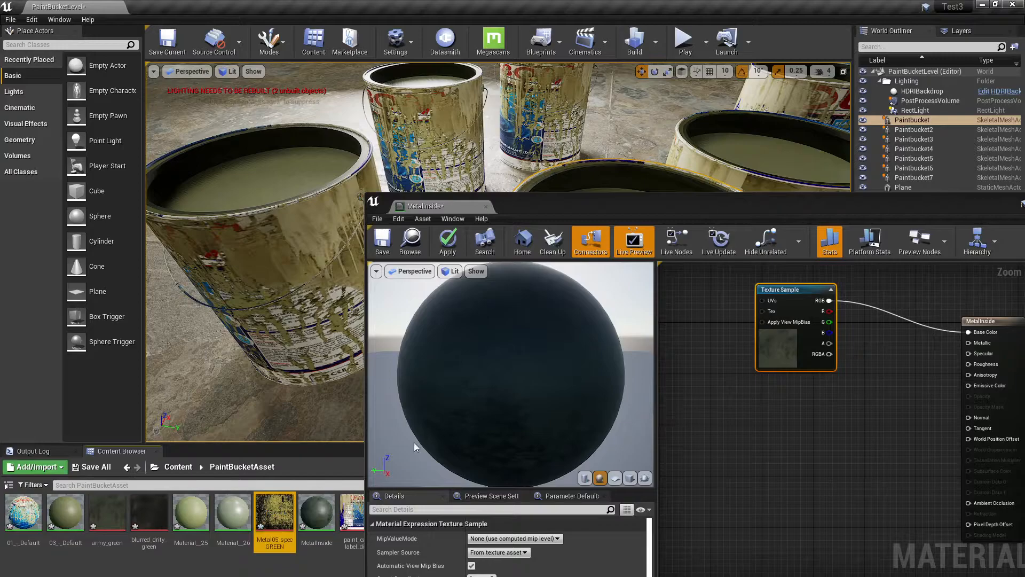
# - Replace army_green on MetalInside's Base Color with the RGB output of a Metal05_specGREEN texture node, apply it and close the material editor
pyautogui.moveTo(276, 517); pyautogui.dragTo(791, 409)
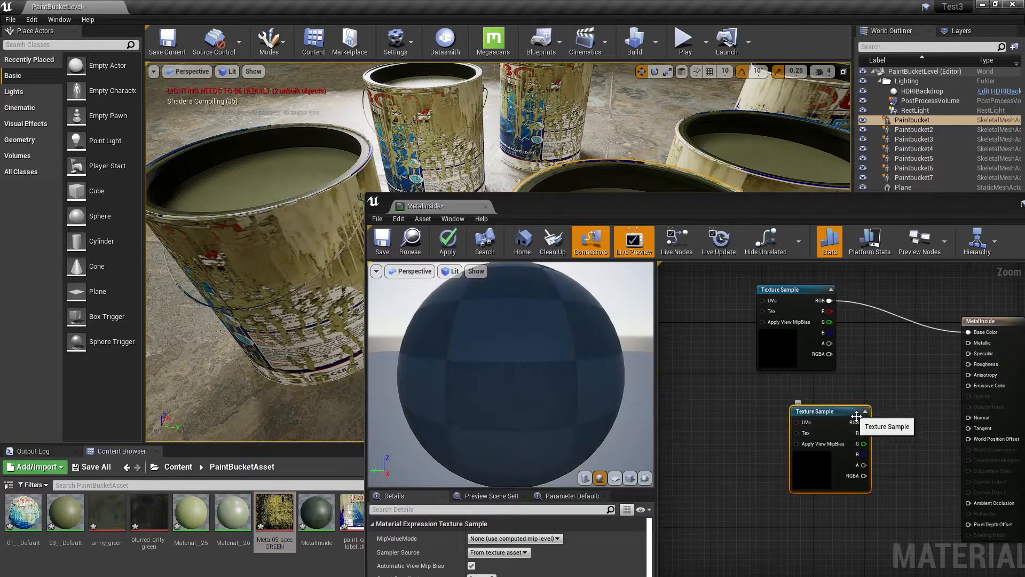
pyautogui.moveTo(862, 422); pyautogui.dragTo(968, 332)
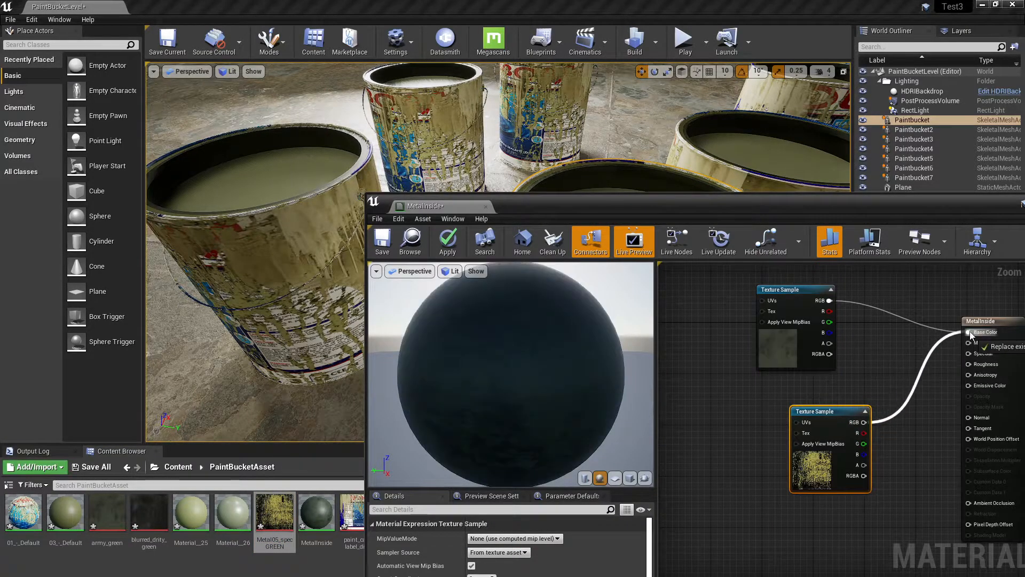
pyautogui.click(451, 249)
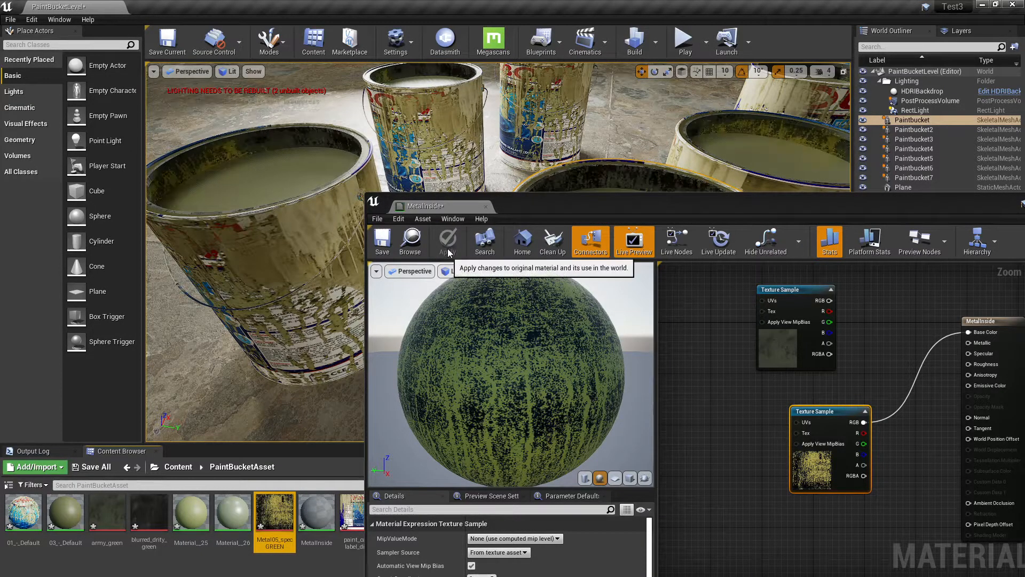
pyautogui.moveTo(272, 241); pyautogui.dragTo(262, 257, button='right')
pyautogui.moveTo(621, 209); pyautogui.dragTo(398, 234)
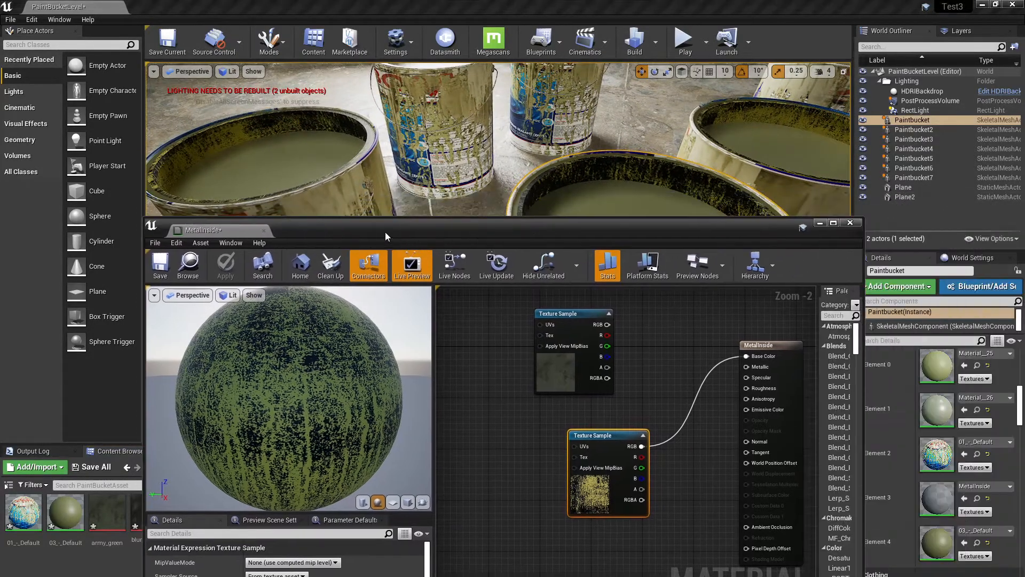
pyautogui.click(851, 223)
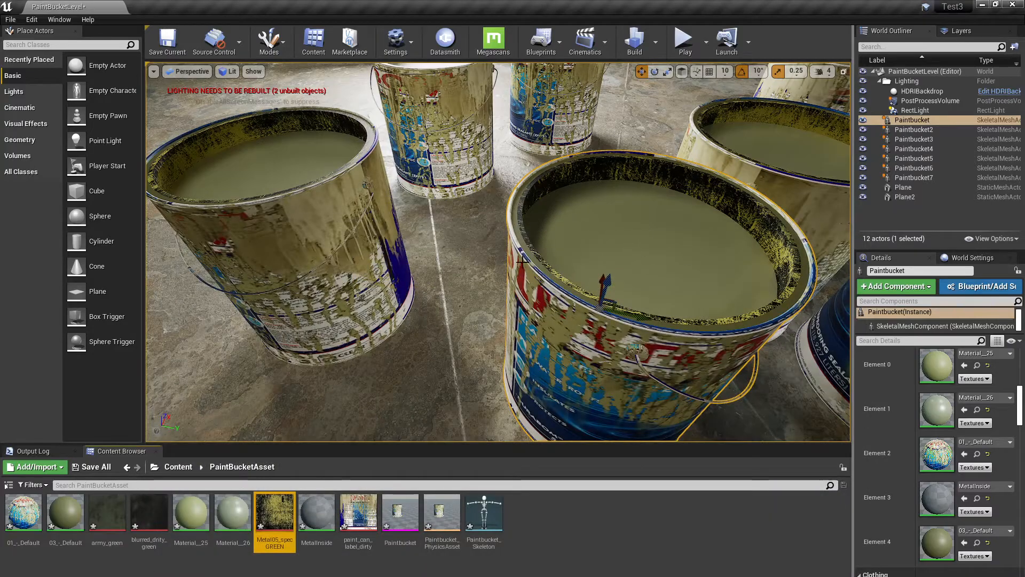
# - Scale the Plane2 floor up uniformly to about 103.2 in X and Y and 104 in Z
pyautogui.moveTo(542, 256)
pyautogui.mouseDown(button='right')
pyautogui.moveTo(526, 255)
pyautogui.moveTo(542, 277)
pyautogui.moveTo(508, 319)
pyautogui.moveTo(491, 262)
pyautogui.moveTo(504, 261)
pyautogui.moveTo(513, 305)
pyautogui.mouseUp(button='right')
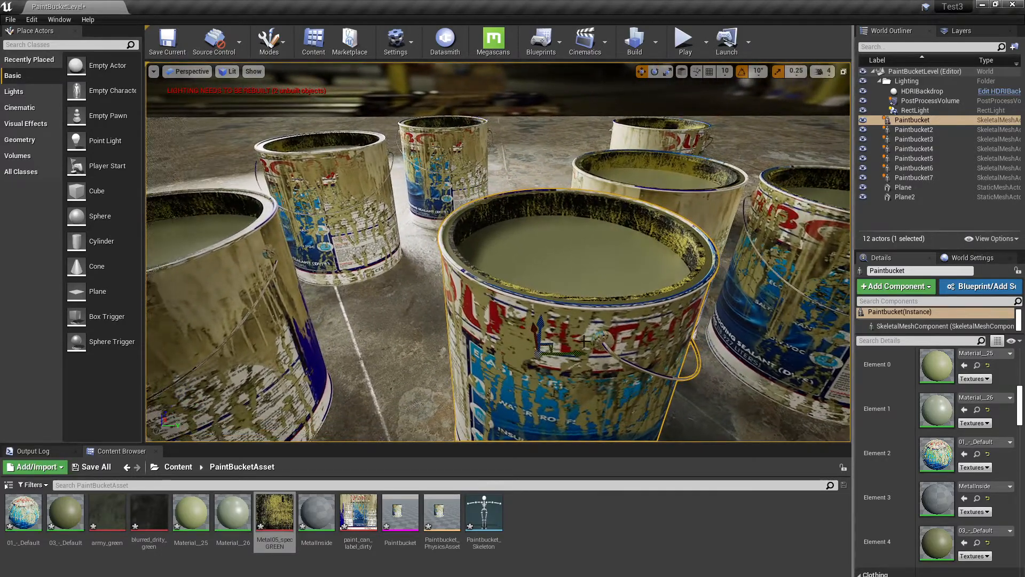
pyautogui.scroll(-5, 584, 341)
pyautogui.moveTo(684, 334)
pyautogui.mouseDown(button='right')
pyautogui.moveTo(656, 331)
pyautogui.moveTo(674, 336)
pyautogui.mouseUp(button='right')
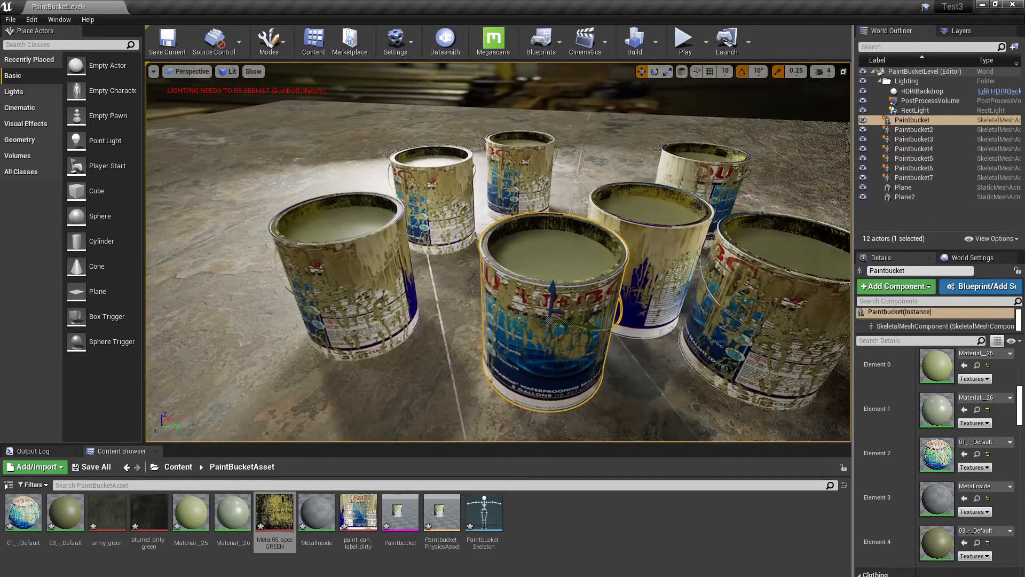
pyautogui.click(607, 146)
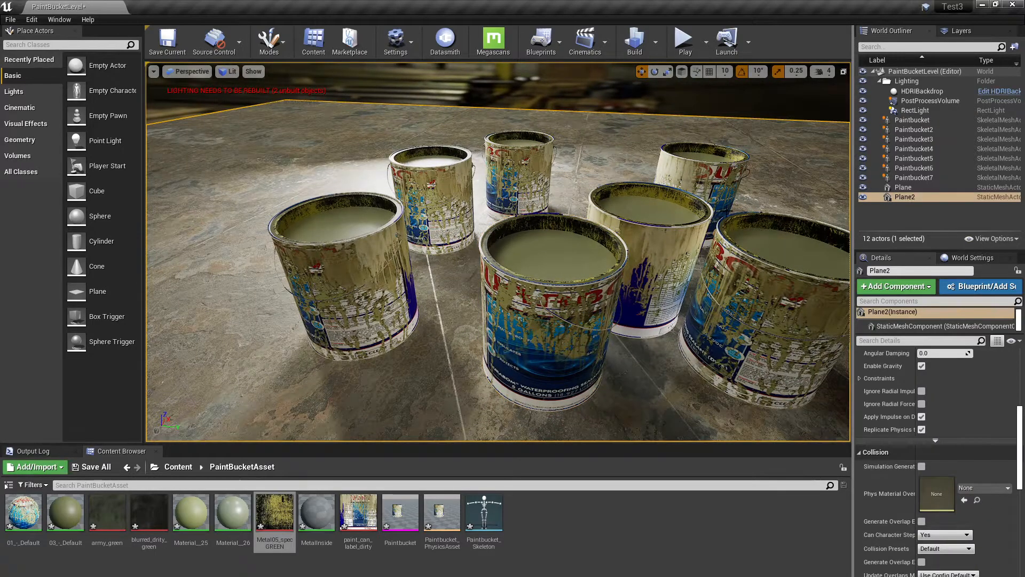
pyautogui.scroll(6, 956, 419)
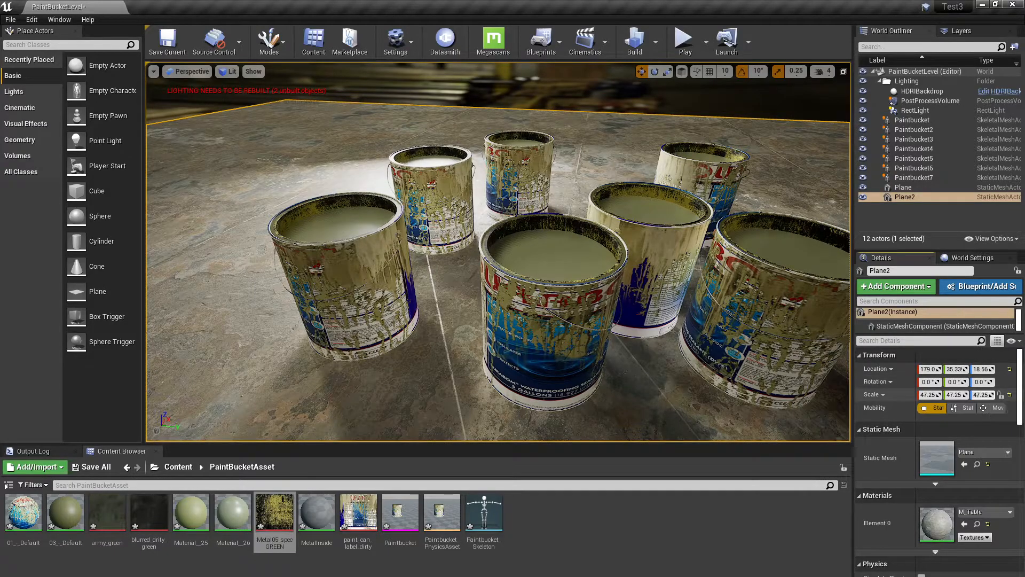
pyautogui.scroll(-5, 557, 289)
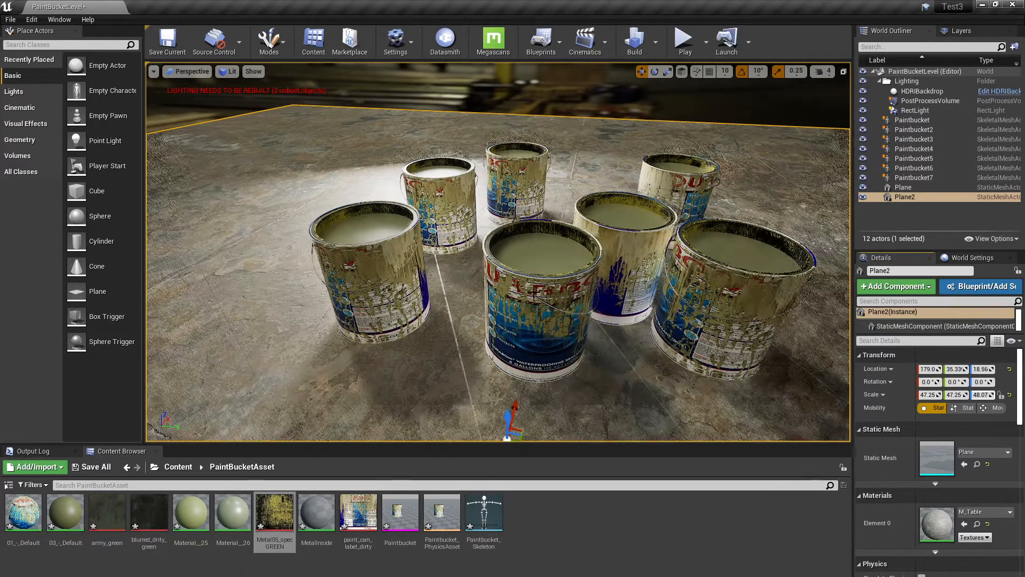
pyautogui.press('r')
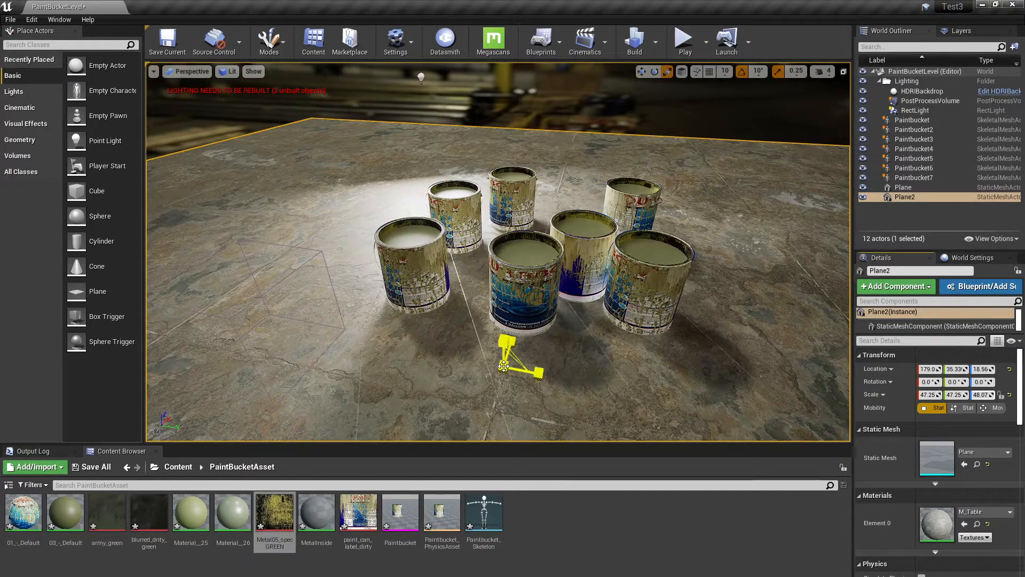
pyautogui.moveTo(504, 366)
pyautogui.mouseDown()
pyautogui.moveTo(512, 351)
pyautogui.moveTo(511, 384)
pyautogui.mouseUp()
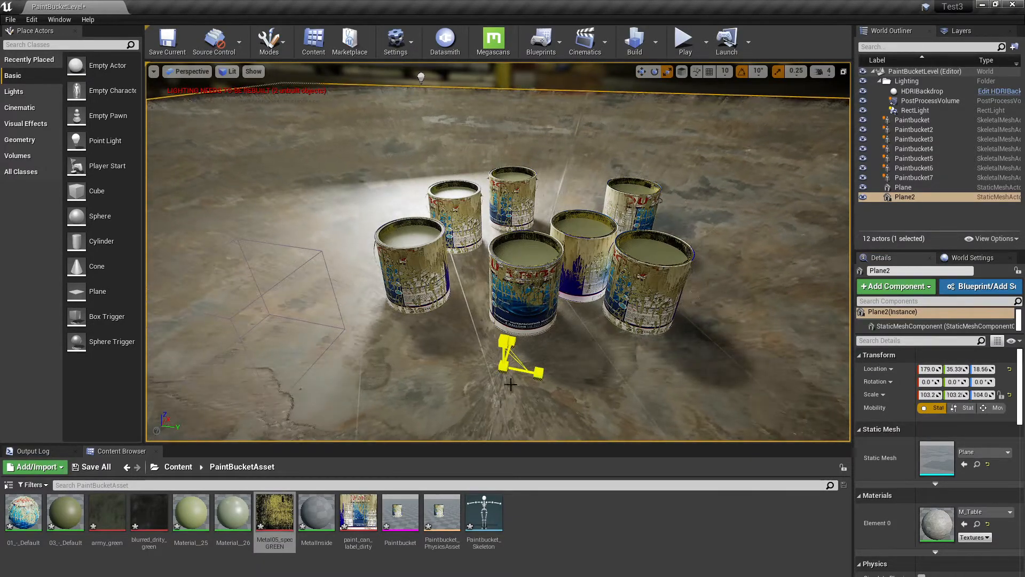
pyautogui.press('w')
# - Place a Cine Camera Actor among the front buckets and shift it back along X to about 229.7
pyautogui.moveTo(587, 323)
pyautogui.keyDown('alt'); pyautogui.mouseDown()
pyautogui.moveTo(588, 281)
pyautogui.moveTo(588, 324)
pyautogui.mouseUp(); pyautogui.keyUp('alt')
pyautogui.scroll(3, 621, 350)
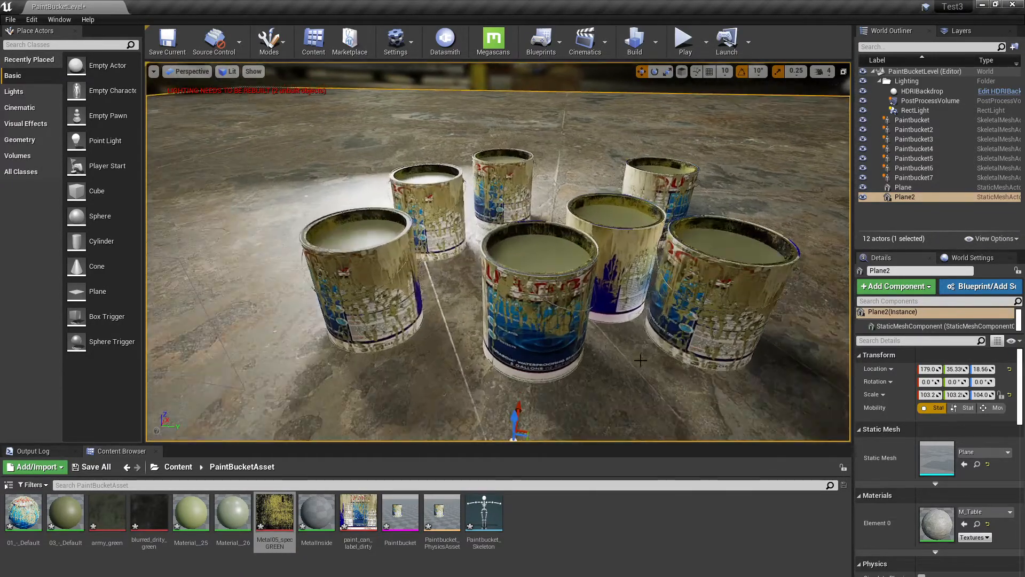
pyautogui.scroll(1, 621, 349)
pyautogui.scroll(3, 668, 372)
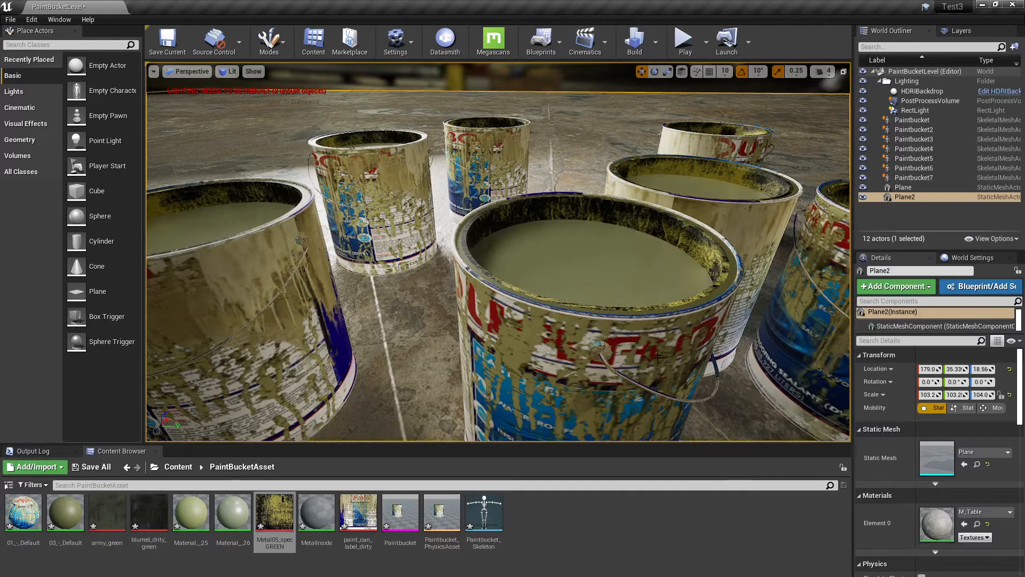
pyautogui.scroll(-4, 660, 357)
pyautogui.moveTo(638, 340); pyautogui.dragTo(710, 340, button='middle')
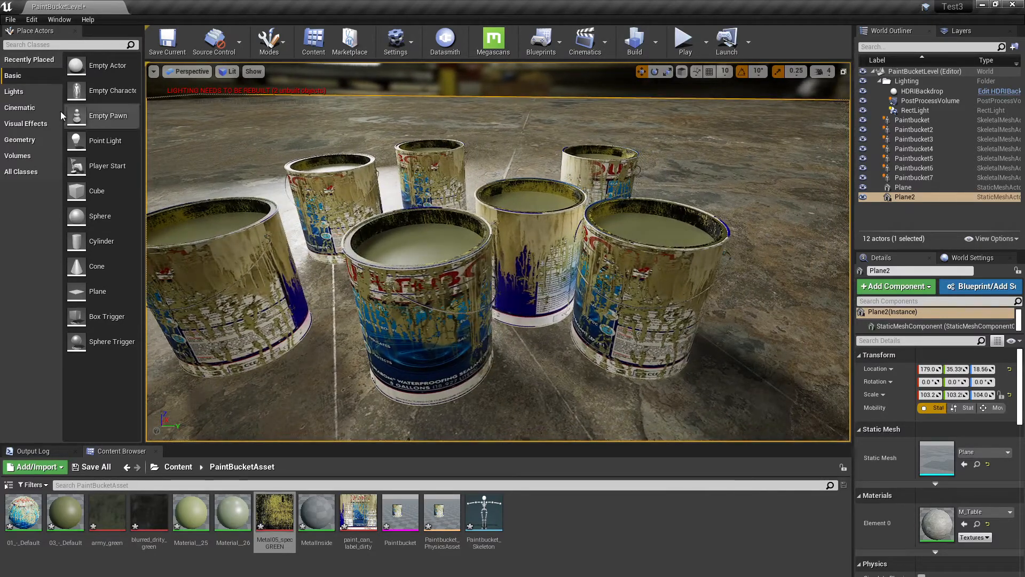
pyautogui.click(15, 109)
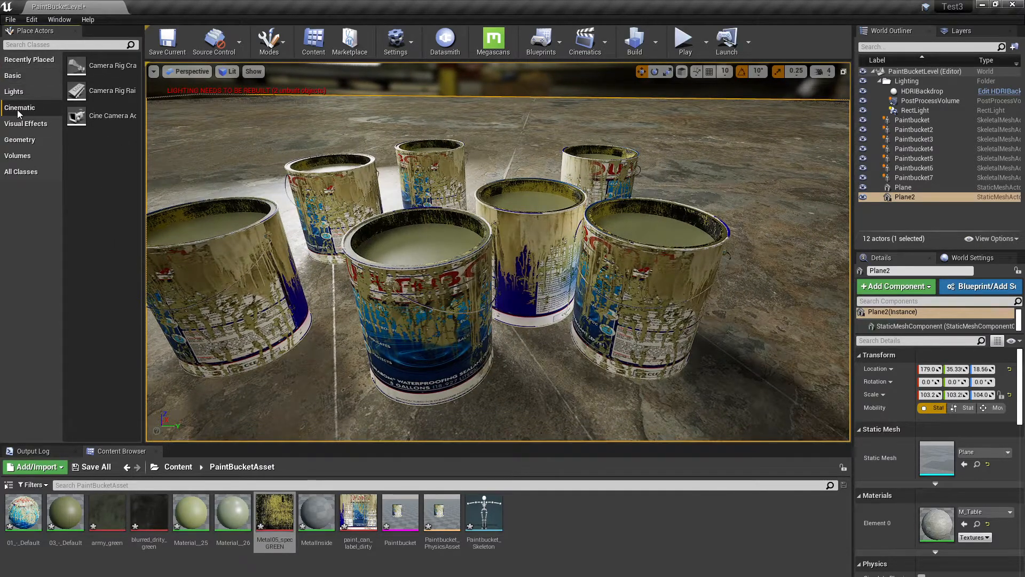
pyautogui.moveTo(147, 155); pyautogui.dragTo(179, 153)
pyautogui.moveTo(115, 116)
pyautogui.mouseDown()
pyautogui.moveTo(188, 130)
pyautogui.moveTo(400, 267)
pyautogui.mouseUp()
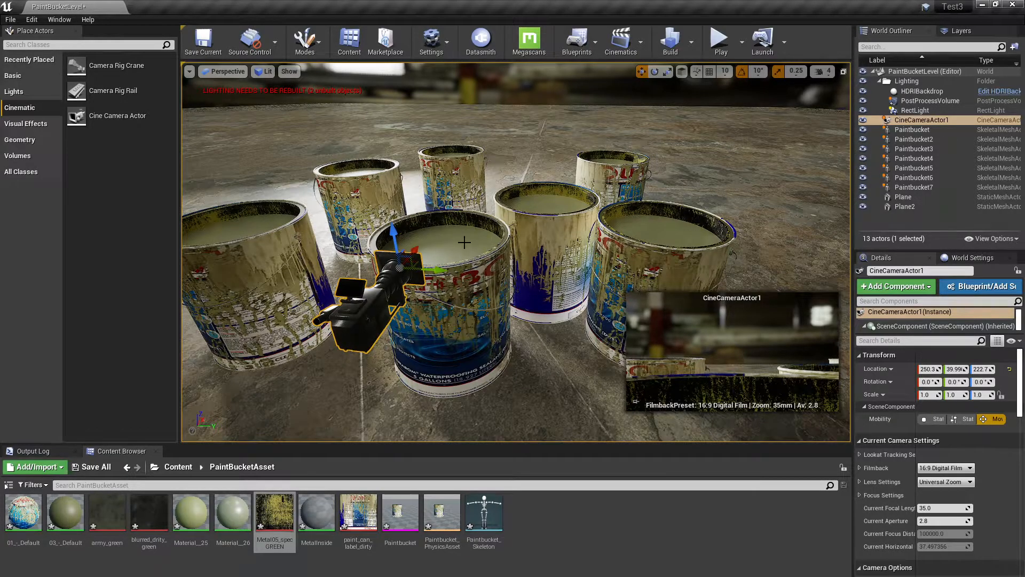
pyautogui.keyDown('alt'); pyautogui.moveTo(517, 315); pyautogui.dragTo(507, 307); pyautogui.keyUp('alt')
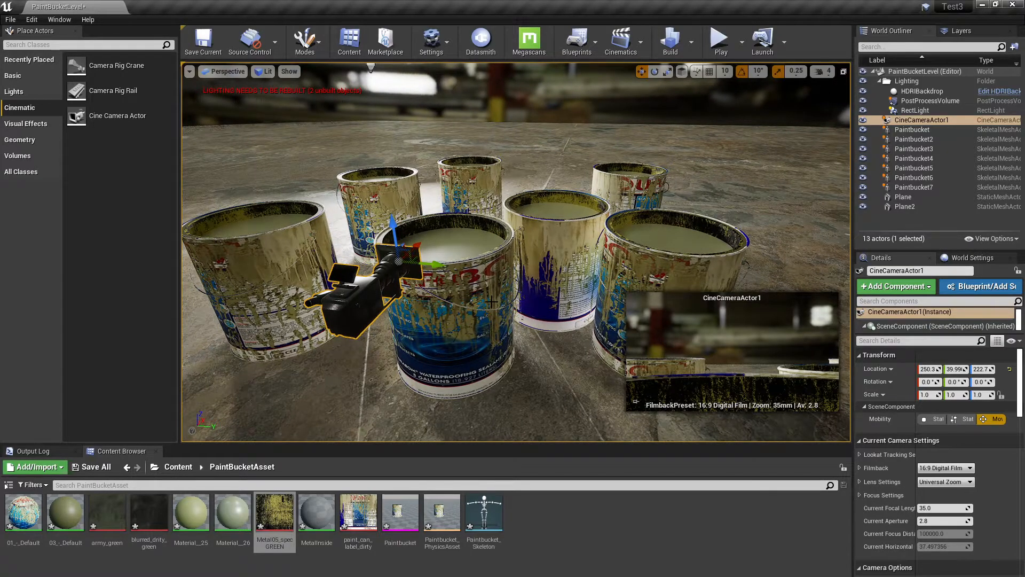
pyautogui.moveTo(402, 253)
pyautogui.mouseDown()
pyautogui.moveTo(414, 242)
pyautogui.moveTo(389, 266)
pyautogui.moveTo(401, 255)
pyautogui.mouseUp()
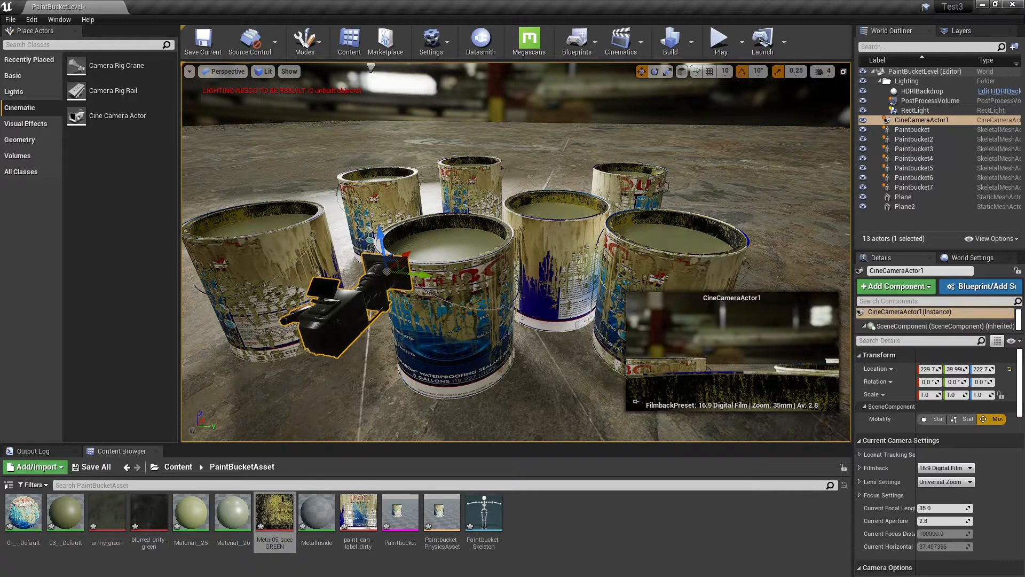
# - Snap CineCameraActor1 to the current view, look through it and reframe the buckets from a lower angle
pyautogui.rightClick(914, 120)
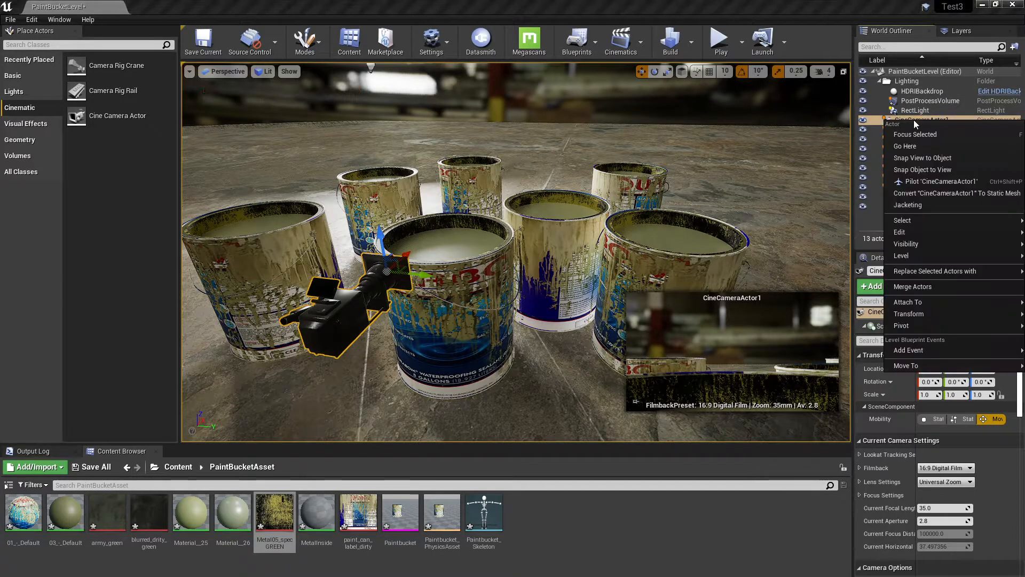
pyautogui.click(908, 169)
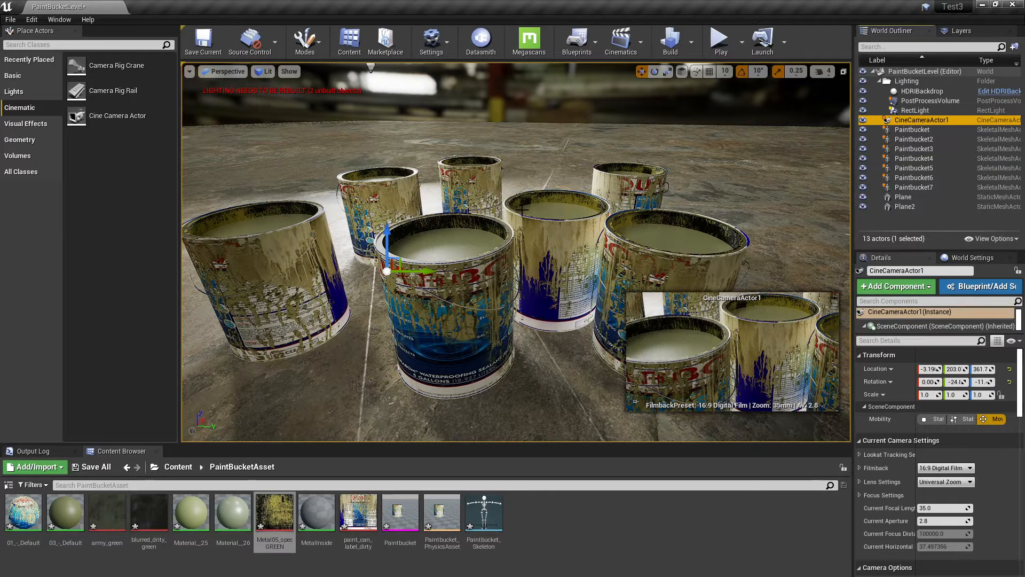
pyautogui.click(232, 70)
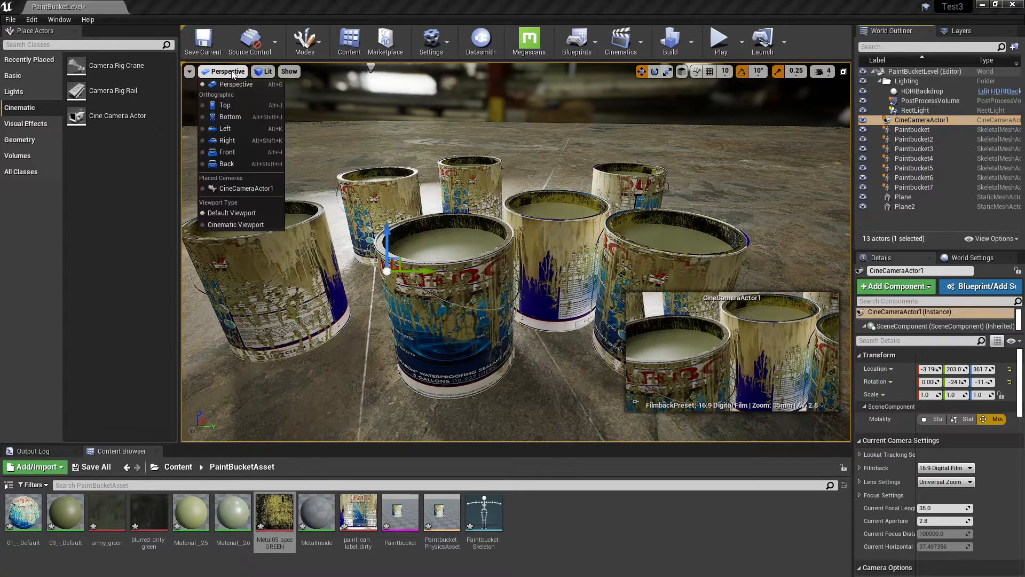
pyautogui.click(243, 186)
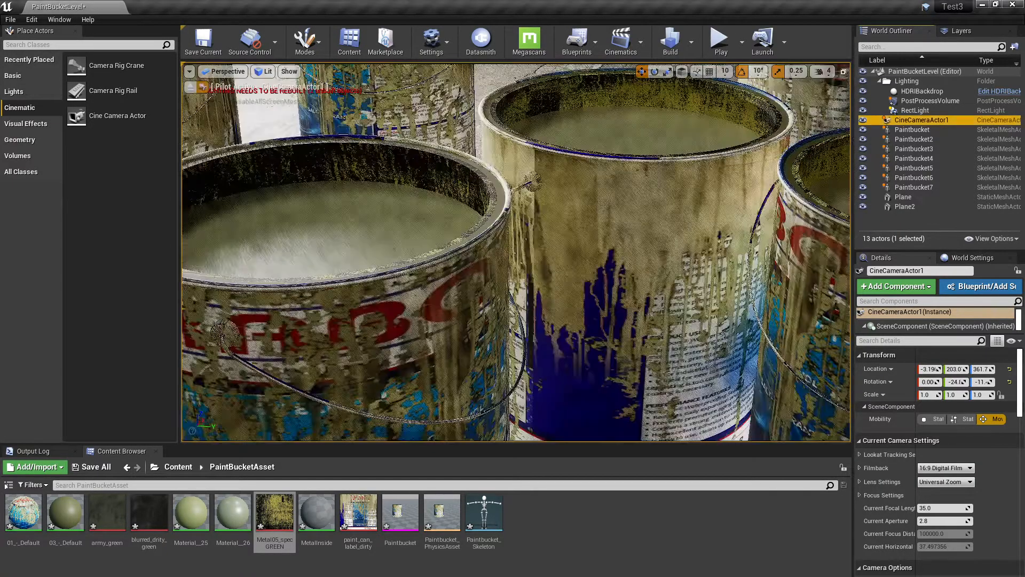
pyautogui.keyDown('alt'); pyautogui.moveTo(507, 310); pyautogui.dragTo(517, 274); pyautogui.keyUp('alt')
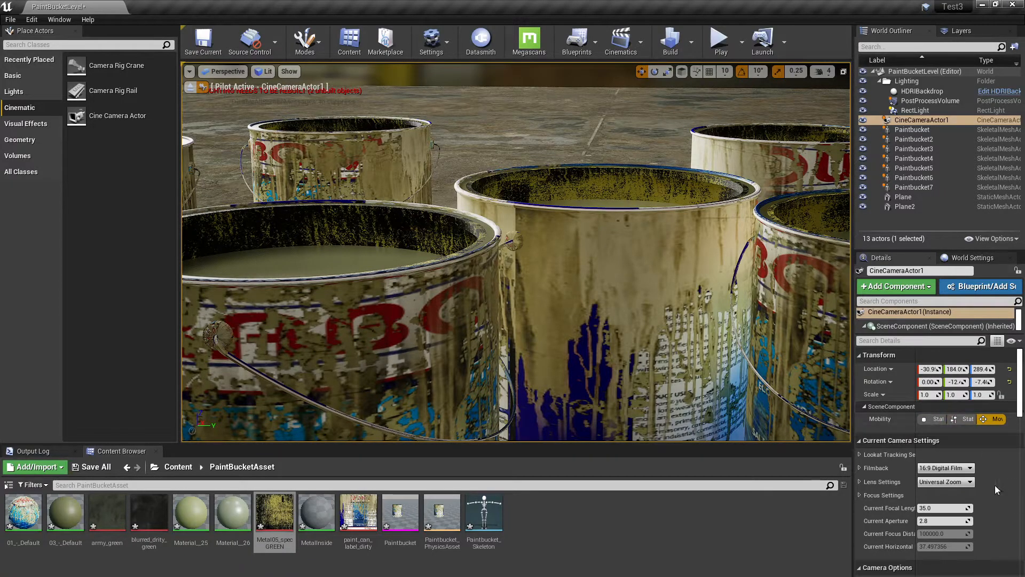
# - Move CineCameraActor1 into the existing Lighting folder
pyautogui.click(912, 122)
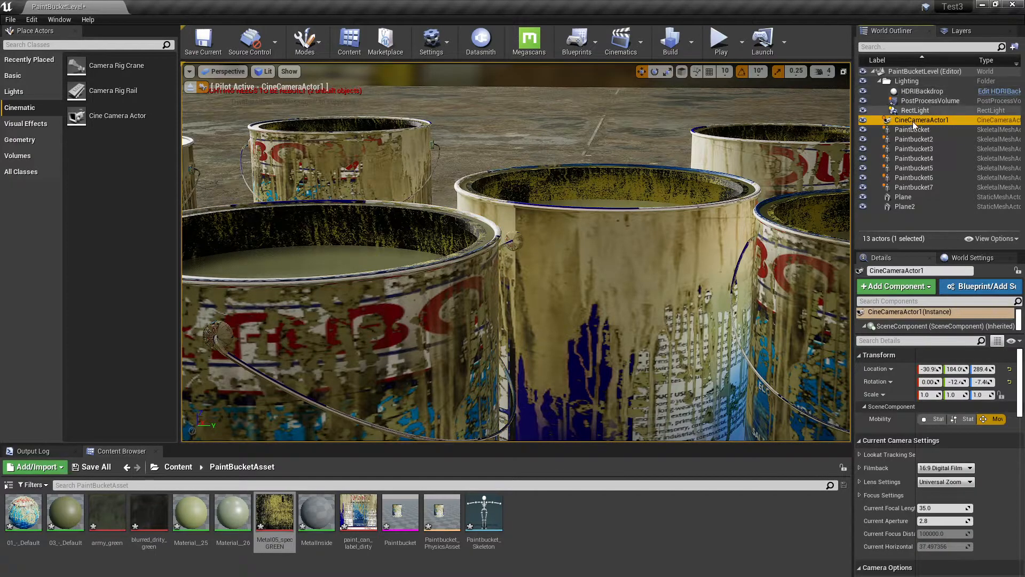
pyautogui.rightClick(908, 121)
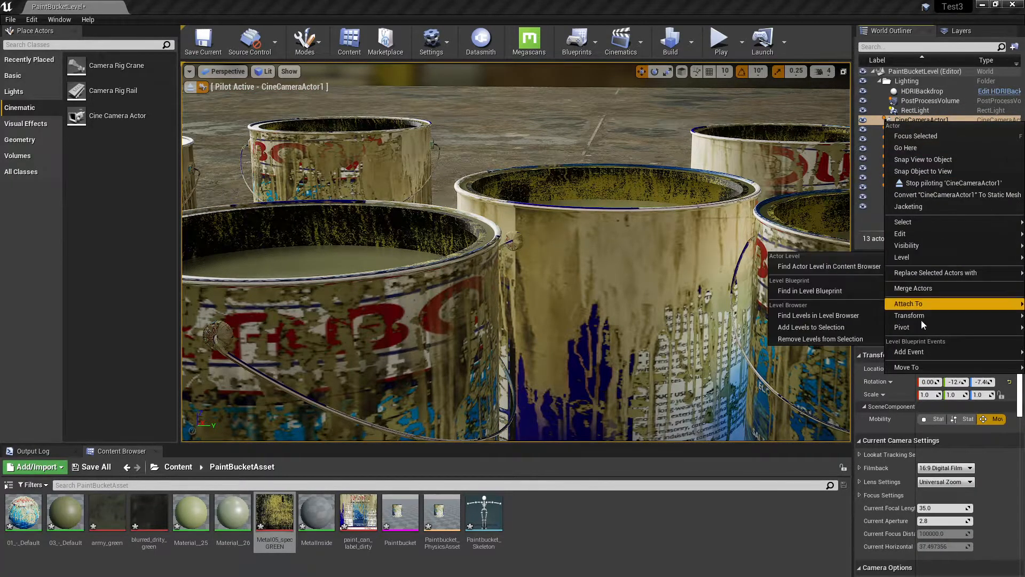
pyautogui.moveTo(918, 366)
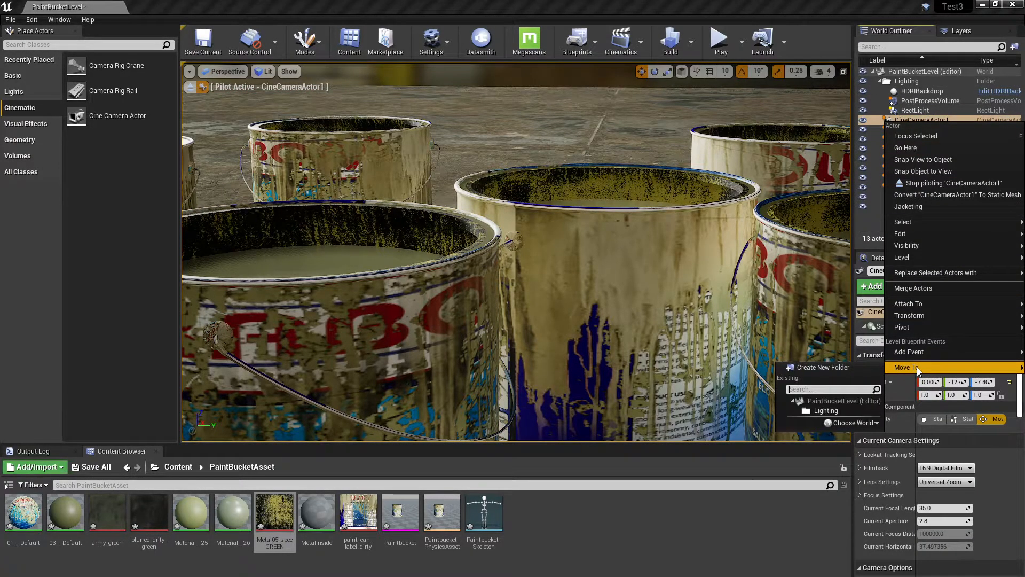
pyautogui.click(827, 409)
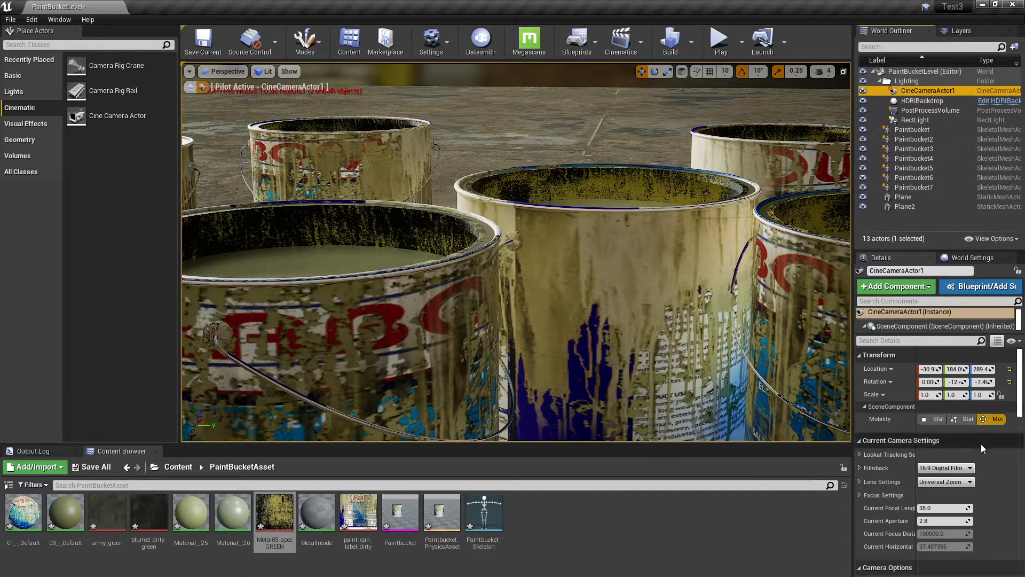
# - Set the camera's filmback sensor to 35 mm wide and 15 mm high, then reframe the buckets from slightly higher
pyautogui.scroll(-3, 997, 467)
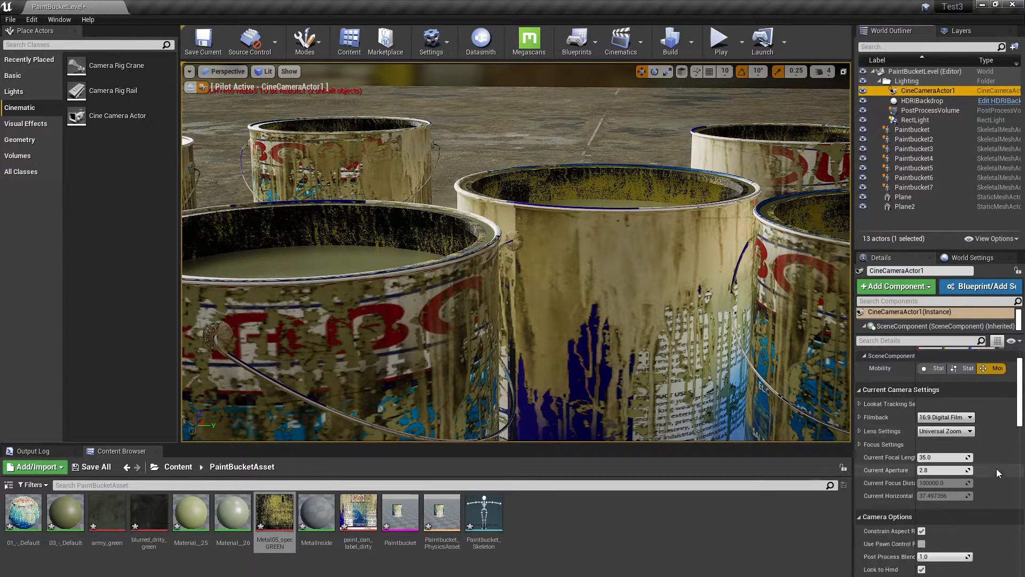
pyautogui.click(859, 418)
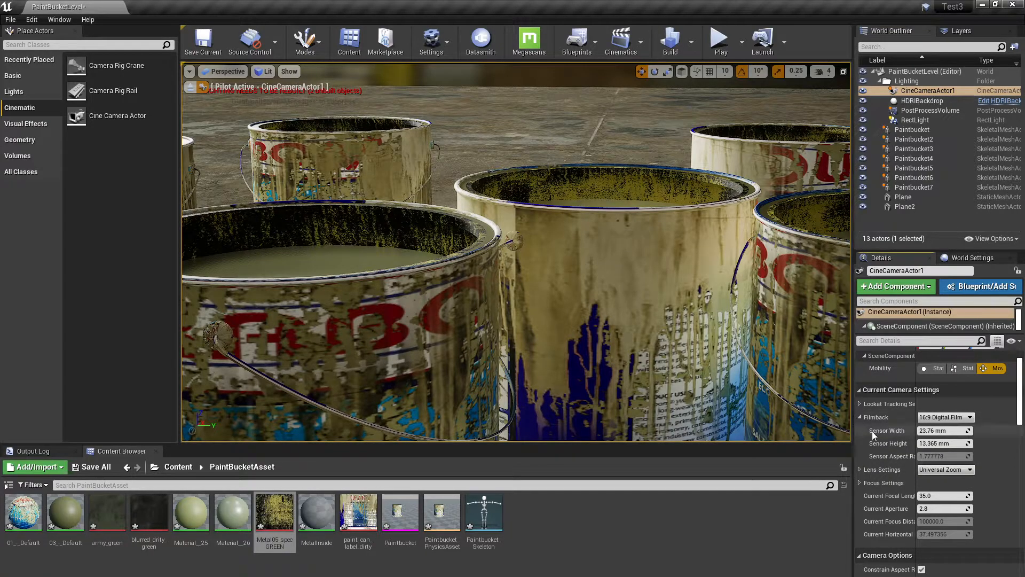
pyautogui.click(938, 431)
pyautogui.write('35')
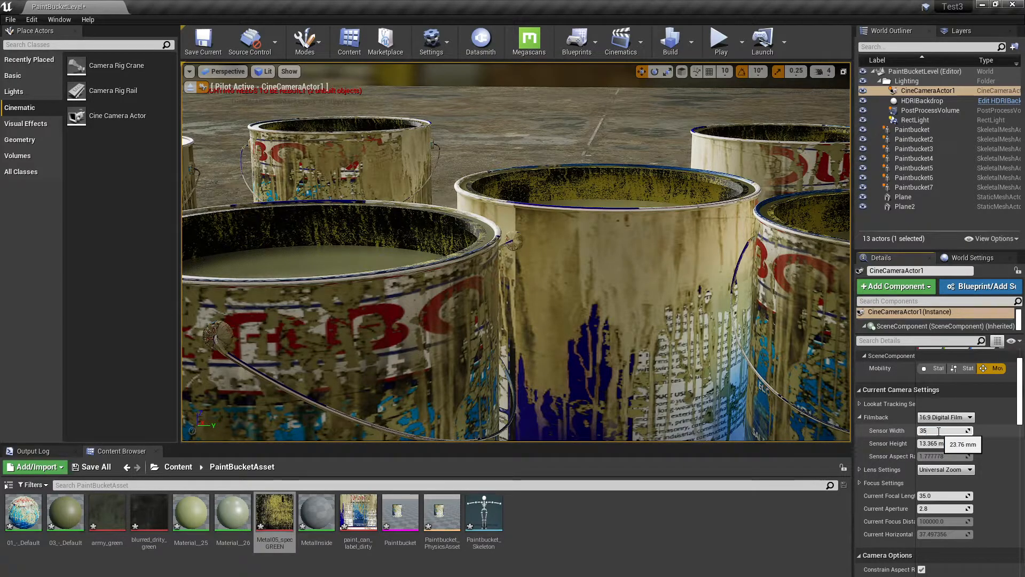
pyautogui.press('Tab')
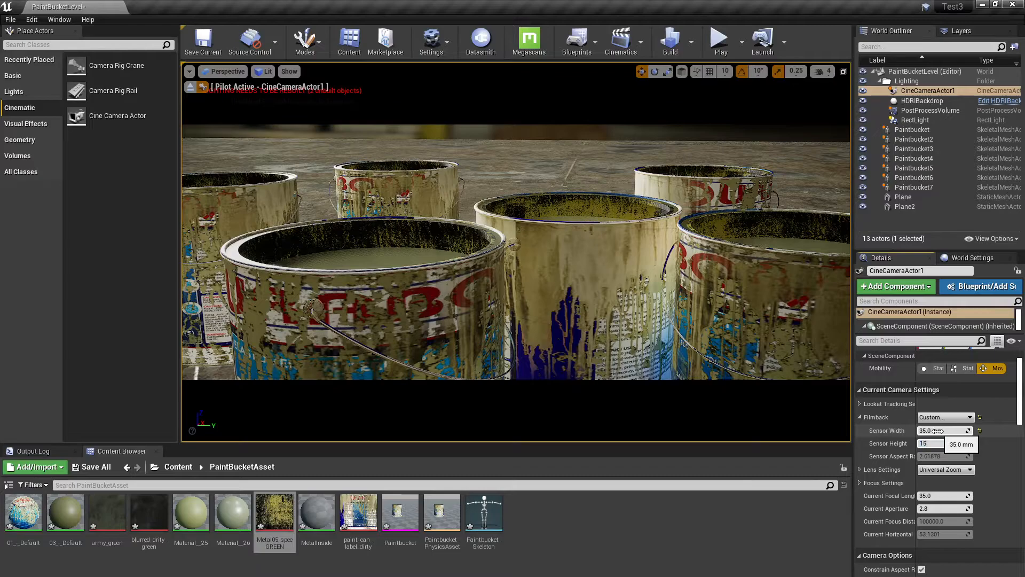
pyautogui.write('15')
pyautogui.press('Return')
pyautogui.keyDown('alt'); pyautogui.moveTo(516, 252); pyautogui.dragTo(506, 271); pyautogui.keyUp('alt')
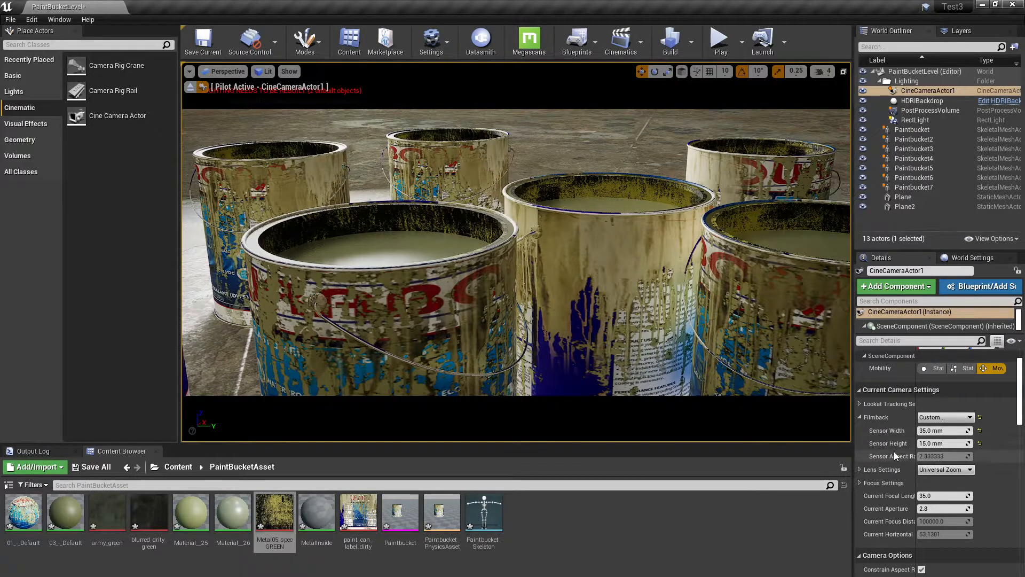
# - Set the camera's manual focus distance to about 541.67 using the debug focus plane, then turn the plane off
pyautogui.scroll(-3, 894, 451)
pyautogui.click(860, 418)
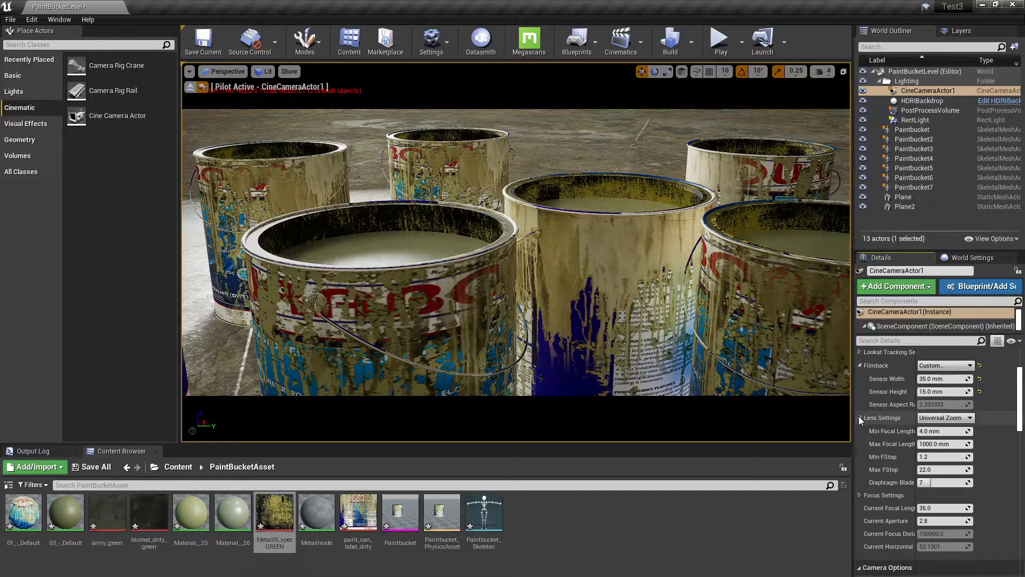
pyautogui.click(859, 495)
pyautogui.scroll(-1, 893, 437)
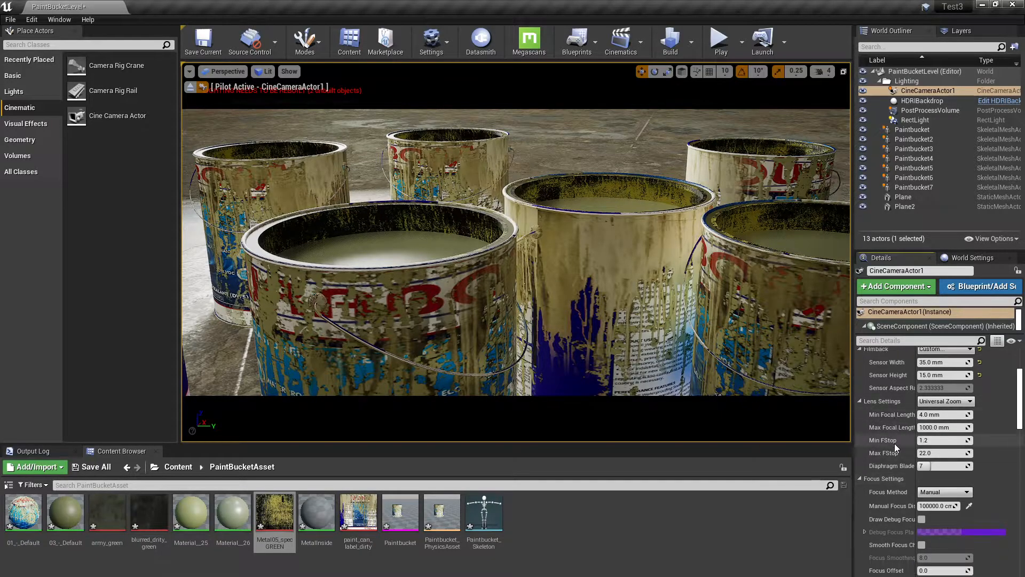
pyautogui.scroll(-1, 895, 445)
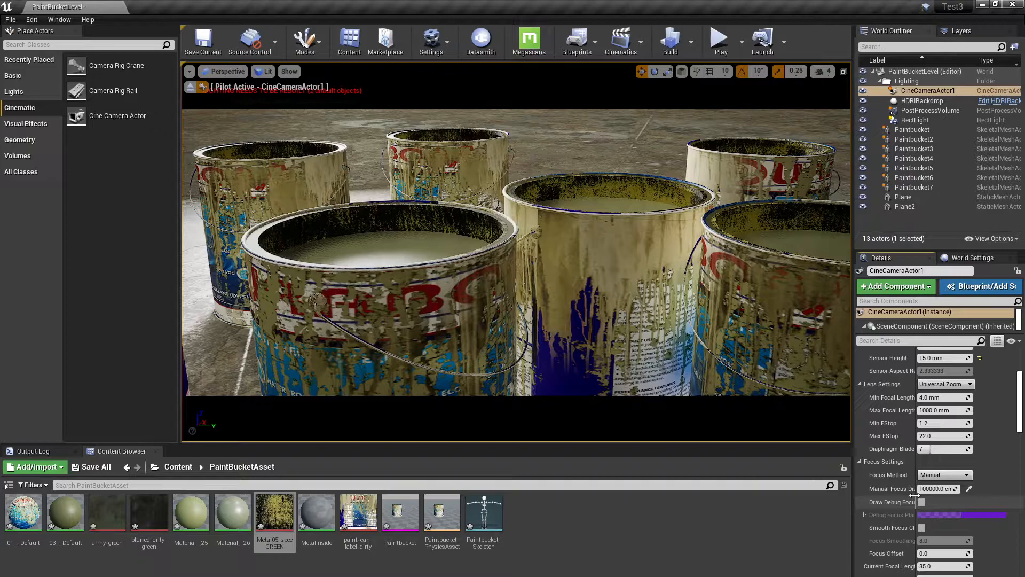
pyautogui.moveTo(914, 495); pyautogui.dragTo(933, 496)
pyautogui.click(939, 503)
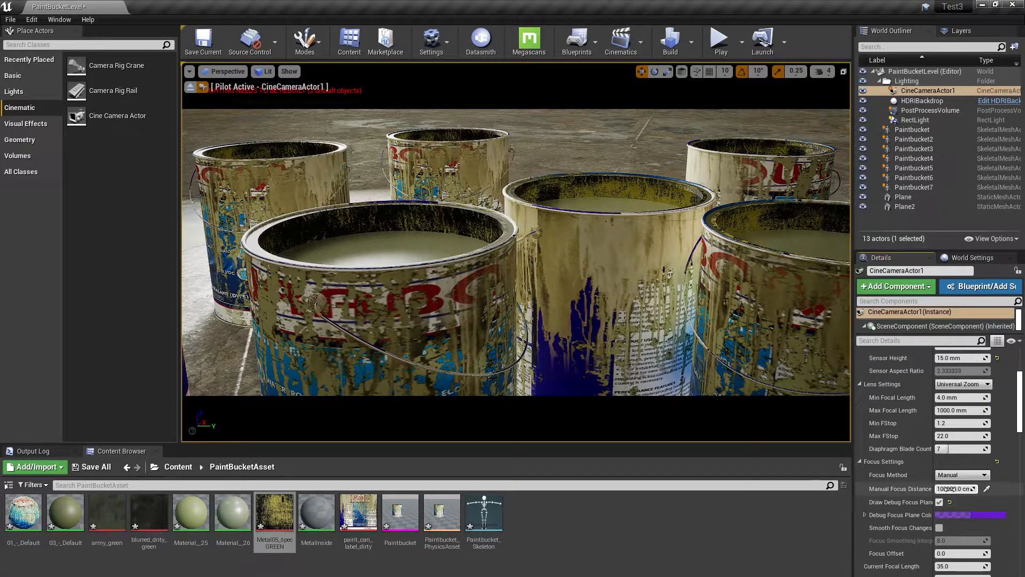
pyautogui.moveTo(956, 488)
pyautogui.mouseDown()
pyautogui.moveTo(886, 488)
pyautogui.moveTo(945, 488)
pyautogui.mouseUp()
pyautogui.click(939, 502)
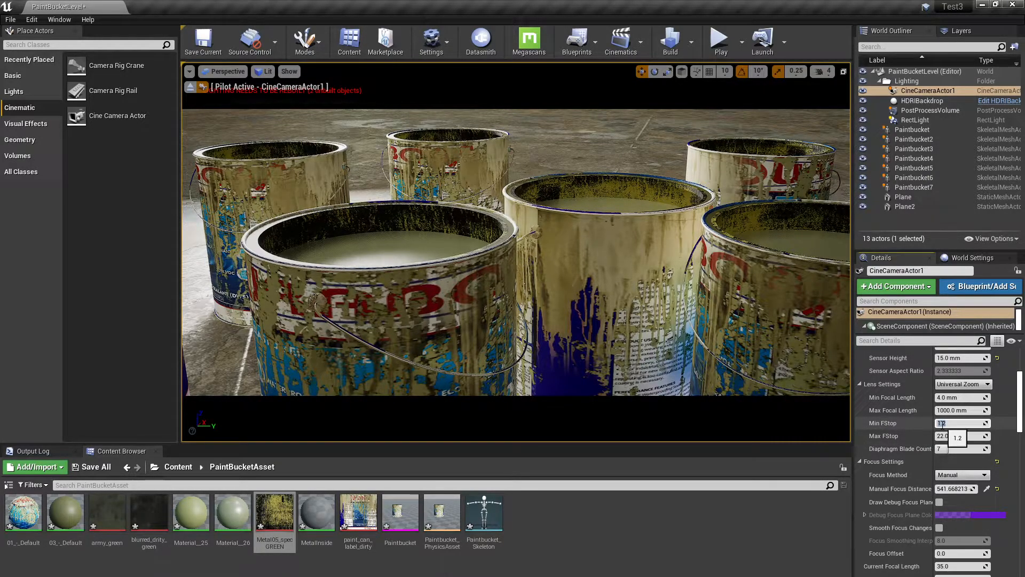
# - Set the camera lens's Min FStop and Max FStop both to 0.5
pyautogui.write('0.5')
pyautogui.press('Return')
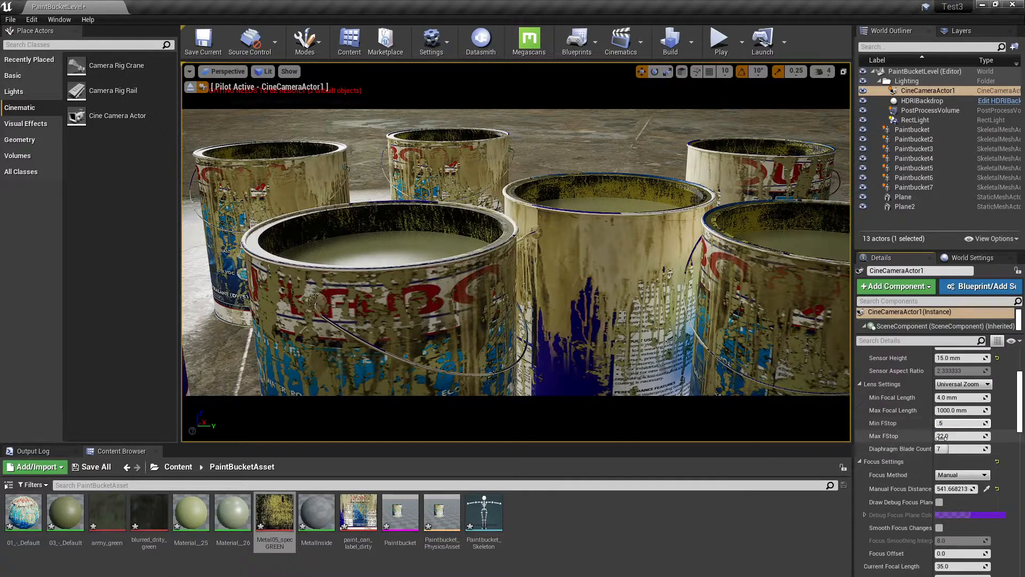
pyautogui.press('Return')
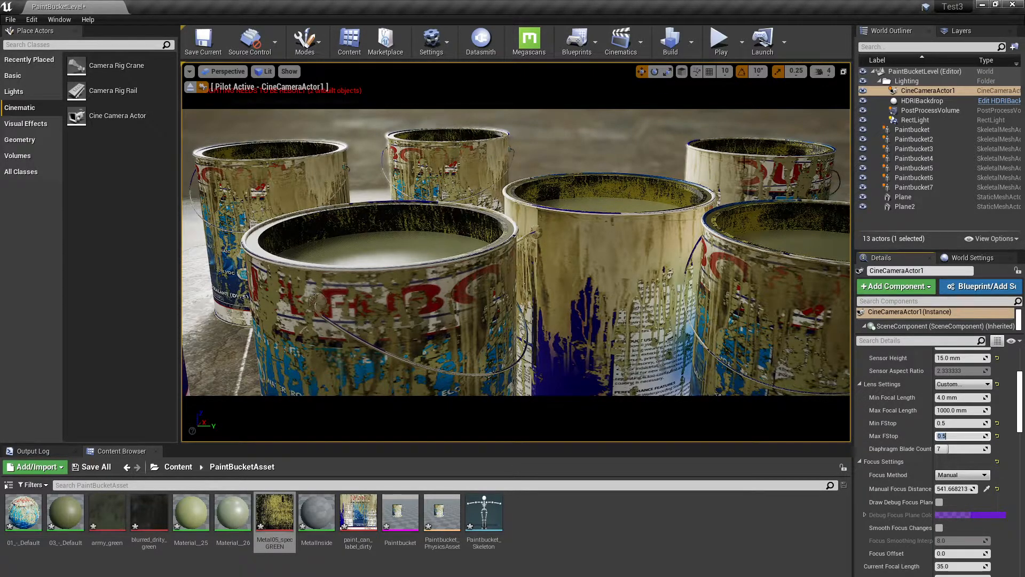
# - Set the camera lens's Min FStop and Max FStop both to 0.25 and reframe the shot around the middle bucket
pyautogui.moveTo(516, 252); pyautogui.dragTo(538, 254, button='right')
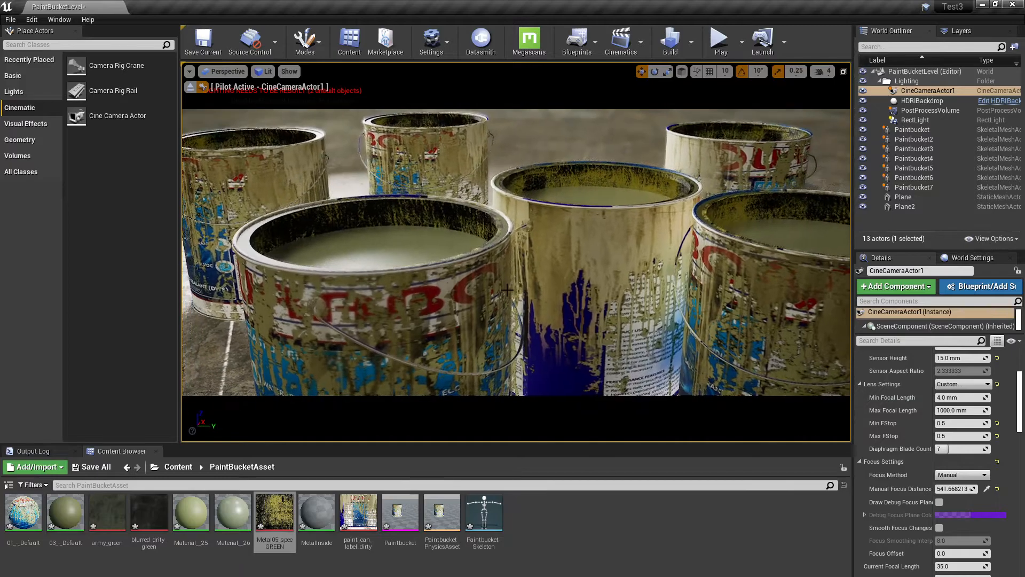
pyautogui.click(955, 423)
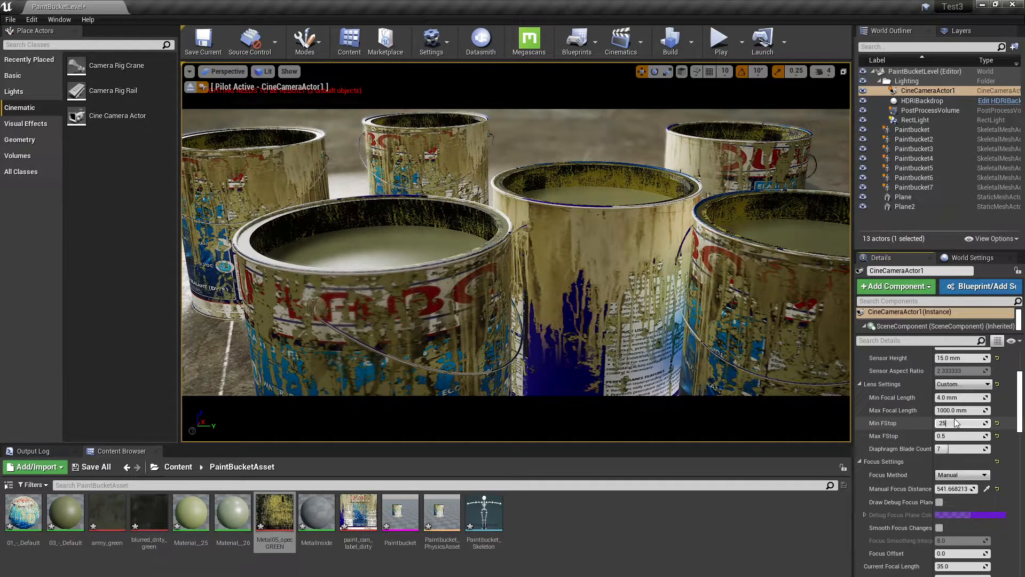
pyautogui.write('0.25')
pyautogui.press('Tab')
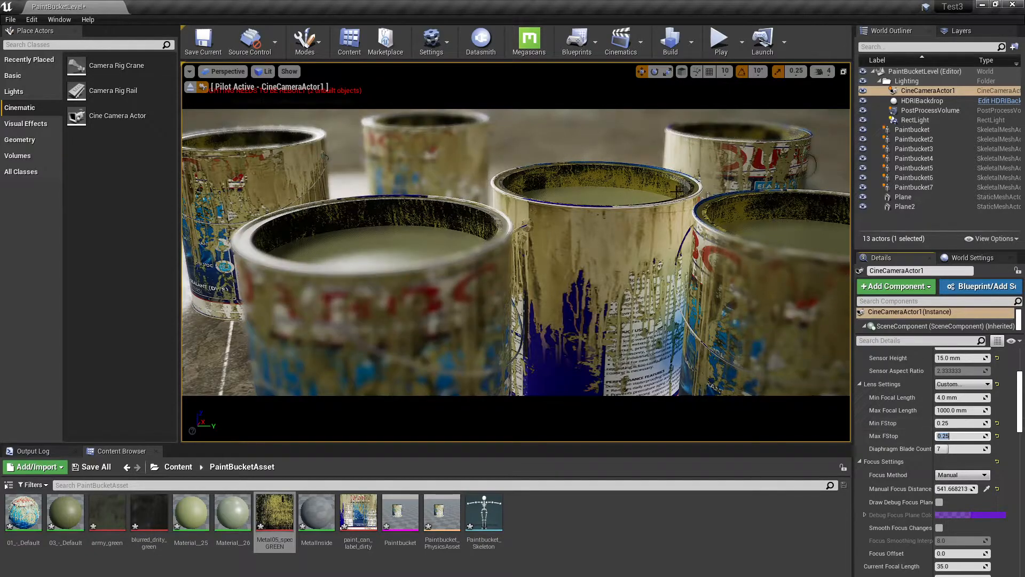
pyautogui.moveTo(569, 262)
pyautogui.mouseDown(button='middle')
pyautogui.moveTo(628, 249)
pyautogui.moveTo(565, 256)
pyautogui.mouseUp(button='middle')
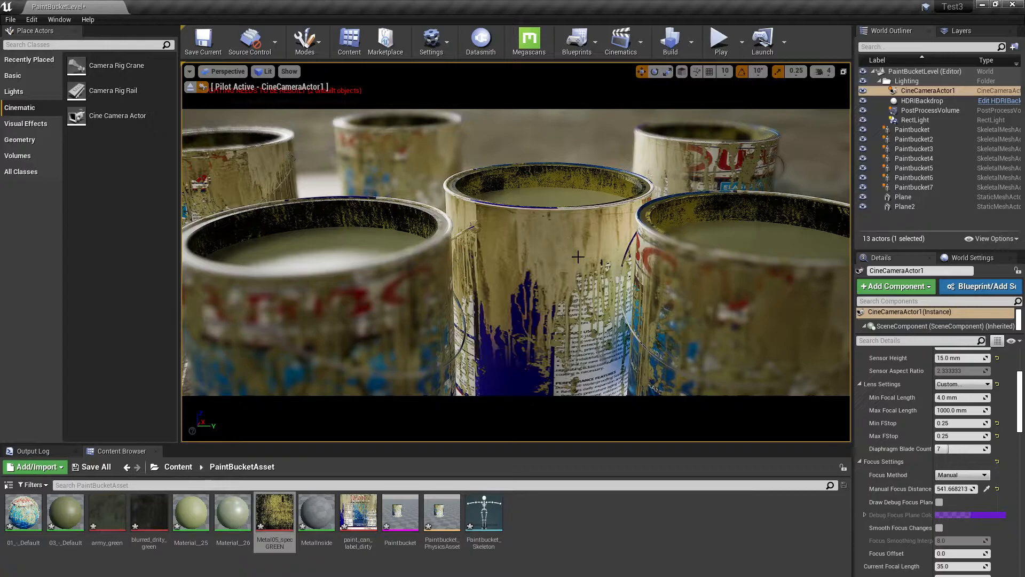
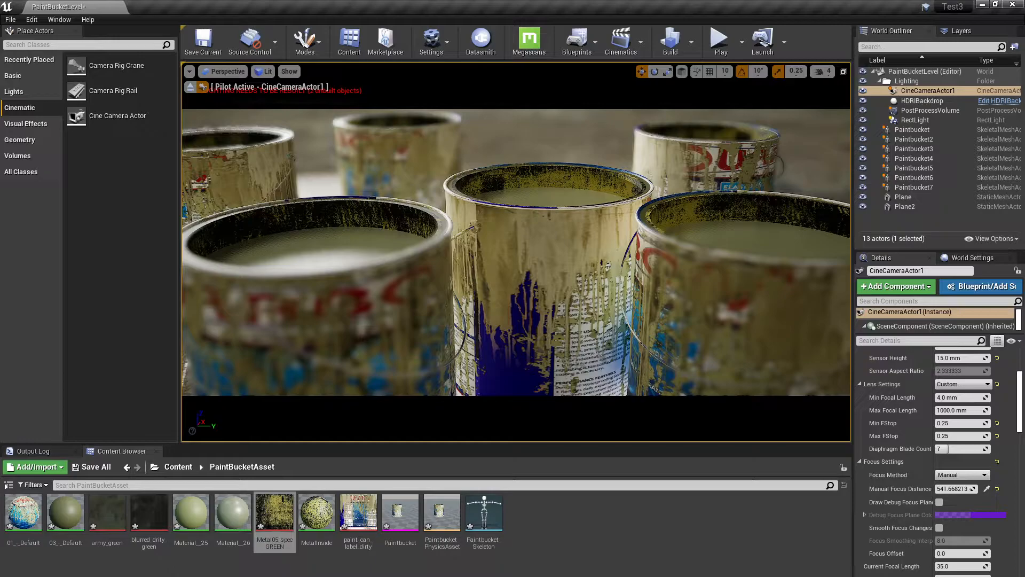
# - Run the console command r.TemporalAA.Upsampling 1 and shift the camera to bring the middle bucket to the centre of the frame
pyautogui.write('r')
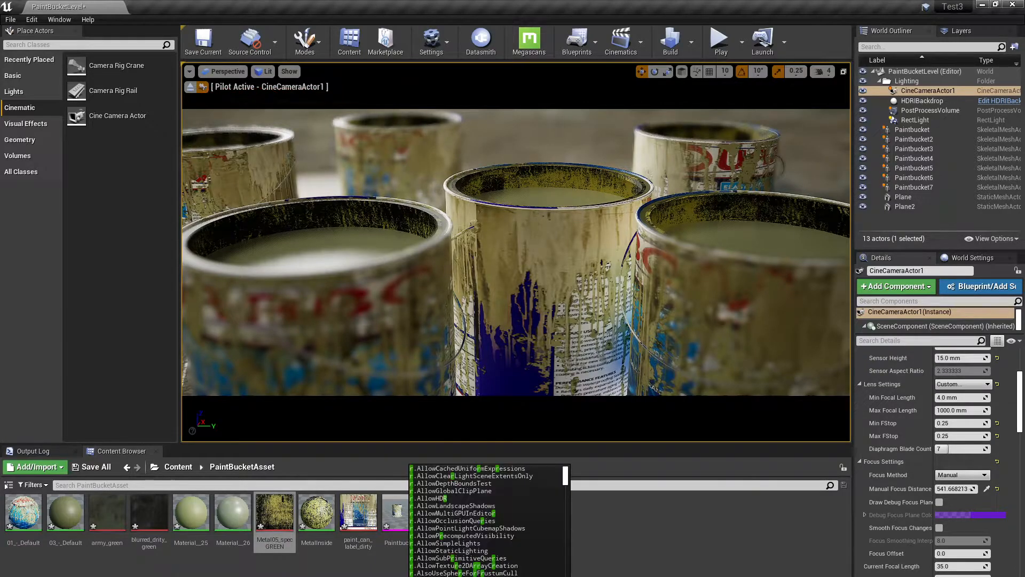
pyautogui.write('.')
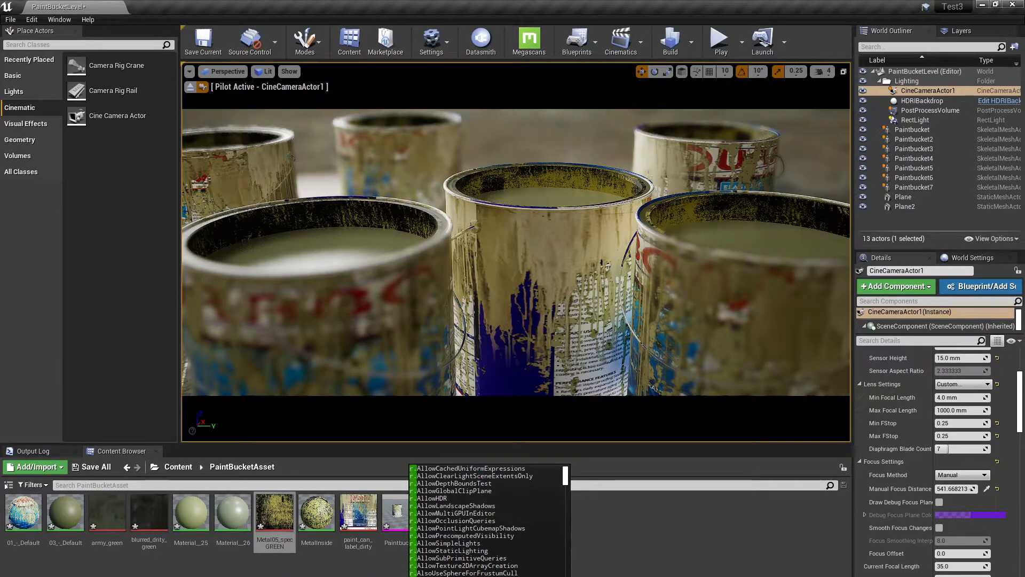
pyautogui.write('tempor')
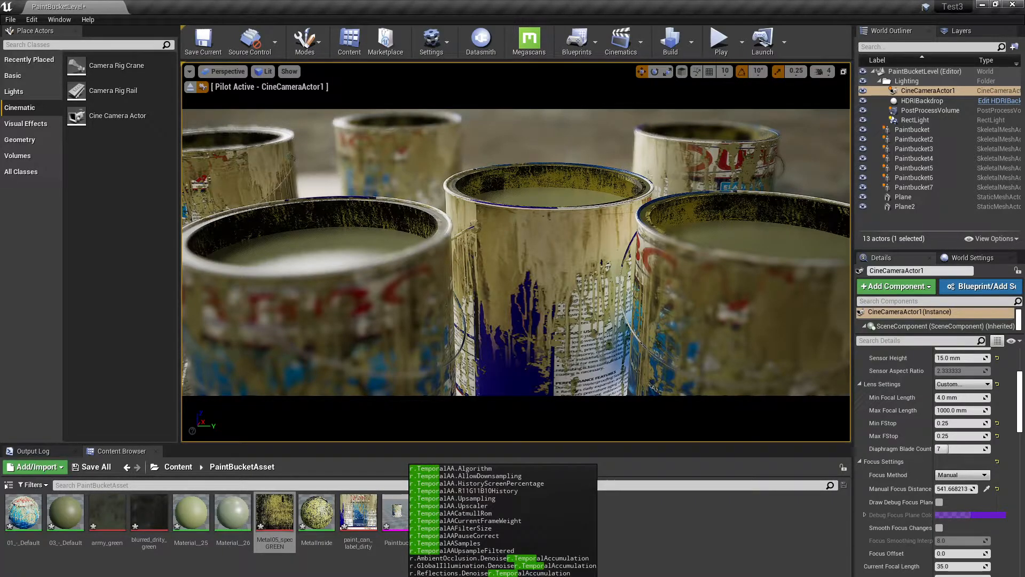
pyautogui.write('al')
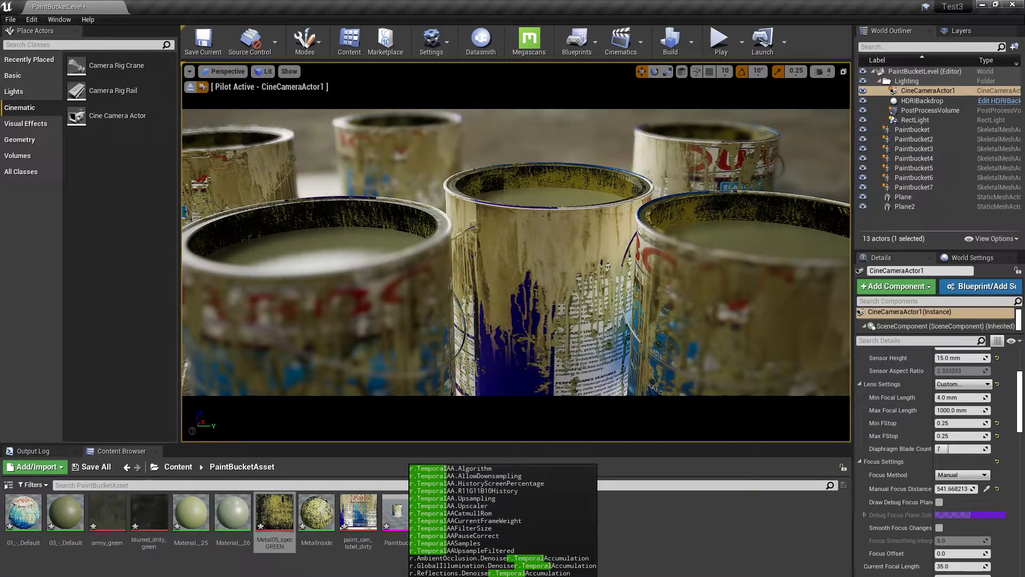
pyautogui.write('AA.U')
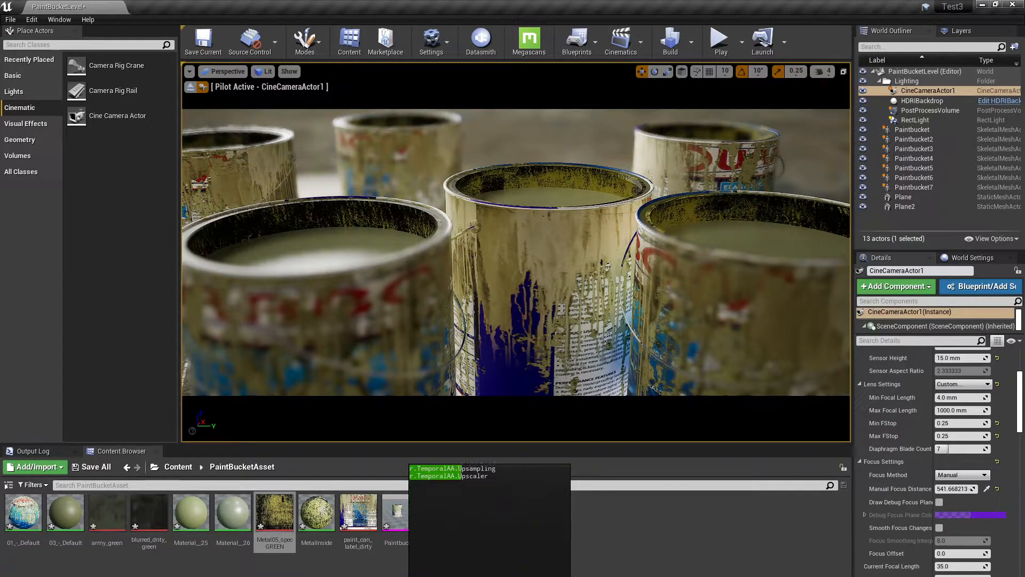
pyautogui.click(475, 468)
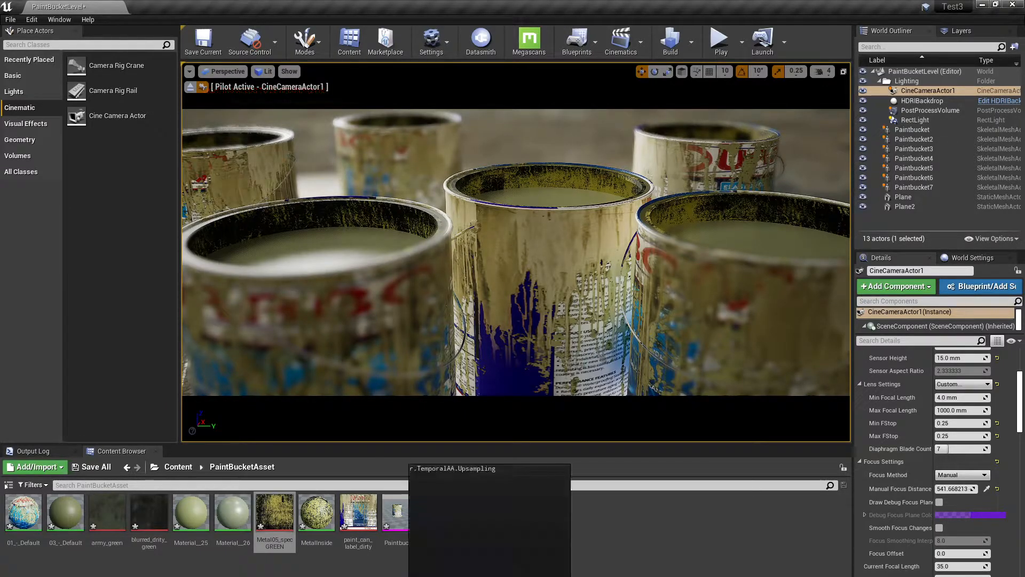
pyautogui.write('1')
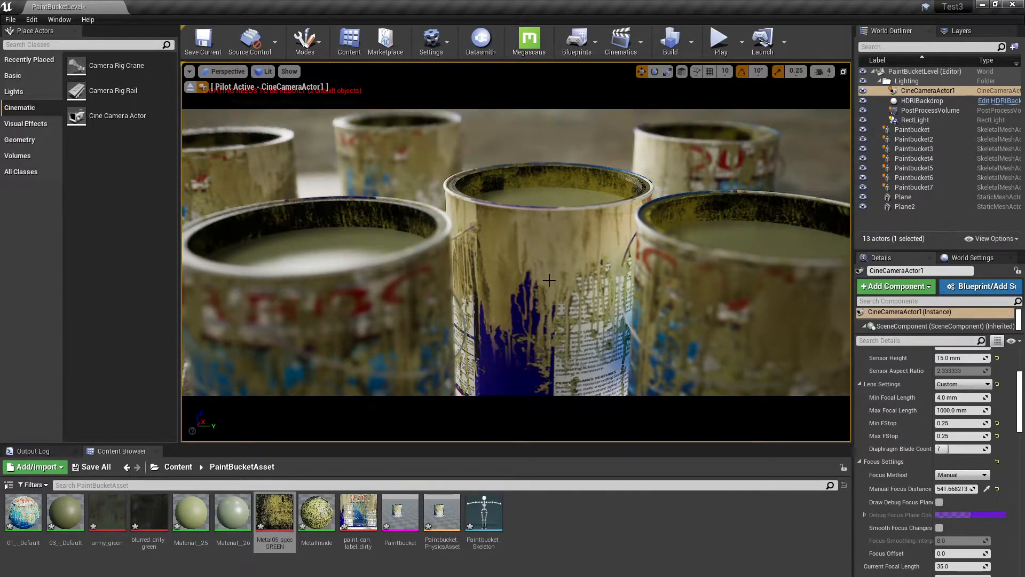
pyautogui.moveTo(505, 294)
pyautogui.mouseDown(button='middle')
pyautogui.moveTo(559, 267)
pyautogui.moveTo(526, 267)
pyautogui.moveTo(539, 277)
pyautogui.moveTo(532, 290)
pyautogui.moveTo(544, 287)
pyautogui.mouseUp(button='middle')
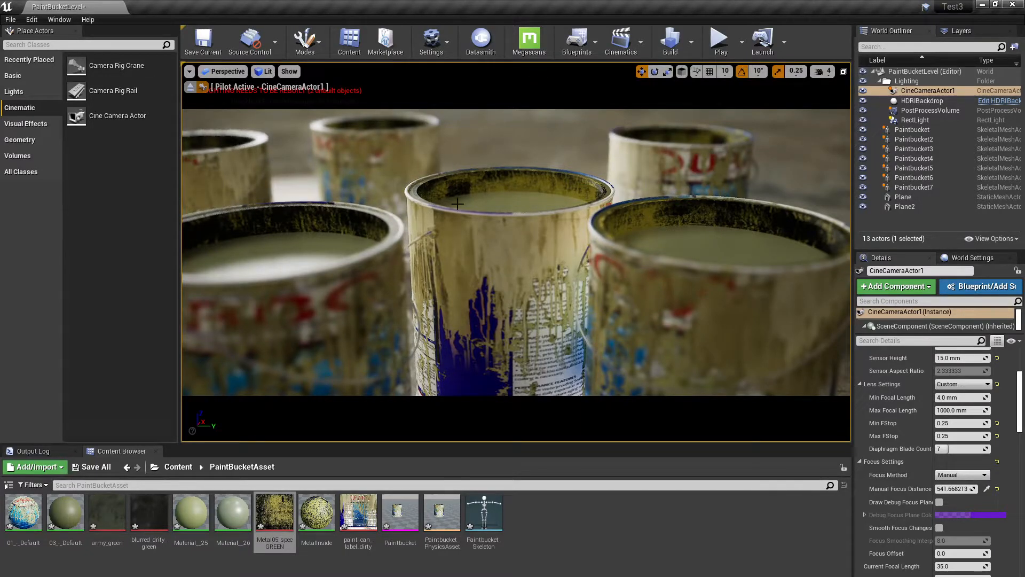
# - Create a level sequence named PaintBucketsSequence in the Content folder
pyautogui.click(626, 45)
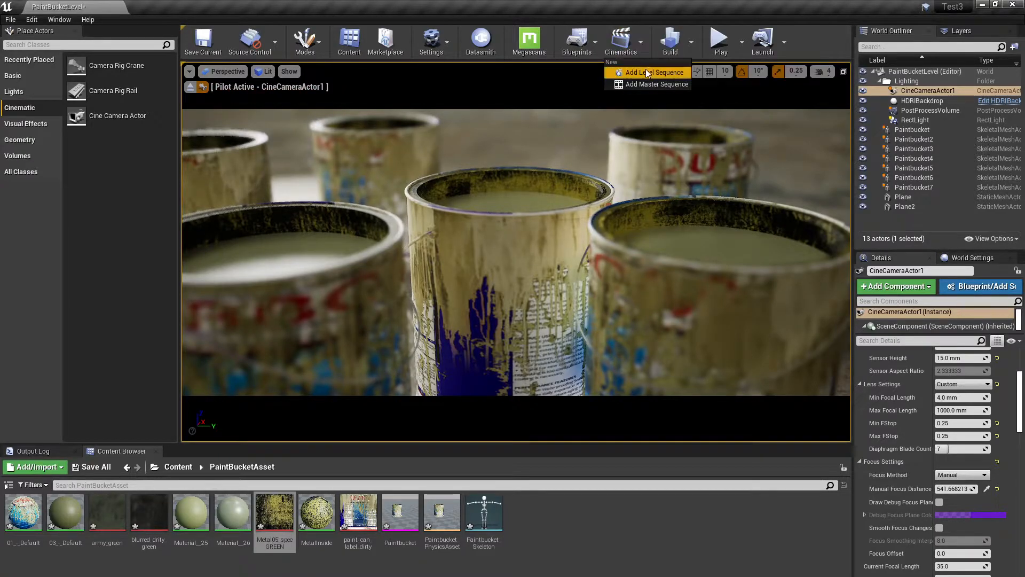
pyautogui.click(643, 71)
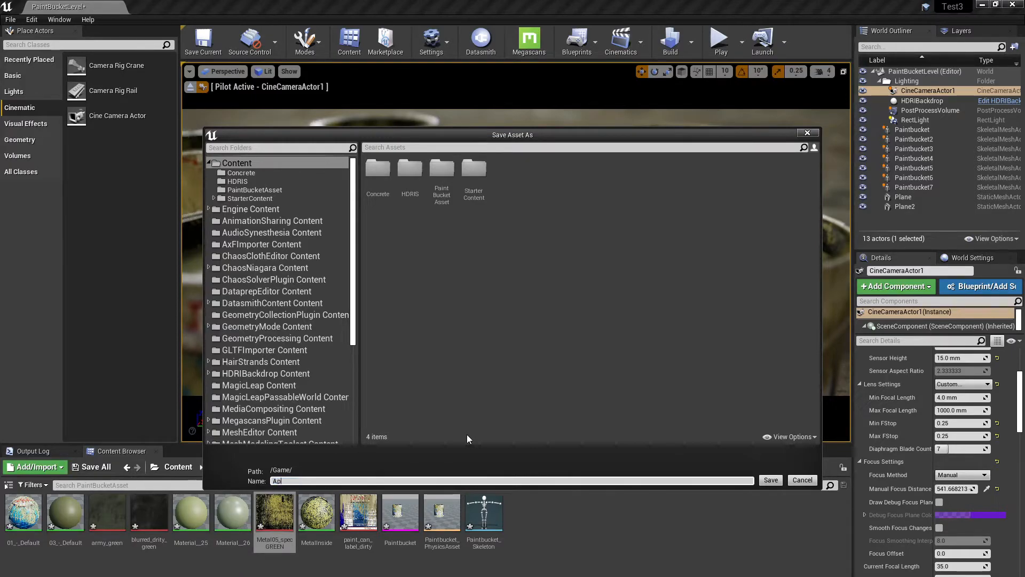
pyautogui.press('BackSpace')
pyautogui.press('BackSpace')
pyautogui.write('PaintBucketsSequence')
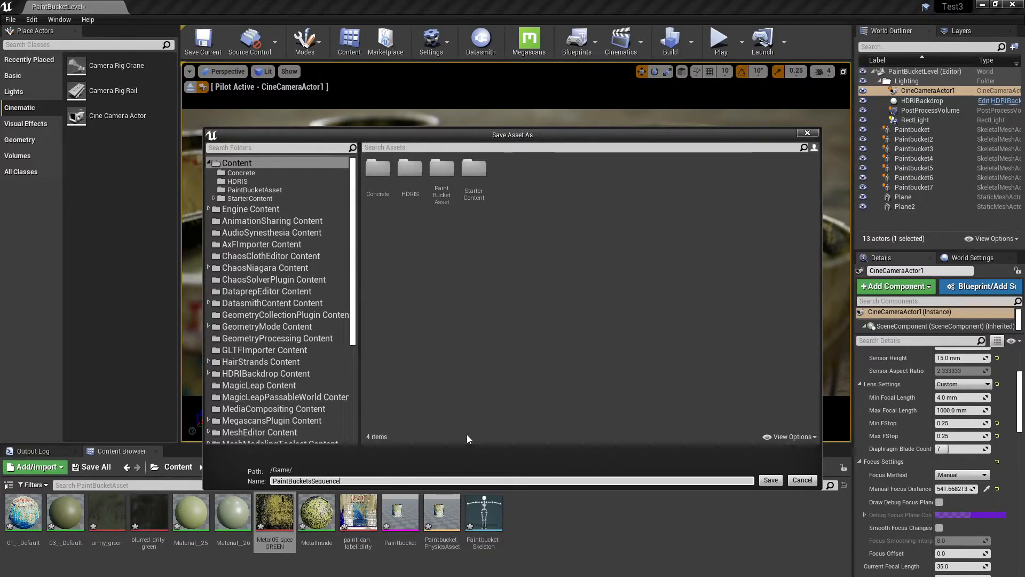
pyautogui.press('Return')
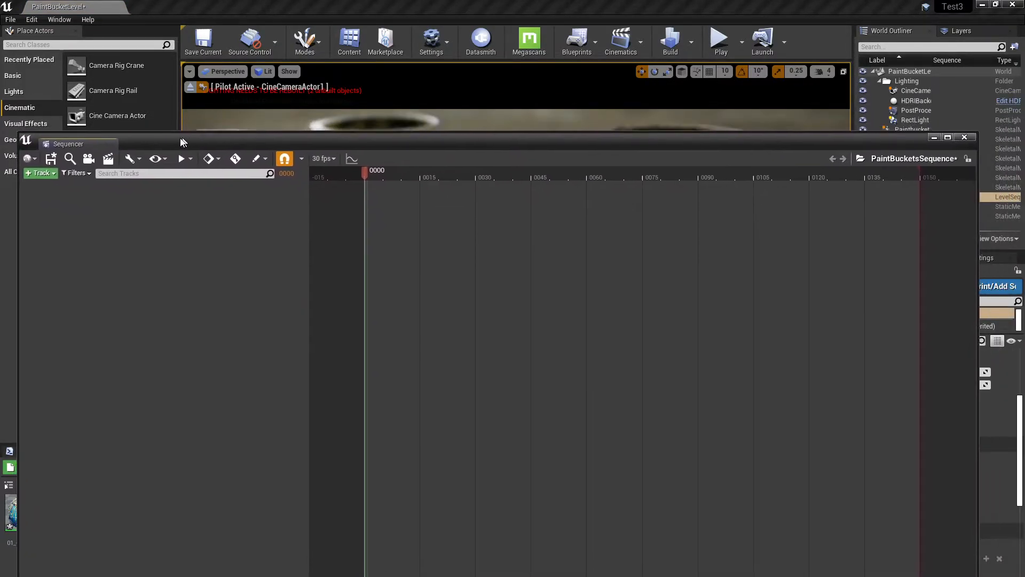
# - Add CineCameraActor1 from the Lighting folder to PaintBucketsSequence as a camera track
pyautogui.moveTo(916, 91); pyautogui.dragTo(186, 252)
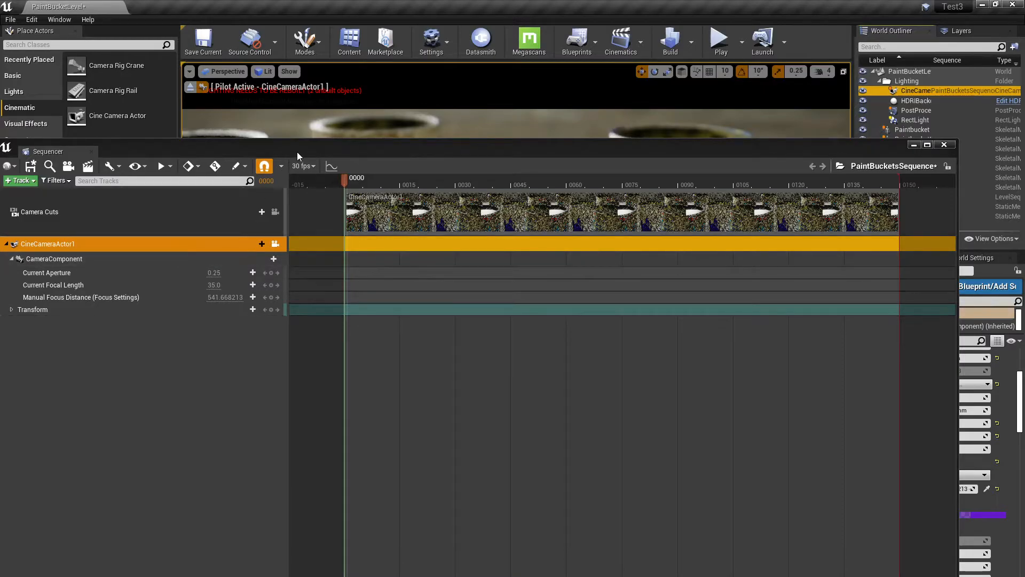
pyautogui.moveTo(297, 148); pyautogui.dragTo(331, 136)
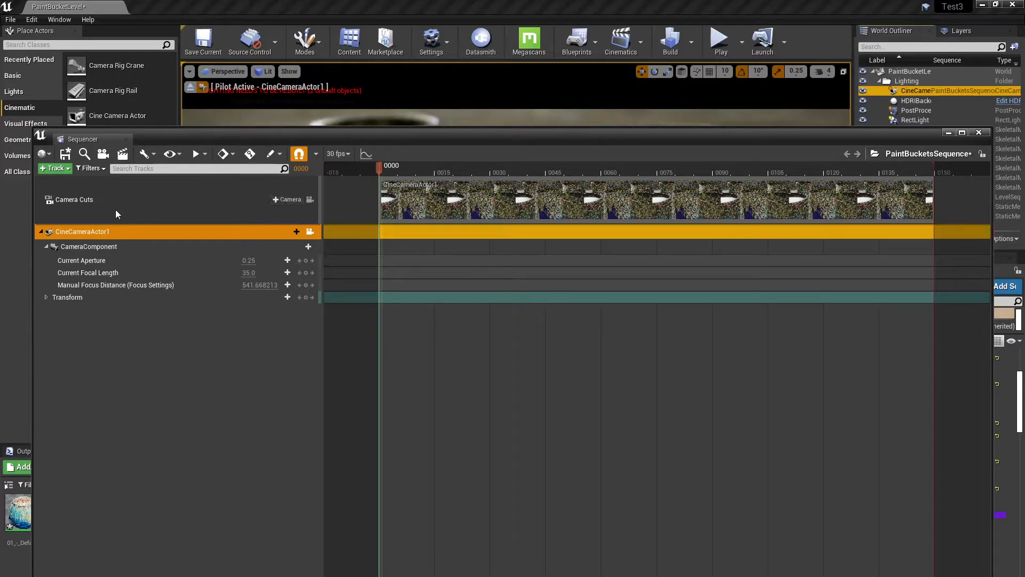
pyautogui.click(166, 200)
pyautogui.rightClick(180, 197)
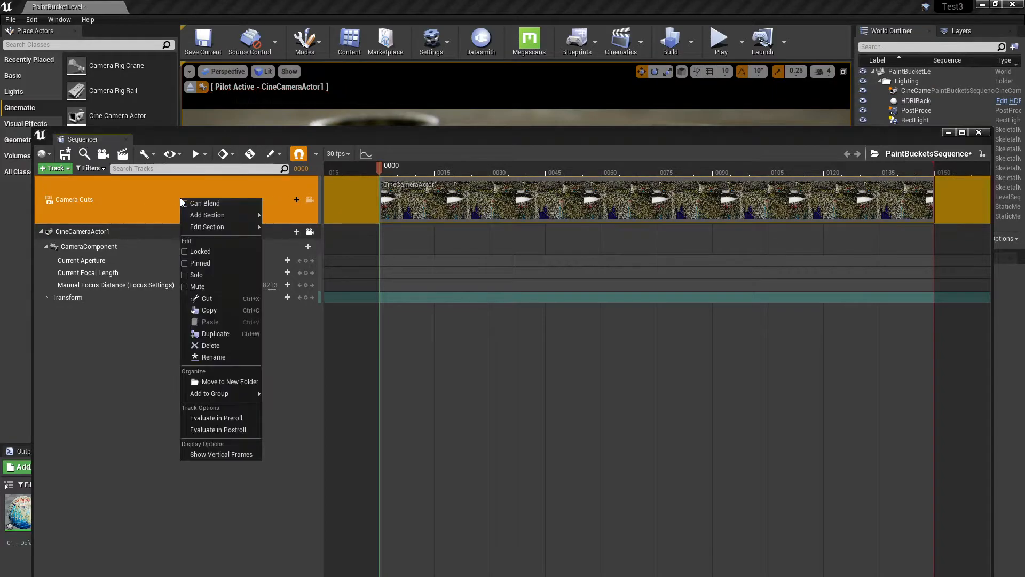
pyautogui.click(158, 186)
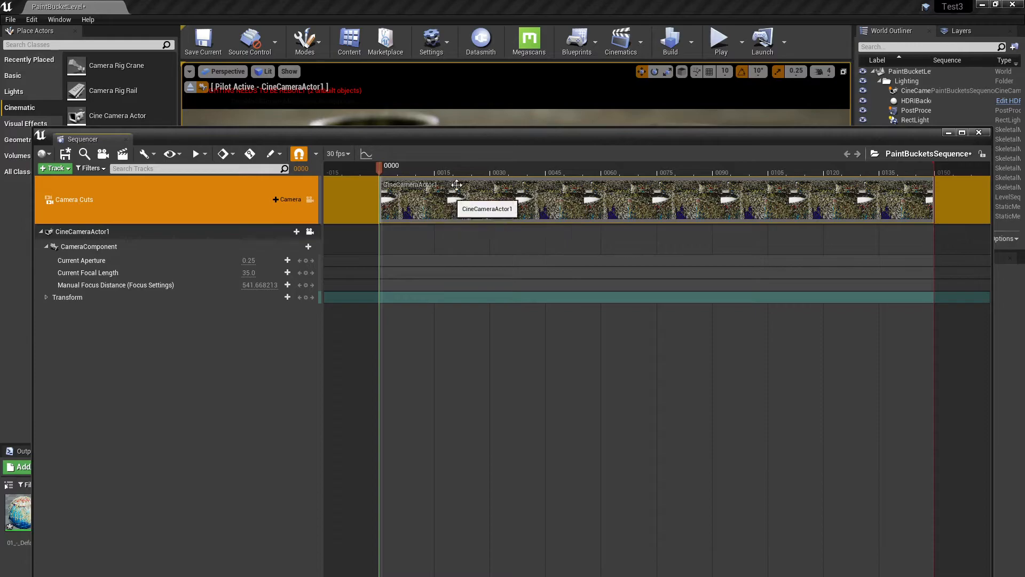
pyautogui.moveTo(427, 133); pyautogui.dragTo(436, 155)
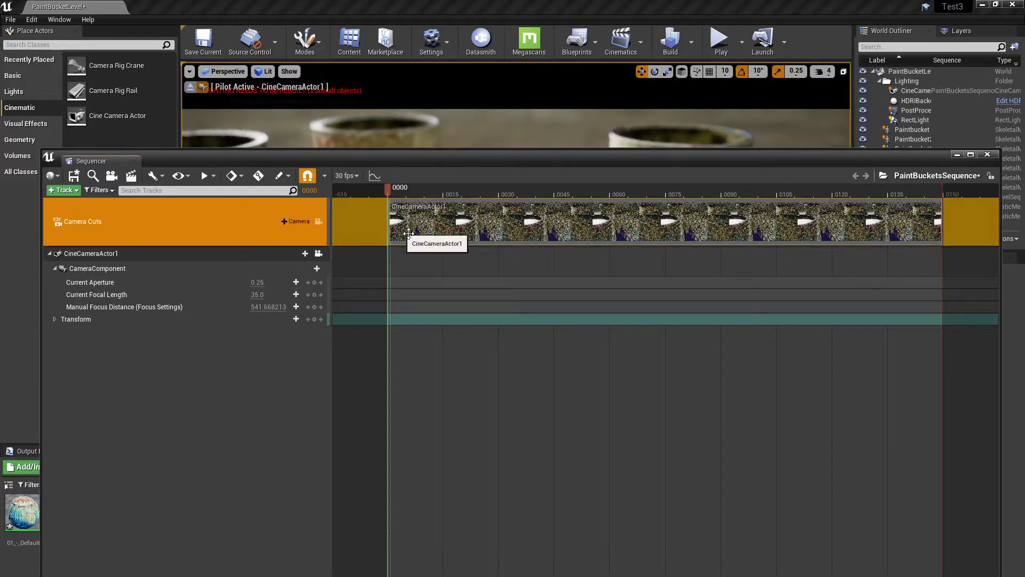
pyautogui.moveTo(418, 163); pyautogui.dragTo(562, 209)
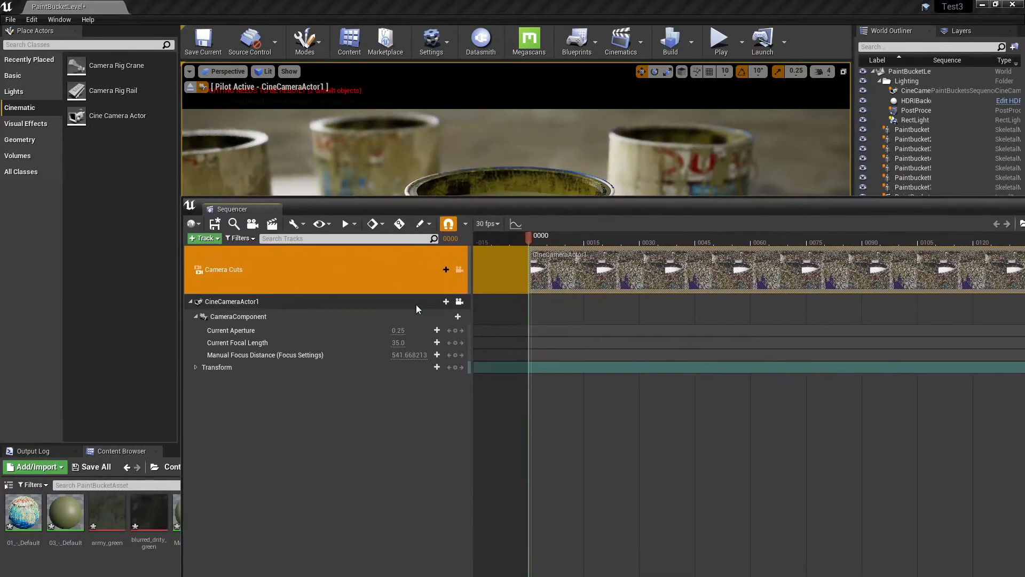
pyautogui.moveTo(379, 209); pyautogui.dragTo(257, 198)
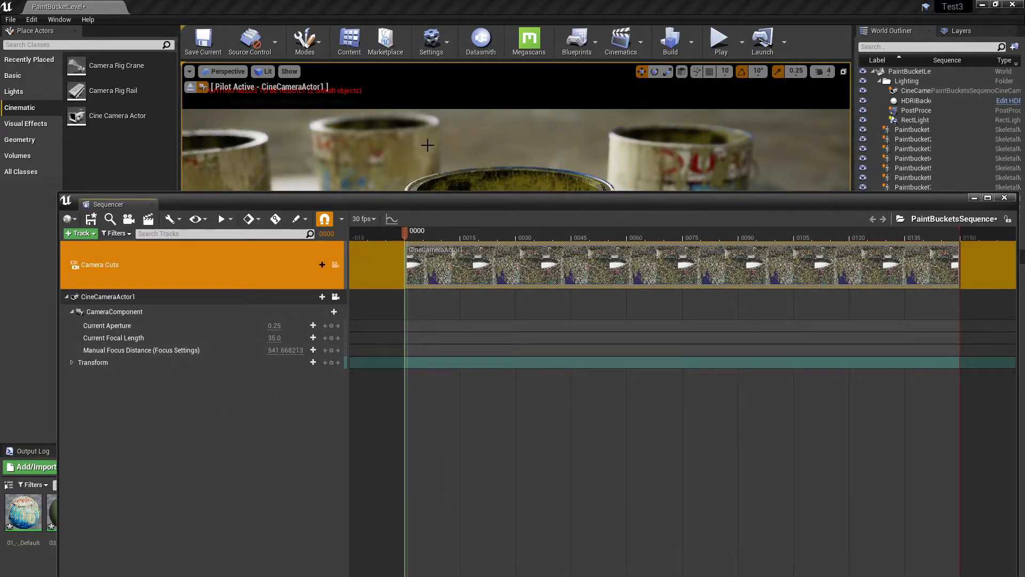
# - Add a Transform key for CineCameraActor1 at frame 0 and turn on automatic keying of property changes
pyautogui.moveTo(446, 200); pyautogui.dragTo(462, 258)
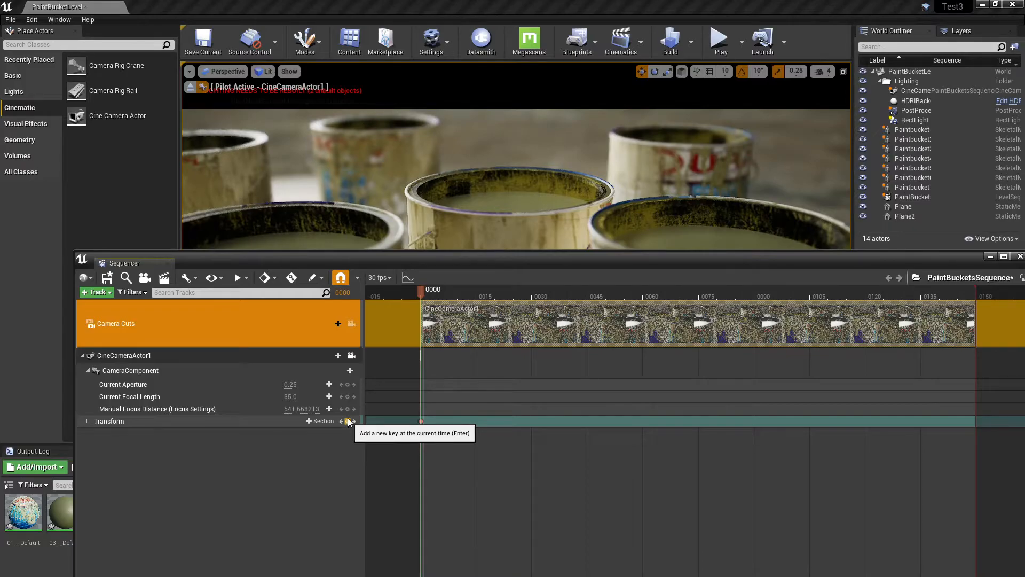
pyautogui.click(291, 277)
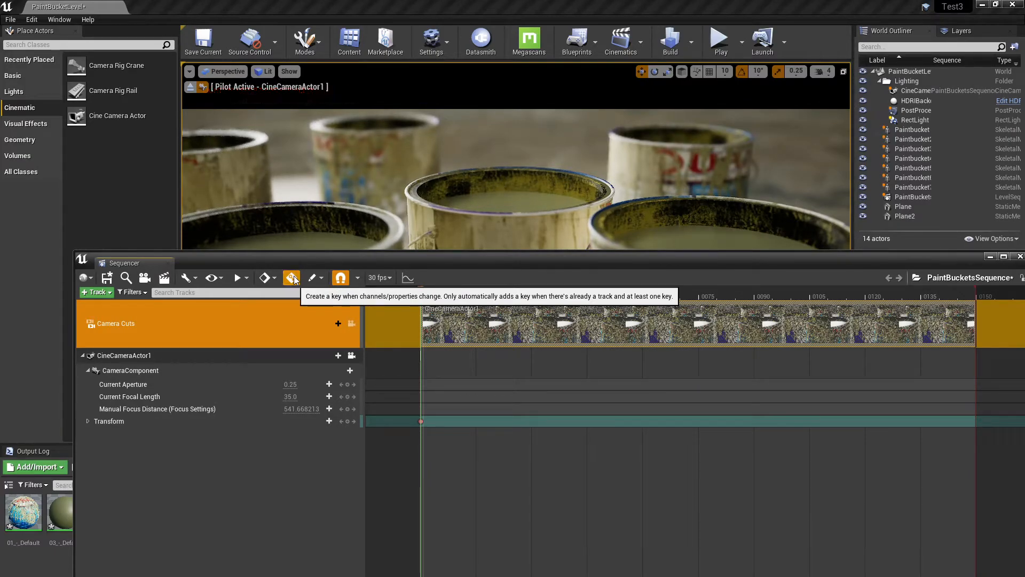
# - At frame 149, push the camera slightly closer to the middle bucket to key the end of the camera move
pyautogui.moveTo(422, 293); pyautogui.dragTo(698, 289)
pyautogui.doubleClick(459, 257)
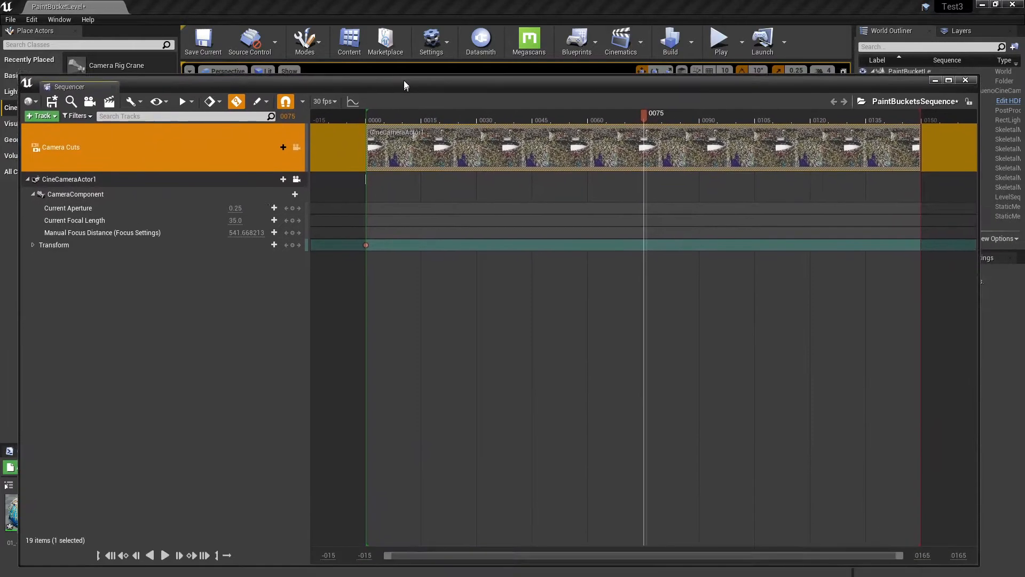
pyautogui.click(209, 556)
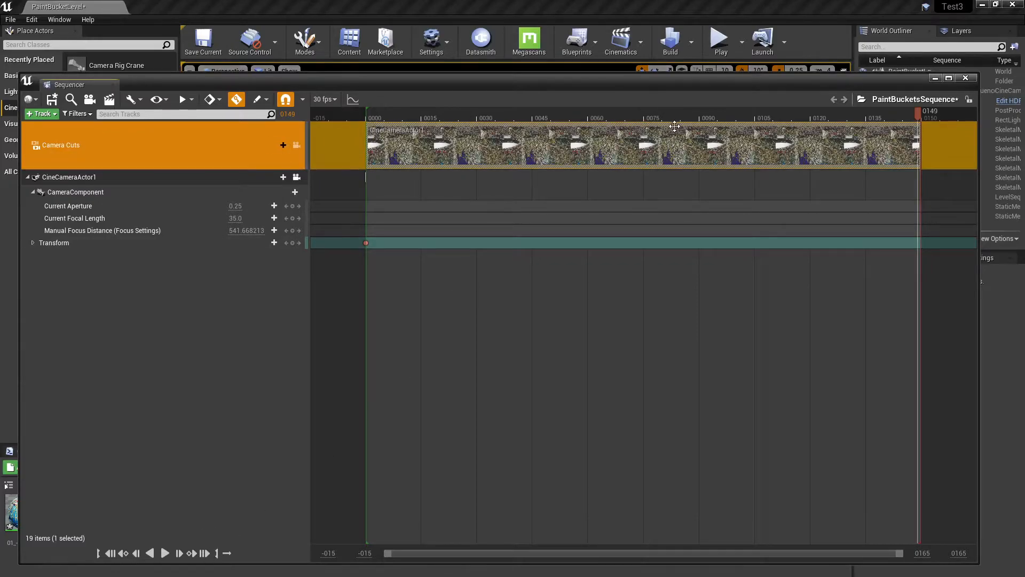
pyautogui.moveTo(678, 84); pyautogui.dragTo(591, 477)
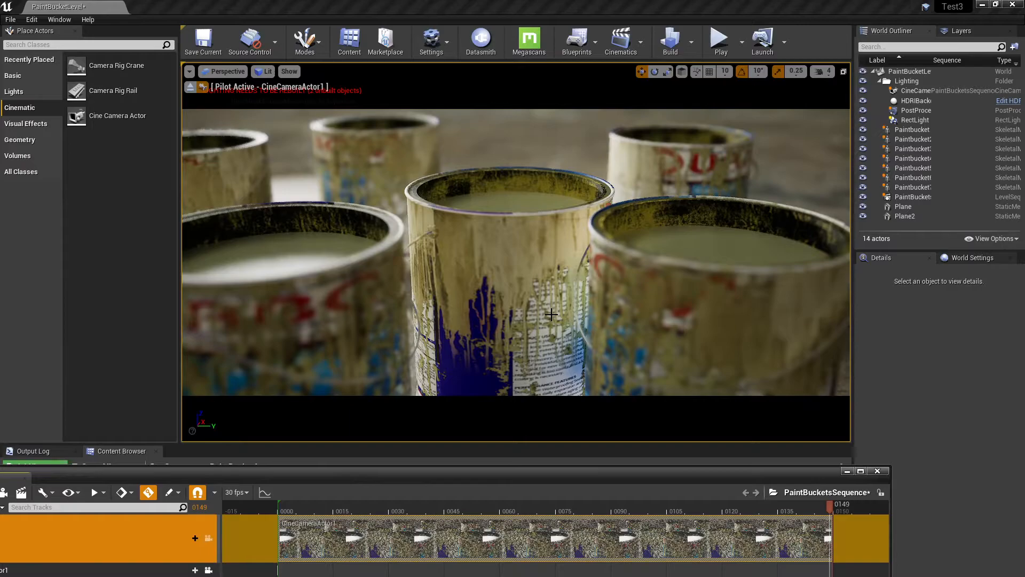
pyautogui.moveTo(570, 301); pyautogui.dragTo(554, 290, button='middle')
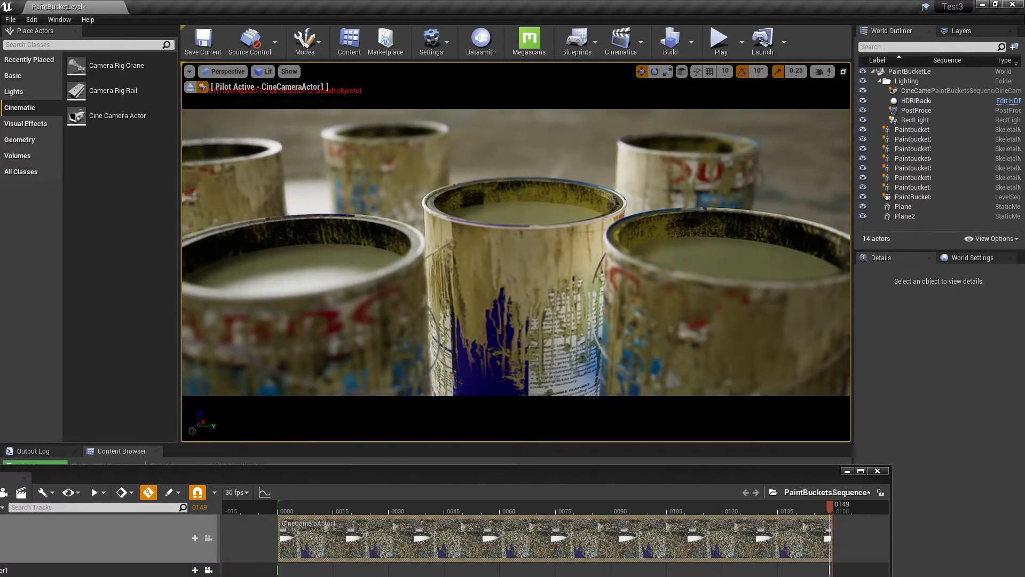
pyautogui.scroll(4, 516, 252)
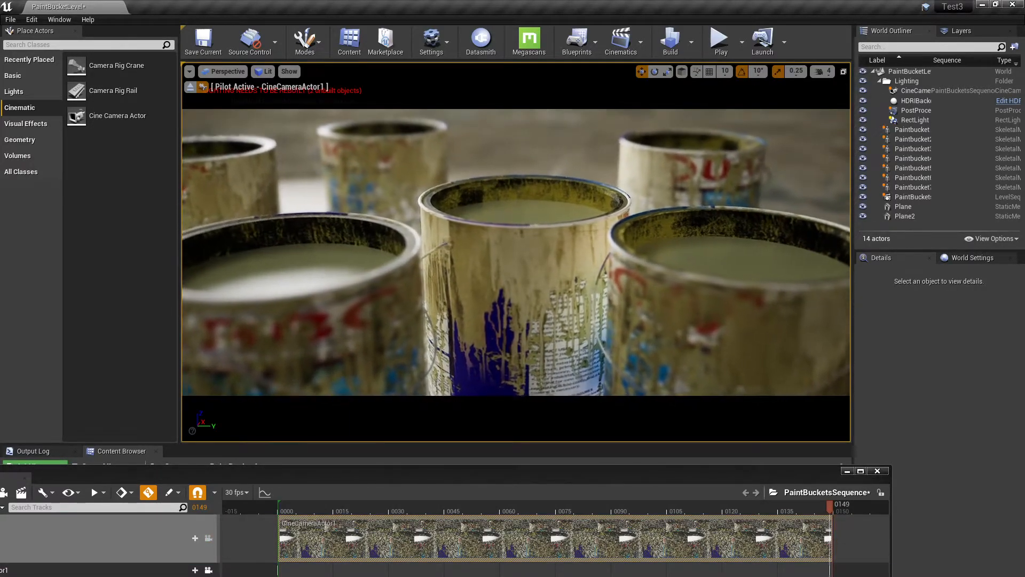
pyautogui.scroll(3, 516, 252)
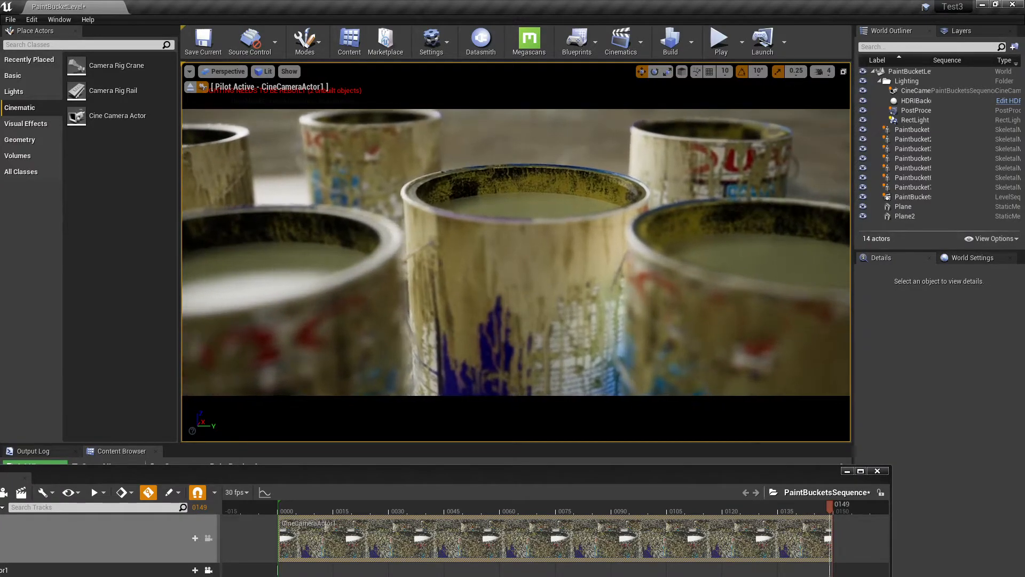
# - Scrub and play the sequence to review the camera's push-in, then return the playhead to frame 2
pyautogui.moveTo(814, 471); pyautogui.dragTo(867, 231)
pyautogui.moveTo(880, 265); pyautogui.dragTo(342, 291)
pyautogui.press('space')
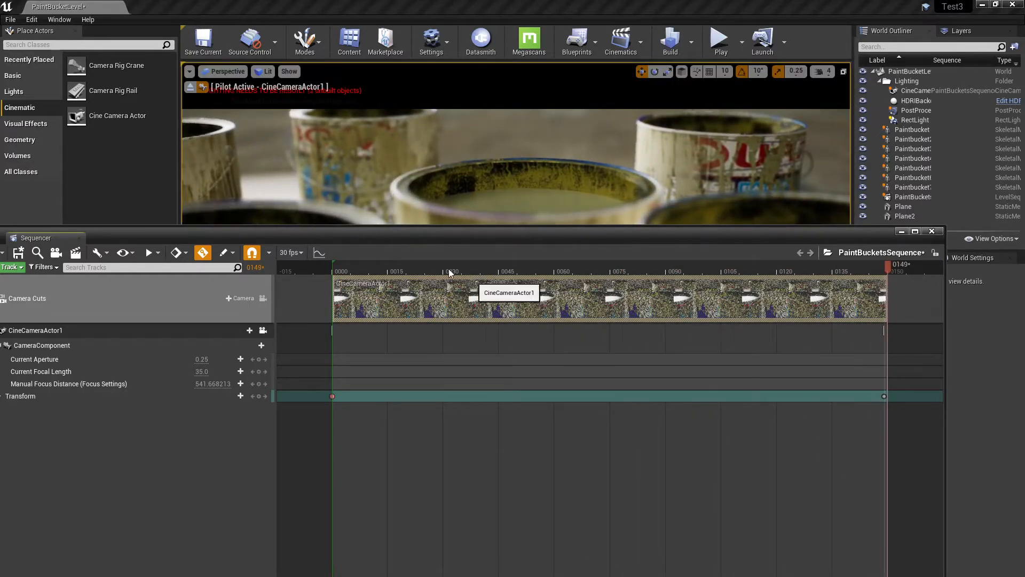
pyautogui.click(340, 269)
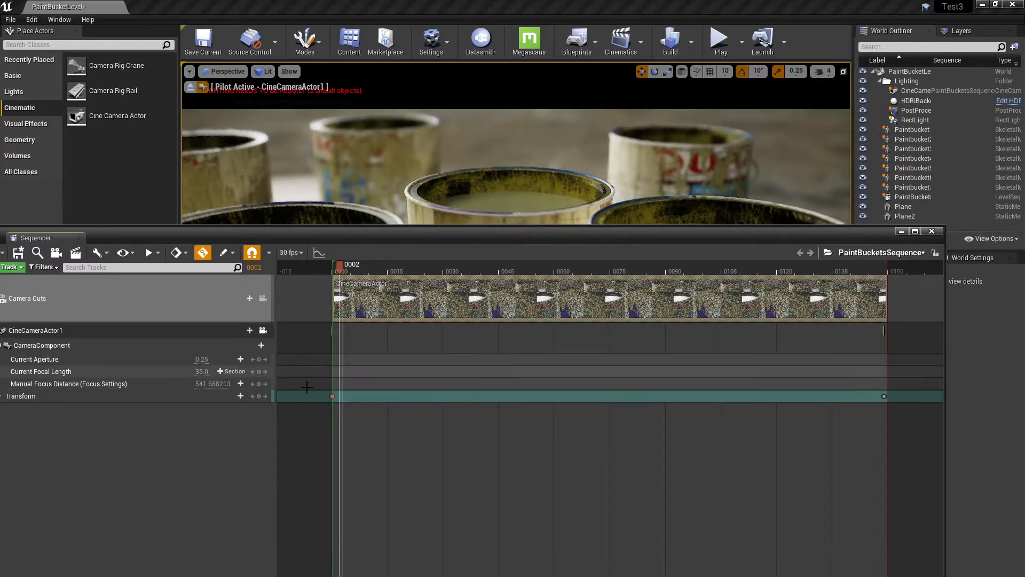
# - Set both of CineCameraActor1's Transform keys to Linear interpolation and close the Sequencer
pyautogui.moveTo(317, 383); pyautogui.dragTo(428, 414)
pyautogui.moveTo(767, 418); pyautogui.dragTo(902, 420)
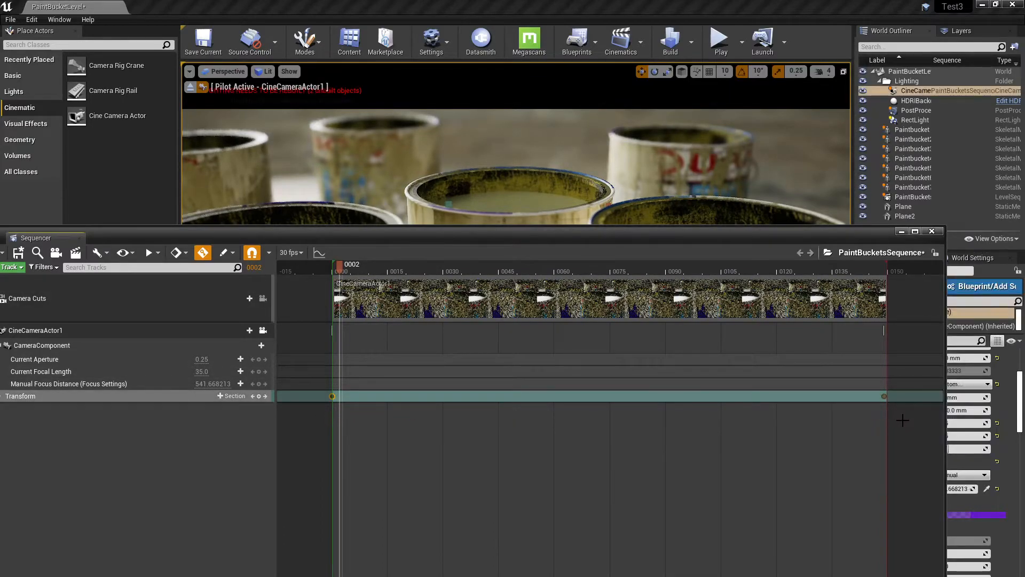
pyautogui.rightClick(882, 396)
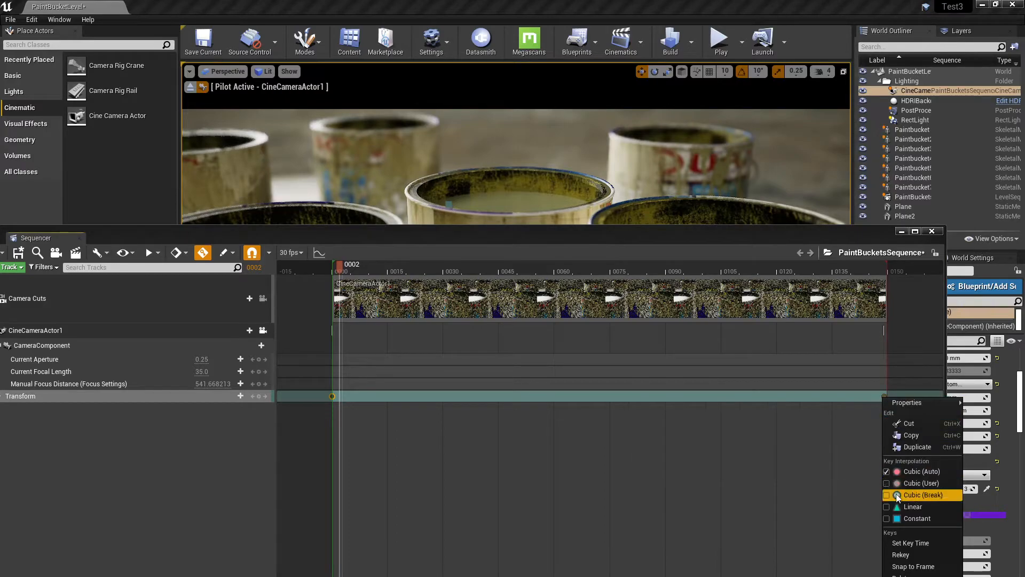
pyautogui.click(913, 506)
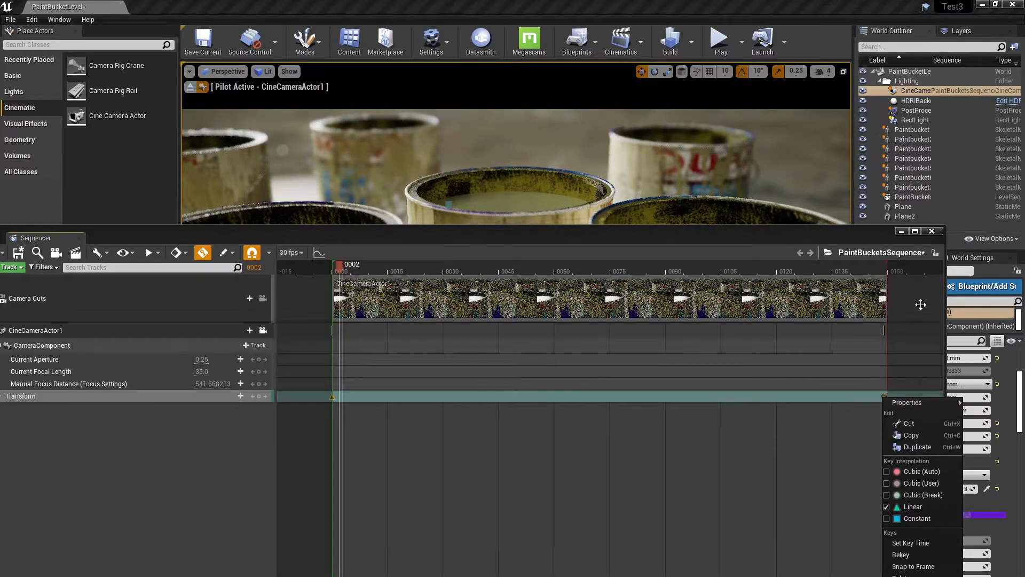
pyautogui.click(930, 230)
pyautogui.click(932, 231)
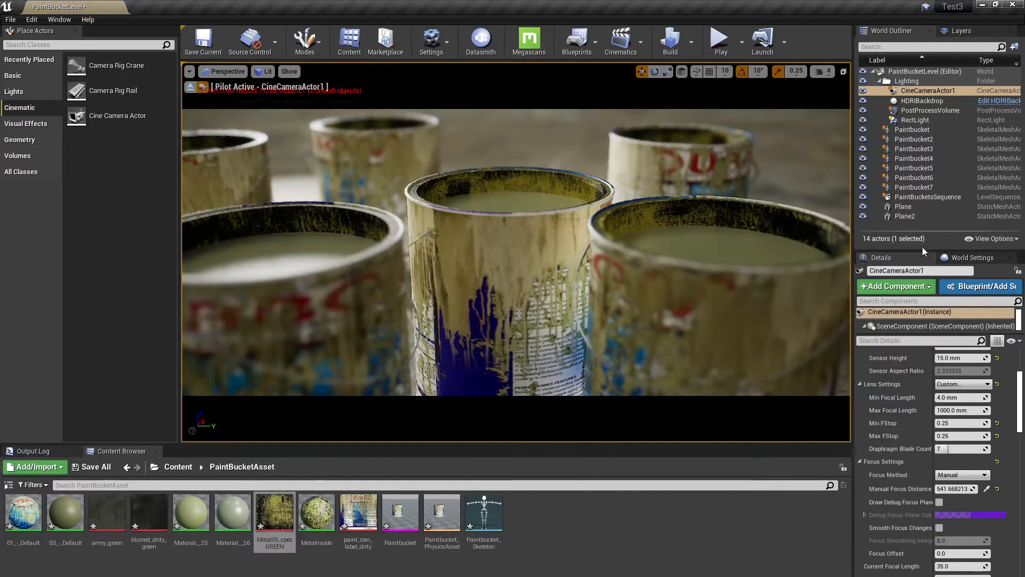
# - Switch the viewport type to Cinematic Viewport and view the scene through CineCameraActor1
pyautogui.click(223, 72)
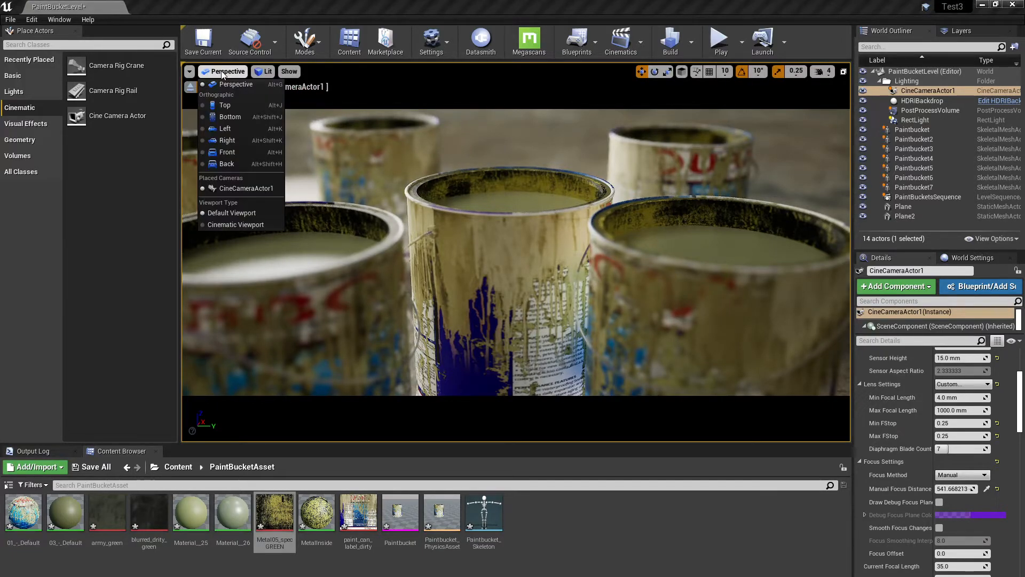
pyautogui.click(227, 224)
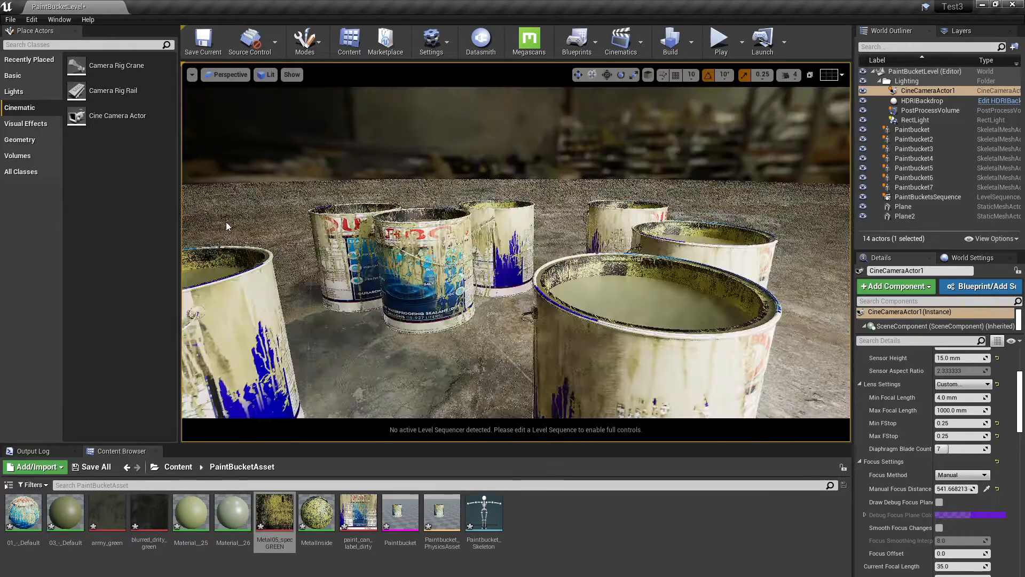
pyautogui.click(223, 78)
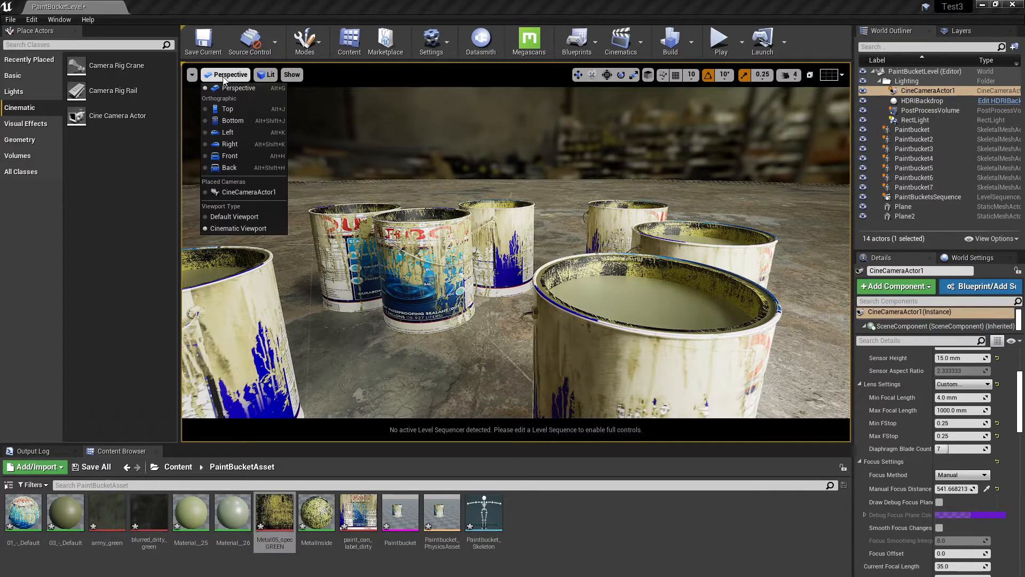
pyautogui.click(234, 188)
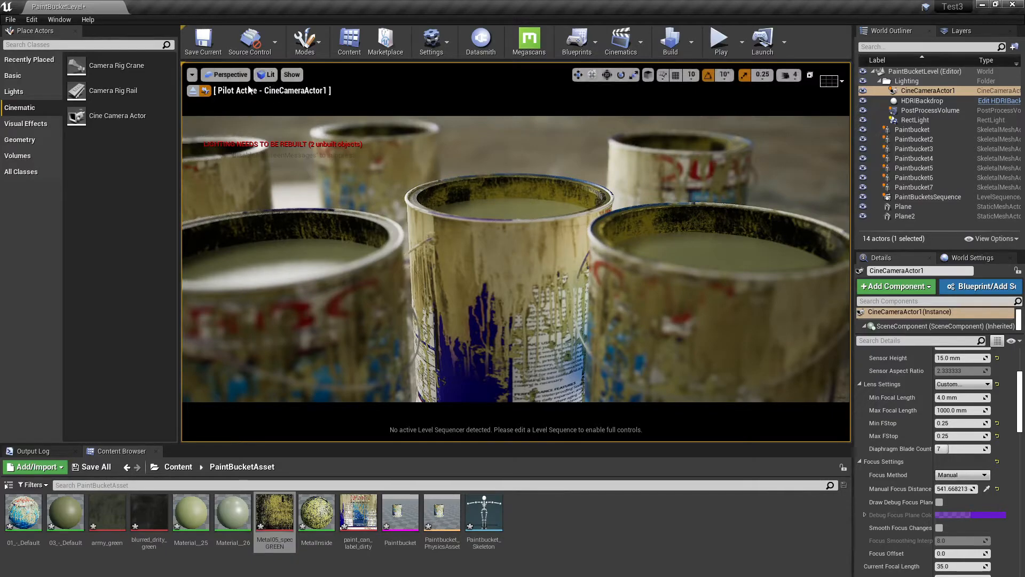
# - Stop piloting the camera to look around the buckets freely, and return to the CineCameraActor1 view
pyautogui.click(191, 94)
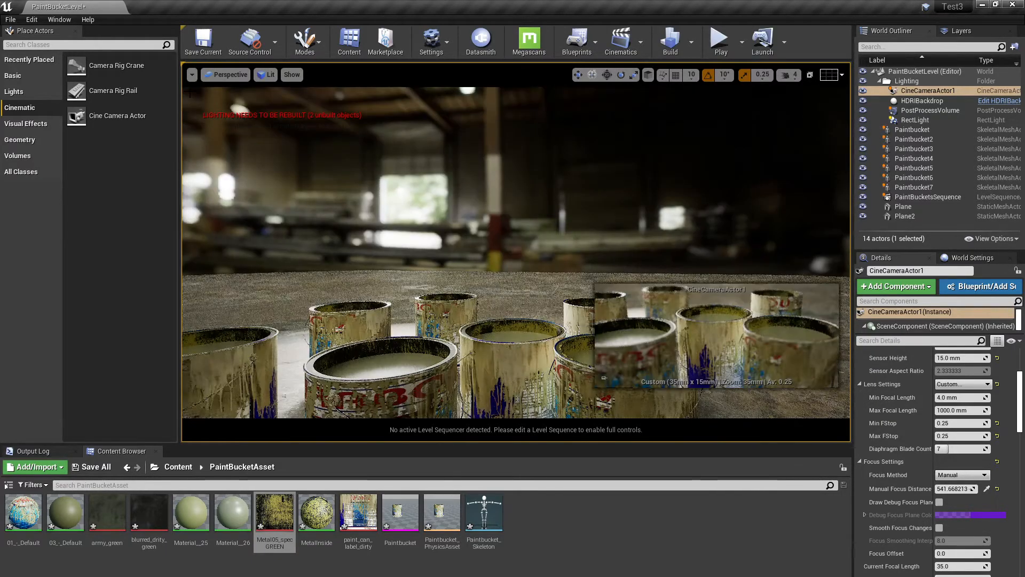
pyautogui.moveTo(338, 295)
pyautogui.keyDown('alt'); pyautogui.mouseDown()
pyautogui.moveTo(354, 293)
pyautogui.moveTo(354, 325)
pyautogui.moveTo(284, 300)
pyautogui.moveTo(322, 325)
pyautogui.moveTo(495, 303)
pyautogui.moveTo(456, 273)
pyautogui.mouseUp(); pyautogui.keyUp('alt')
pyautogui.click(354, 267)
pyautogui.hotkey('ctrl', 'z')
pyautogui.click(225, 75)
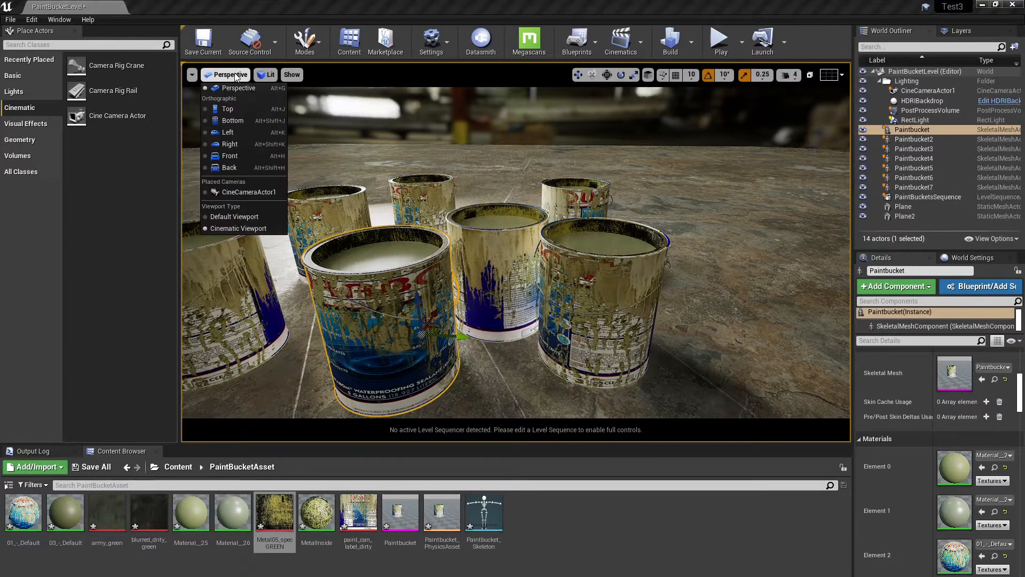
pyautogui.click(245, 191)
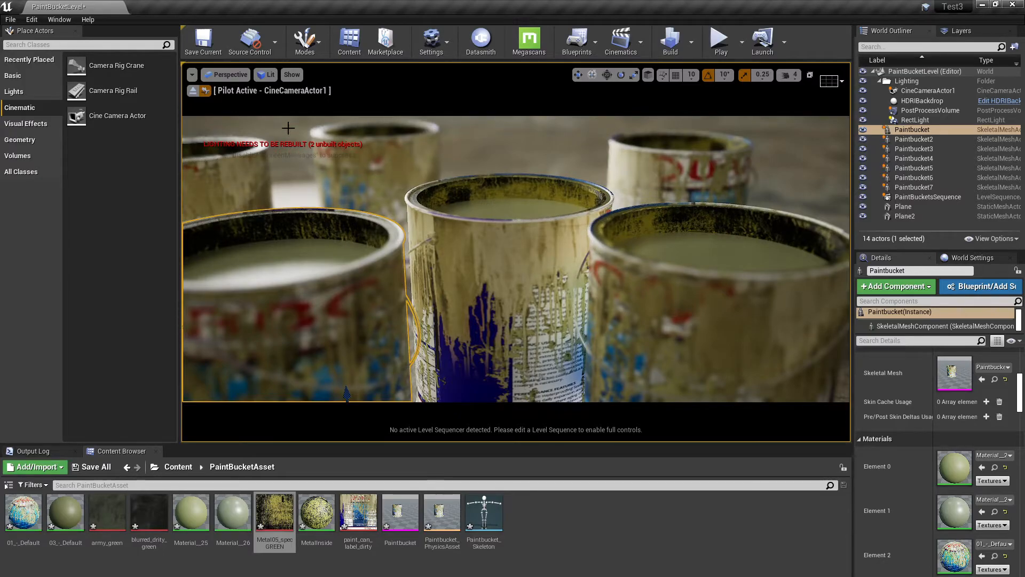
pyautogui.click(228, 76)
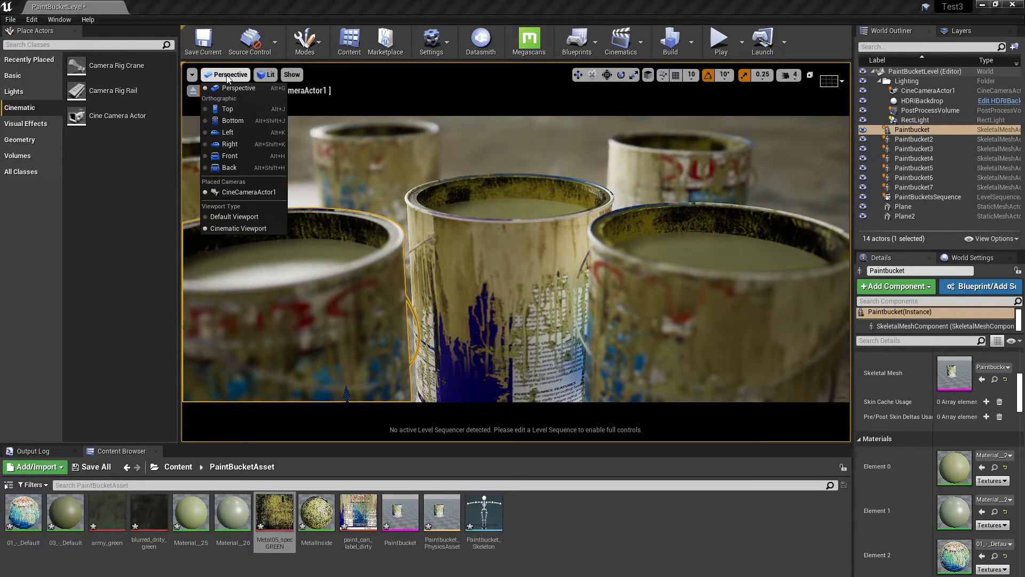
pyautogui.click(365, 5)
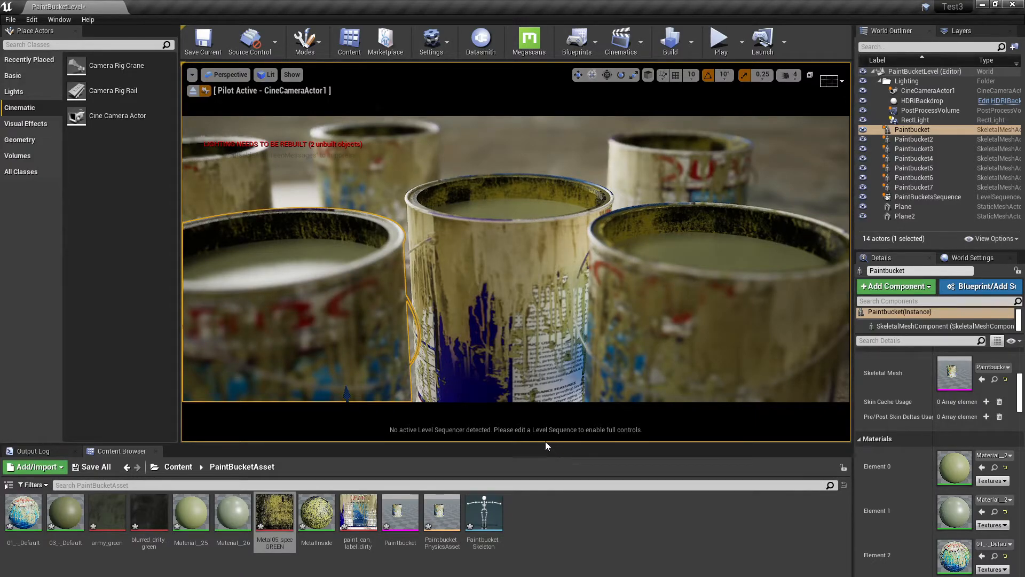
pyautogui.click(581, 186)
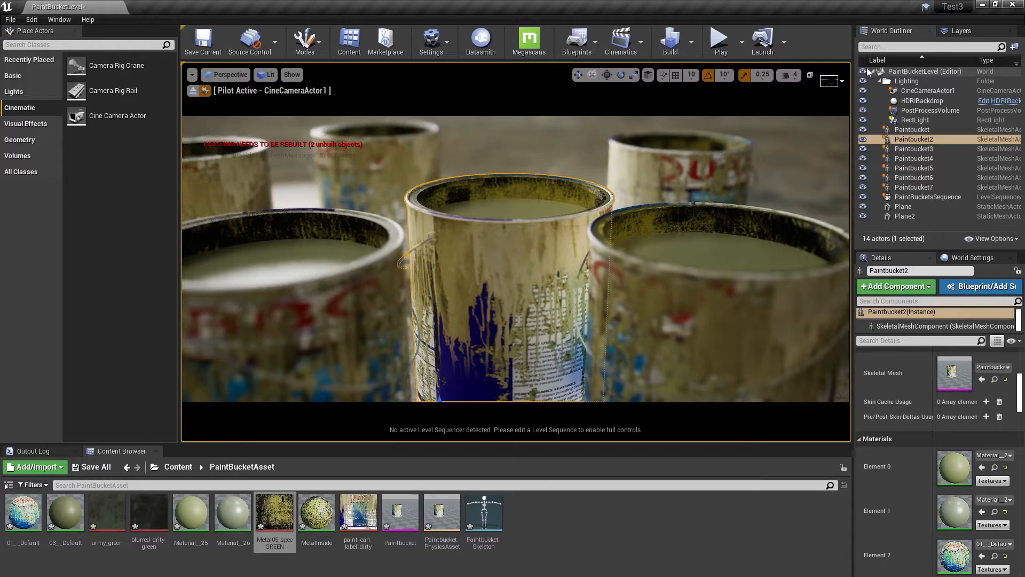
# - Compare Movable with Stationary mobility on the RectLight, keep Stationary, and build the level
pyautogui.click(916, 120)
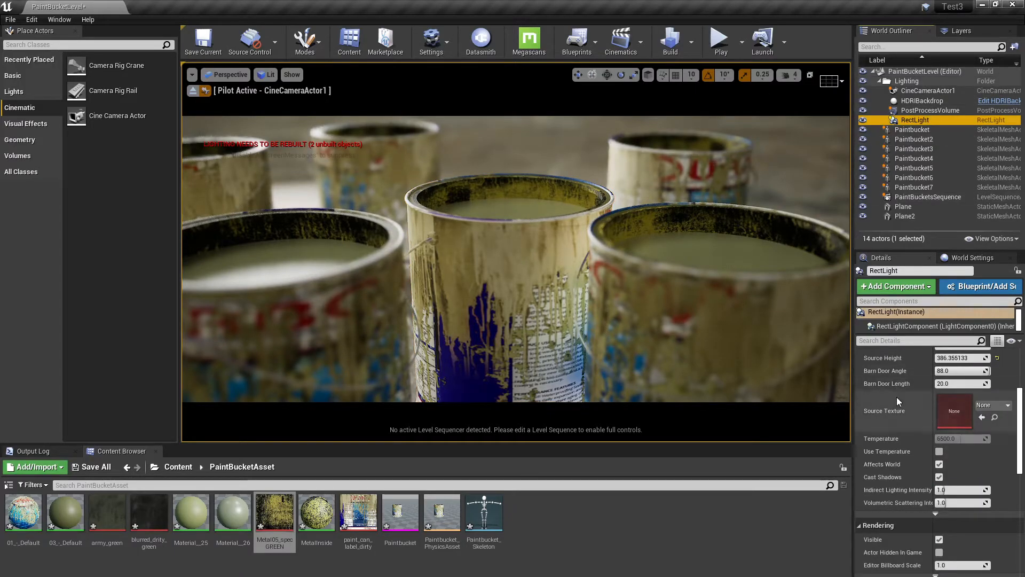
pyautogui.scroll(5, 896, 399)
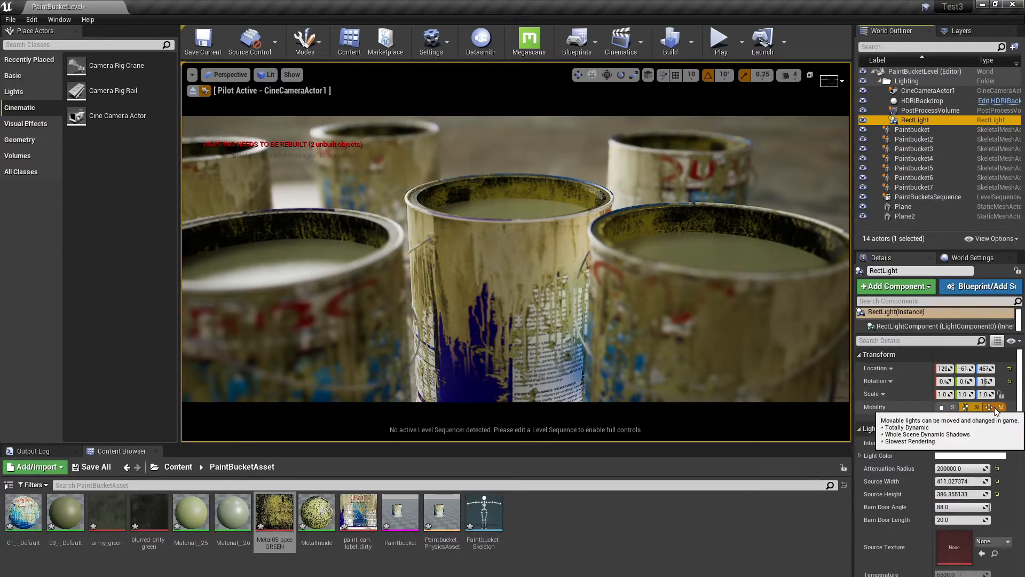
pyautogui.click(991, 407)
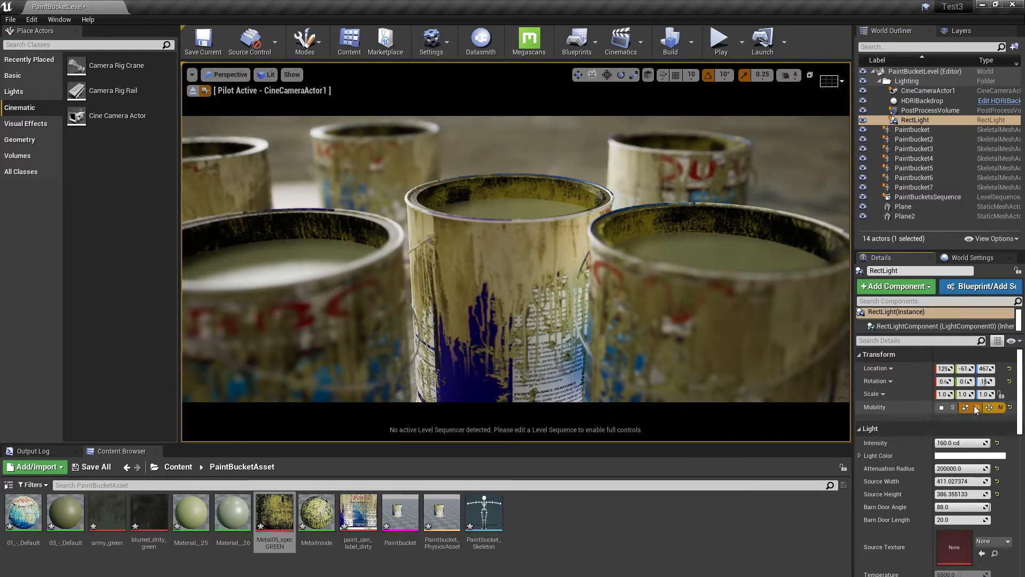
pyautogui.click(976, 407)
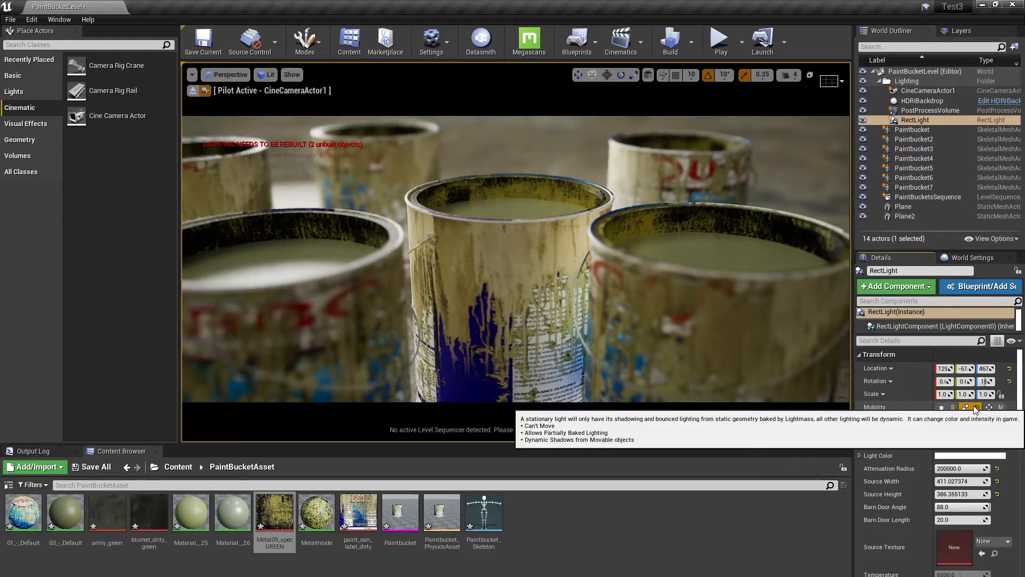
pyautogui.click(995, 407)
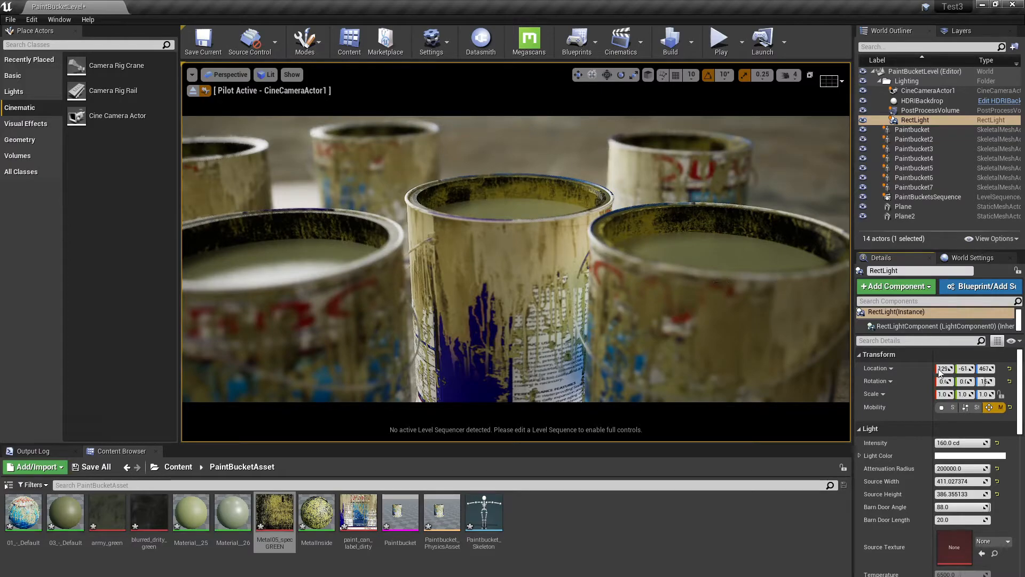
pyautogui.click(975, 408)
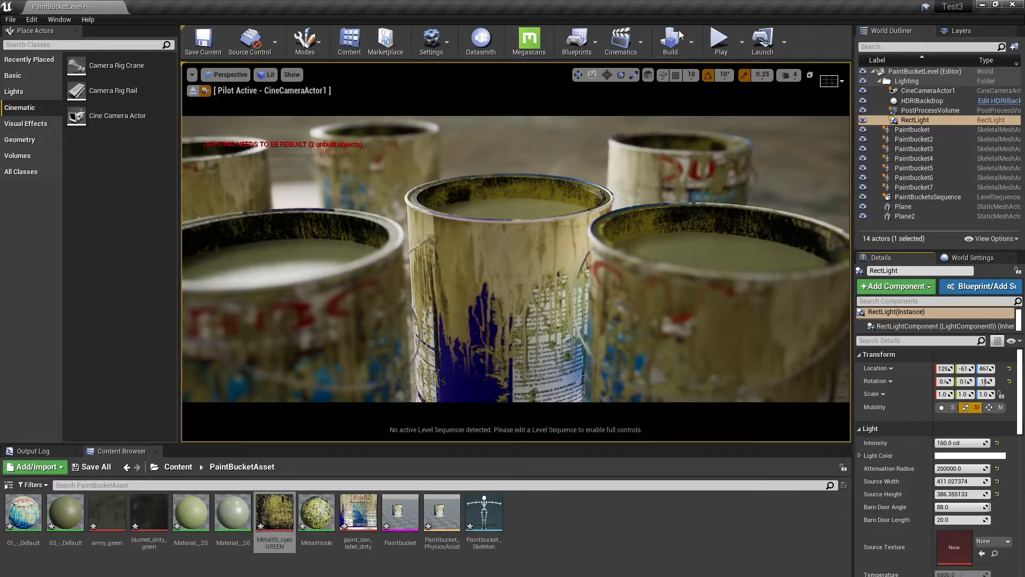
pyautogui.click(669, 46)
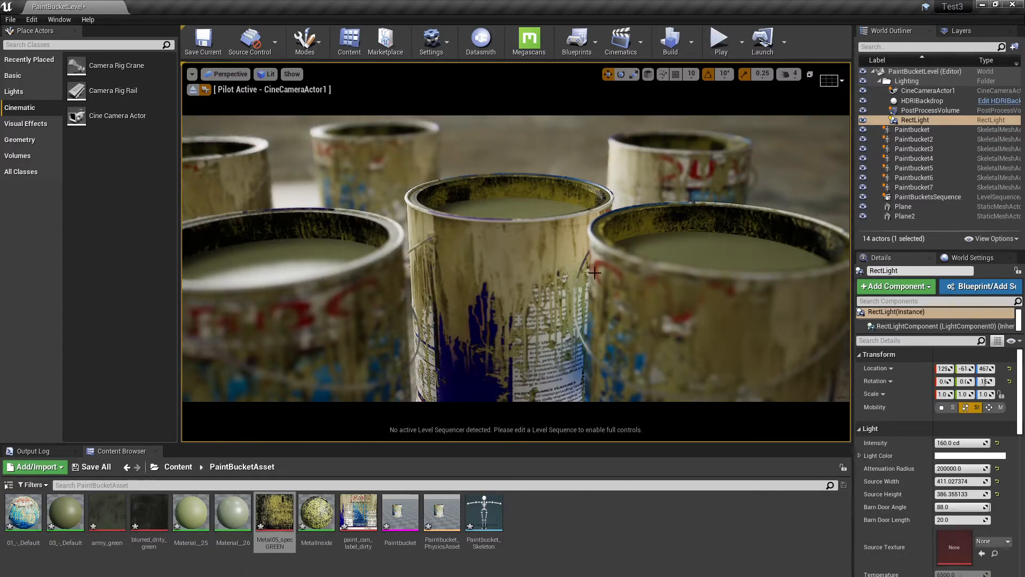
# - Open PaintBucketsSequence, move the Sequencer window out of the way, and play the camera move in the viewport, pausing at frame 85
pyautogui.click(621, 40)
pyautogui.click(636, 121)
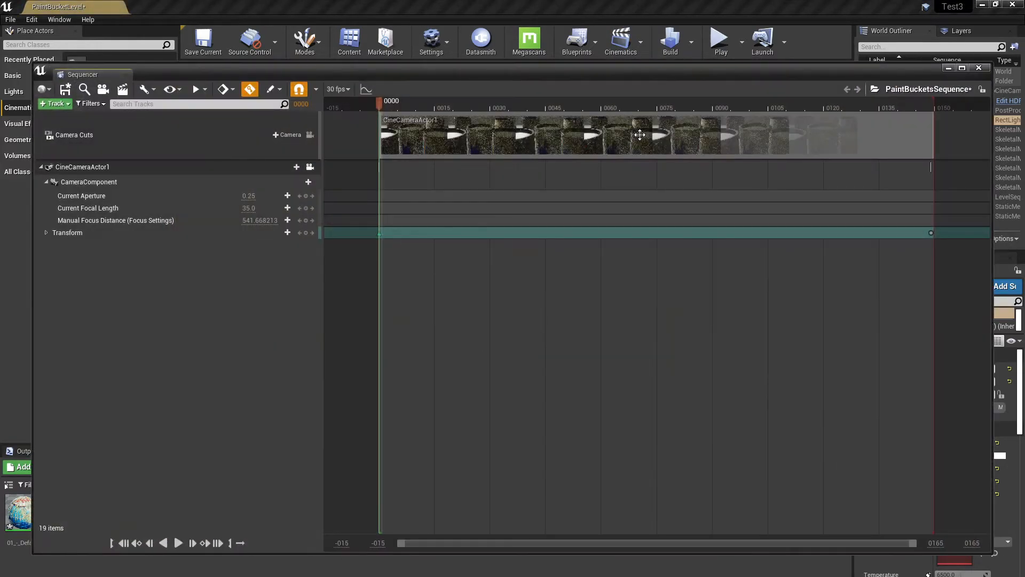
pyautogui.moveTo(470, 71); pyautogui.dragTo(1024, 176)
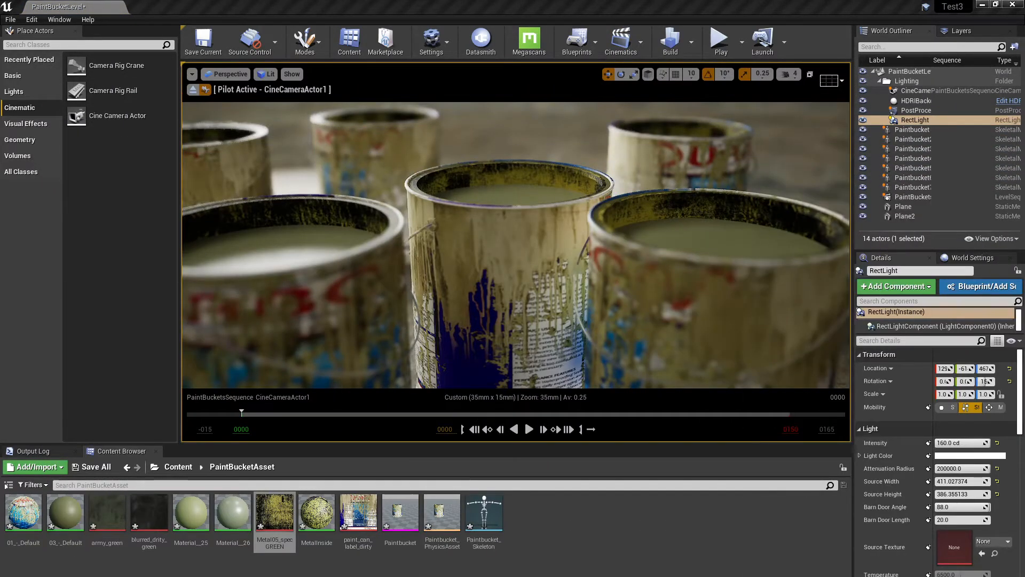
pyautogui.click(528, 430)
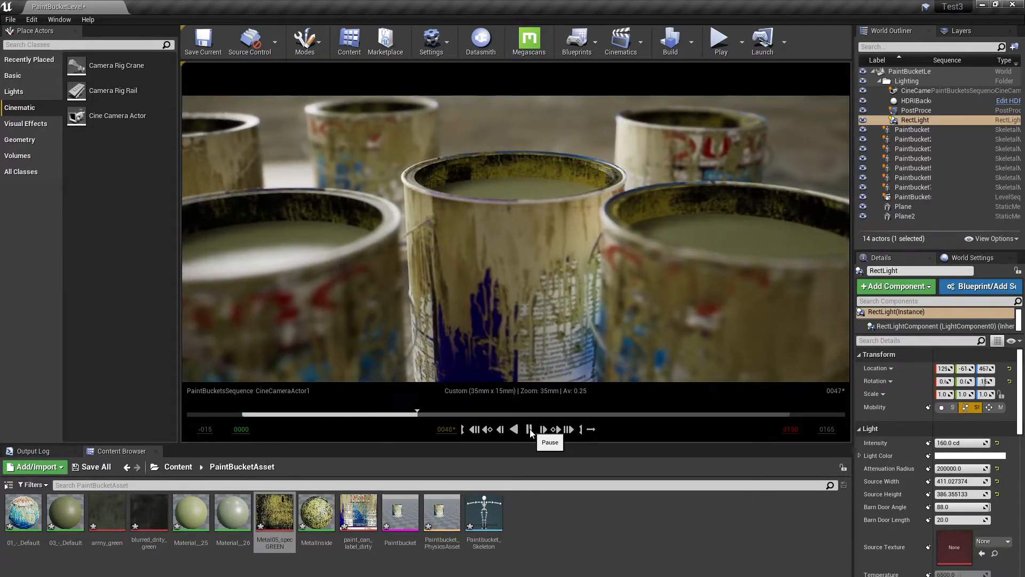
pyautogui.click(529, 430)
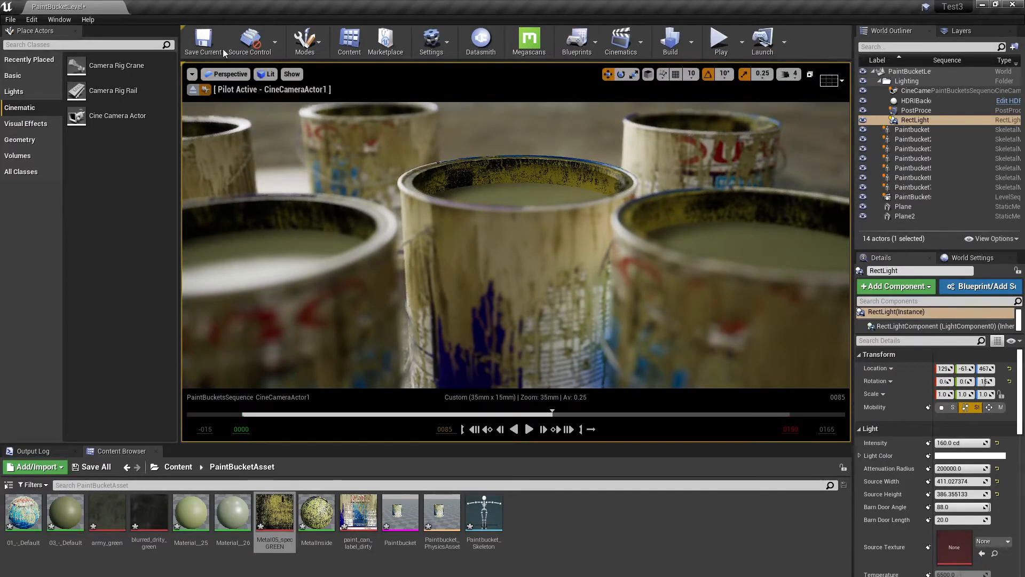
# - Open the Movie Render Queue and add PaintBucketsSequence as a new render job
pyautogui.click(60, 19)
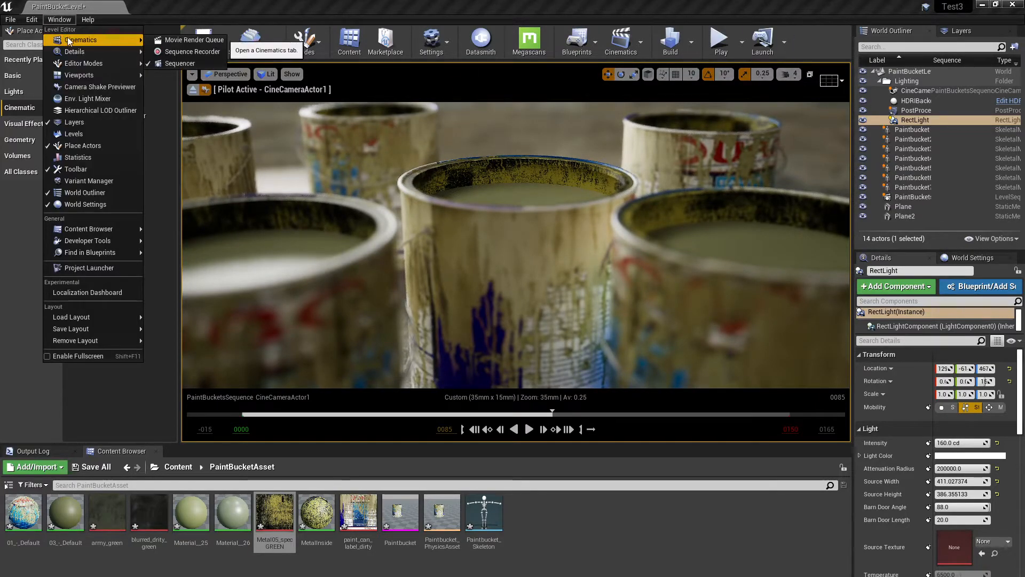
pyautogui.click(163, 43)
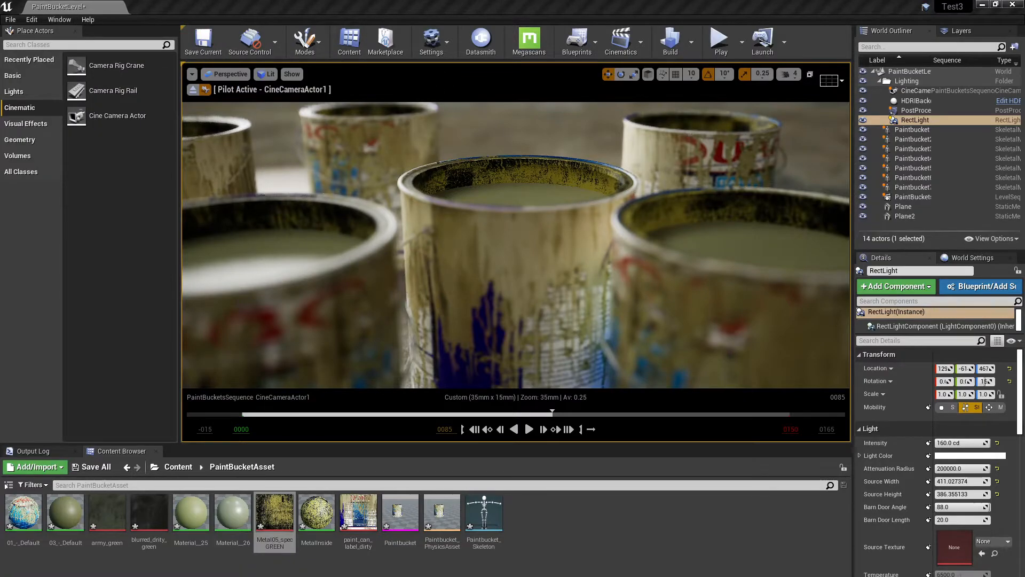
pyautogui.moveTo(469, 217); pyautogui.dragTo(416, 182)
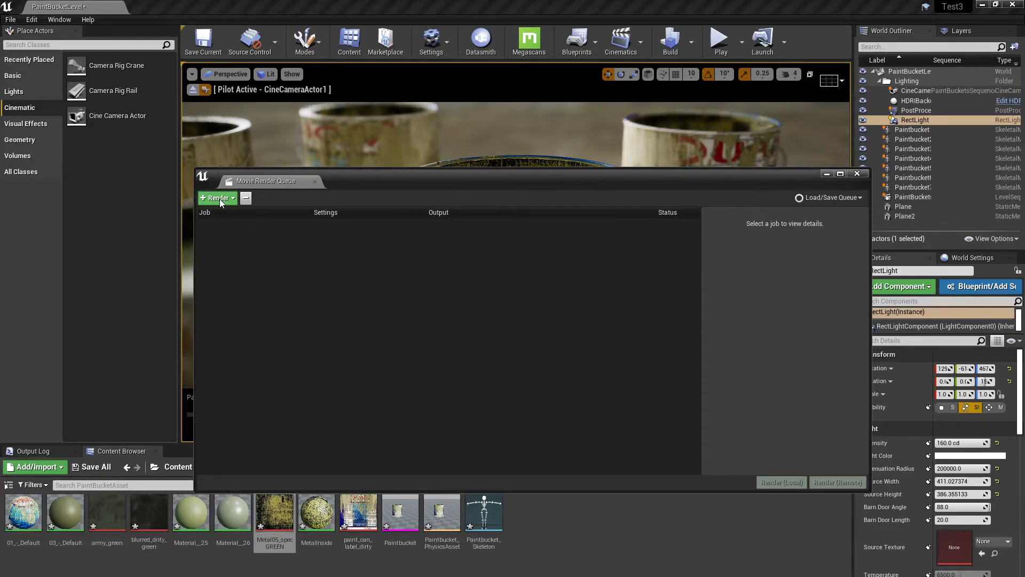
pyautogui.click(220, 199)
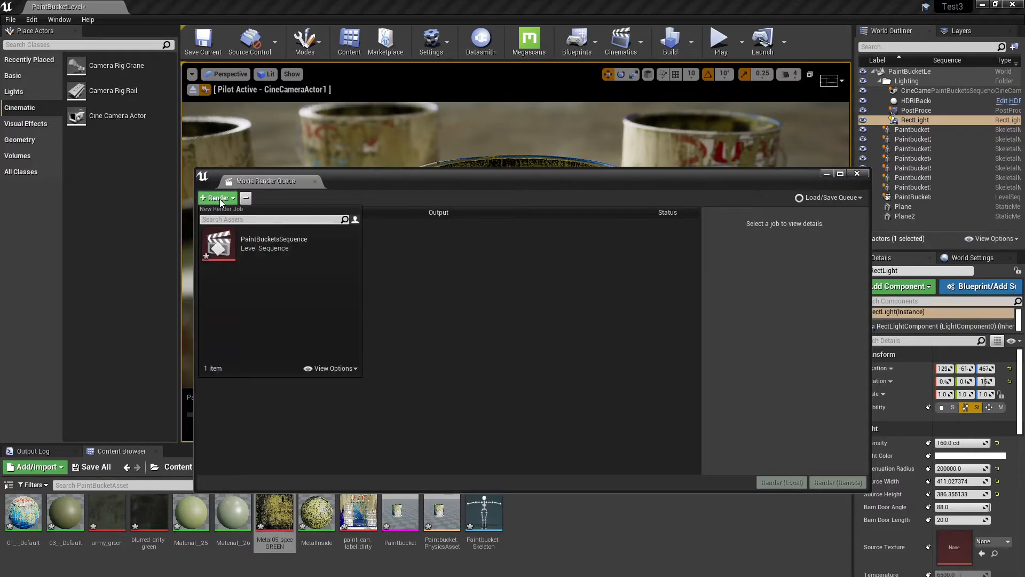
pyautogui.click(270, 242)
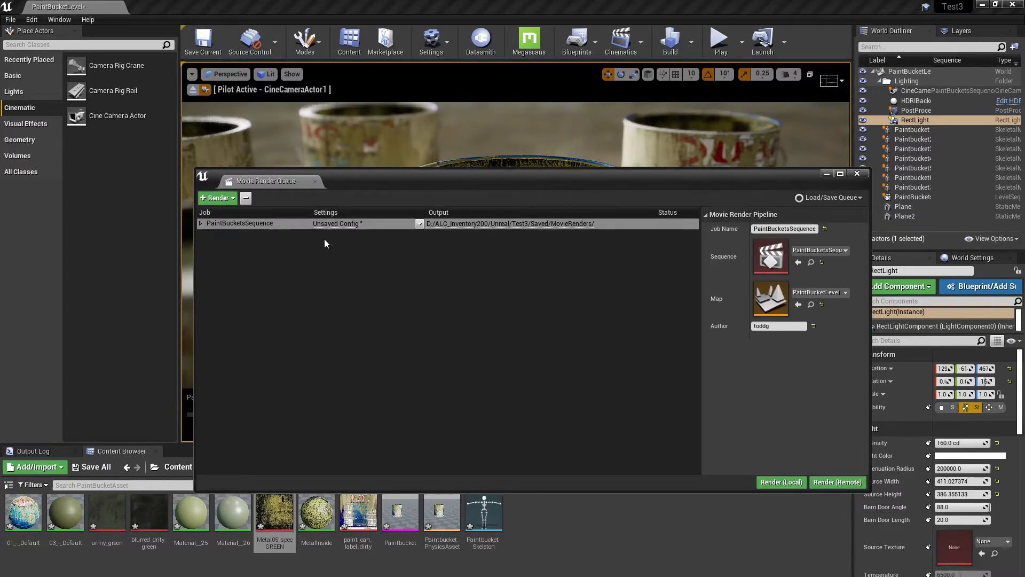
# - Add an Anti-aliasing setting to the PaintBucketsSequence job's render configuration
pyautogui.click(326, 223)
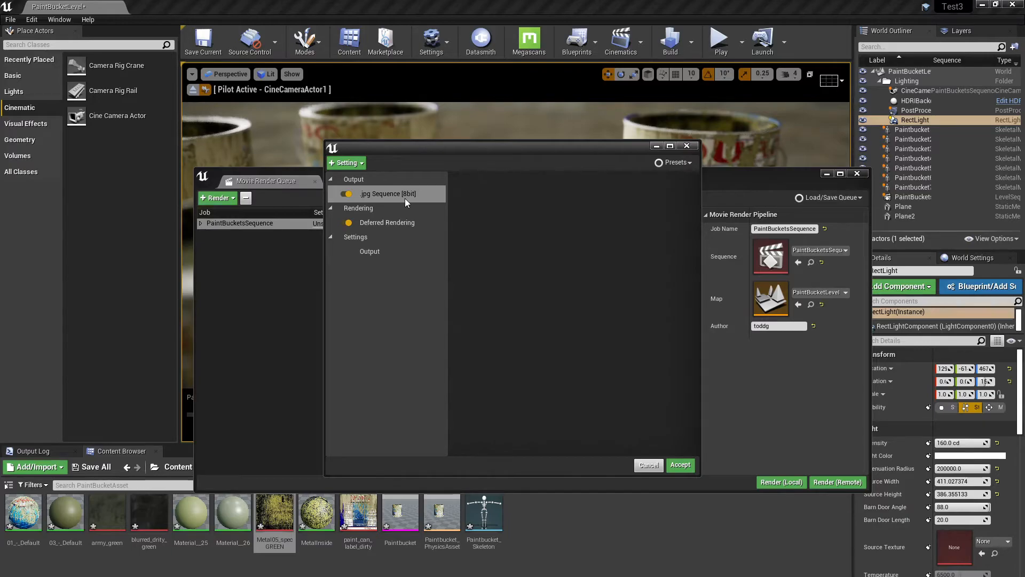
pyautogui.click(350, 162)
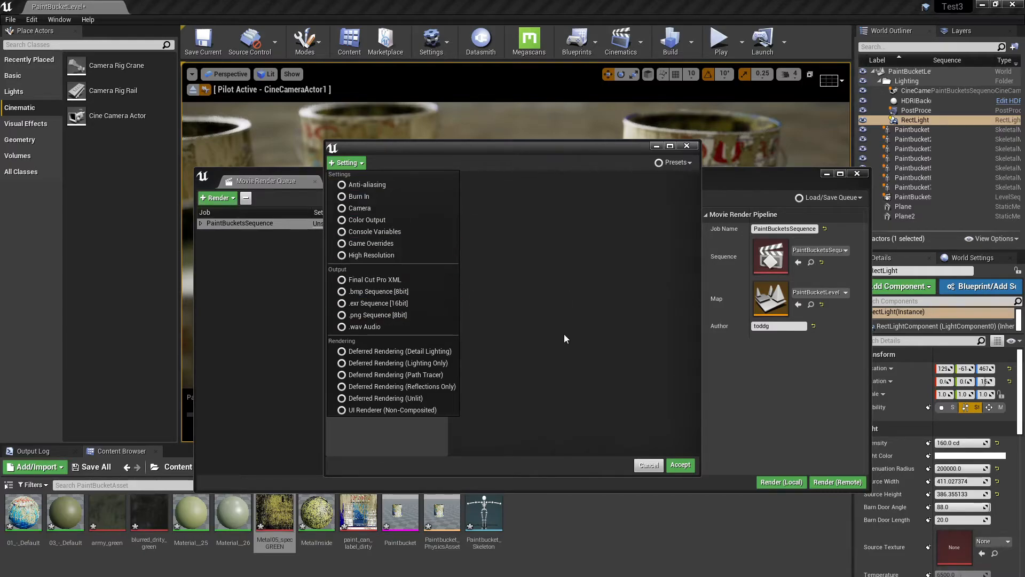
pyautogui.click(521, 283)
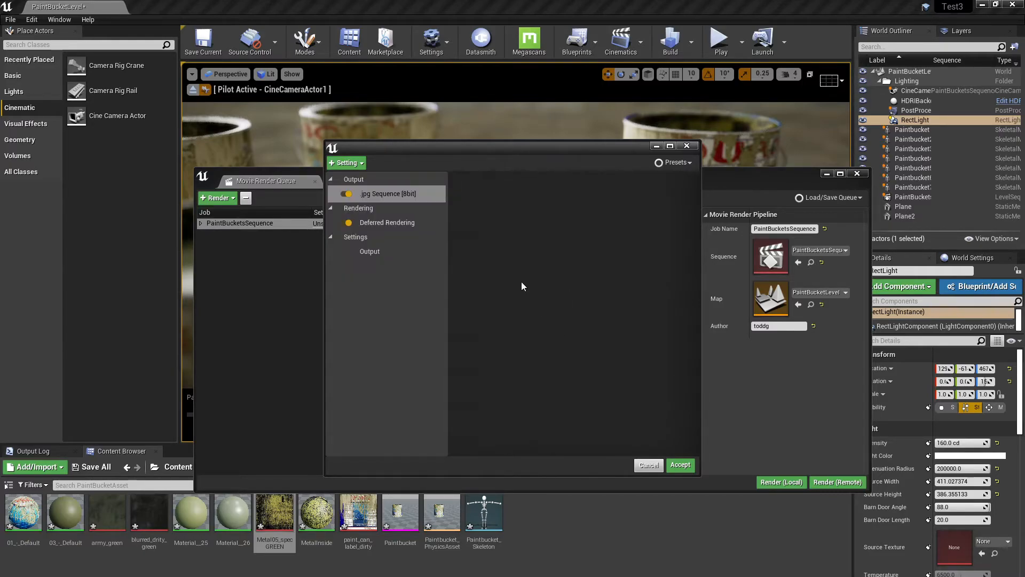
pyautogui.click(357, 163)
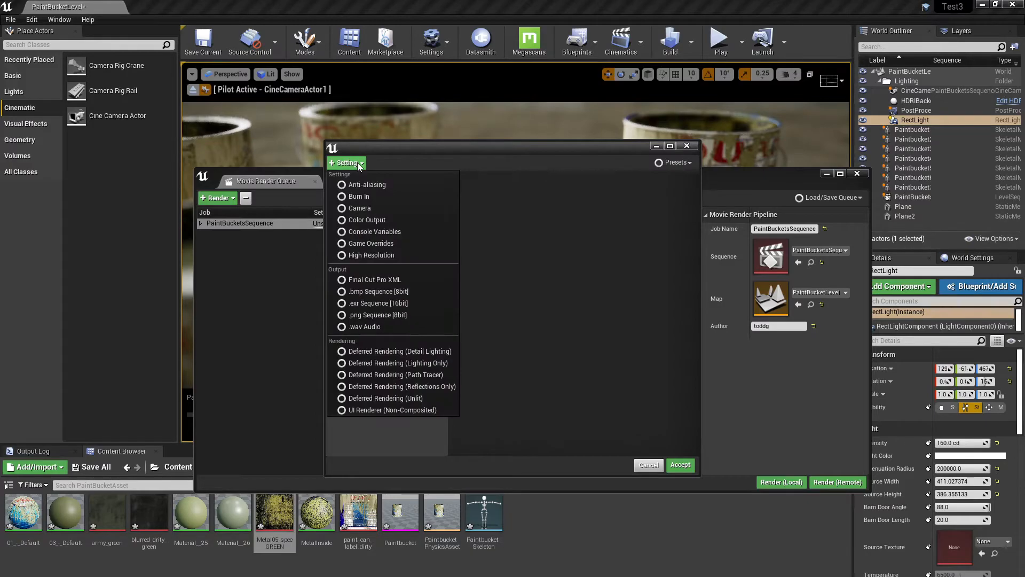
pyautogui.click(341, 185)
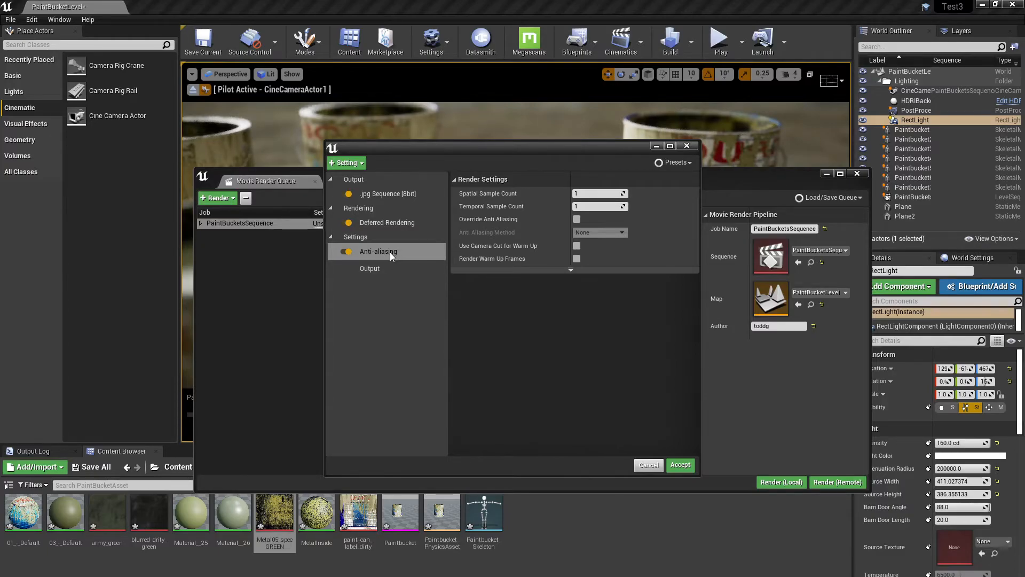
# - Set the temporal sample count to 16, override anti-aliasing with the None method, and accept the render configuration
pyautogui.click(571, 193)
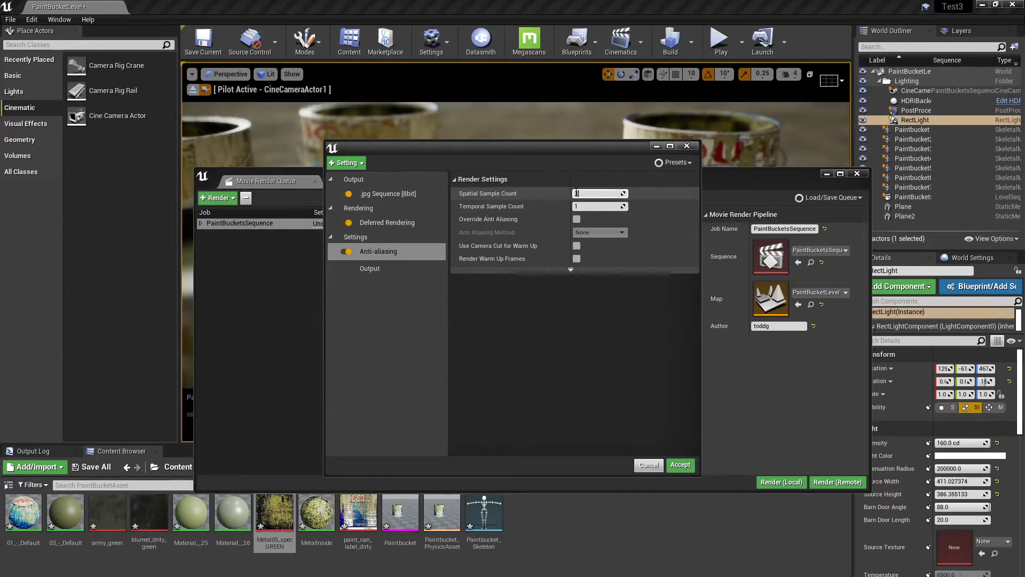
pyautogui.click(577, 206)
pyautogui.write('16')
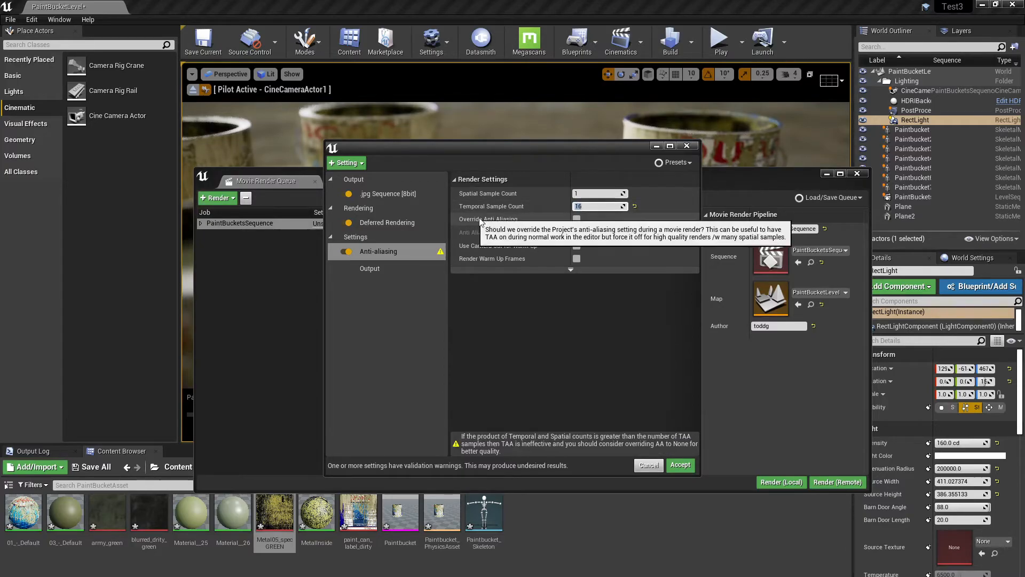
pyautogui.click(577, 219)
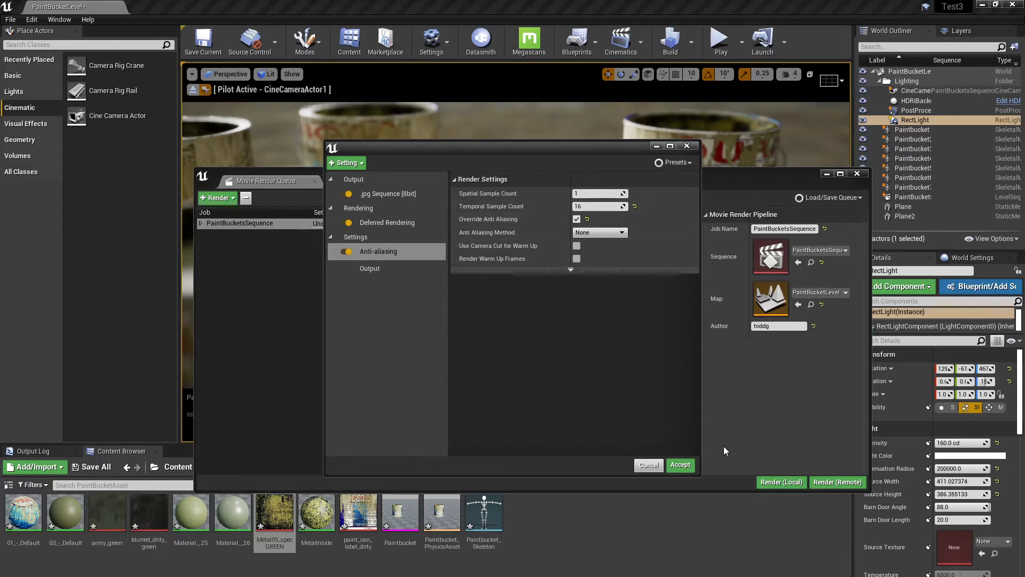
pyautogui.click(355, 165)
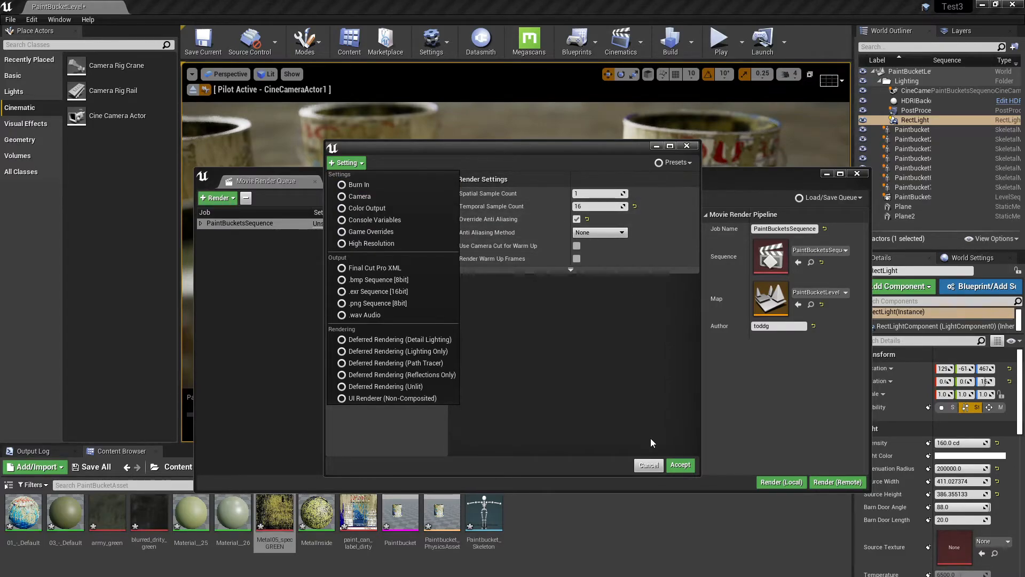
pyautogui.click(684, 463)
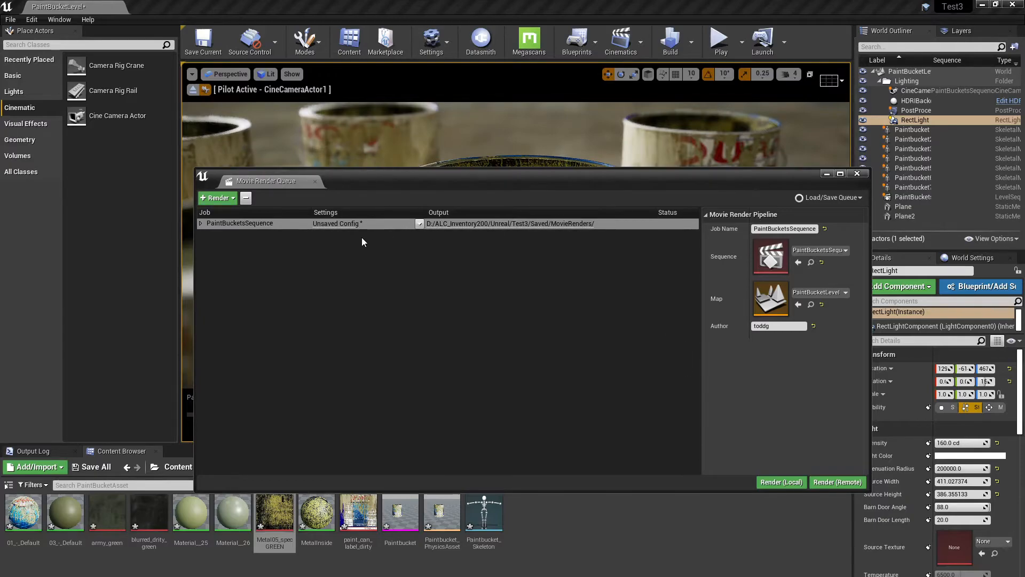
# - Reopen the job's render configuration, show the Output settings, and browse for an output directory in D:\Tests
pyautogui.click(336, 225)
pyautogui.click(374, 267)
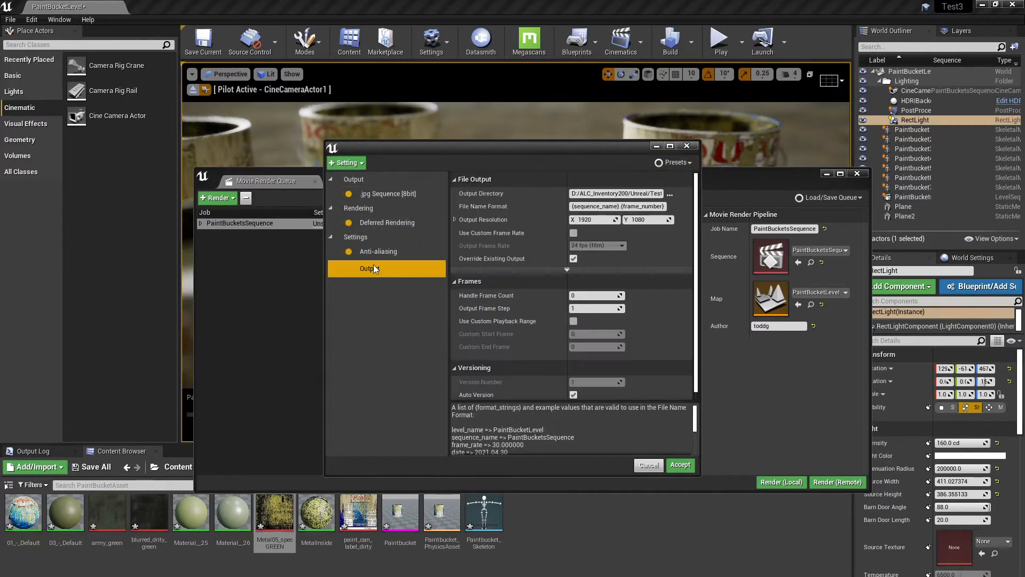
pyautogui.click(670, 195)
pyautogui.click(451, 166)
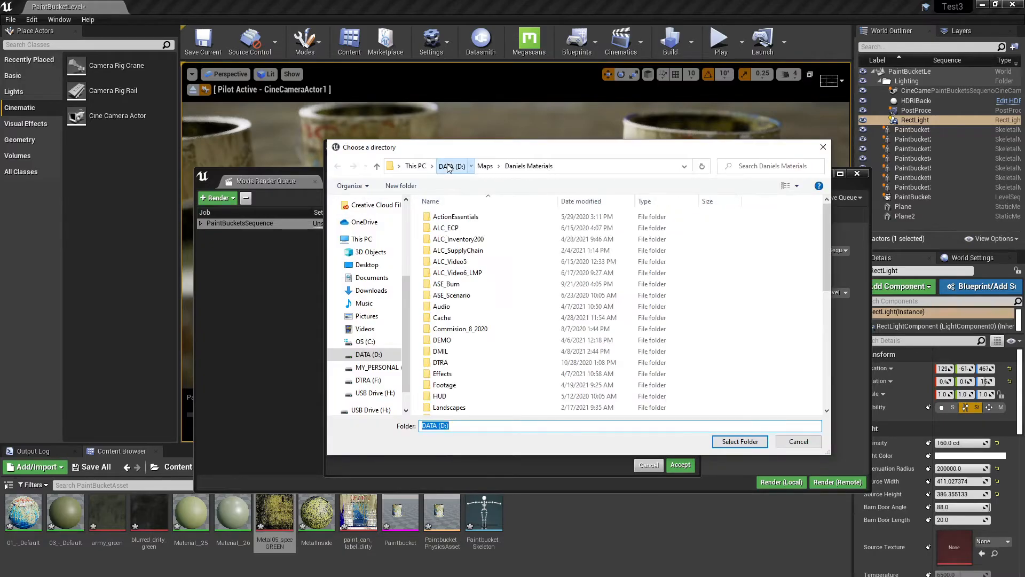
pyautogui.scroll(-5, 477, 299)
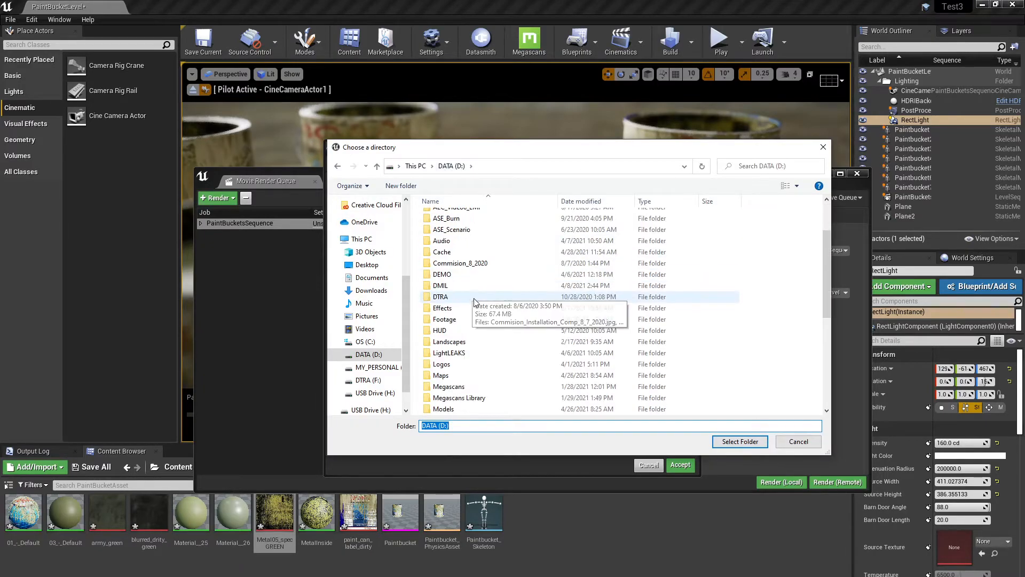
pyautogui.scroll(-3, 477, 313)
pyautogui.doubleClick(454, 403)
# - Create a paintBuckets folder in Tests, choose it as the output directory, and accept the configuration
pyautogui.rightClick(477, 317)
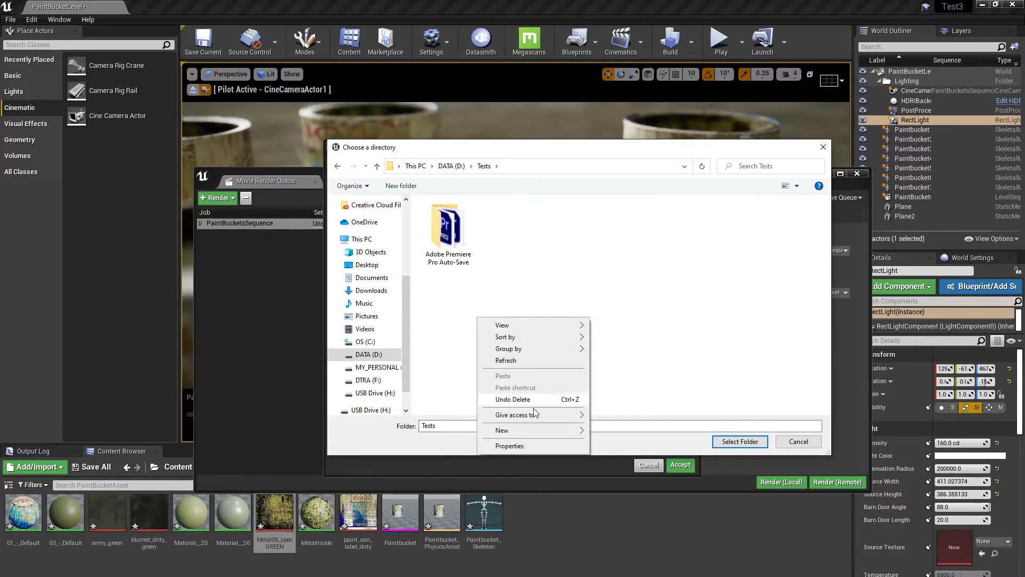
pyautogui.moveTo(529, 433)
pyautogui.click(614, 431)
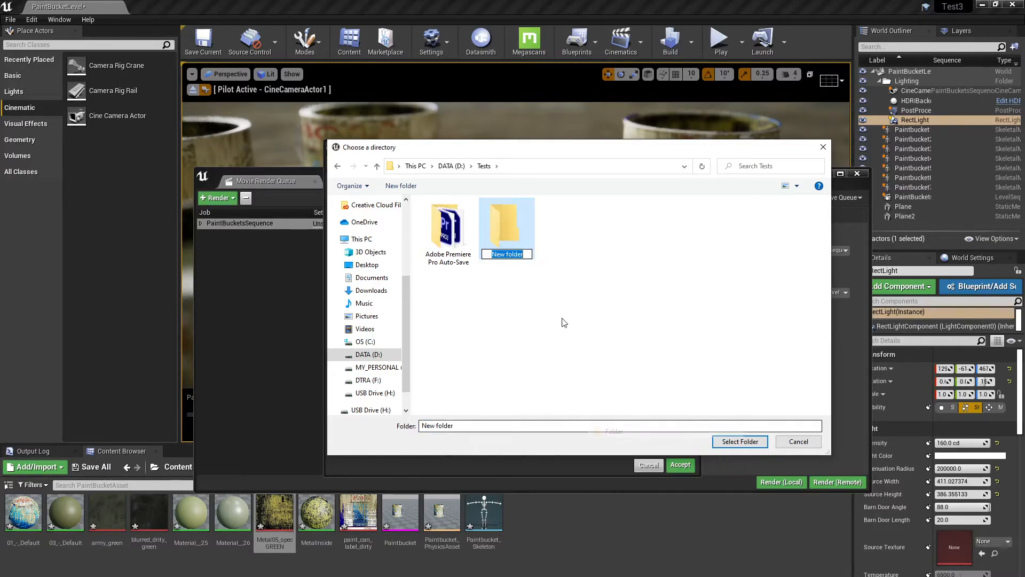
pyautogui.write('paintBuc')
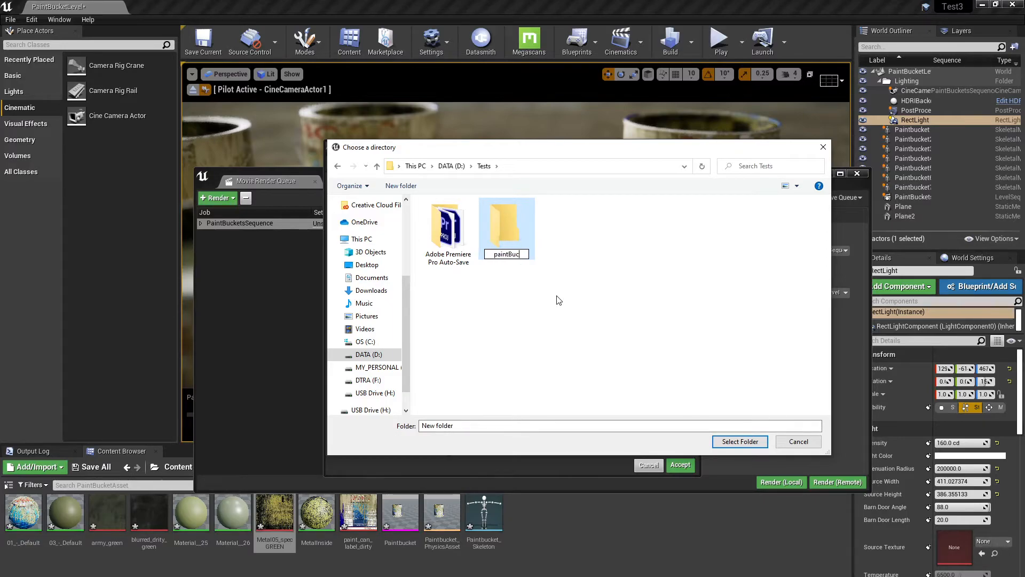
pyautogui.press('Return')
pyautogui.press('Return')
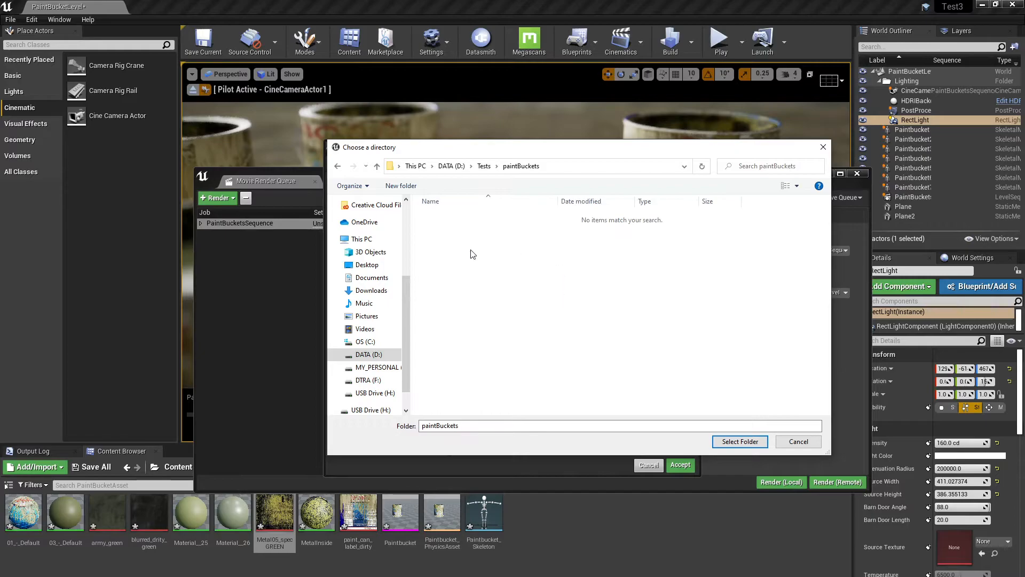
pyautogui.click(726, 442)
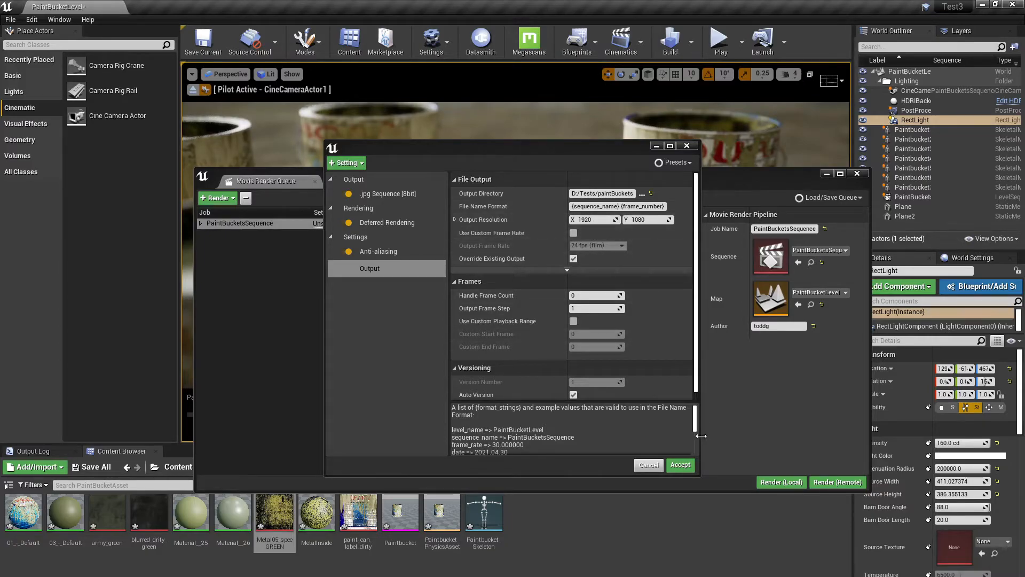
pyautogui.click(681, 465)
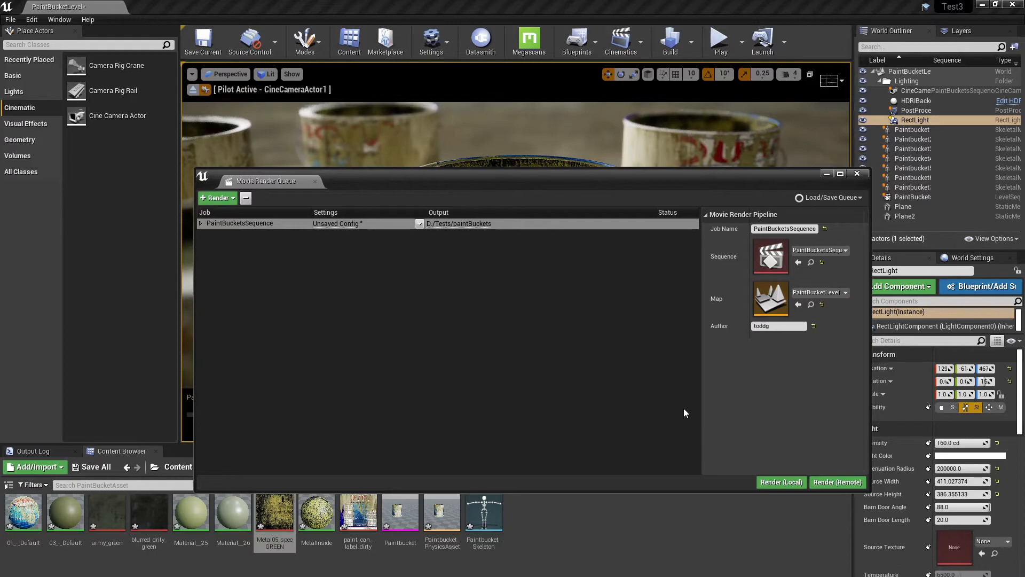
# - Start a local render of the PaintBucketsSequence job and stop it partway
pyautogui.click(773, 482)
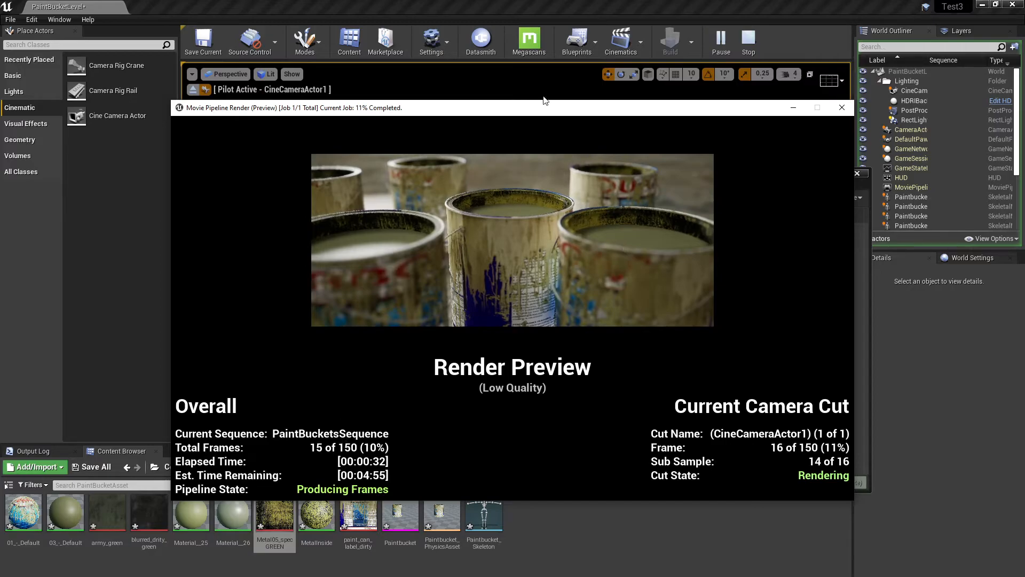
pyautogui.click(842, 108)
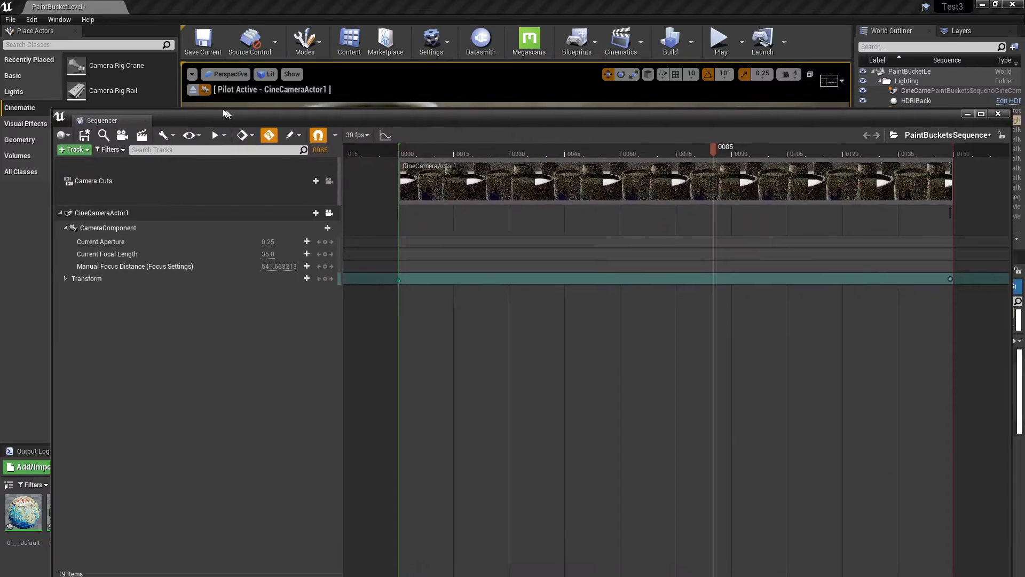
# - Change the sequence's display rate to 24 fps (film) in the Sequencer and reposition its window
pyautogui.moveTo(222, 109); pyautogui.dragTo(216, 88)
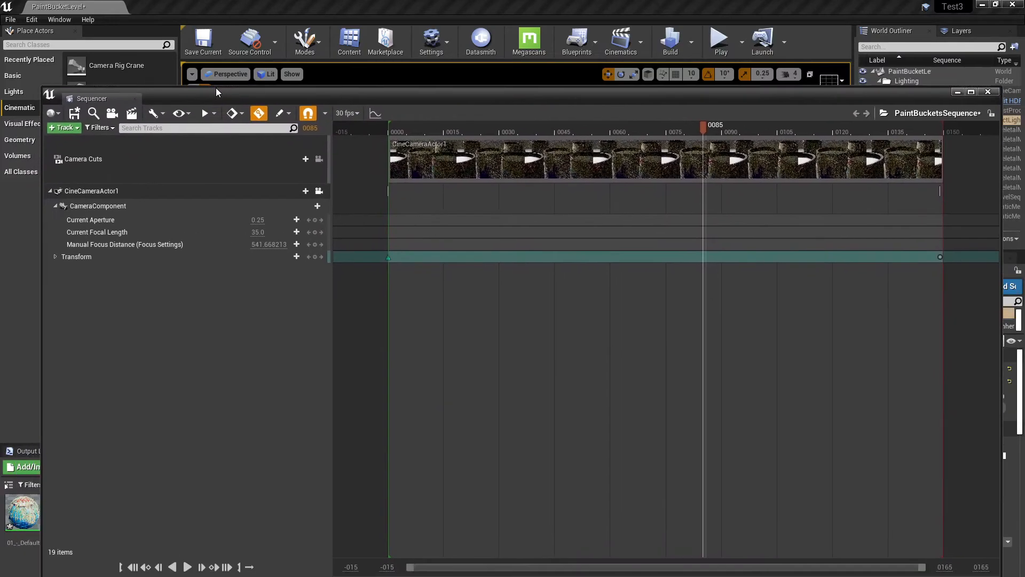
pyautogui.click(348, 114)
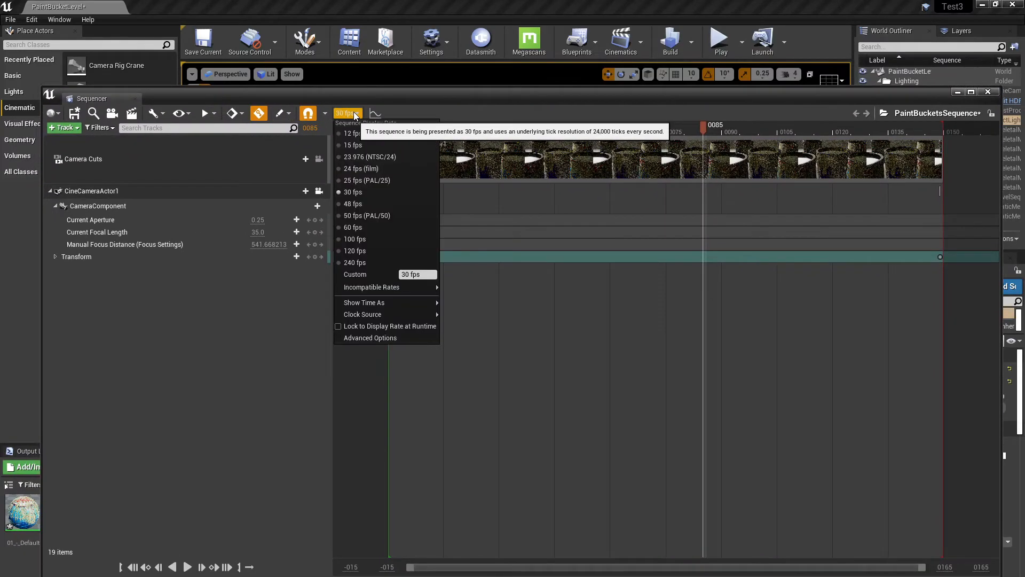
pyautogui.click(347, 168)
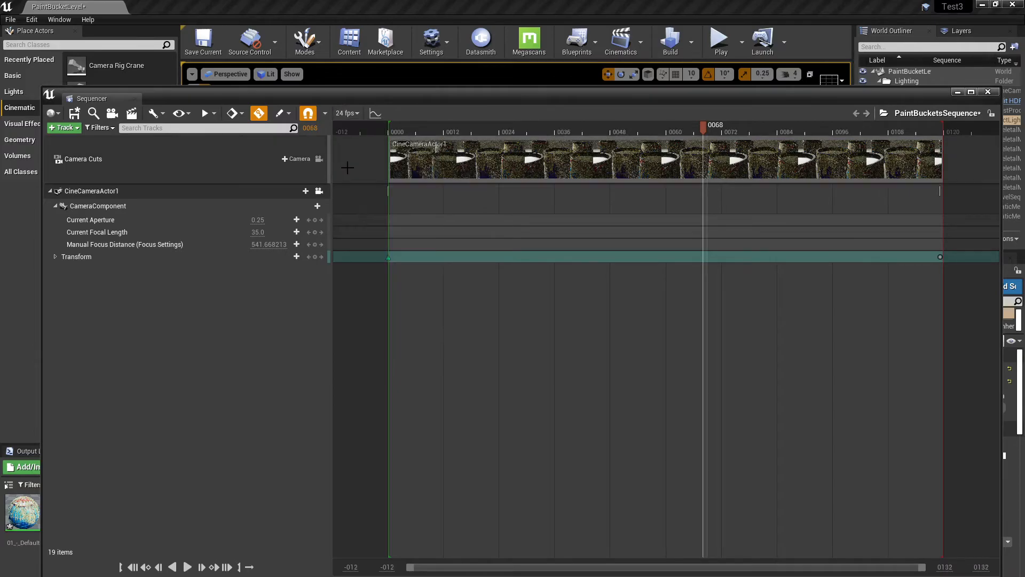
pyautogui.click(462, 166)
pyautogui.moveTo(551, 104); pyautogui.dragTo(574, 118)
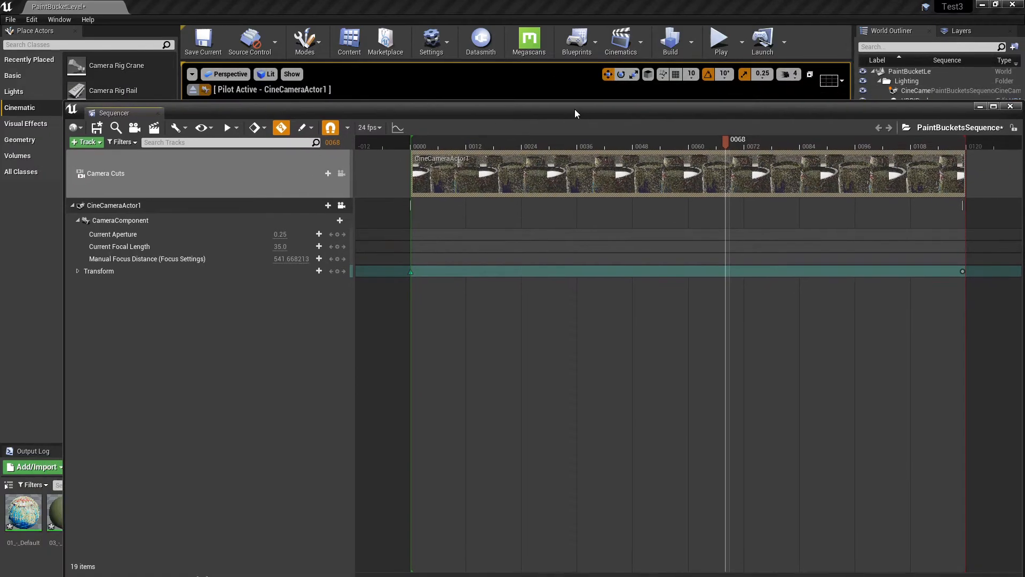
# - Move the playhead to the start of the sequence and close the Sequencer
pyautogui.click(416, 145)
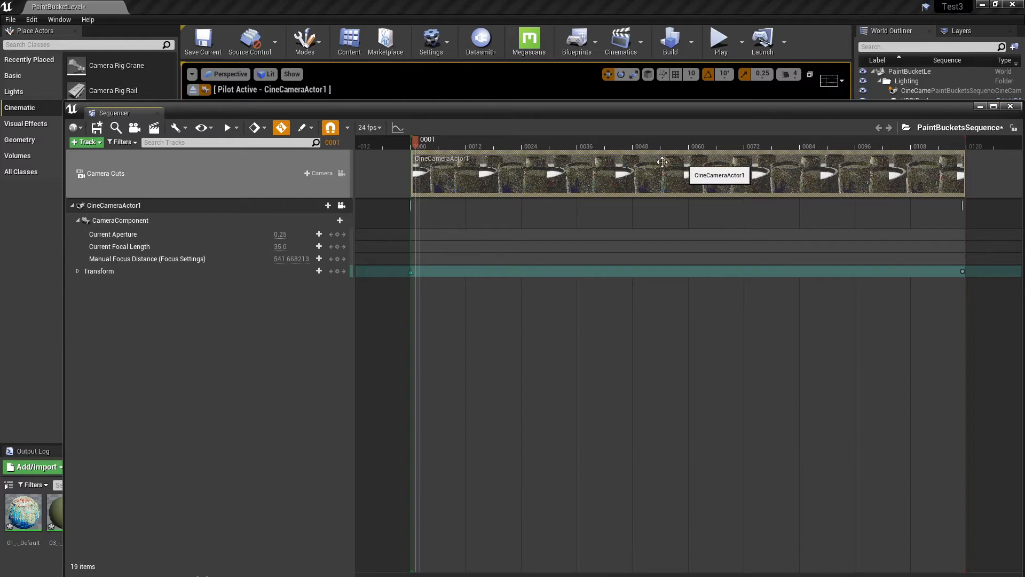
pyautogui.moveTo(412, 171); pyautogui.dragTo(416, 149)
pyautogui.click(1010, 107)
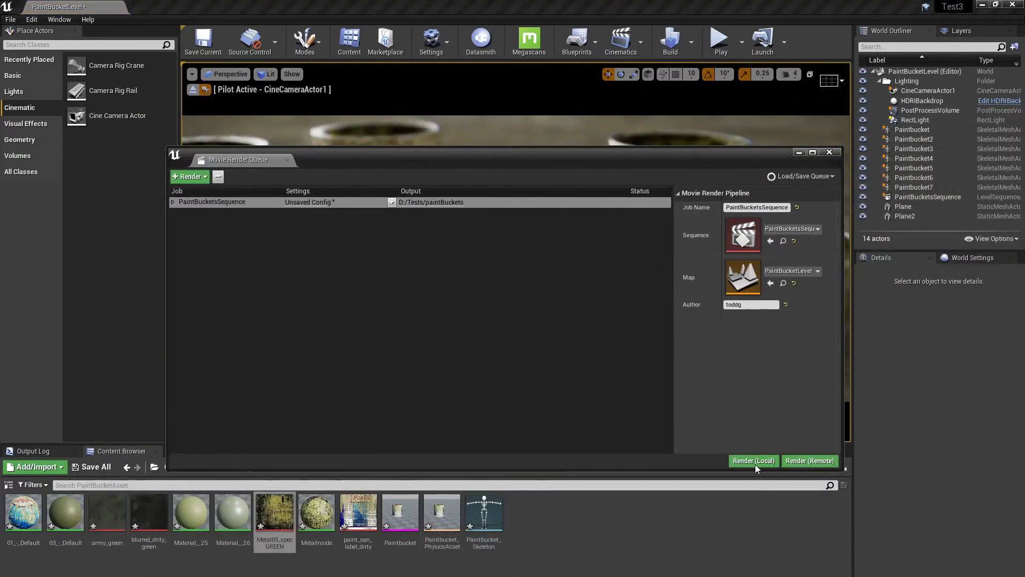
# - Render the 24 fps sequence locally and stop the render after roughly the first 25 frames
pyautogui.click(760, 463)
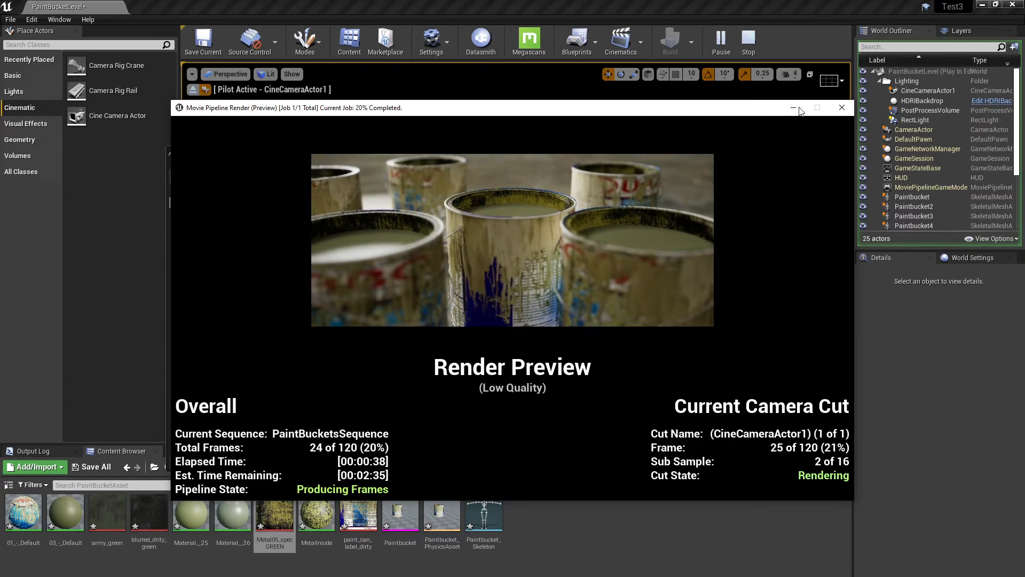
pyautogui.click(842, 107)
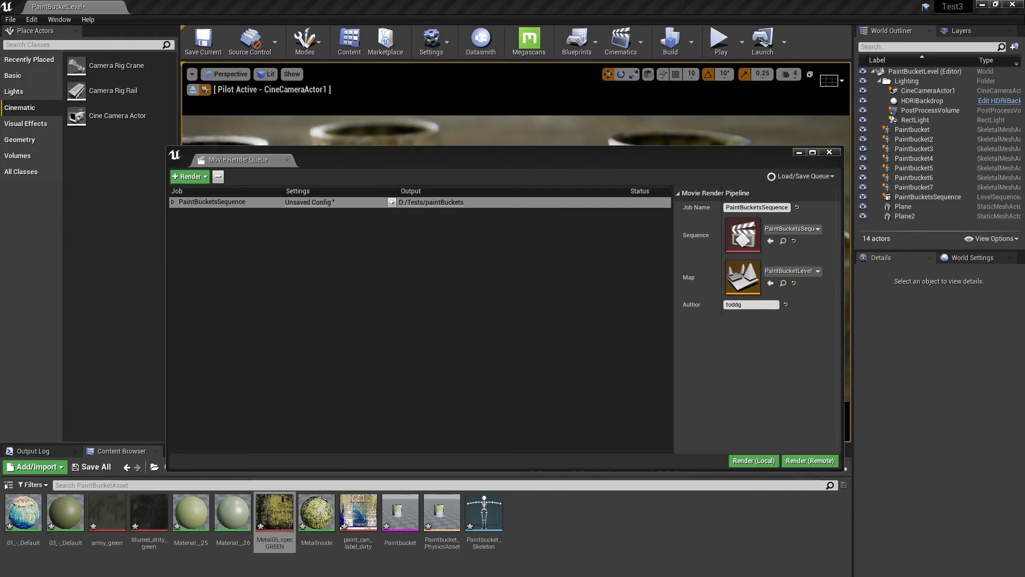
# - Switch to File Explorer, go to D:\Tests\paintBuckets, and open PaintBucketsSequence.0000.jpeg
pyautogui.moveTo(1024, 36); pyautogui.dragTo(342, 63)
pyautogui.click(333, 256)
pyautogui.press('t')
pyautogui.press('Down')
pyautogui.press('Return')
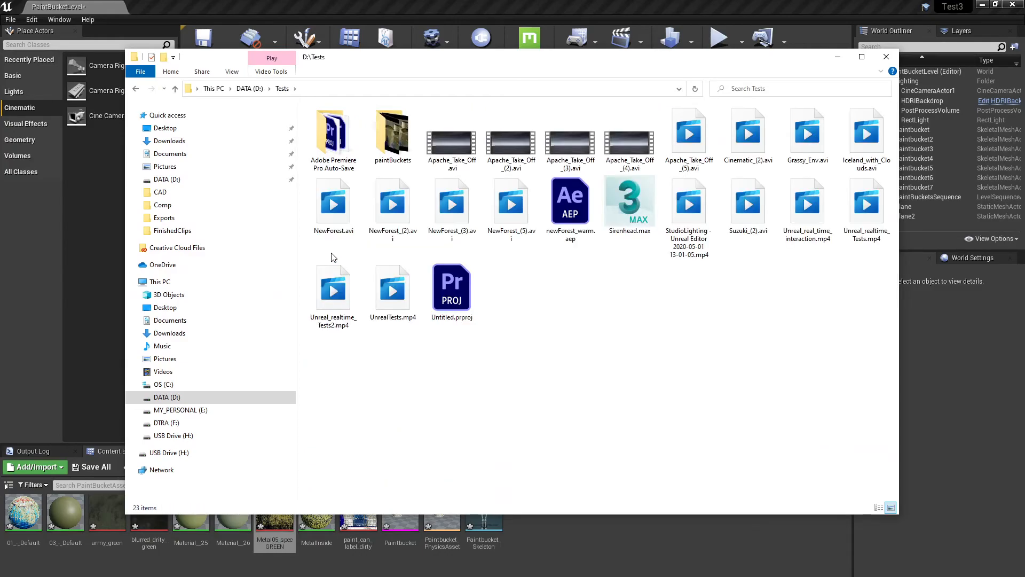
pyautogui.press('p')
pyautogui.press('Return')
pyautogui.click(337, 143)
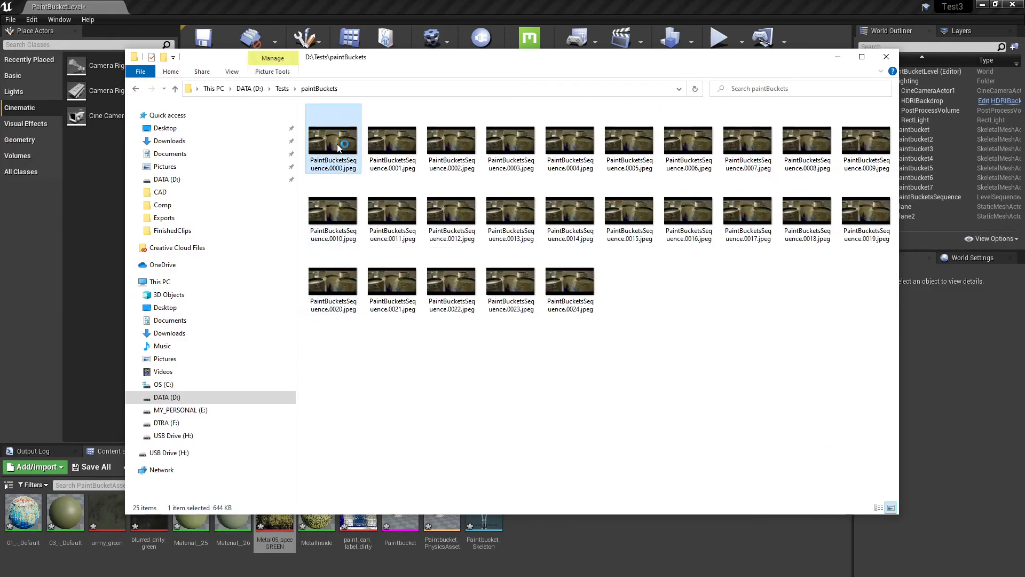
# - Step forward and backward through the rendered frames in IrfanView to examine the camera move and image quality
pyautogui.moveTo(1024, 11); pyautogui.dragTo(351, 1)
pyautogui.scroll(-9, 390, 66)
pyautogui.scroll(-2, 391, 68)
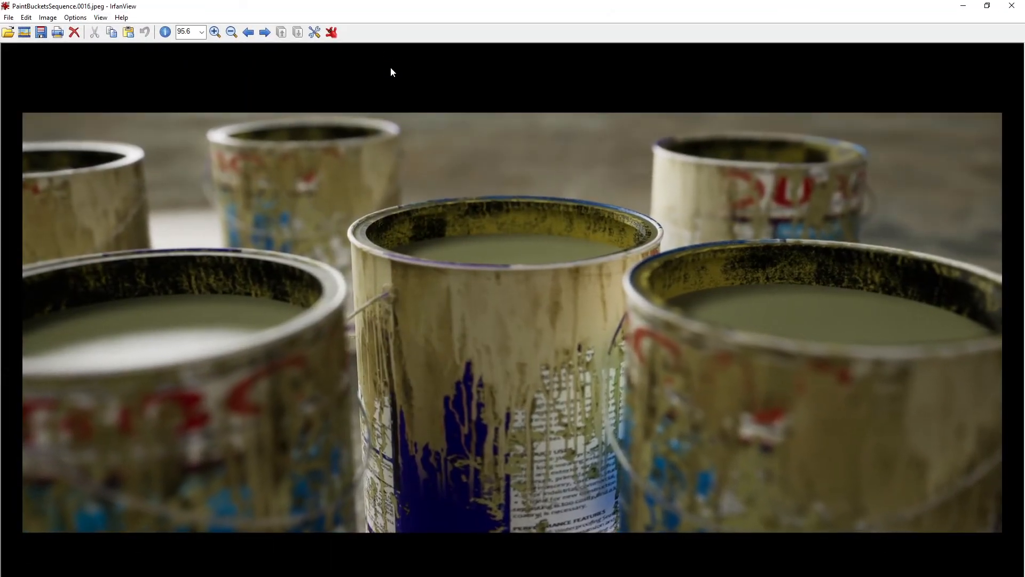
pyautogui.scroll(5, 397, 65)
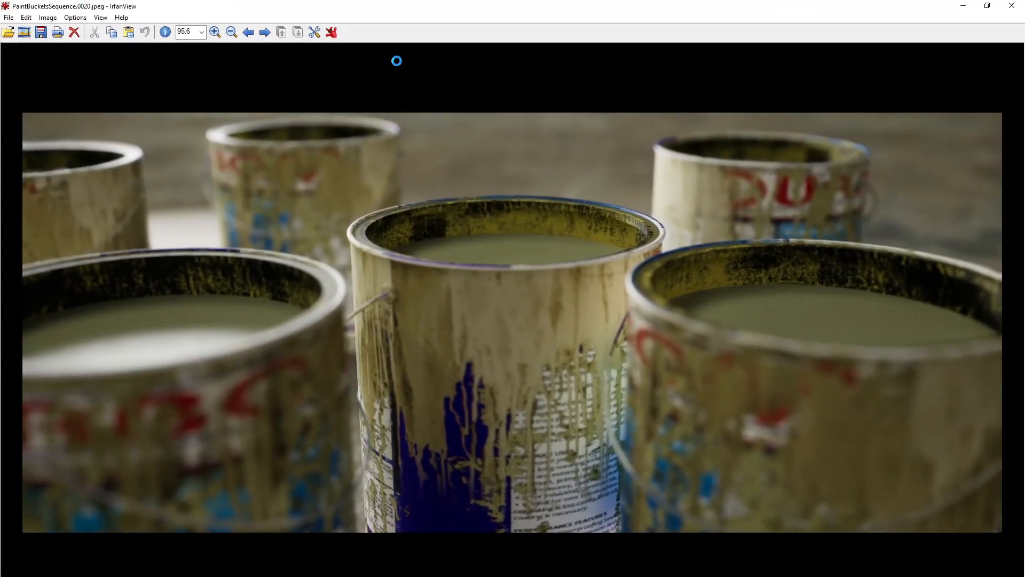
pyautogui.scroll(-3, 397, 66)
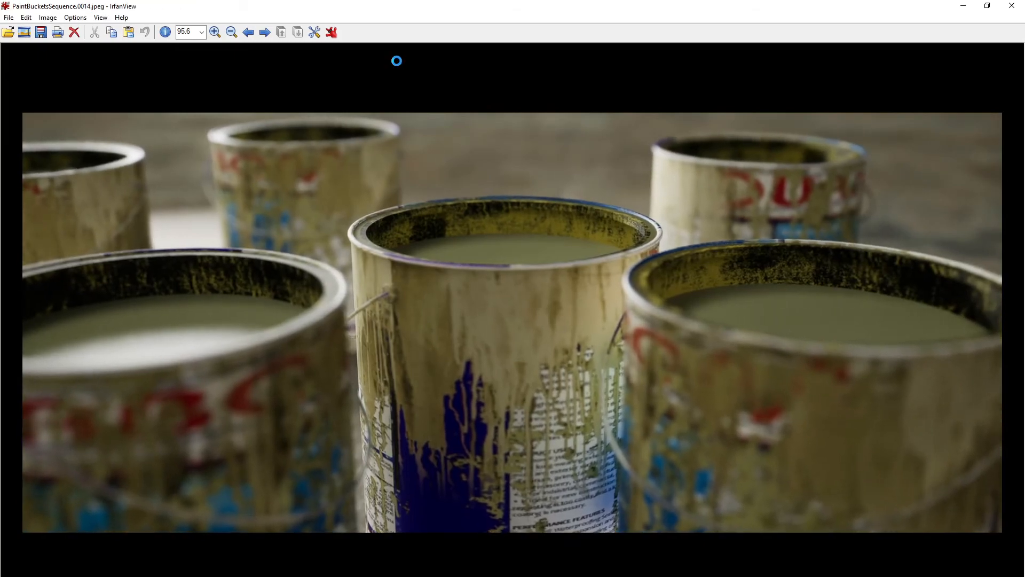
pyautogui.scroll(-5, 396, 65)
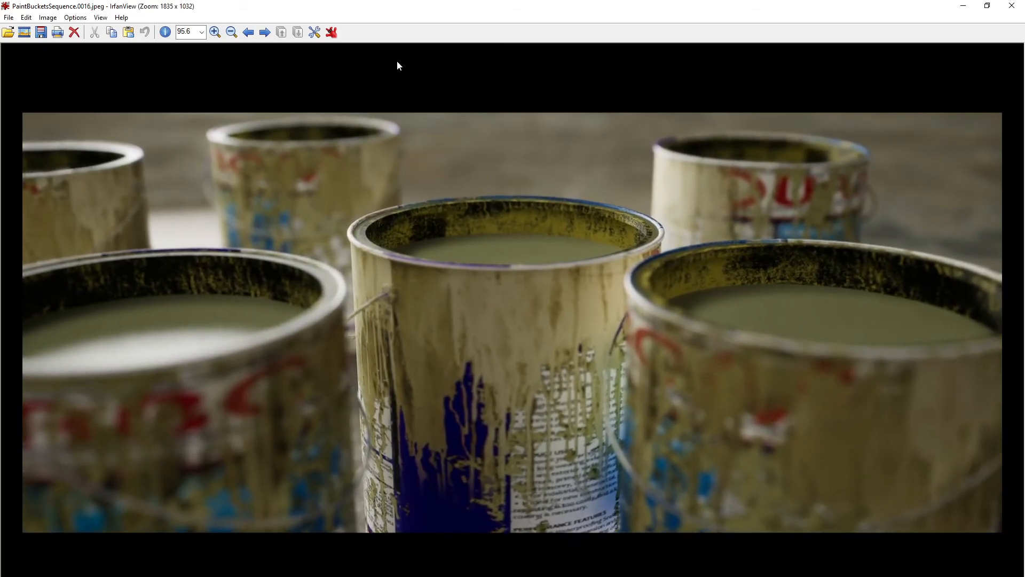
pyautogui.scroll(-2, 576, 164)
pyautogui.scroll(6, 544, 175)
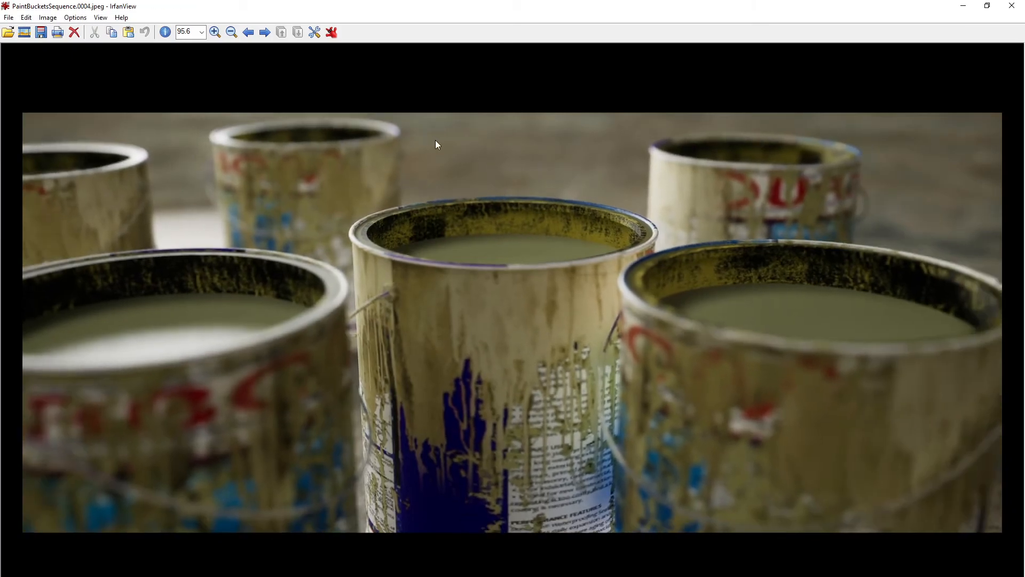
pyautogui.scroll(9, 470, 176)
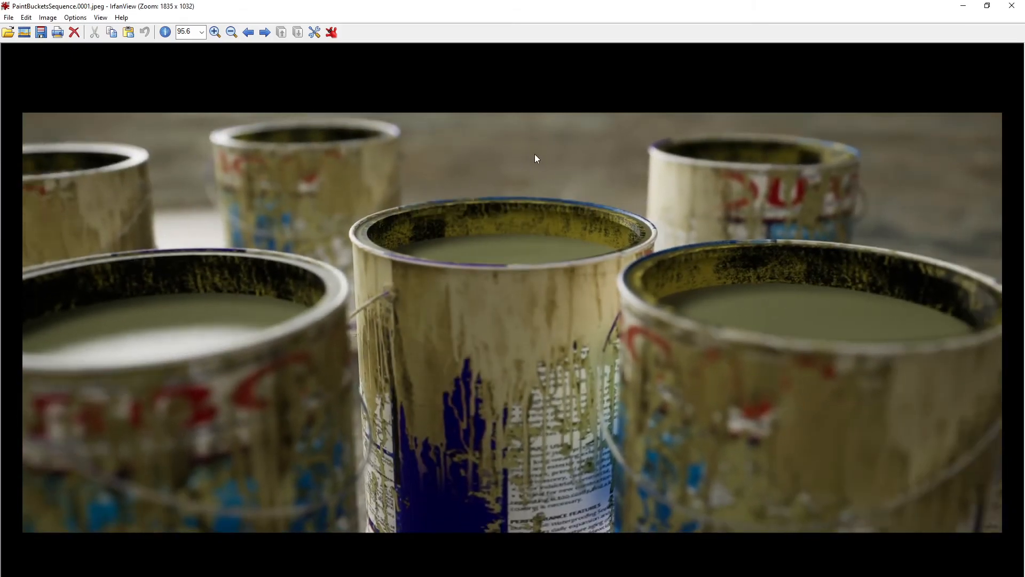
# - Close the image viewer, the File Explorer window, and the Movie Render Queue
pyautogui.click(1011, 9)
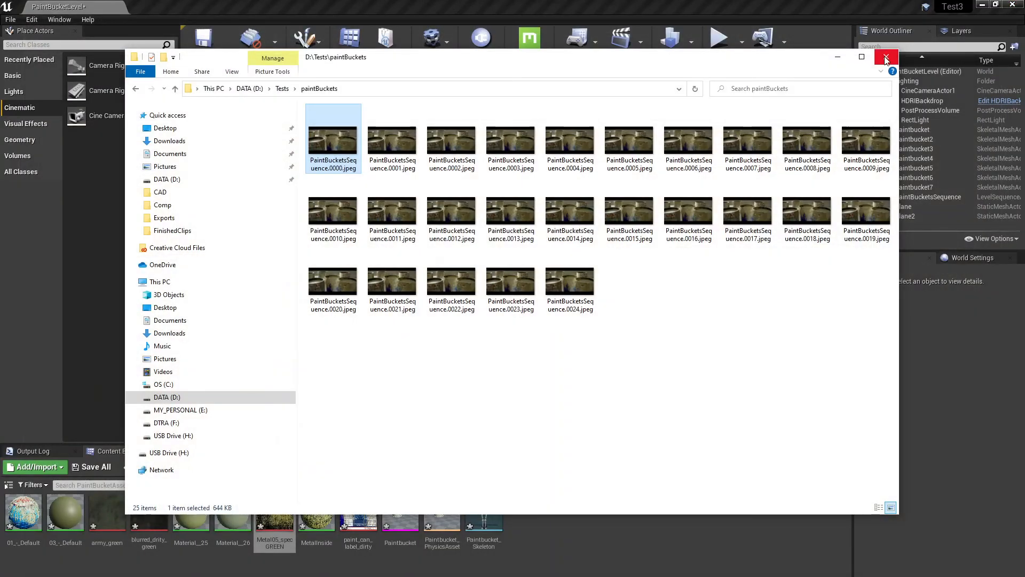
pyautogui.click(881, 13)
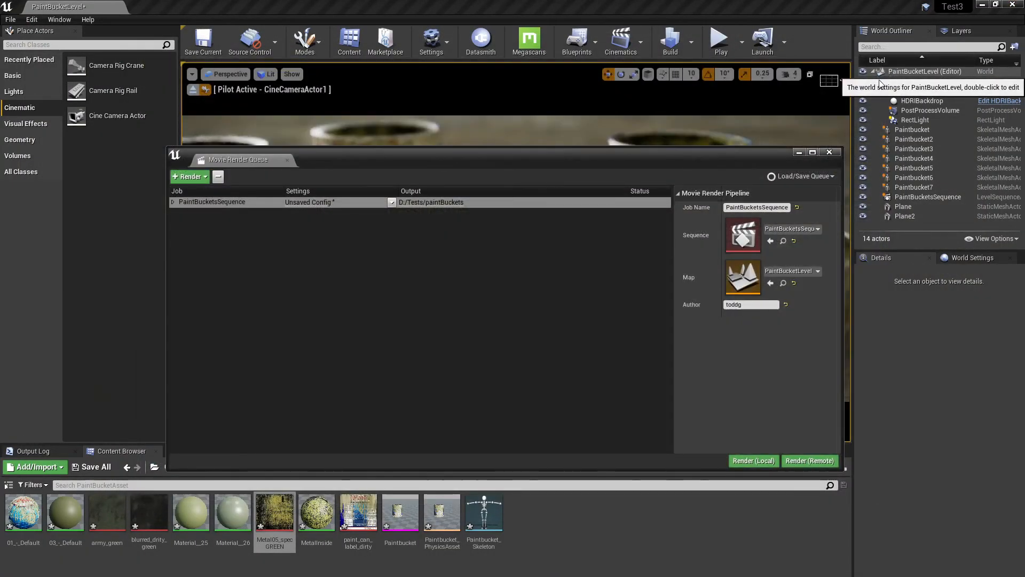
pyautogui.click(830, 153)
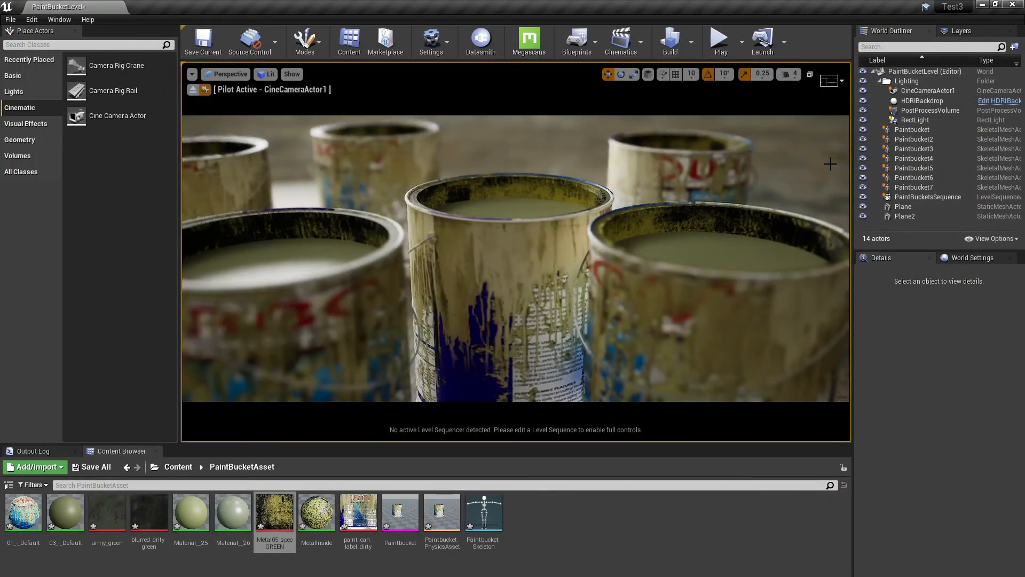
# - Filter the RectLight's details for "sampl" and set its ray tracing Samples Per Pixel to 4
pyautogui.click(924, 118)
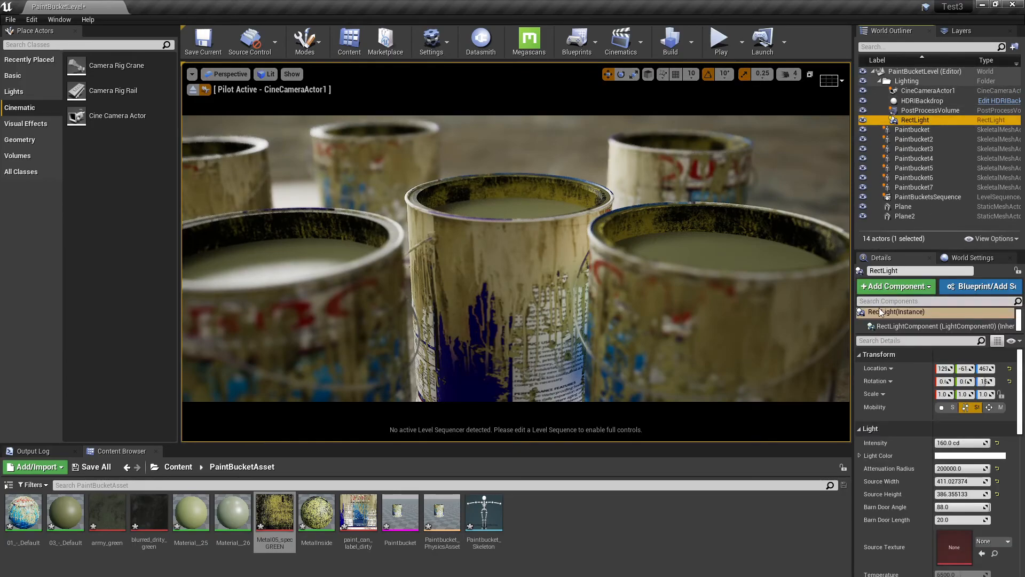
pyautogui.click(876, 341)
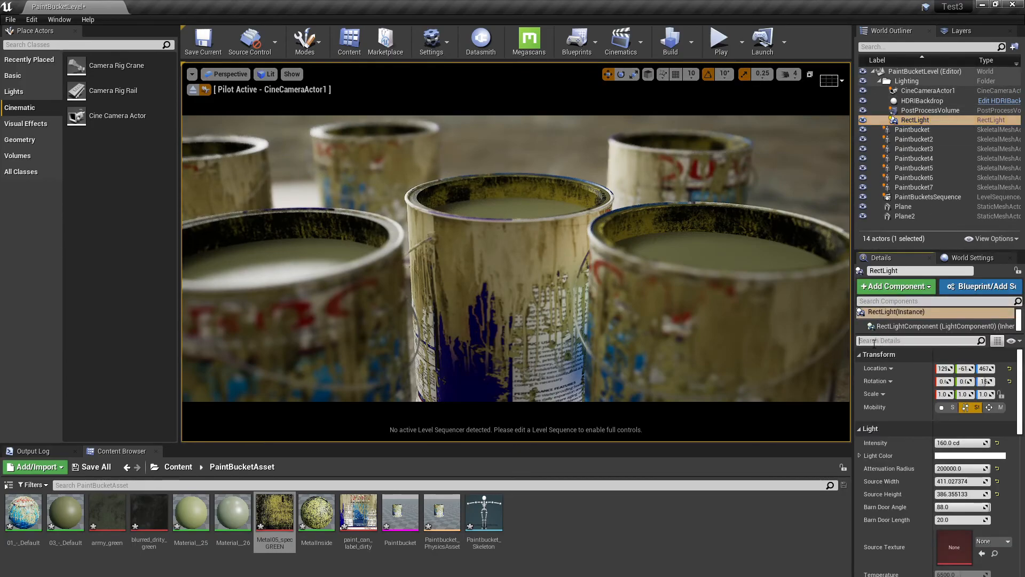
pyautogui.write('sampl')
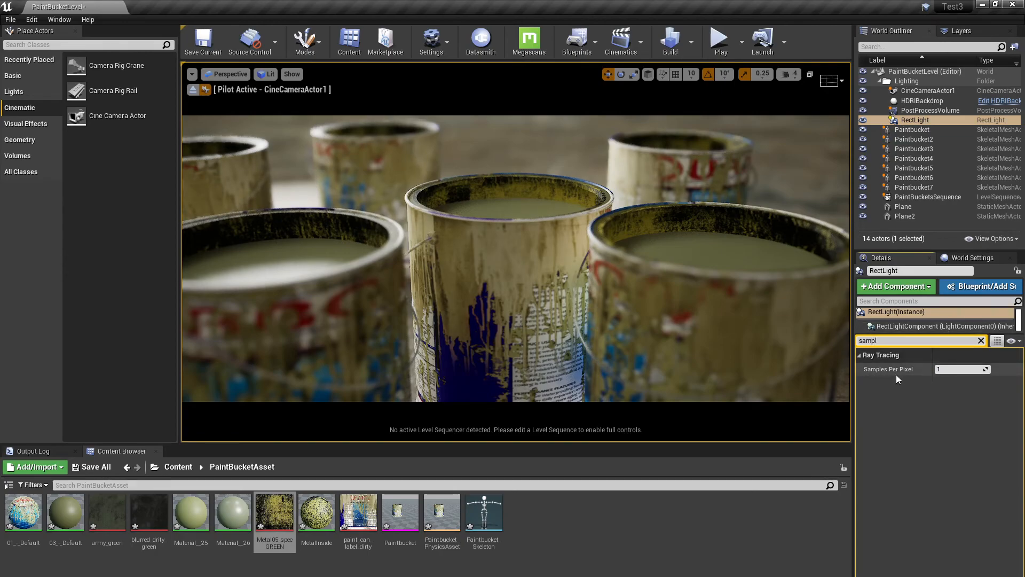
pyautogui.click(944, 370)
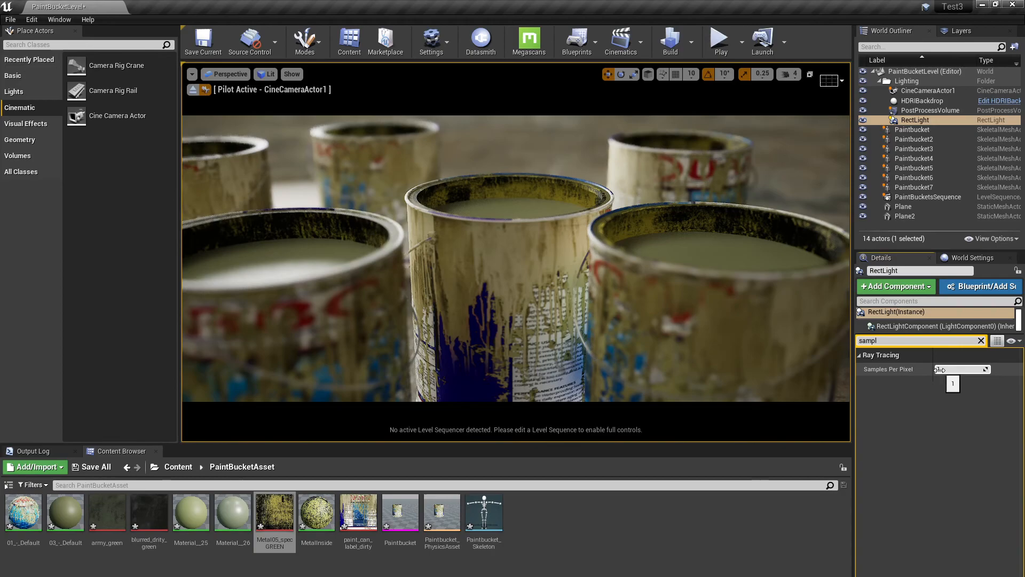
pyautogui.write('4')
pyautogui.press('Return')
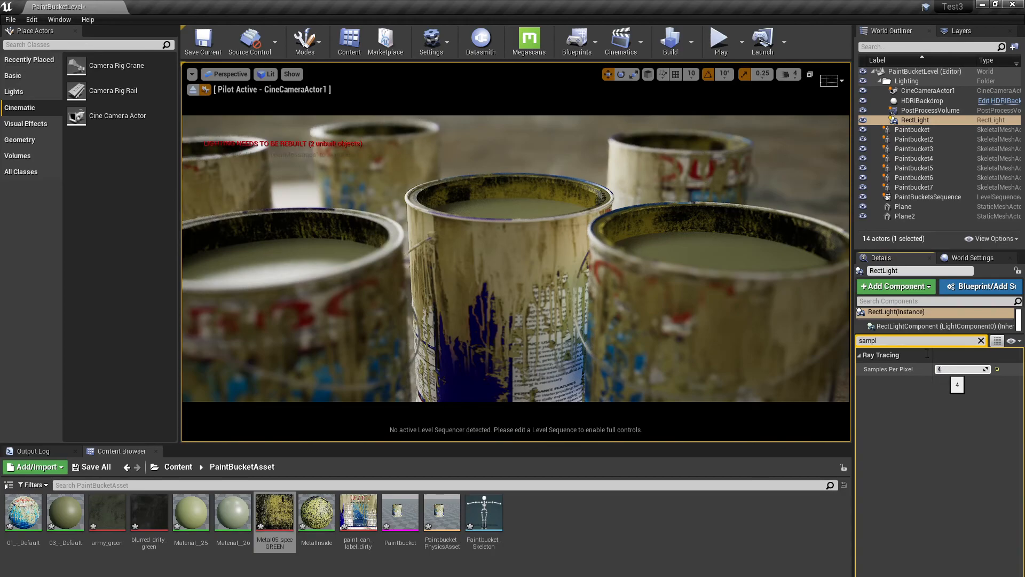
# - Filter the PostProcessVolume's details for "sample" to examine its ray tracing Samples Per Pixel settings
pyautogui.click(886, 340)
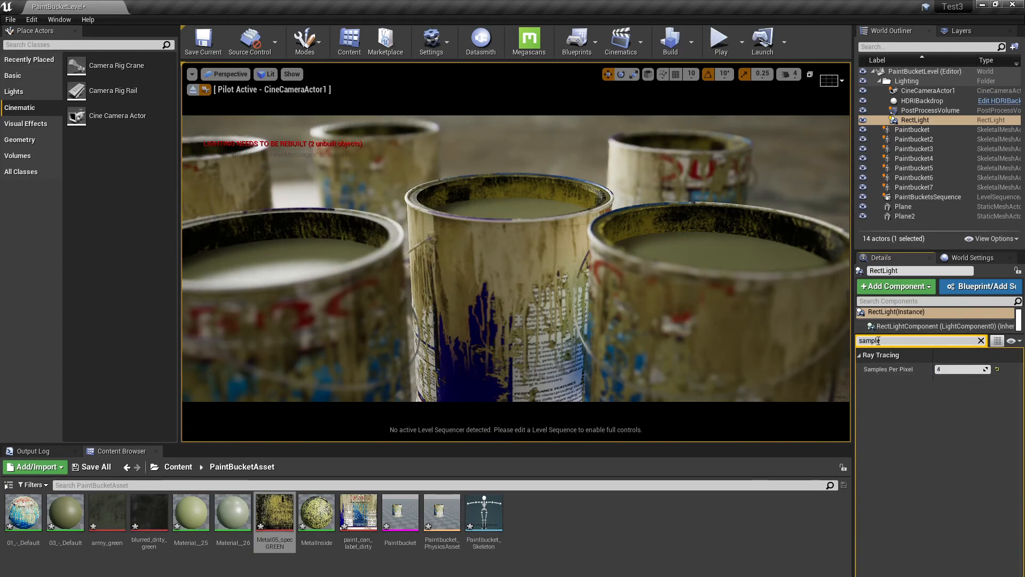
pyautogui.click(916, 110)
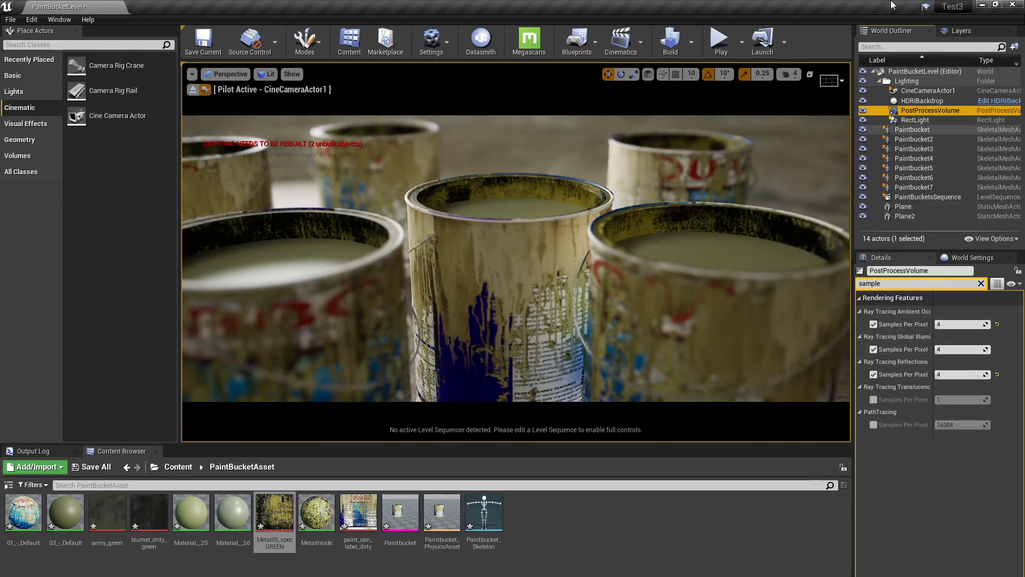
# - Try a Temporal Sample Count of 32 in PaintBucketsSequence's anti-aliasing settings, and close the settings and the Movie Render Queue without accepting
pyautogui.click(63, 21)
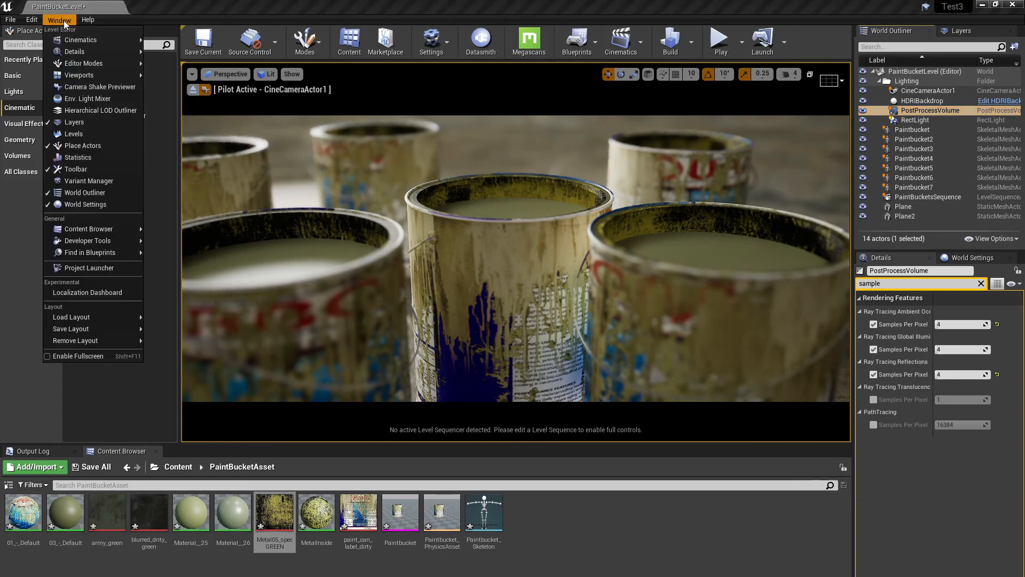
pyautogui.moveTo(67, 38)
pyautogui.click(171, 40)
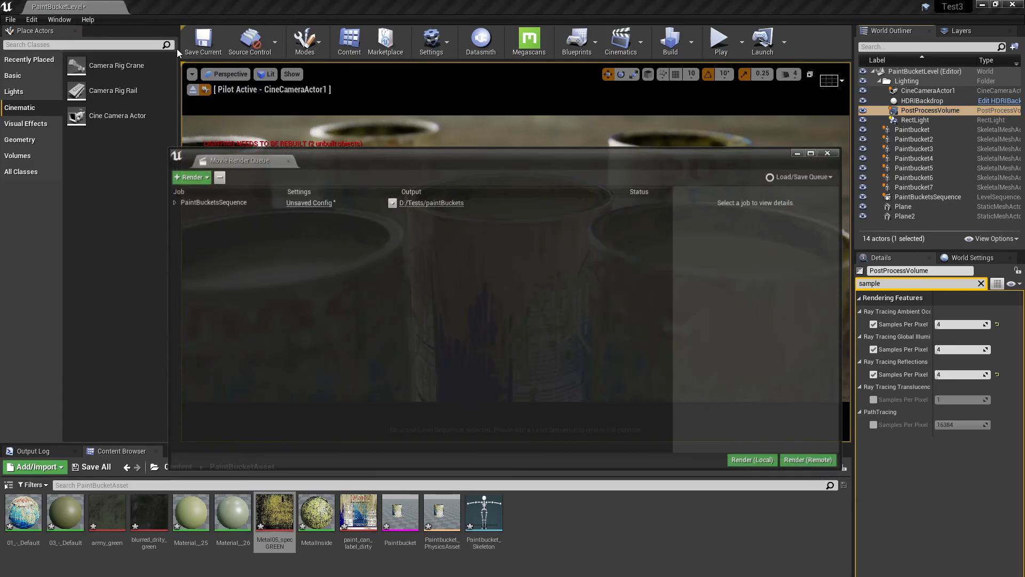
pyautogui.click(308, 202)
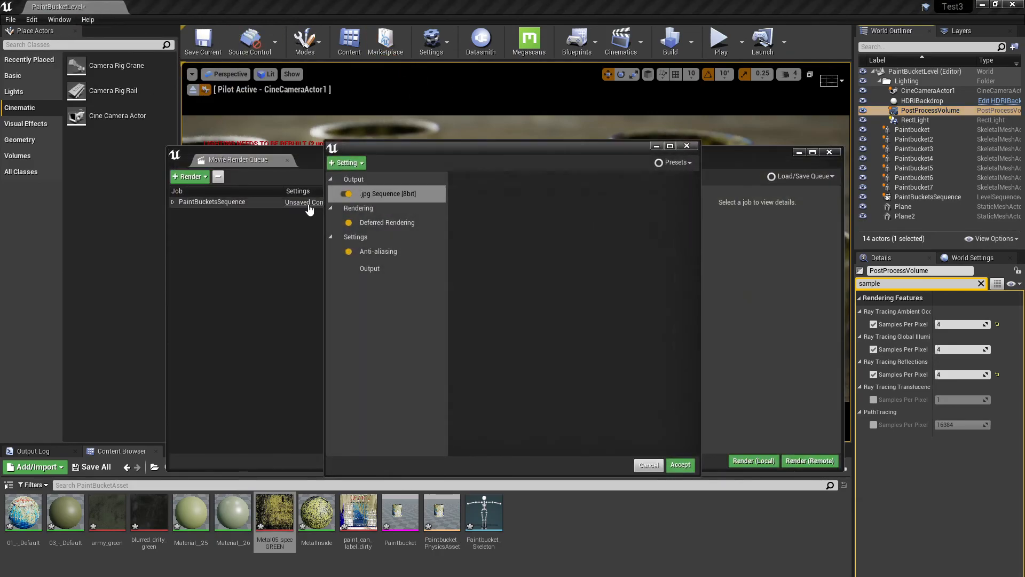
pyautogui.click(387, 249)
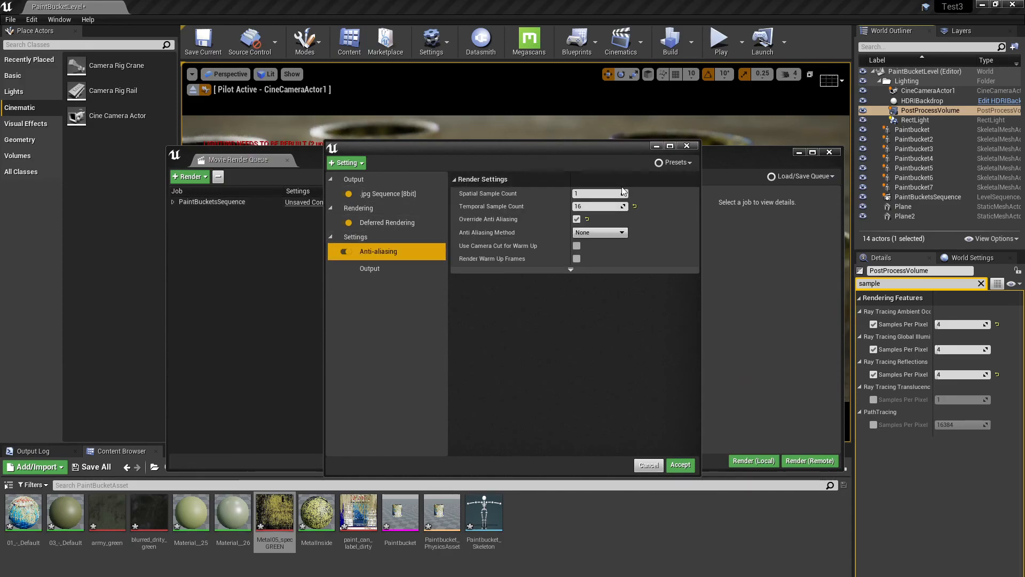
pyautogui.click(597, 207)
pyautogui.write('32')
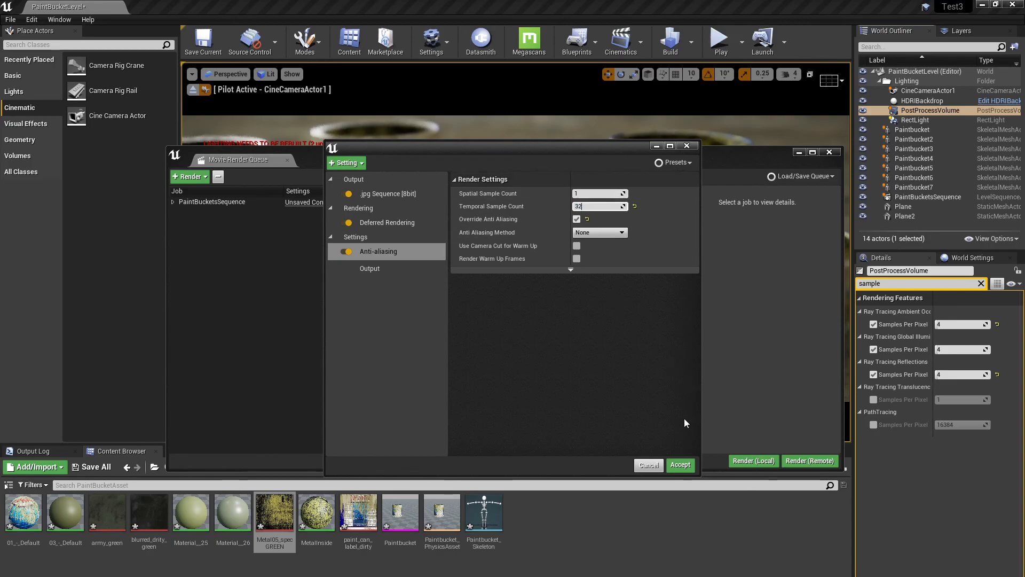
pyautogui.click(595, 194)
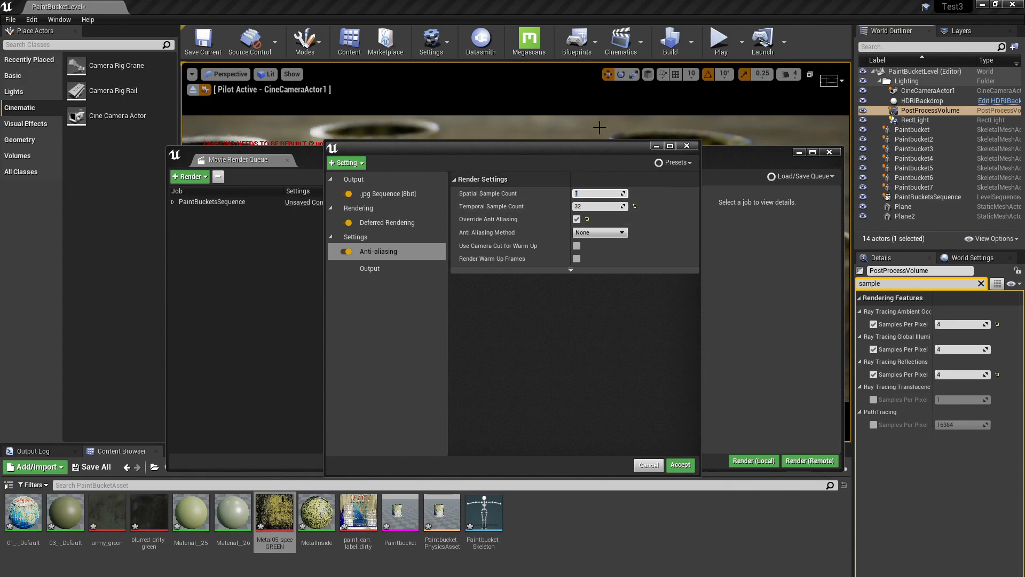
pyautogui.moveTo(586, 155); pyautogui.dragTo(530, 156)
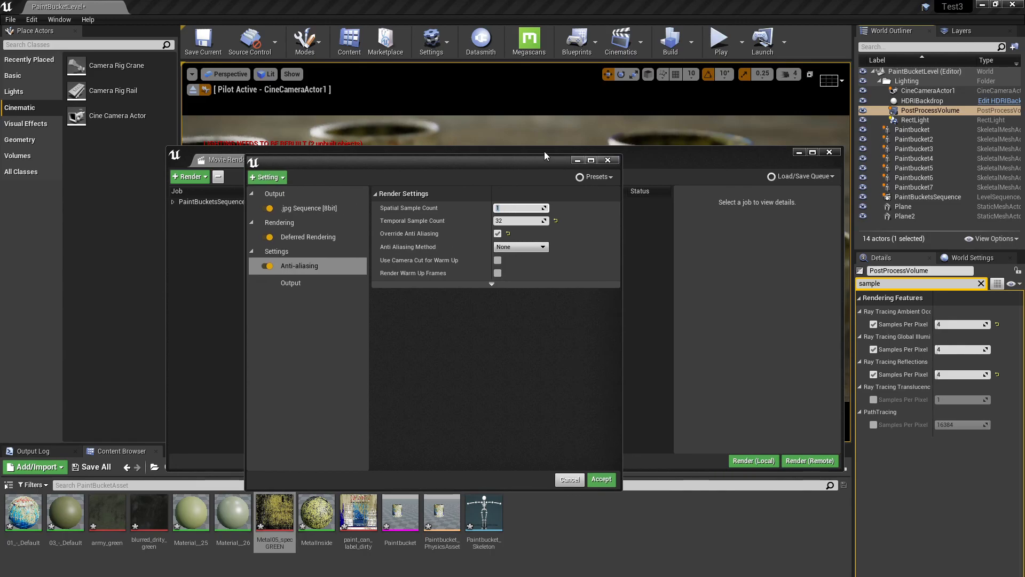
pyautogui.click(608, 160)
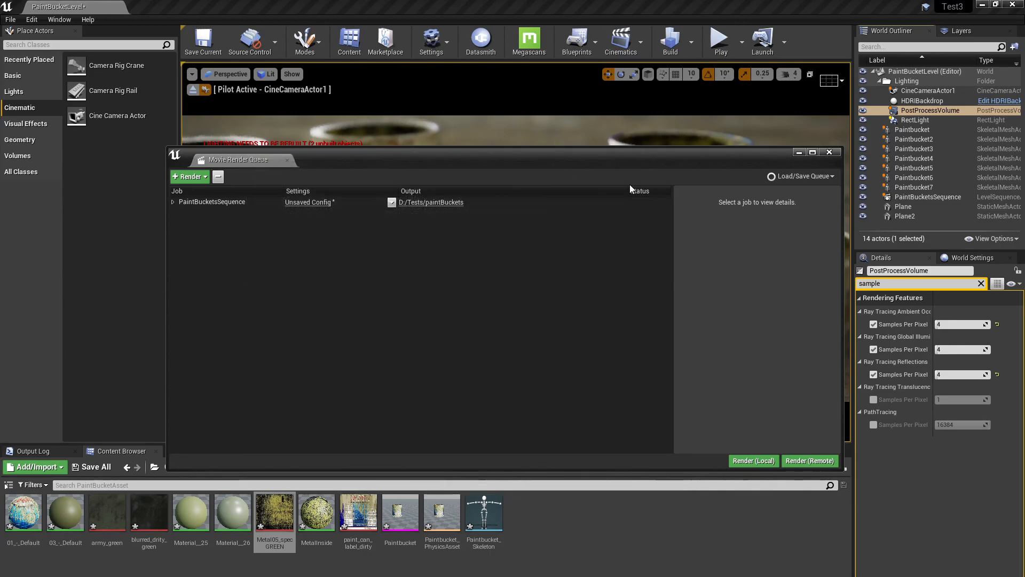
pyautogui.click(829, 153)
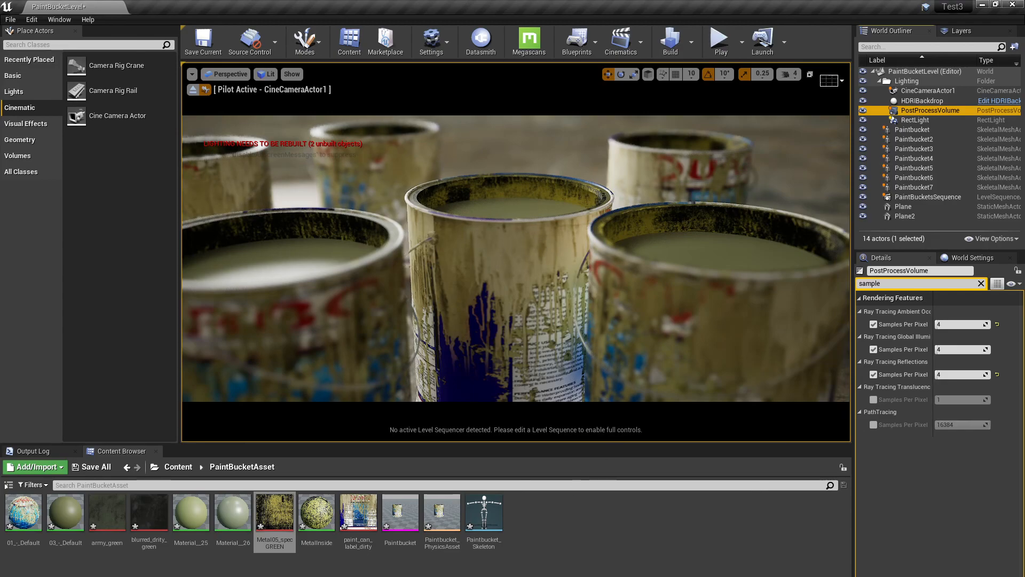
pyautogui.hotkey('alt', 'Tab')
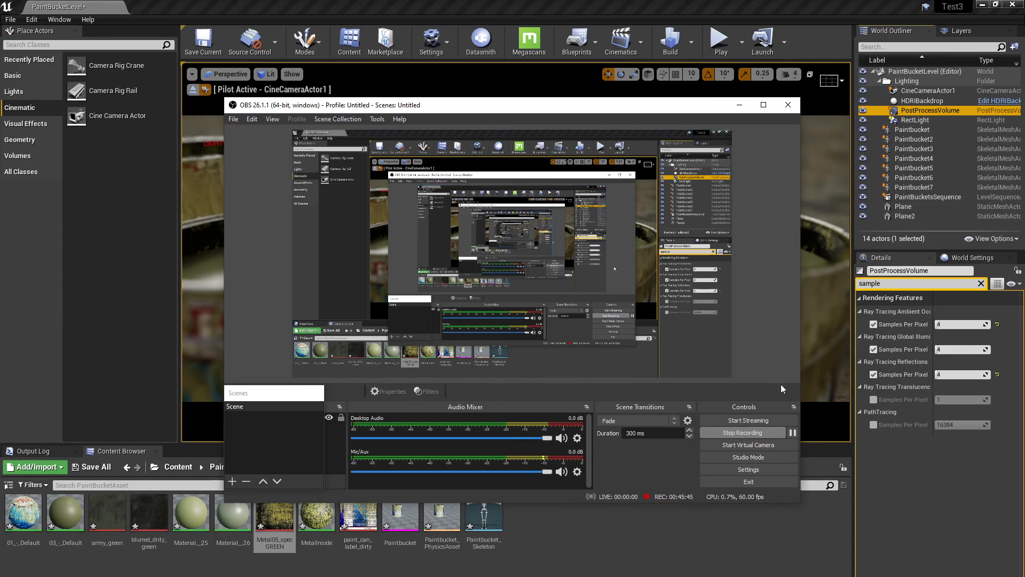